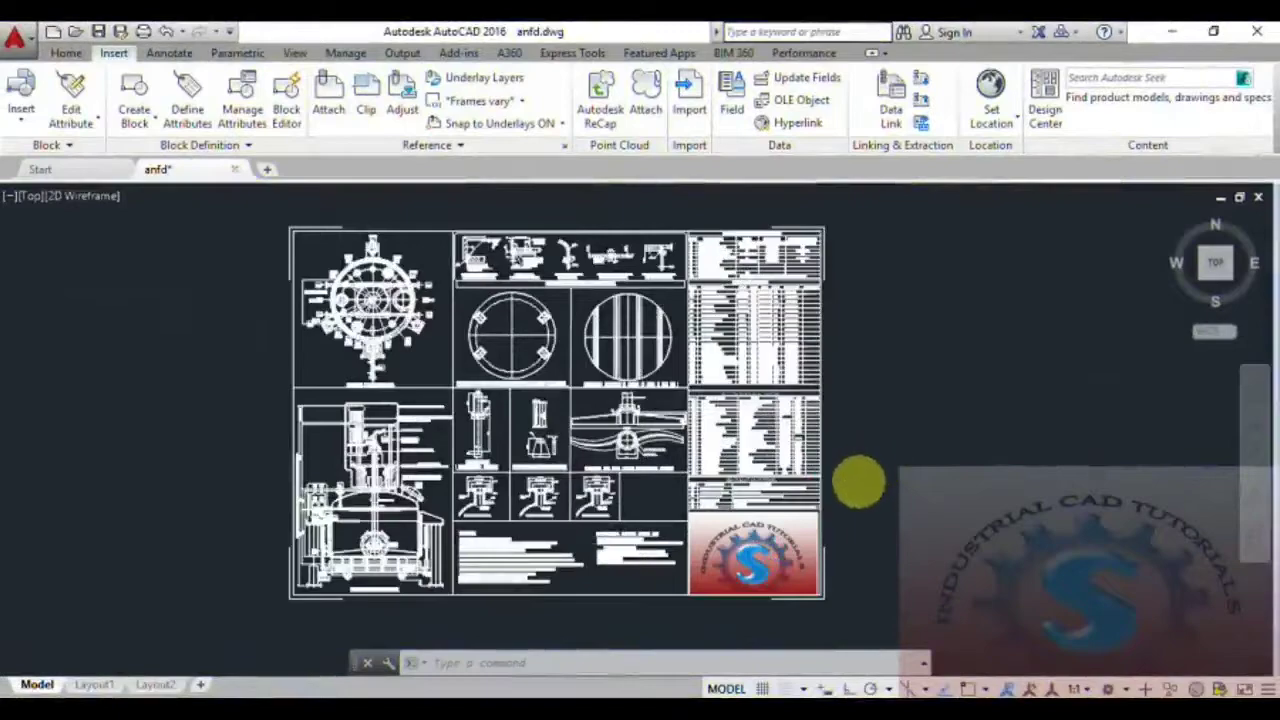
Examine the equipment drawing in model space, including its detail views, notes, material tables and logo
scroll(793, 467, "up", 6)
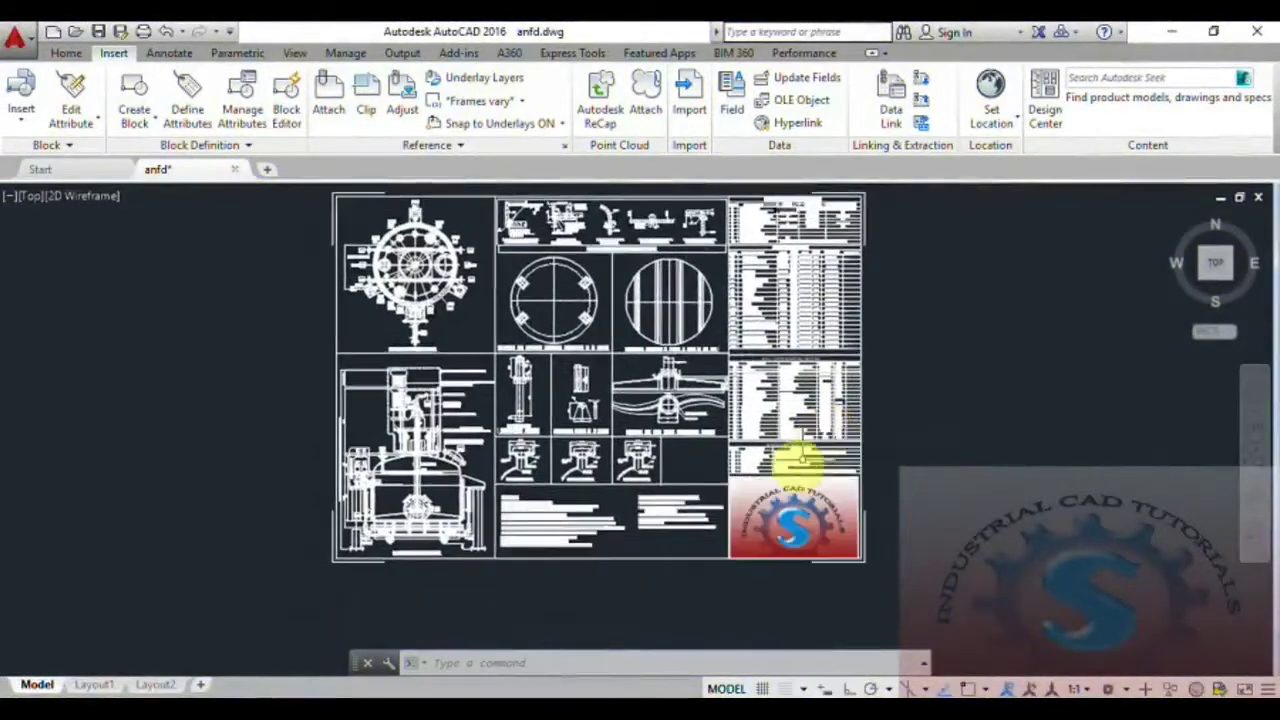
scroll(737, 455, "up", 4)
scroll(735, 457, "down", 10)
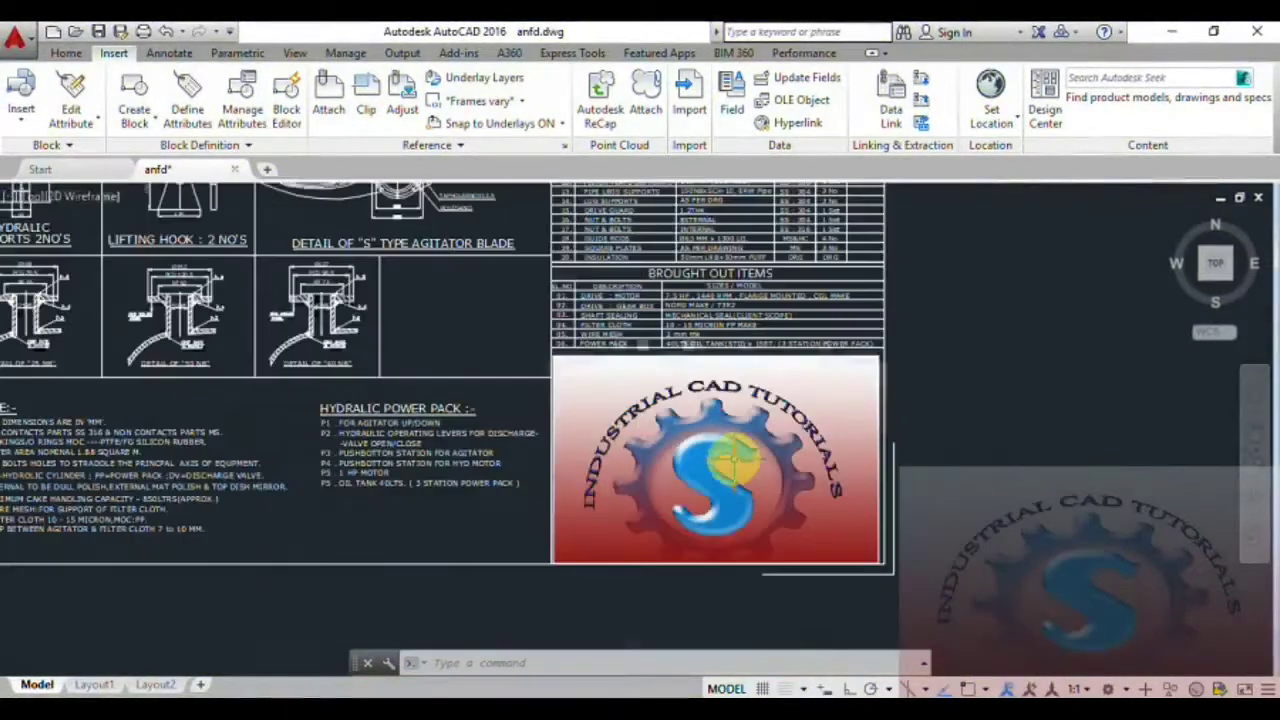
scroll(728, 460, "up", 2)
scroll(700, 486, "up", 4)
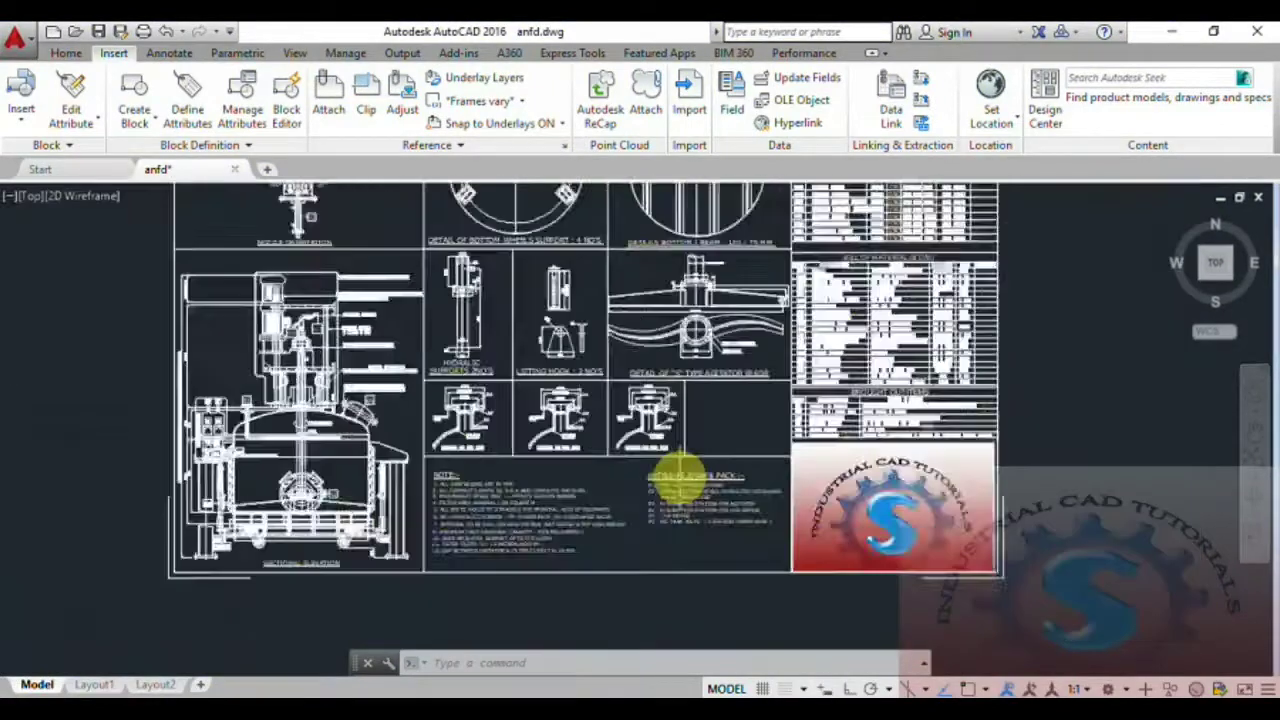
scroll(612, 495, "down", 3)
scroll(634, 466, "up", 2)
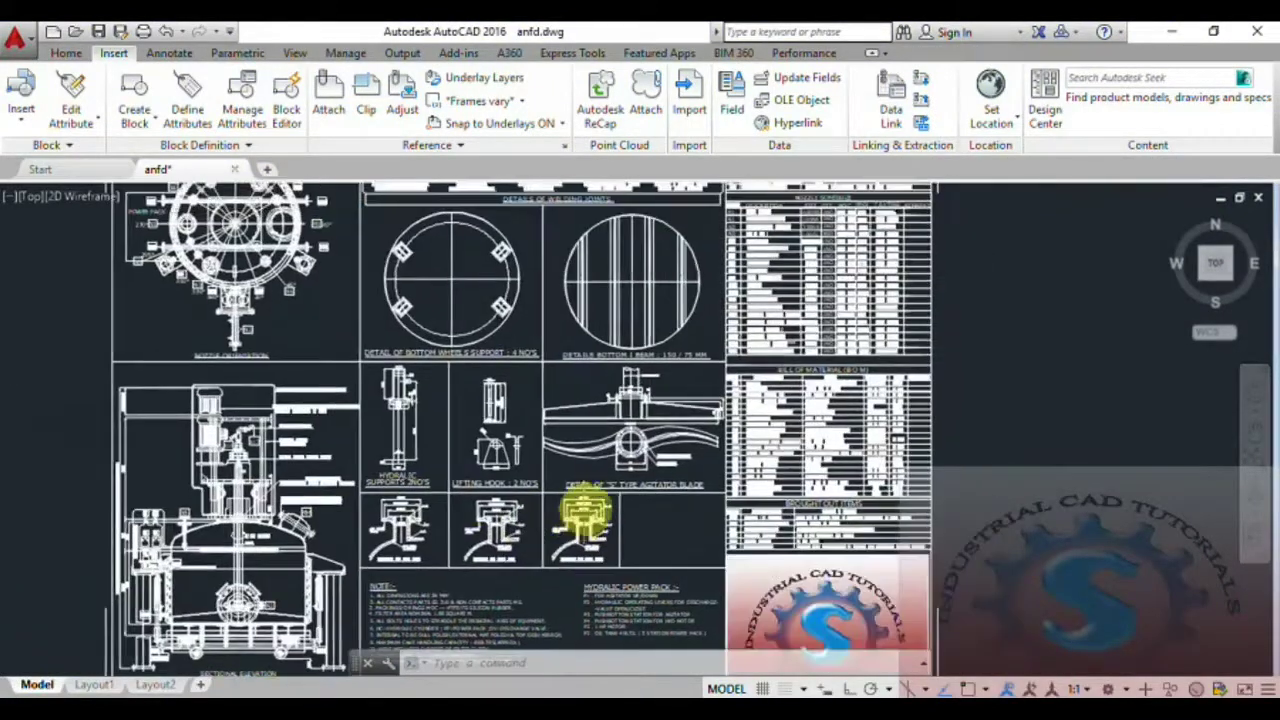
scroll(657, 463, "down", 2)
scroll(727, 372, "up", 2)
scroll(722, 390, "down", 2)
scroll(880, 440, "up", 3)
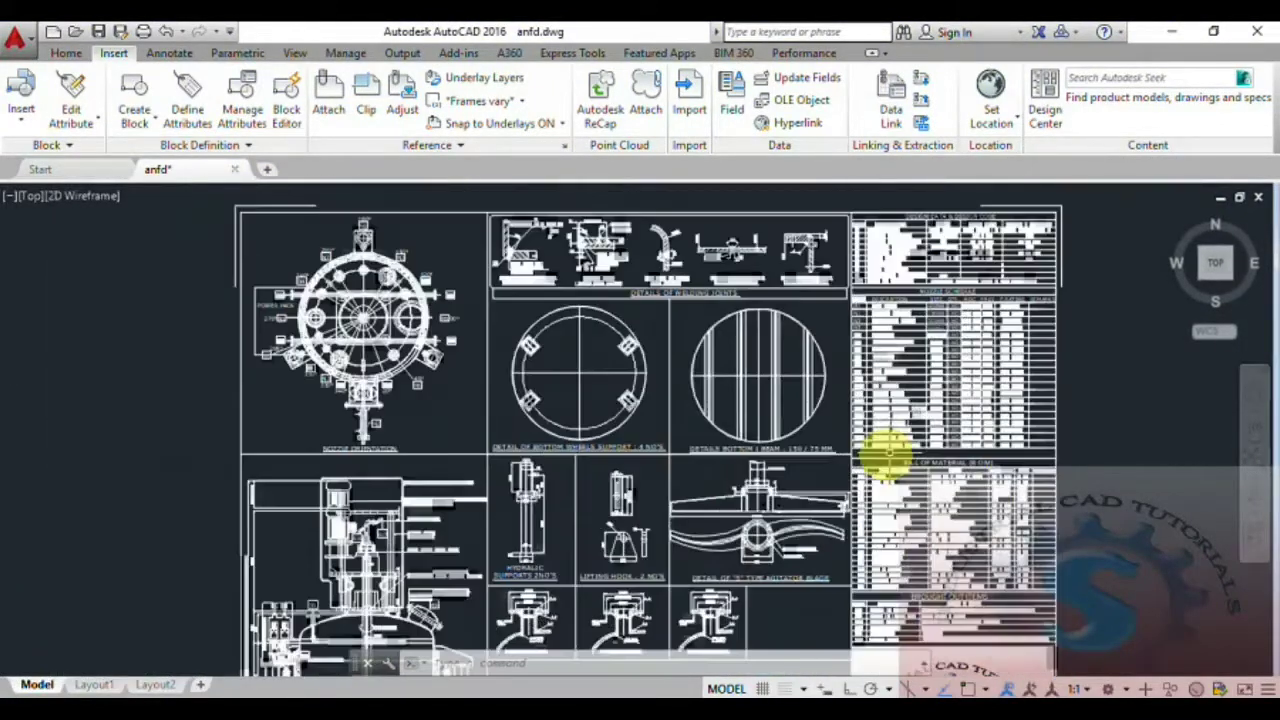
scroll(825, 420, "down", 4)
scroll(749, 406, "up", 3)
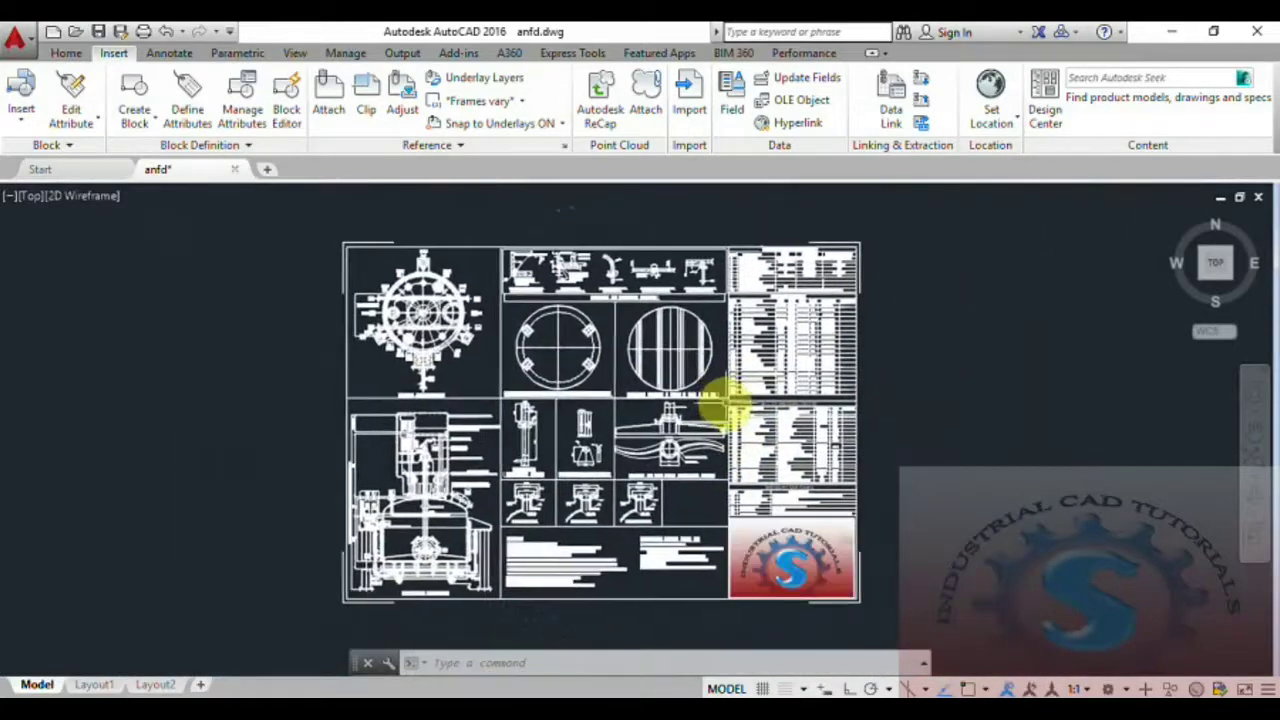
scroll(740, 410, "down", 3)
middle_click_drag(736, 412, 718, 426)
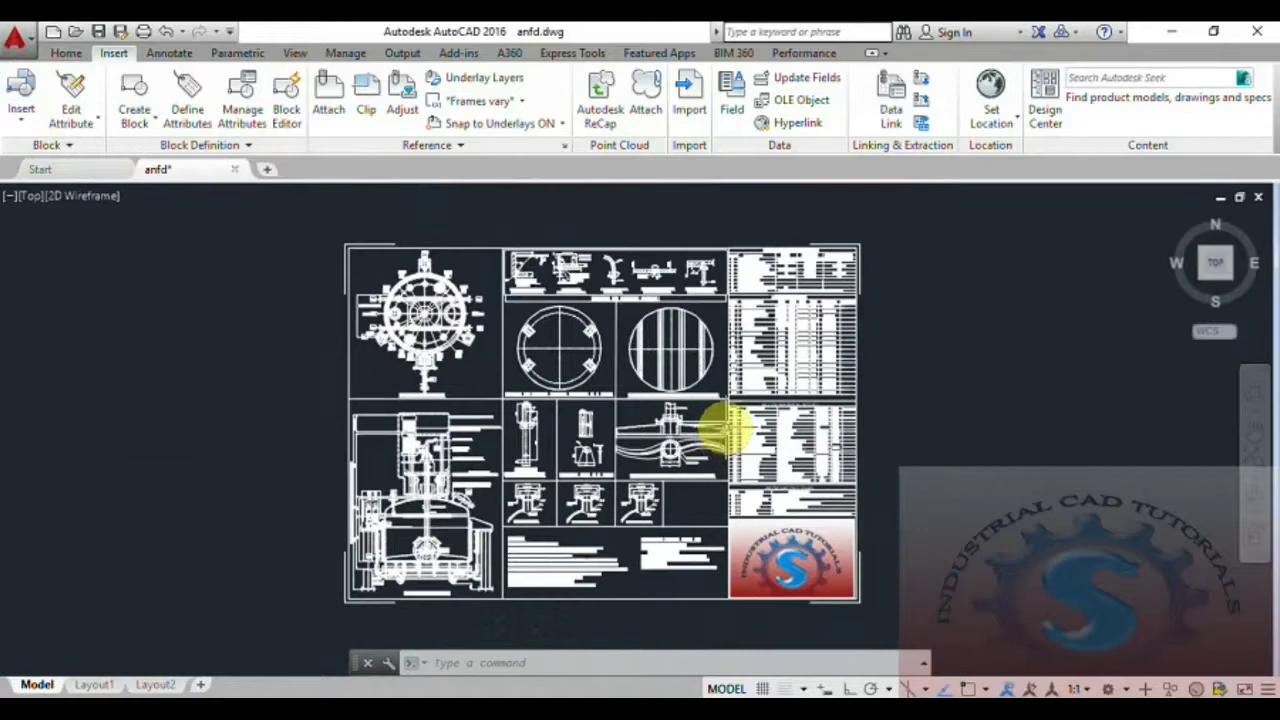
Look through Layout1 and Layout2, and permanently delete Layout2
left_click(94, 685)
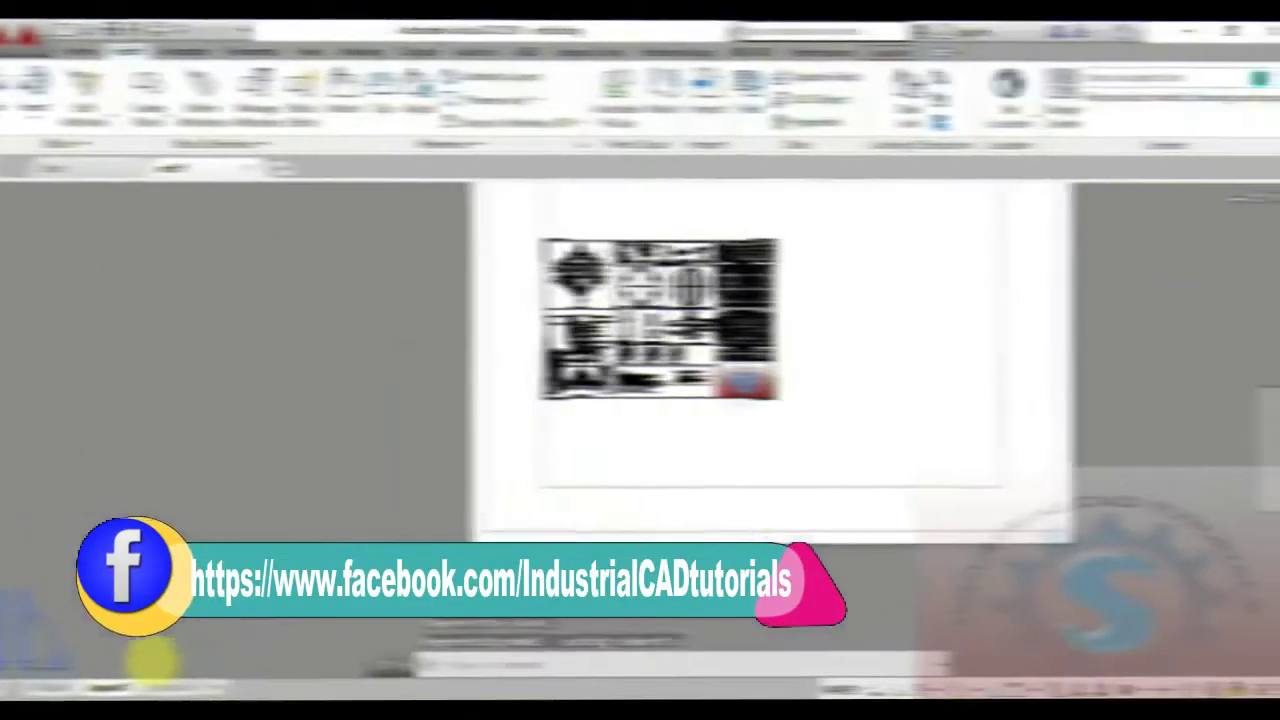
left_click(155, 685)
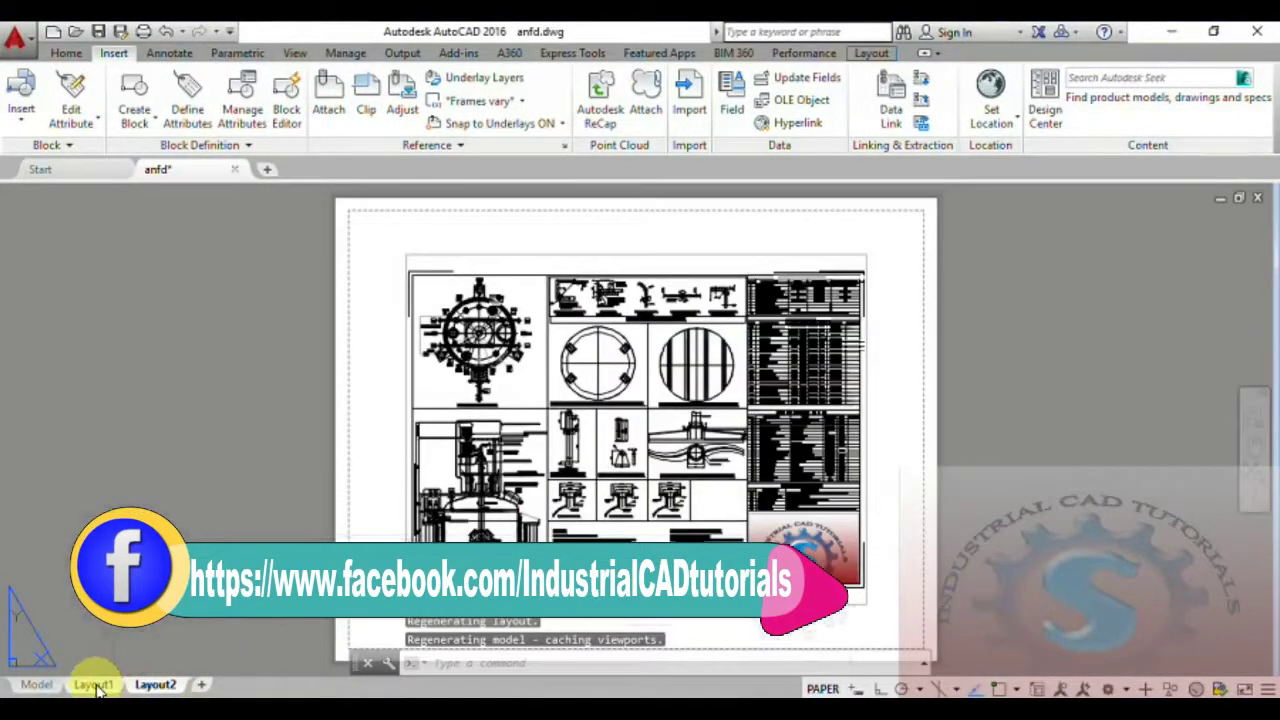
left_click(94, 685)
left_click(160, 685)
right_click(165, 685)
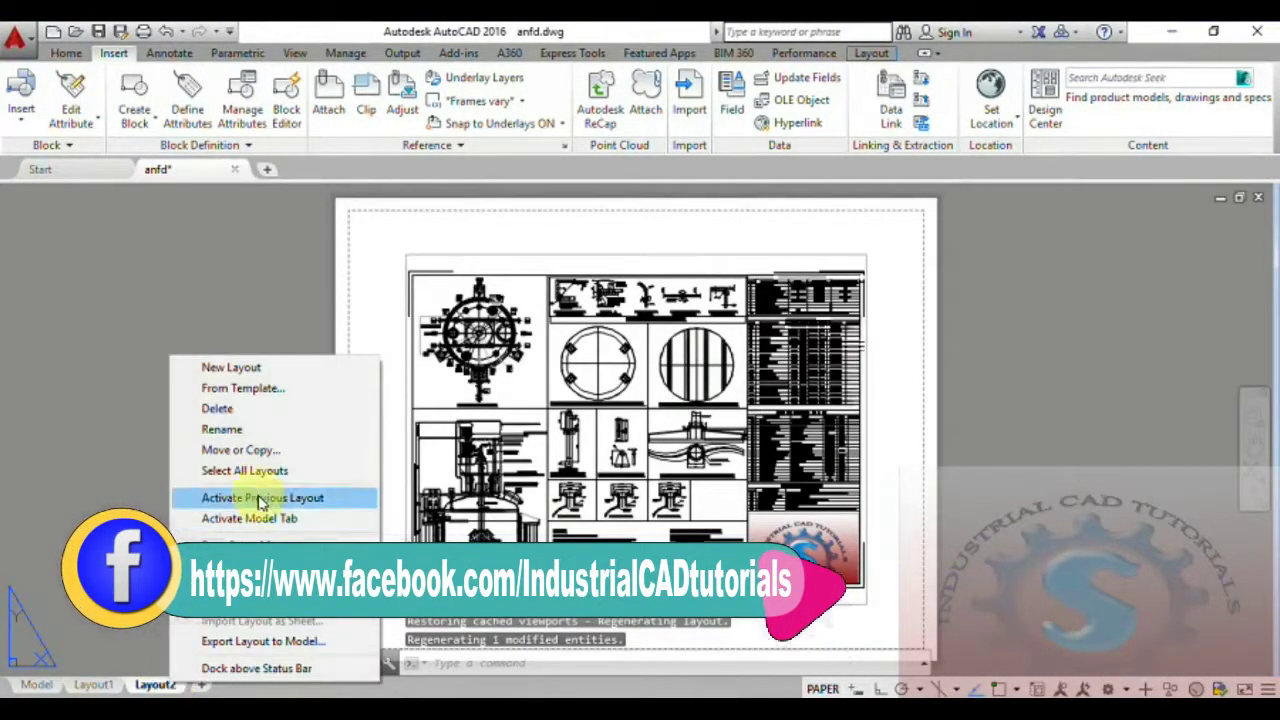
left_click(245, 410)
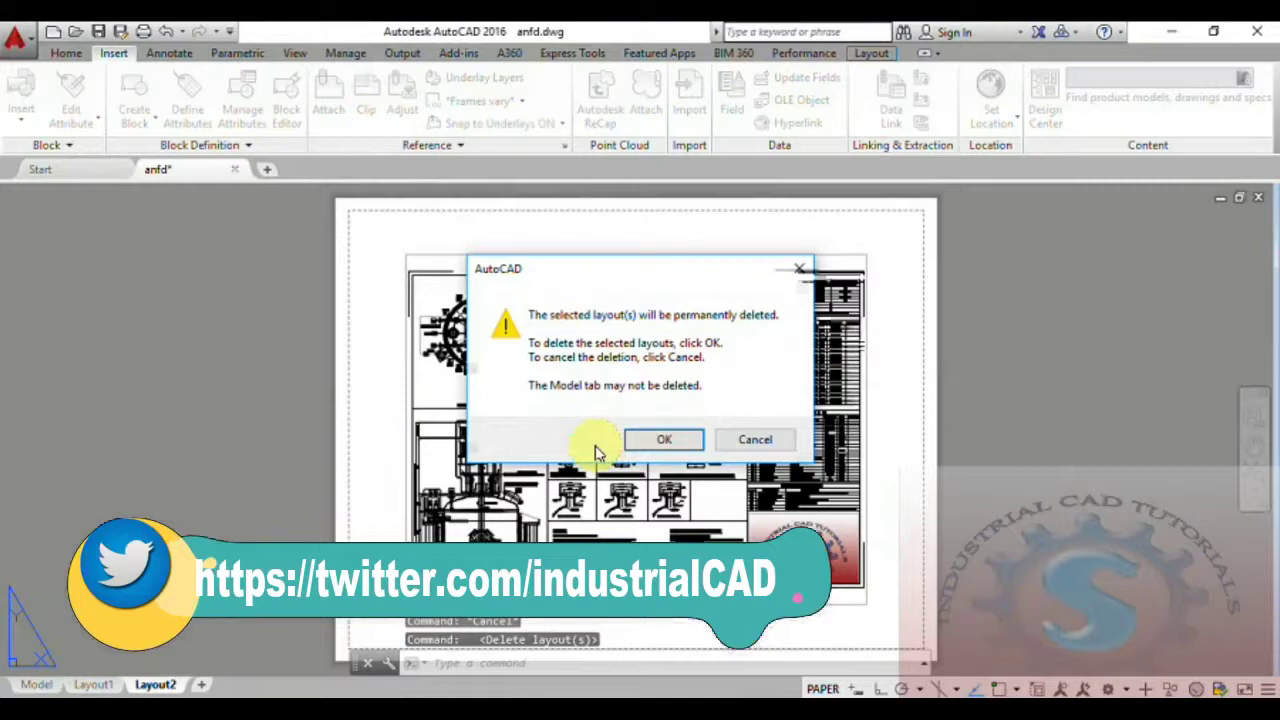
left_click(664, 440)
Select the existing viewport on Layout1 by its border and erase it
middle_click_drag(790, 329, 593, 433)
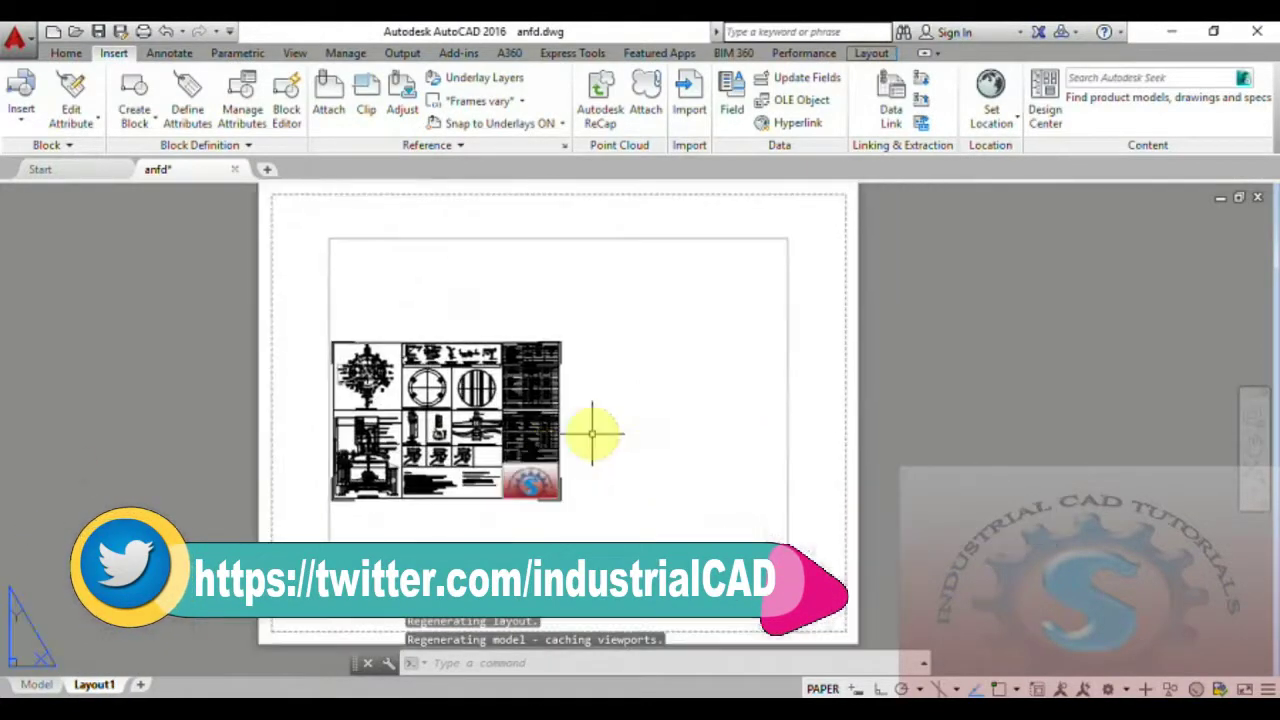
scroll(593, 433, "down", 2)
scroll(698, 515, "up", 2)
left_click(698, 515)
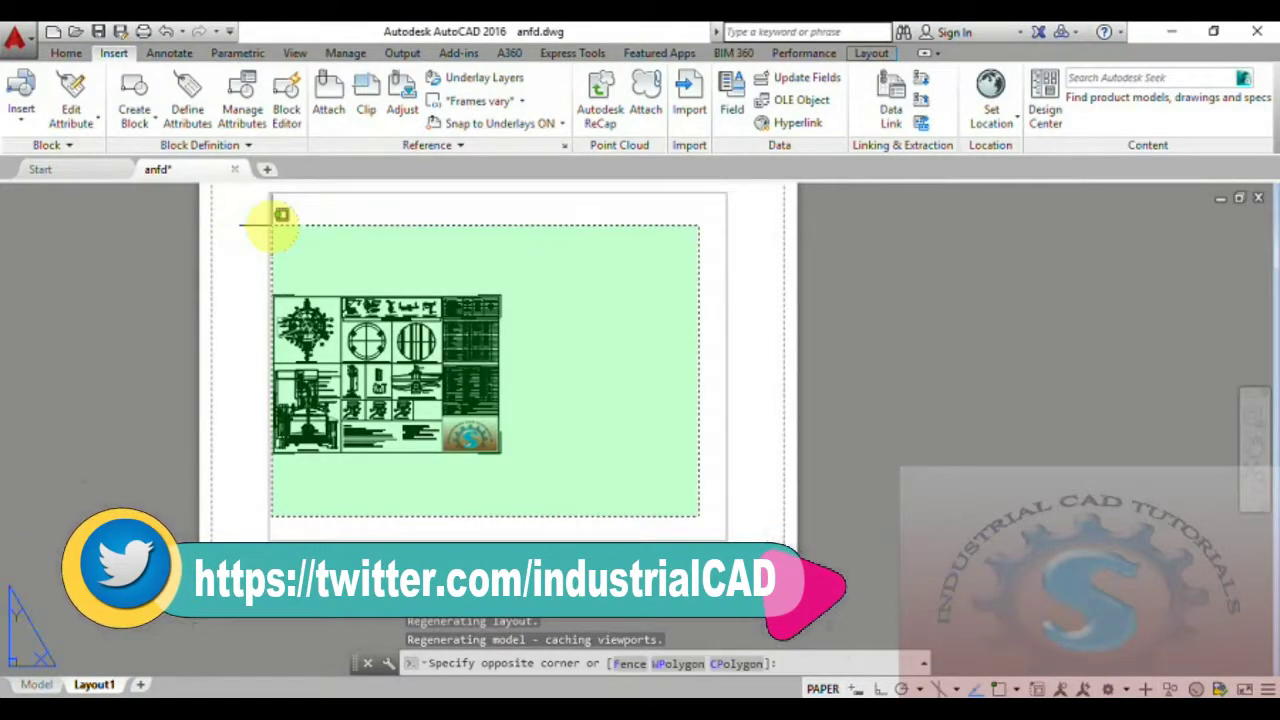
left_click(268, 222)
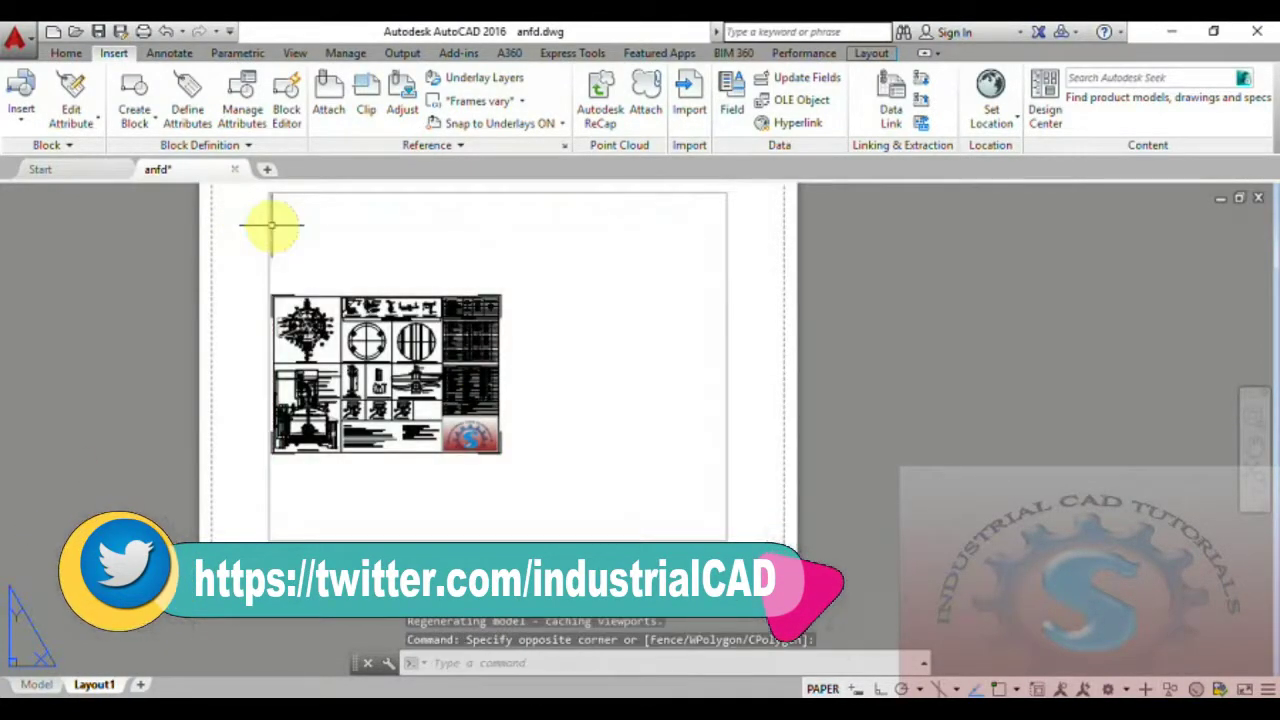
left_click(556, 507)
left_click(364, 269)
left_click(744, 541)
left_click(658, 467)
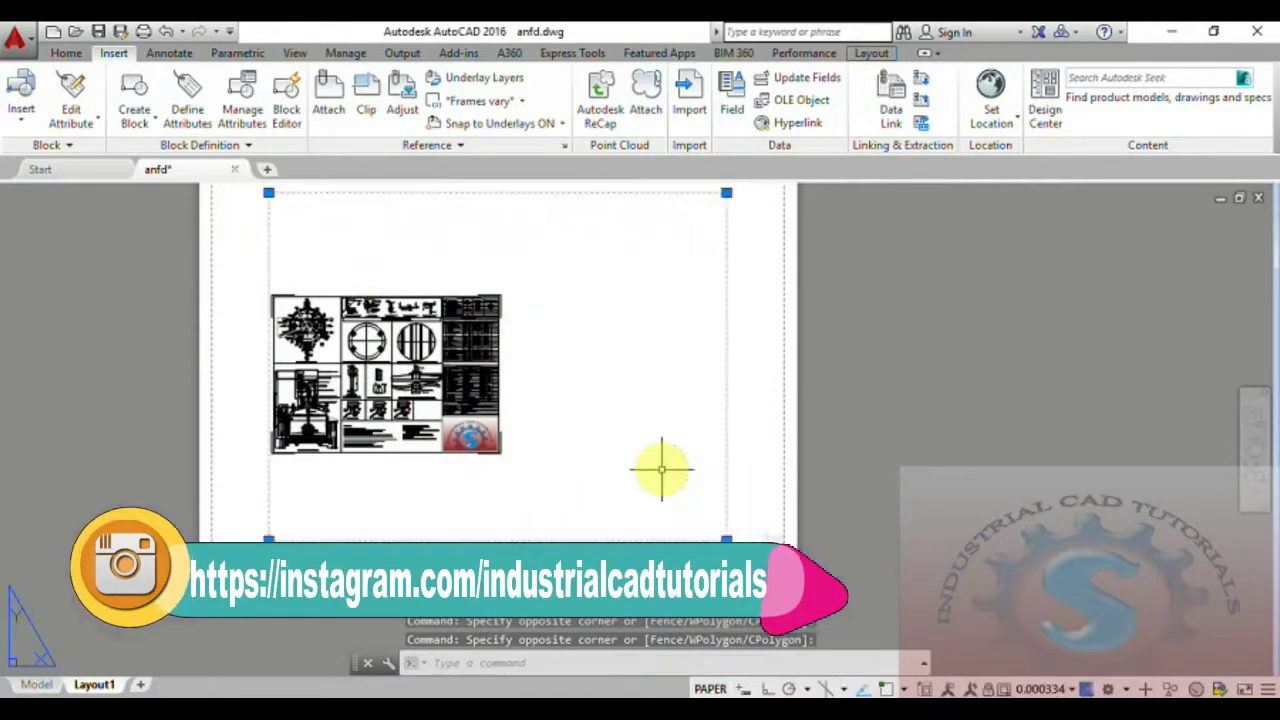
key("Delete")
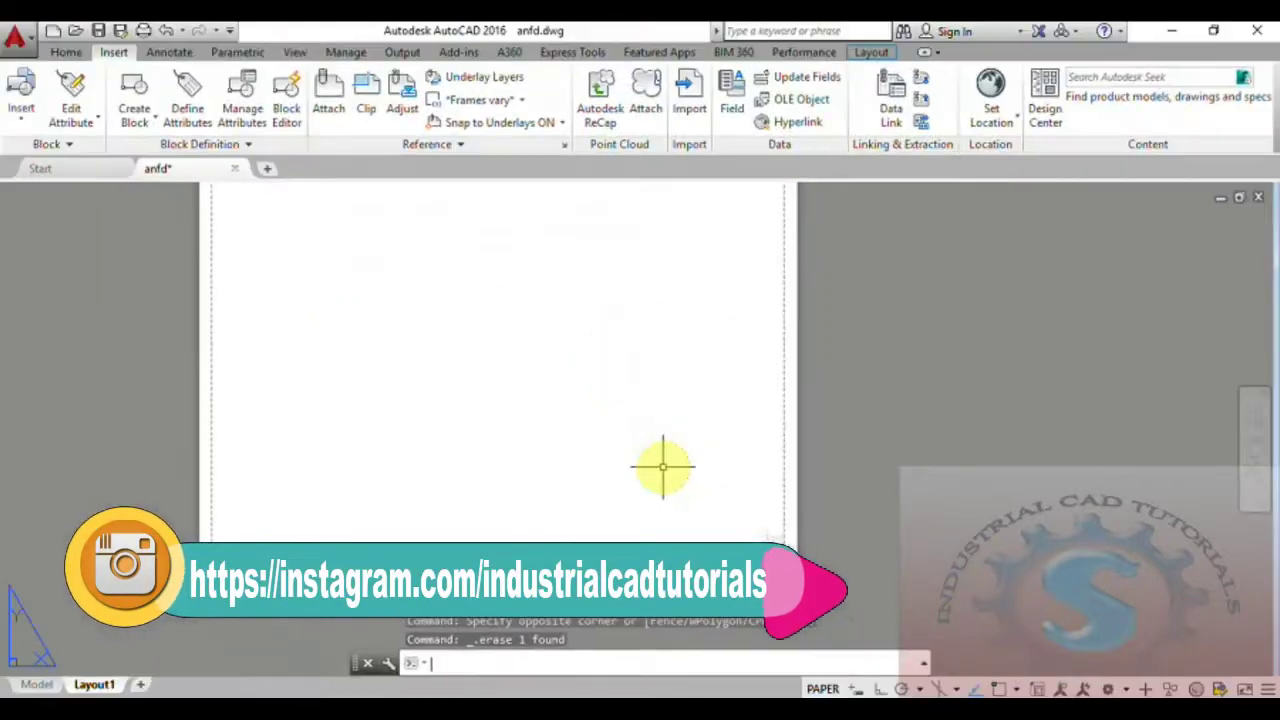
Modify Layout1's page setup to use the ISO A3 (420.00 x 297.00 MM) paper size
scroll(378, 132, "down", 4)
scroll(565, 430, "up", 4)
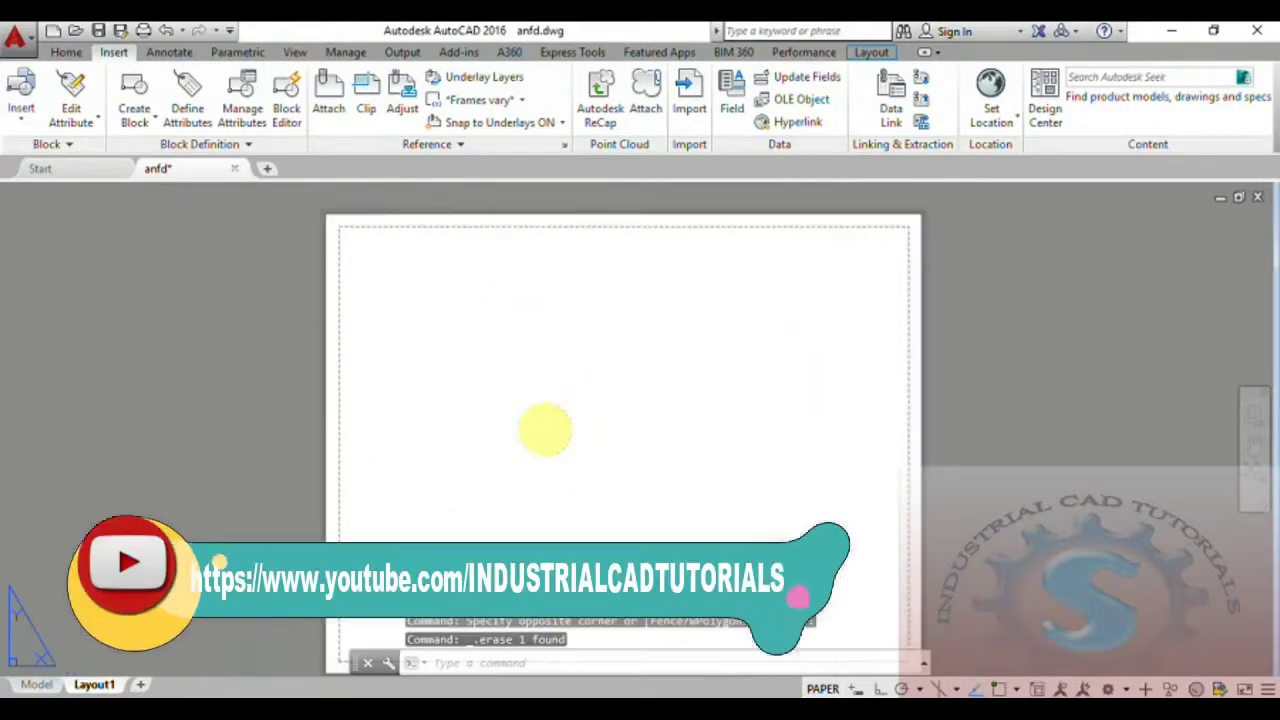
right_click(93, 685)
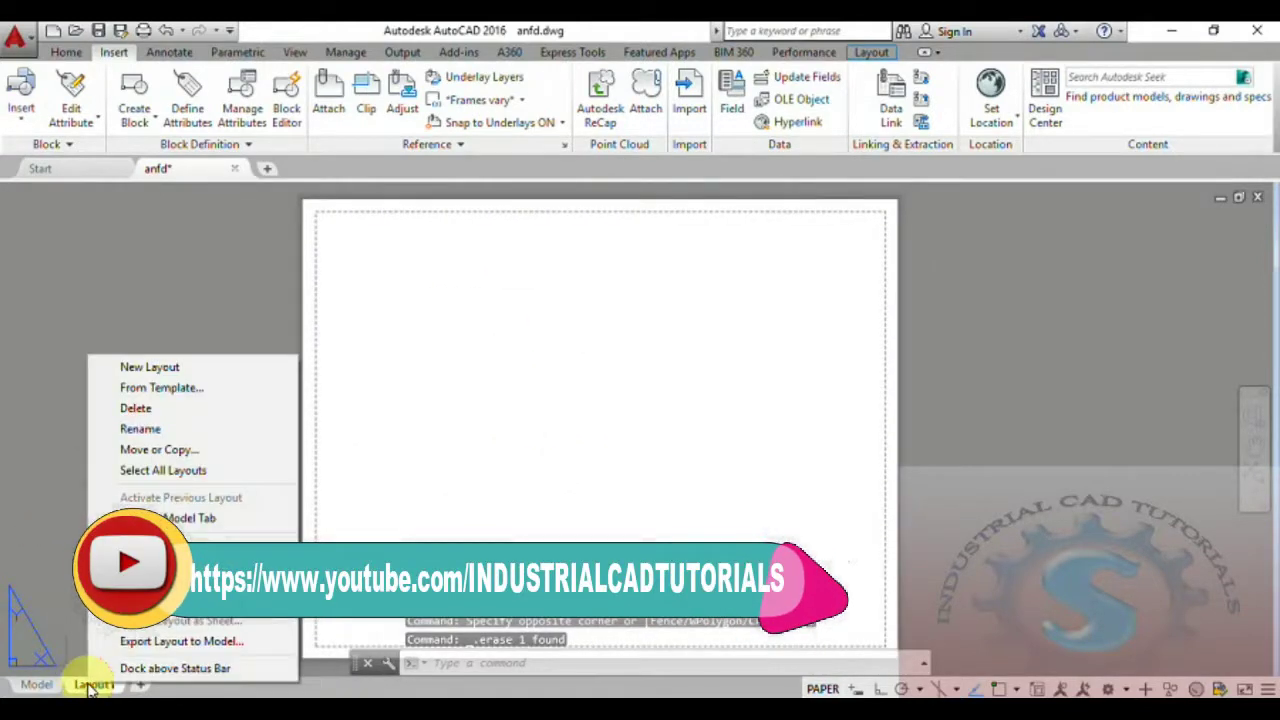
left_click(230, 541)
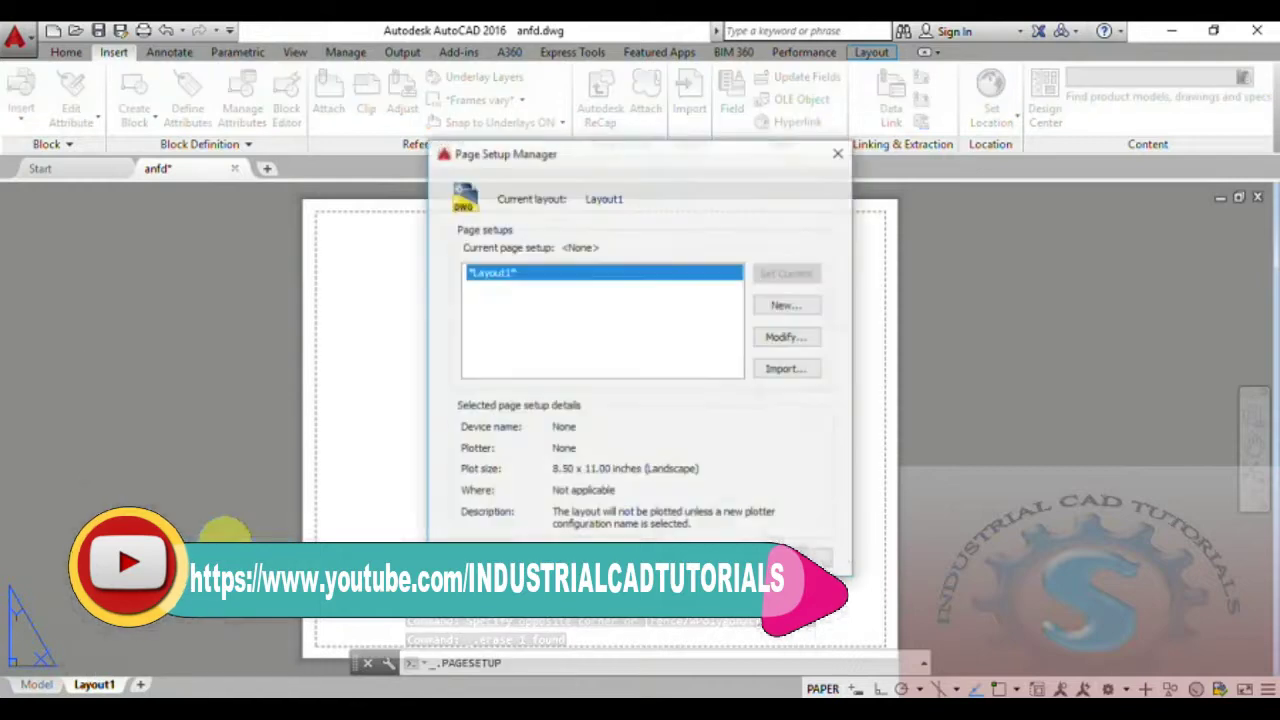
left_click(775, 343)
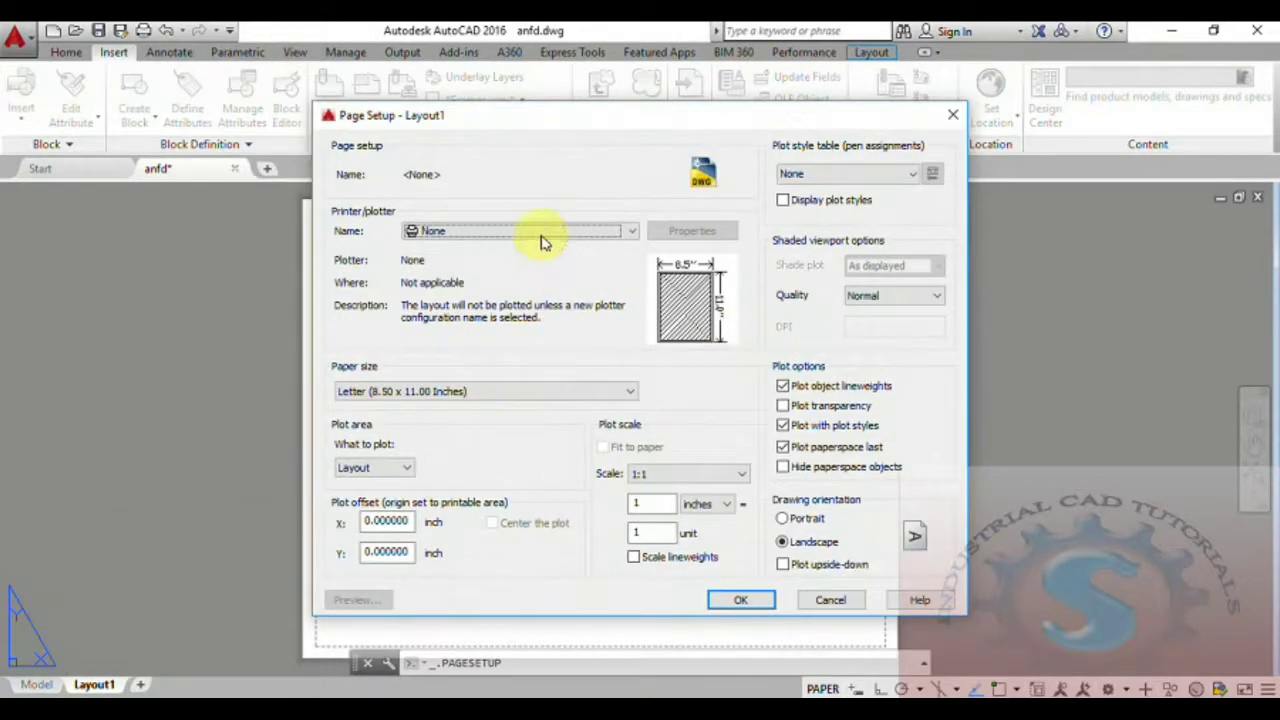
left_click(477, 398)
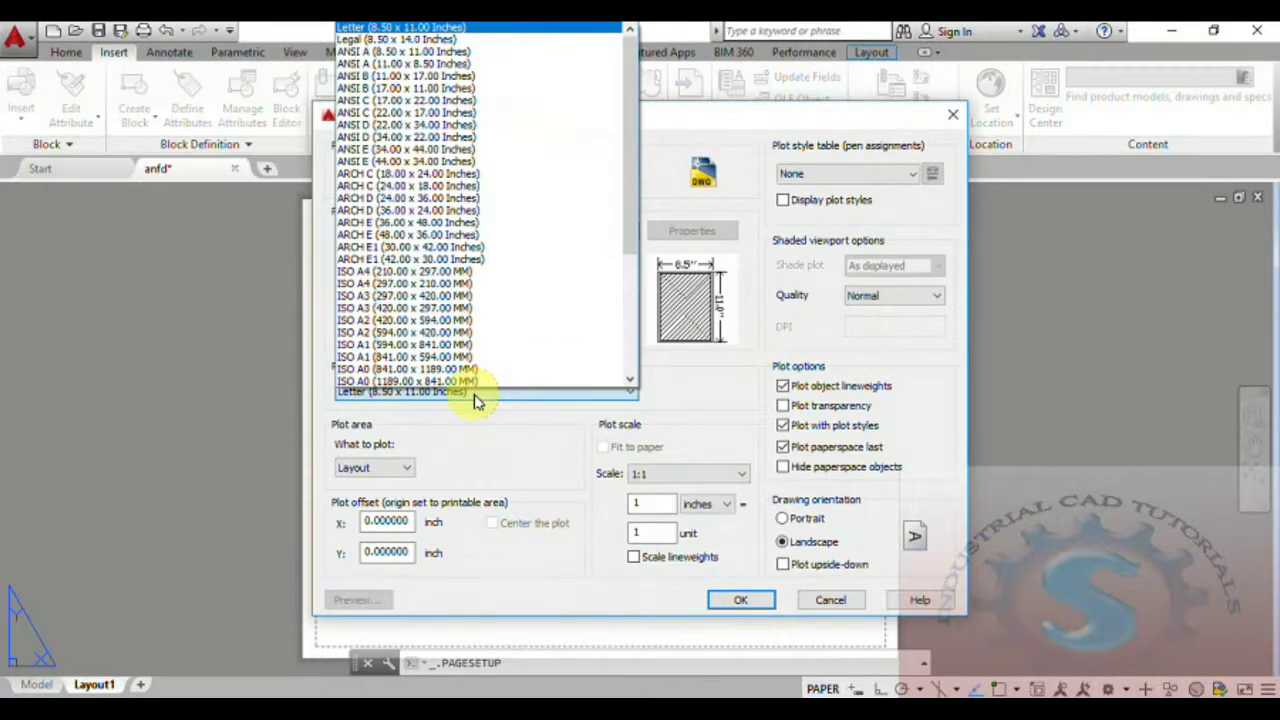
scroll(420, 272, "down", 1)
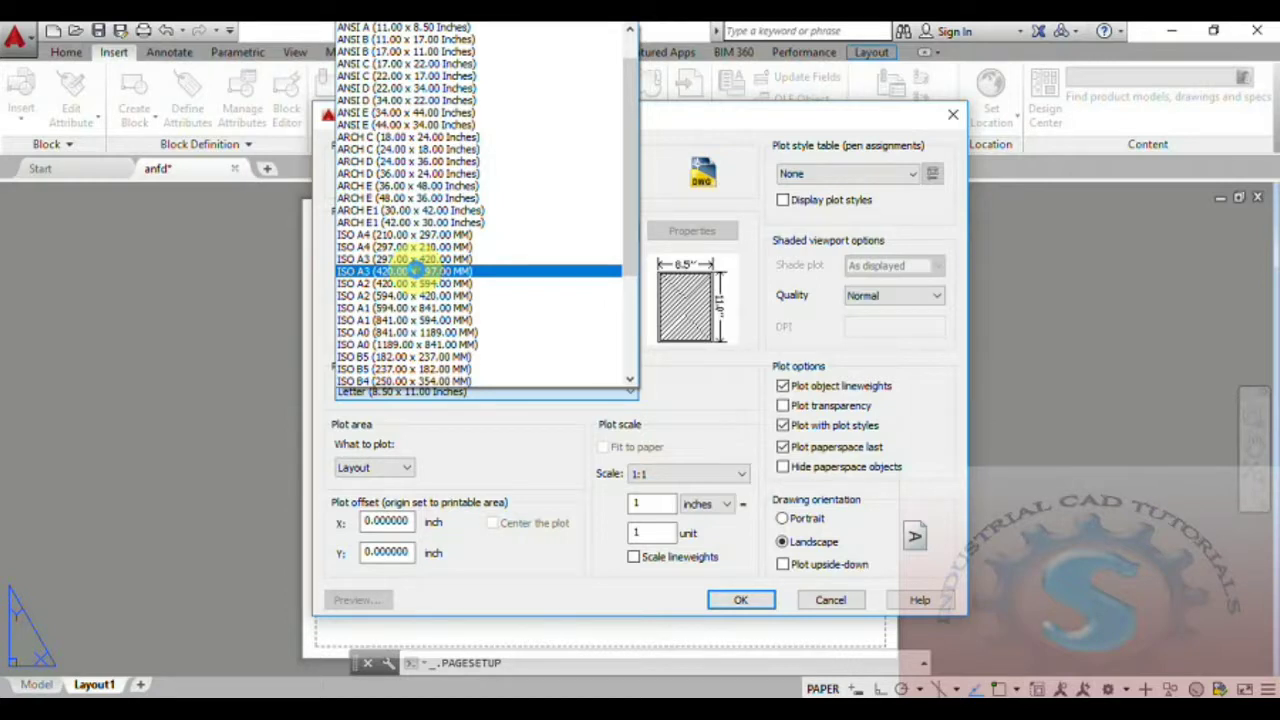
left_click(413, 271)
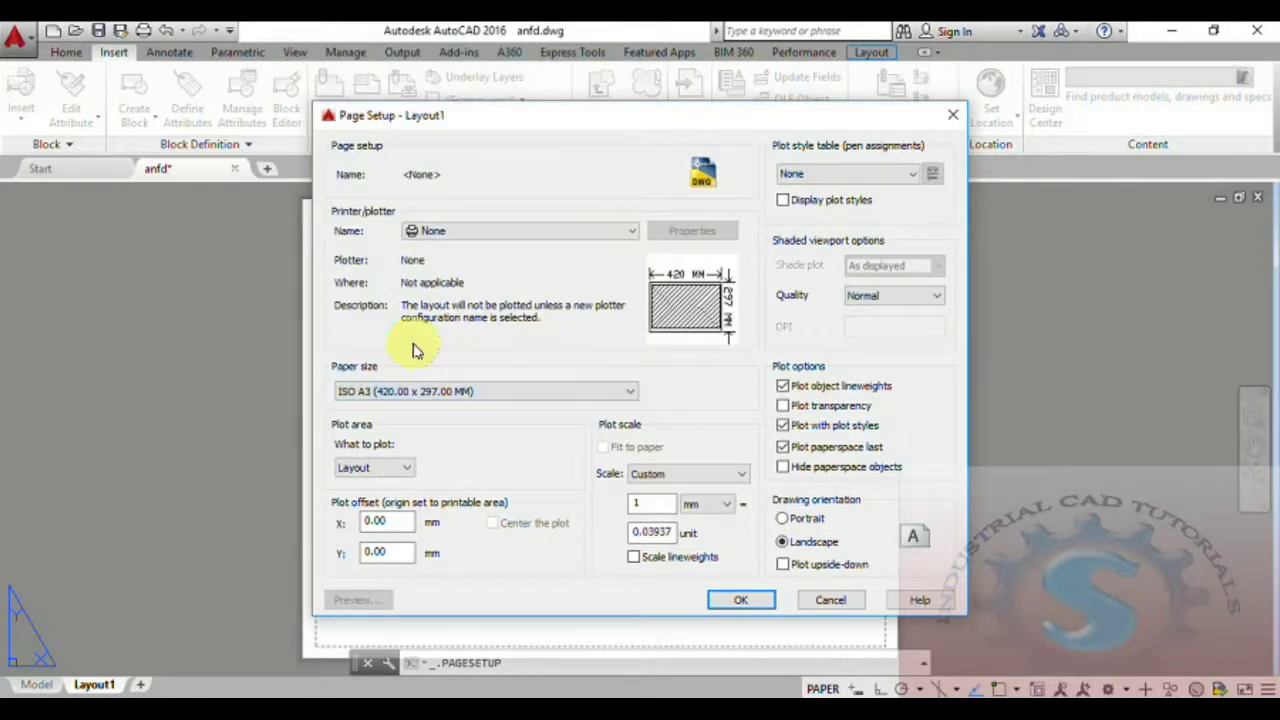
Set the page setup's plot scale to 1:10, leaving the plot area as Layout
left_click(397, 474)
left_click(397, 474)
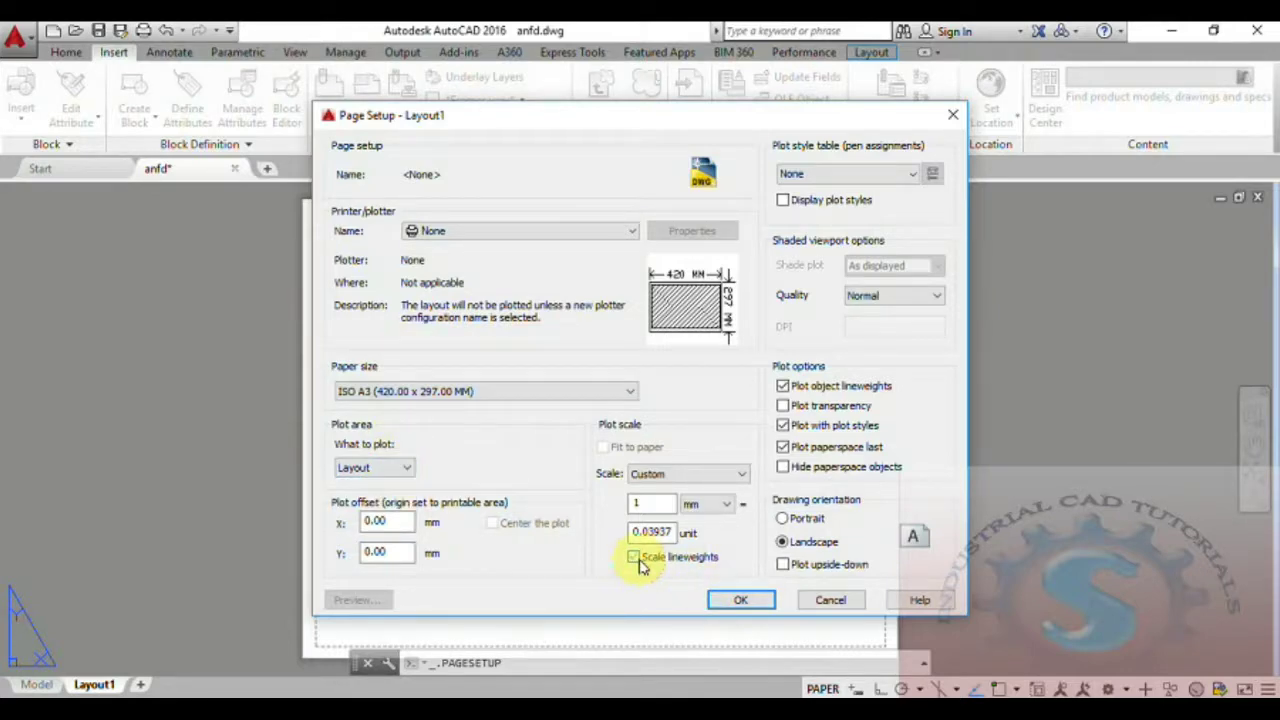
left_click(686, 474)
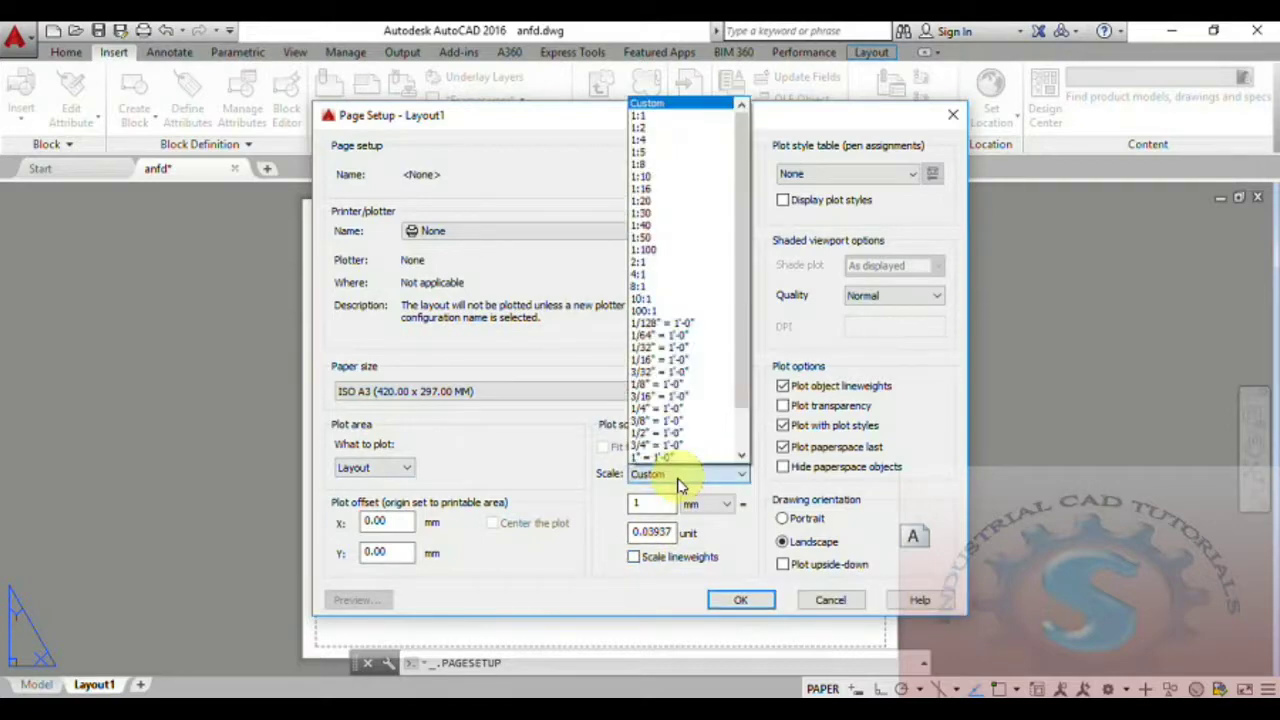
left_click(692, 476)
left_click(678, 478)
left_click(678, 482)
left_click(678, 482)
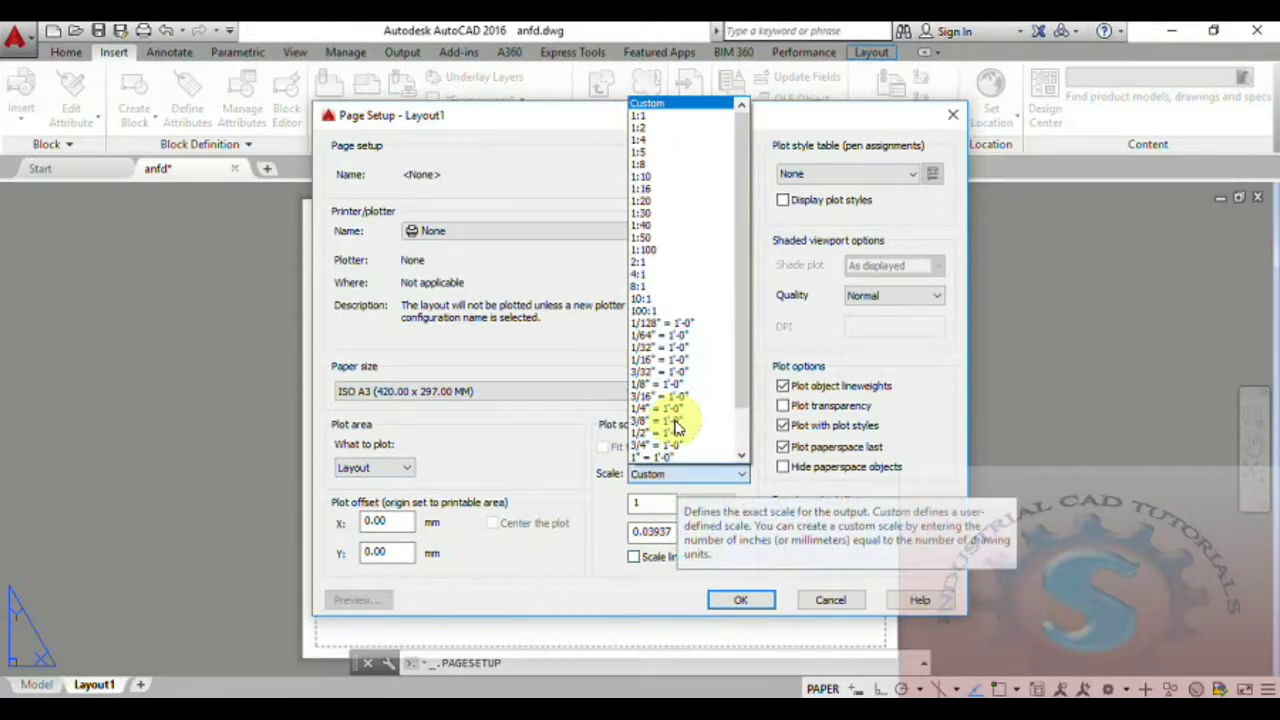
left_click(642, 176)
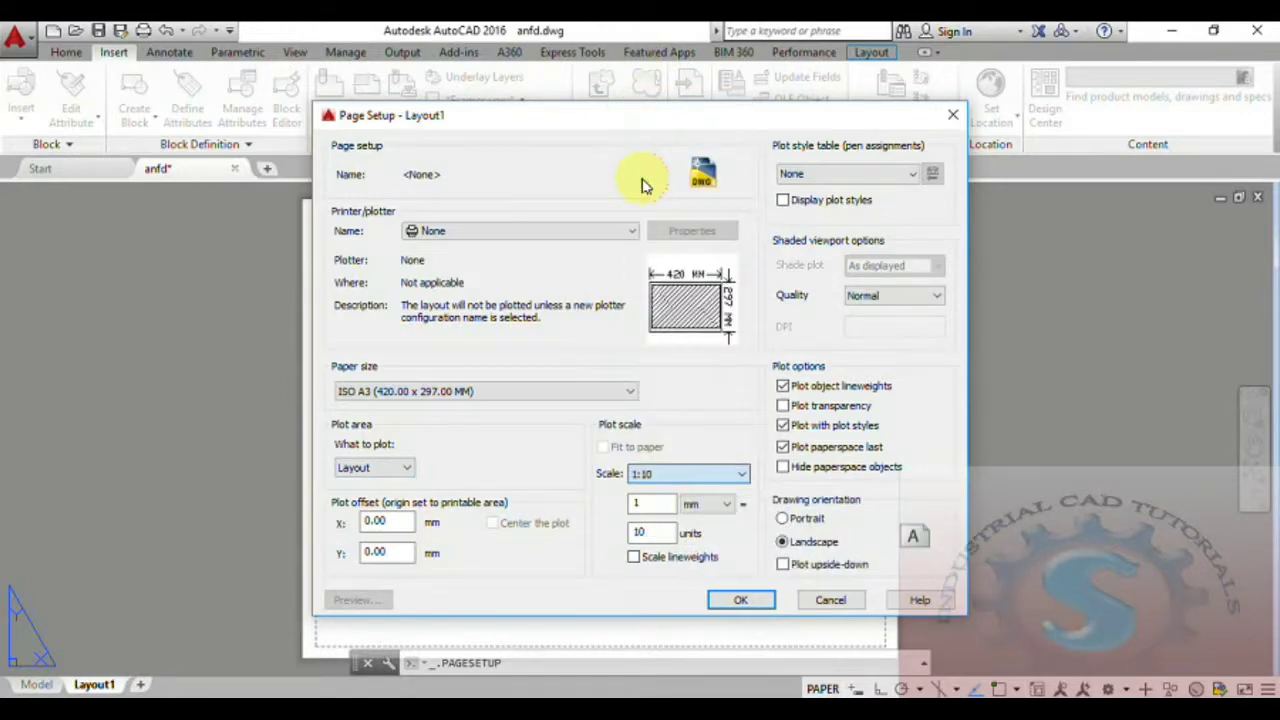
Change the plot scale to 1:1, apply the page setup to Layout1 and close the Page Setup Manager
left_click(668, 476)
scroll(668, 116, "up", 1)
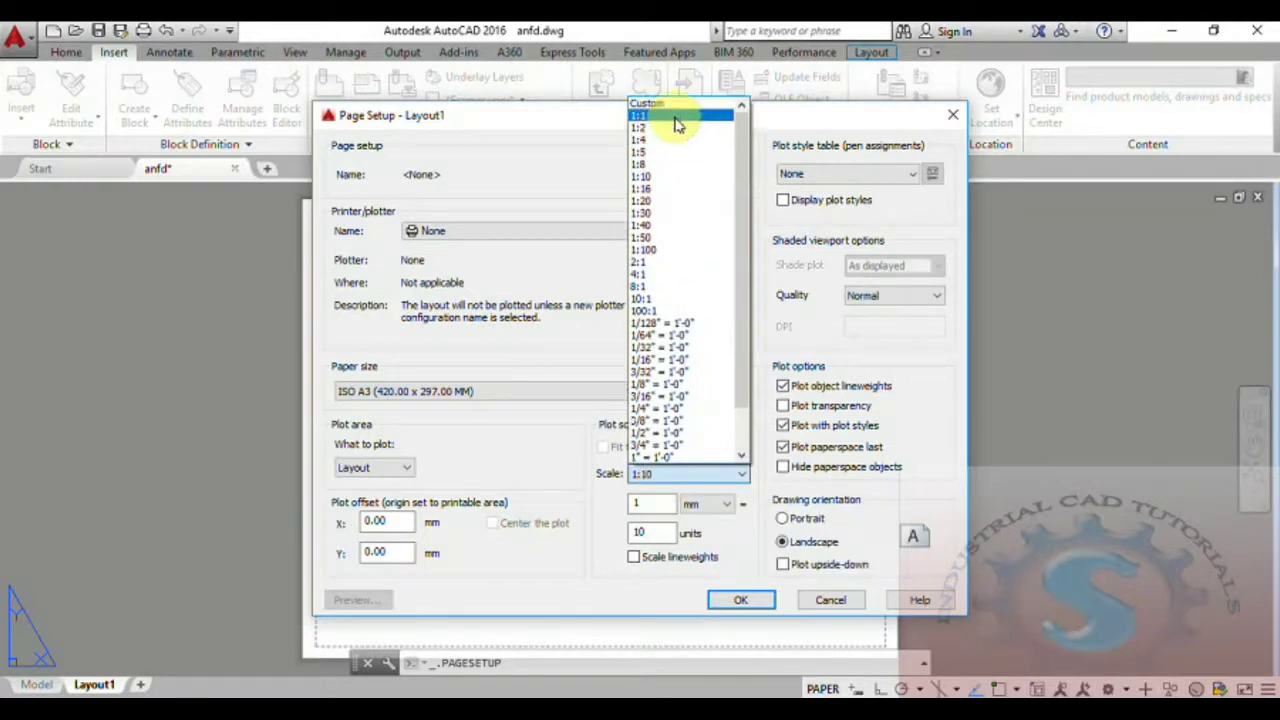
left_click(668, 106)
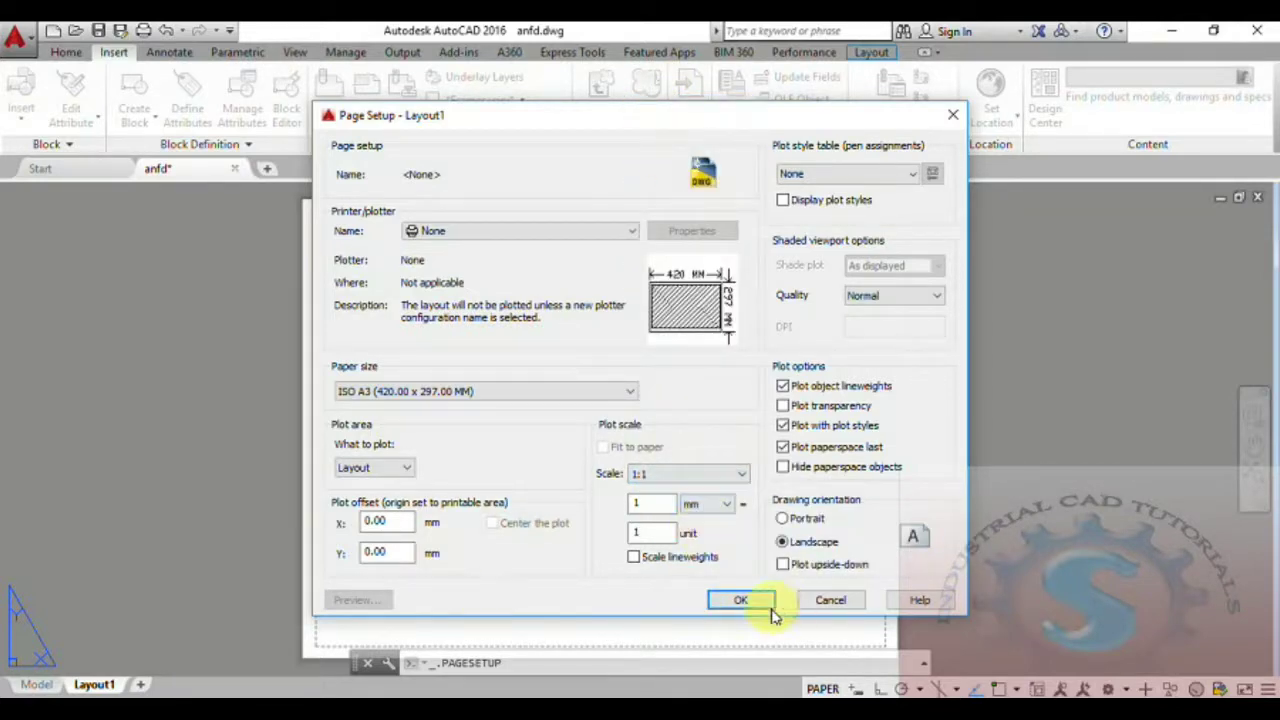
left_click(740, 600)
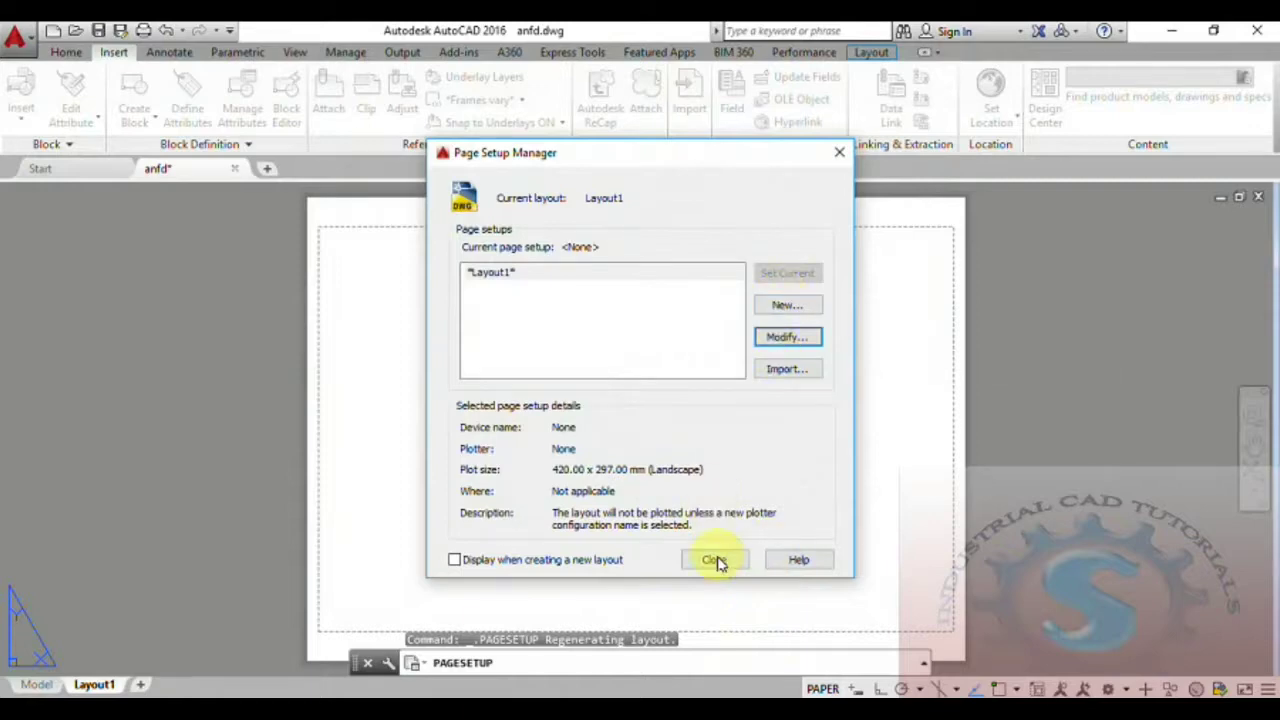
left_click(716, 562)
scroll(717, 440, "down", 2)
scroll(717, 440, "up", 2)
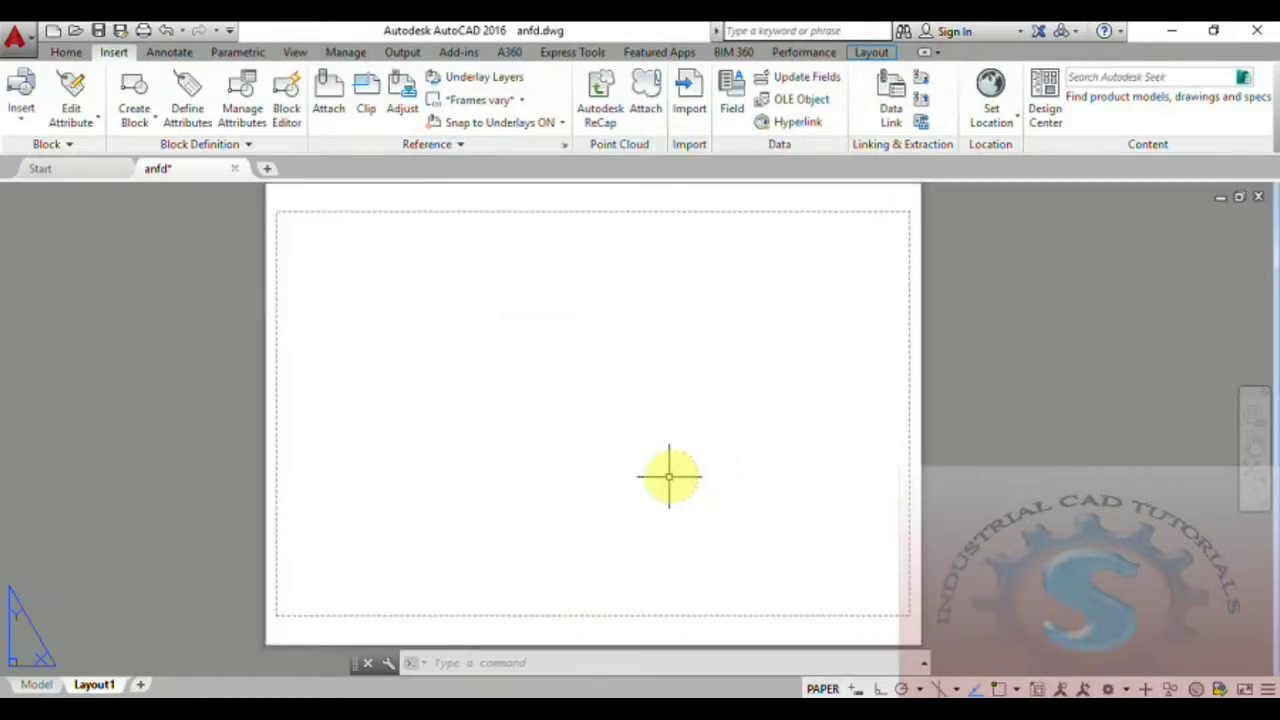
Set the plot scale of Layout1's page setup to 1:10, apply it and close the Page Setup Manager
mouse_move(99, 686)
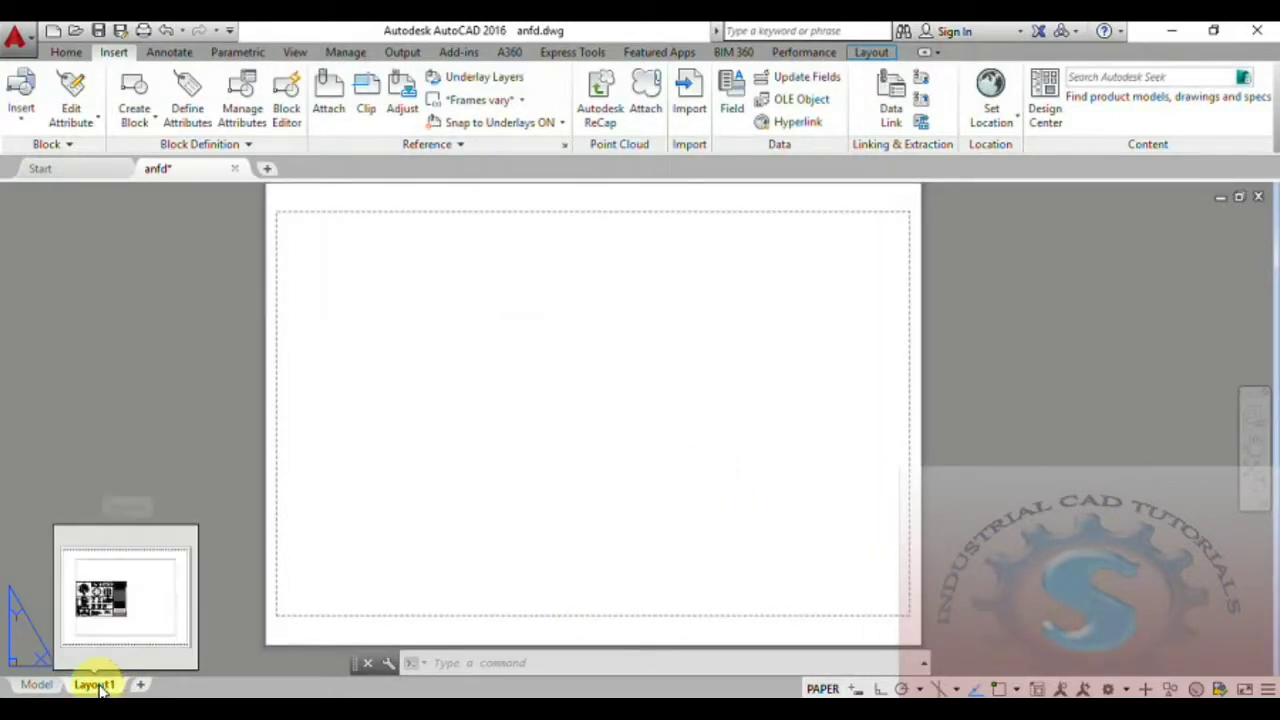
right_click(96, 685)
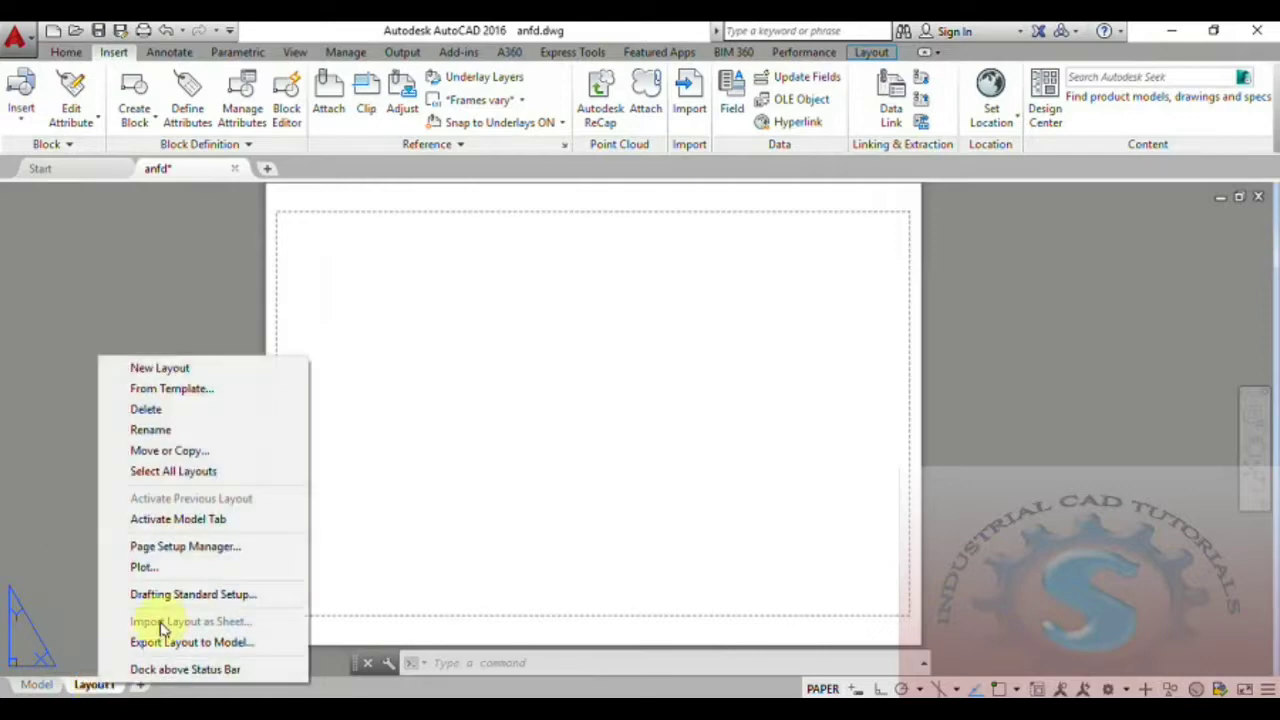
left_click(195, 556)
left_click(786, 345)
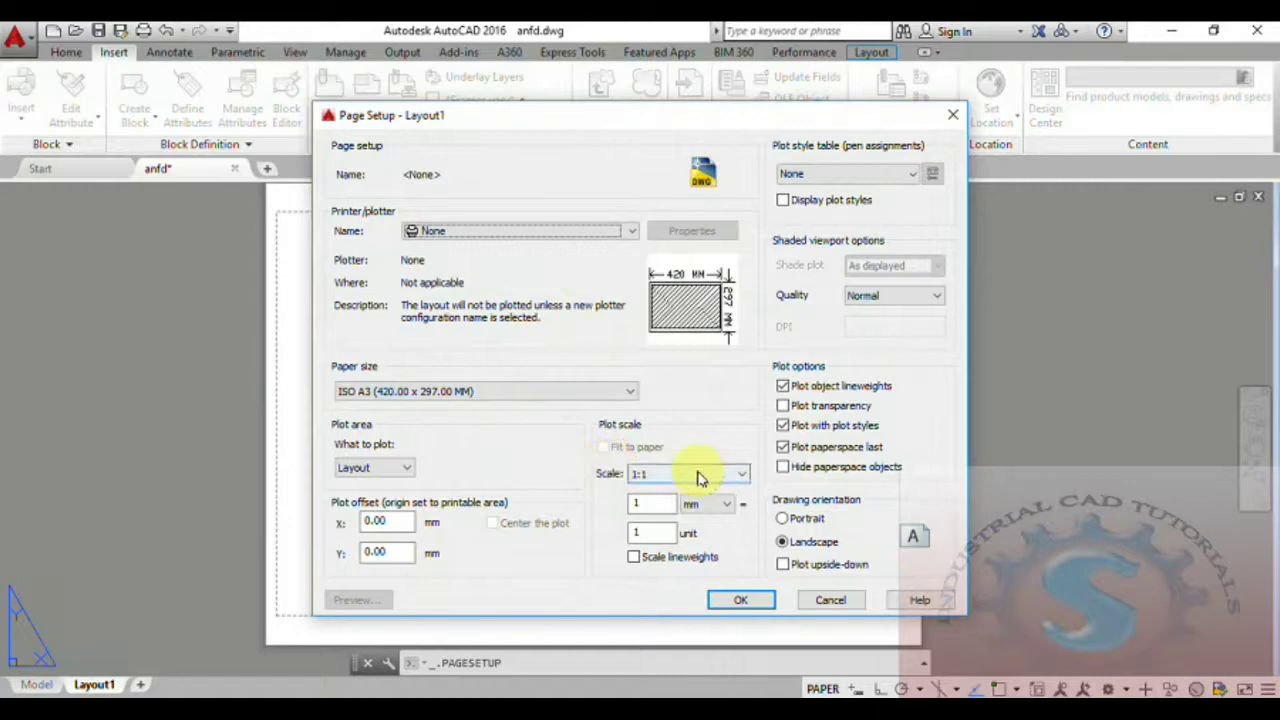
left_click(700, 478)
left_click(666, 166)
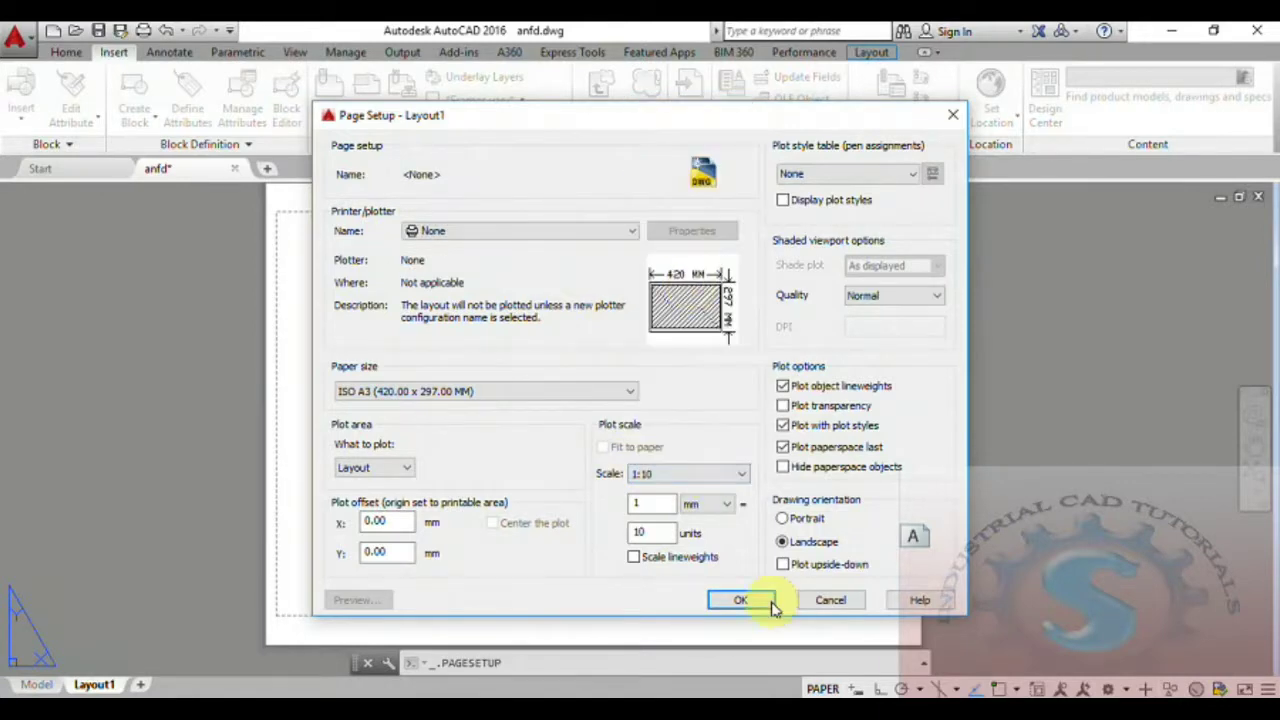
left_click(741, 600)
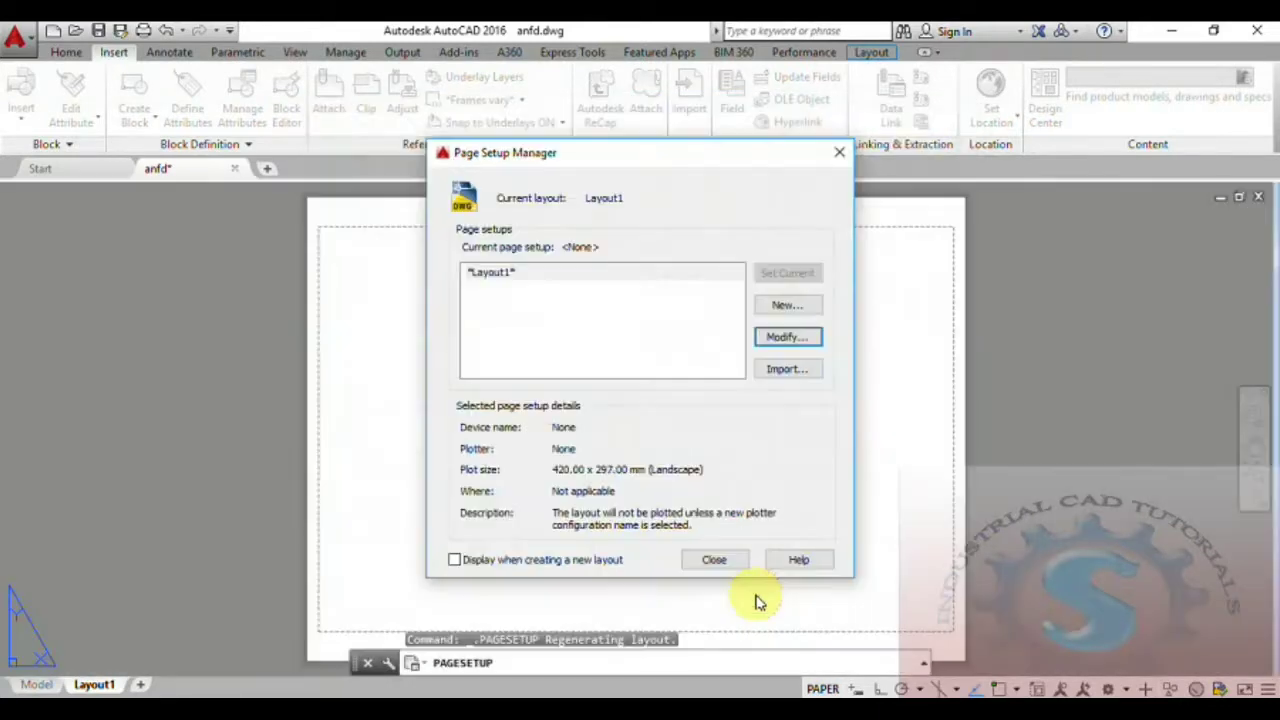
left_click(714, 562)
scroll(743, 491, "down", 1)
scroll(737, 500, "up", 1)
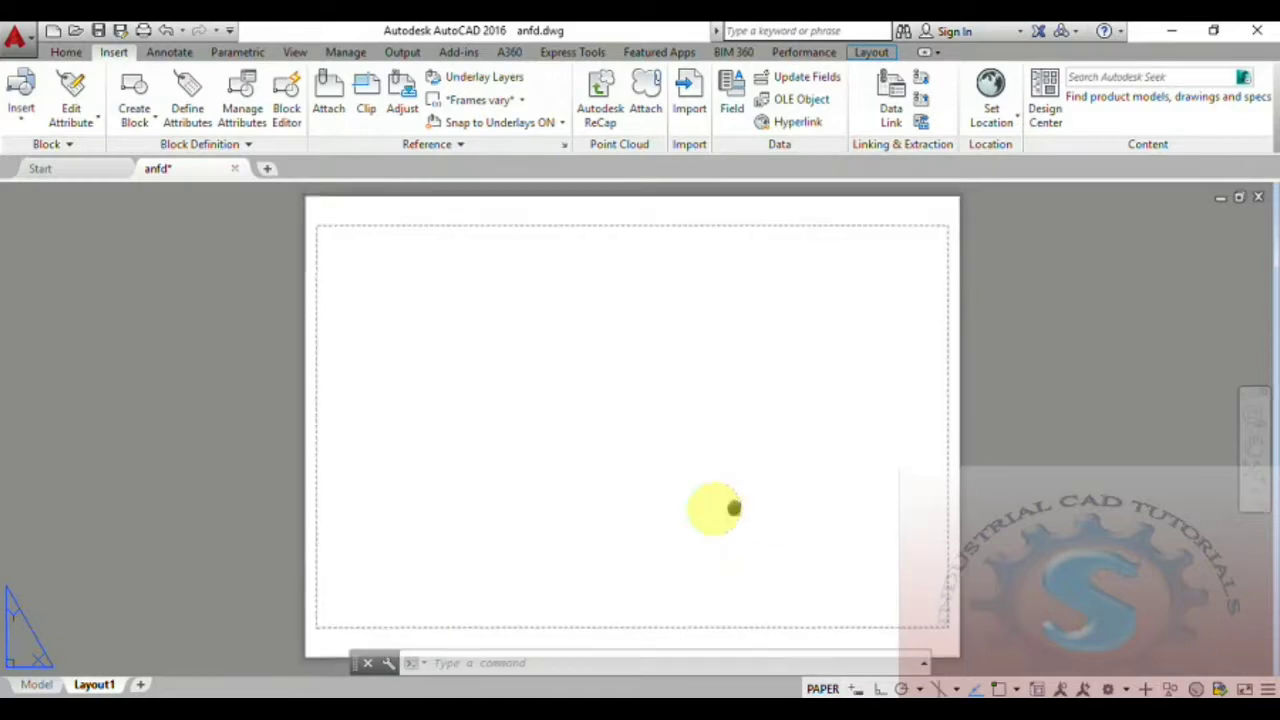
Modify Layout1's page setup back to a 1:1 plot scale and close the Page Setup Manager
right_click(94, 684)
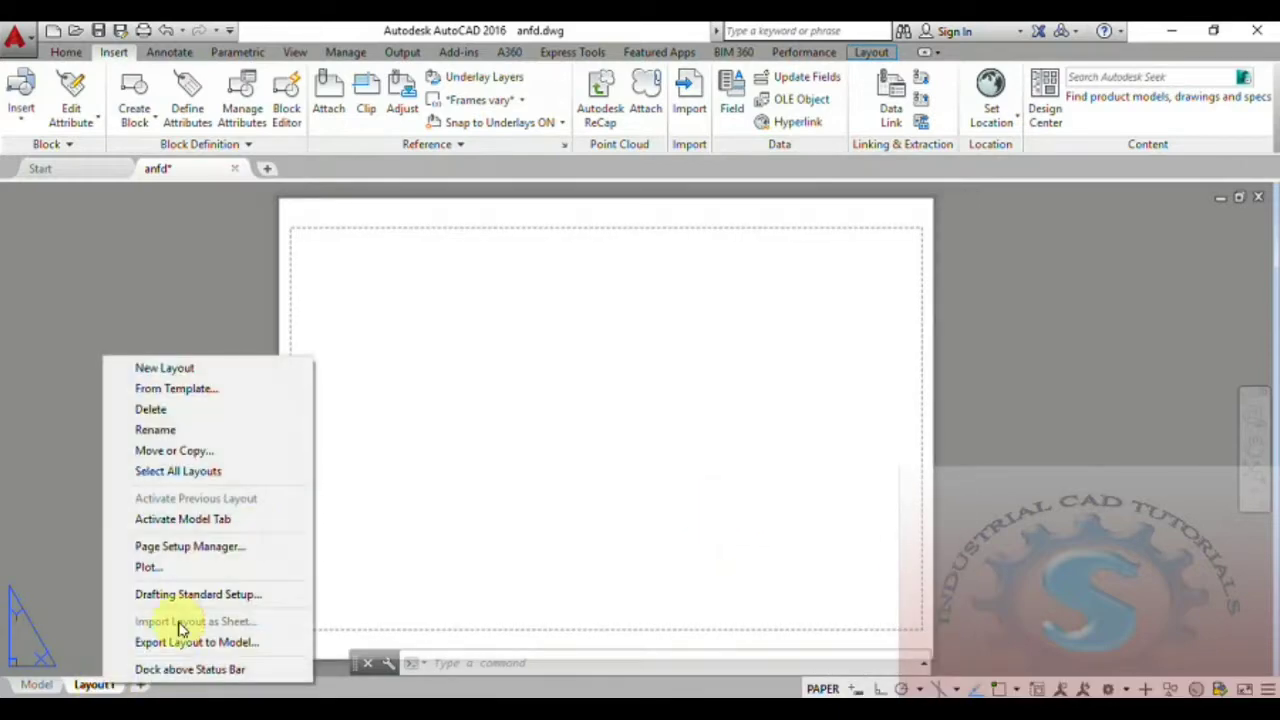
left_click(249, 547)
left_click(780, 334)
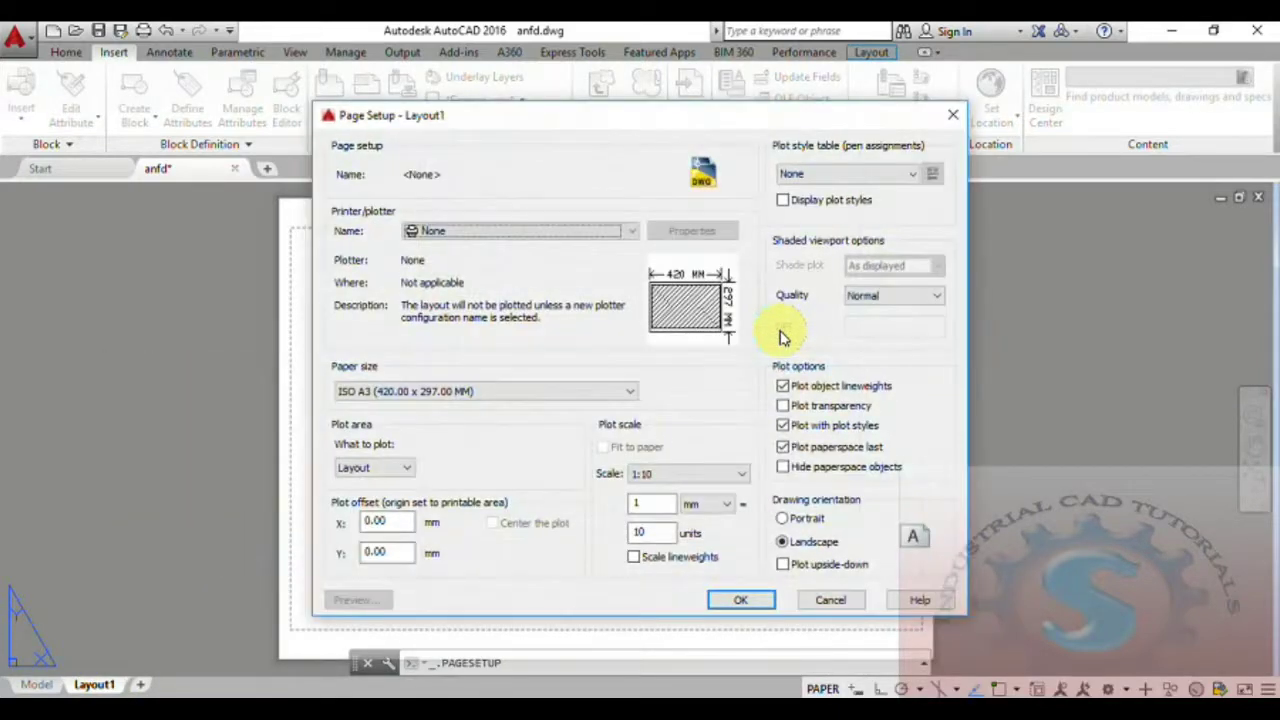
left_click(651, 475)
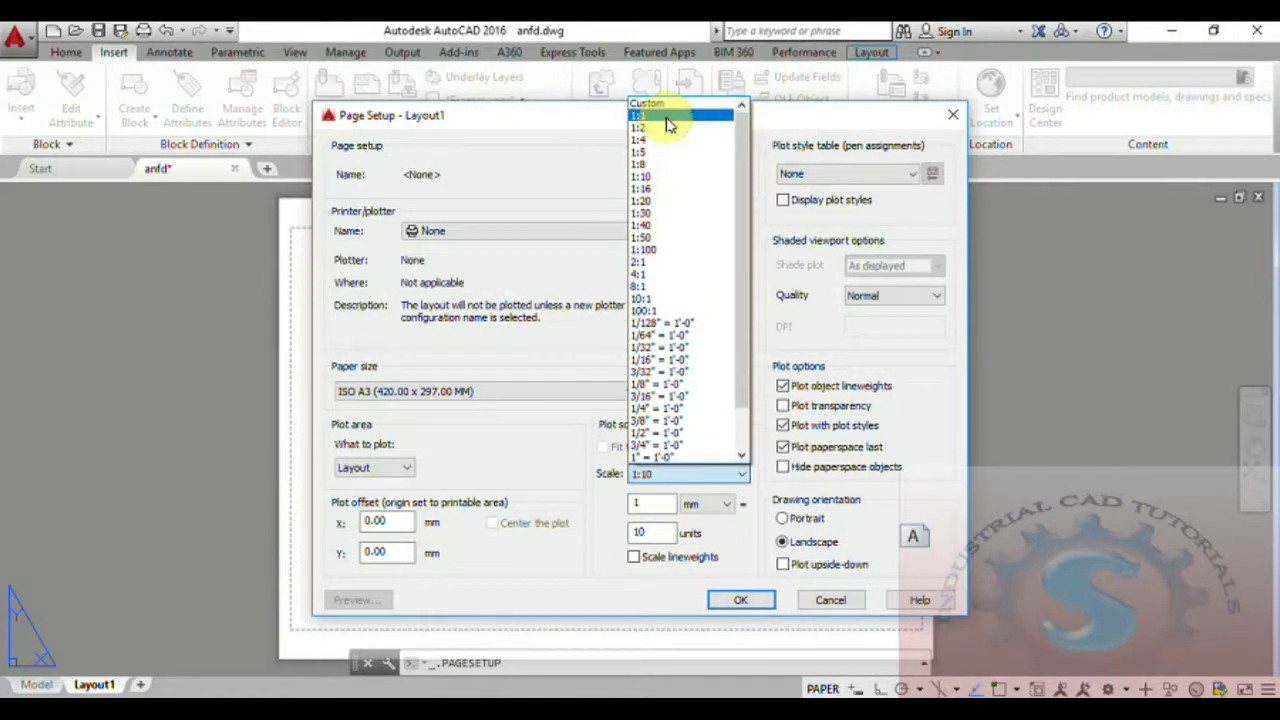
left_click(665, 116)
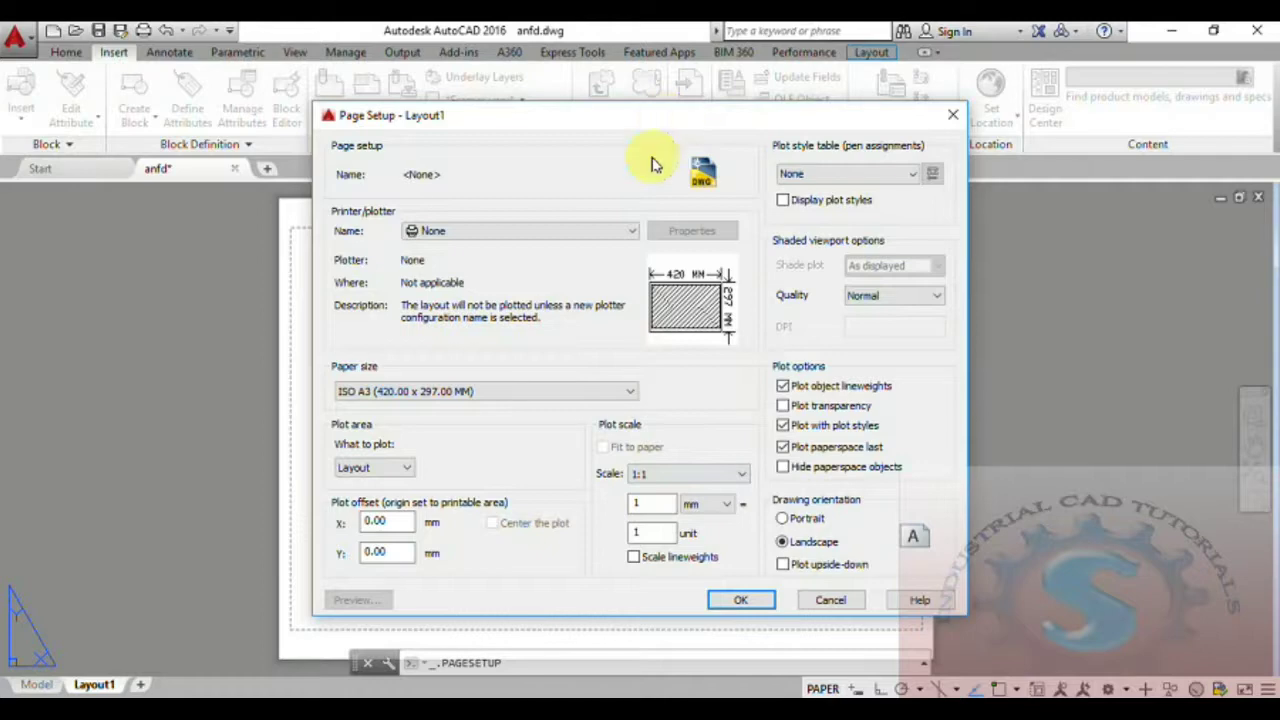
left_click(741, 601)
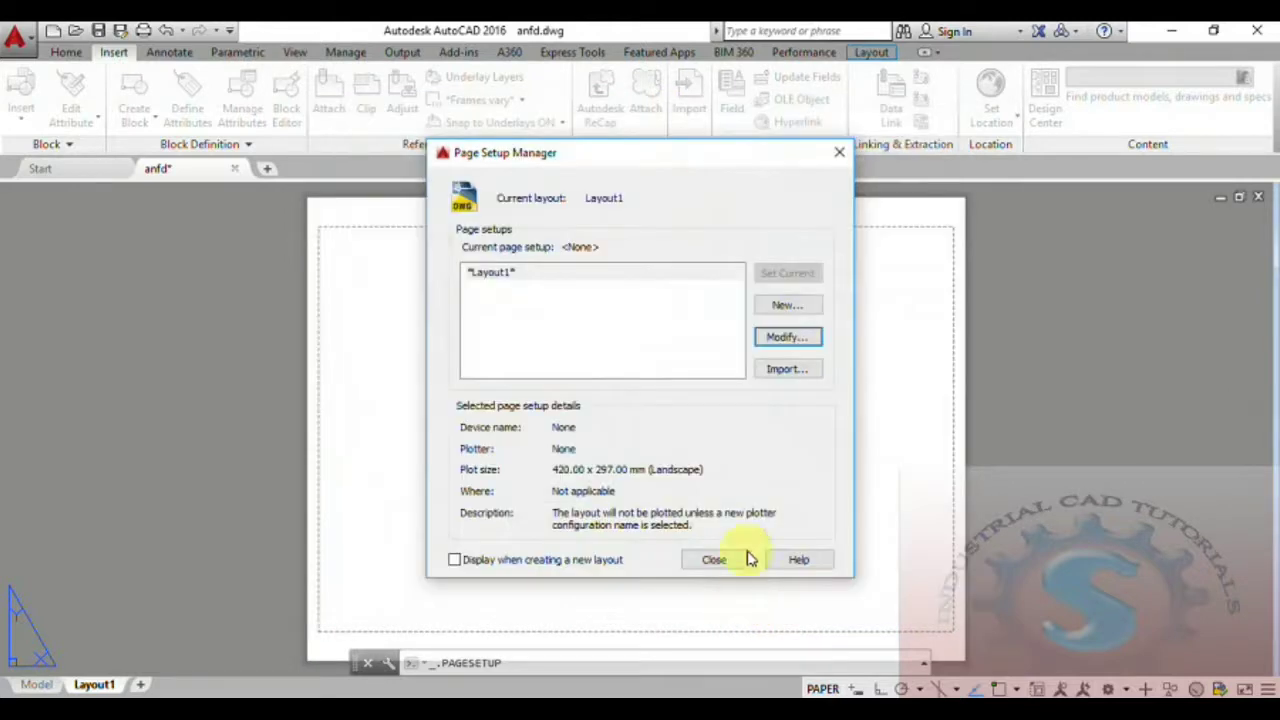
left_click(715, 560)
scroll(723, 494, "down", 3)
scroll(717, 517, "up", 3)
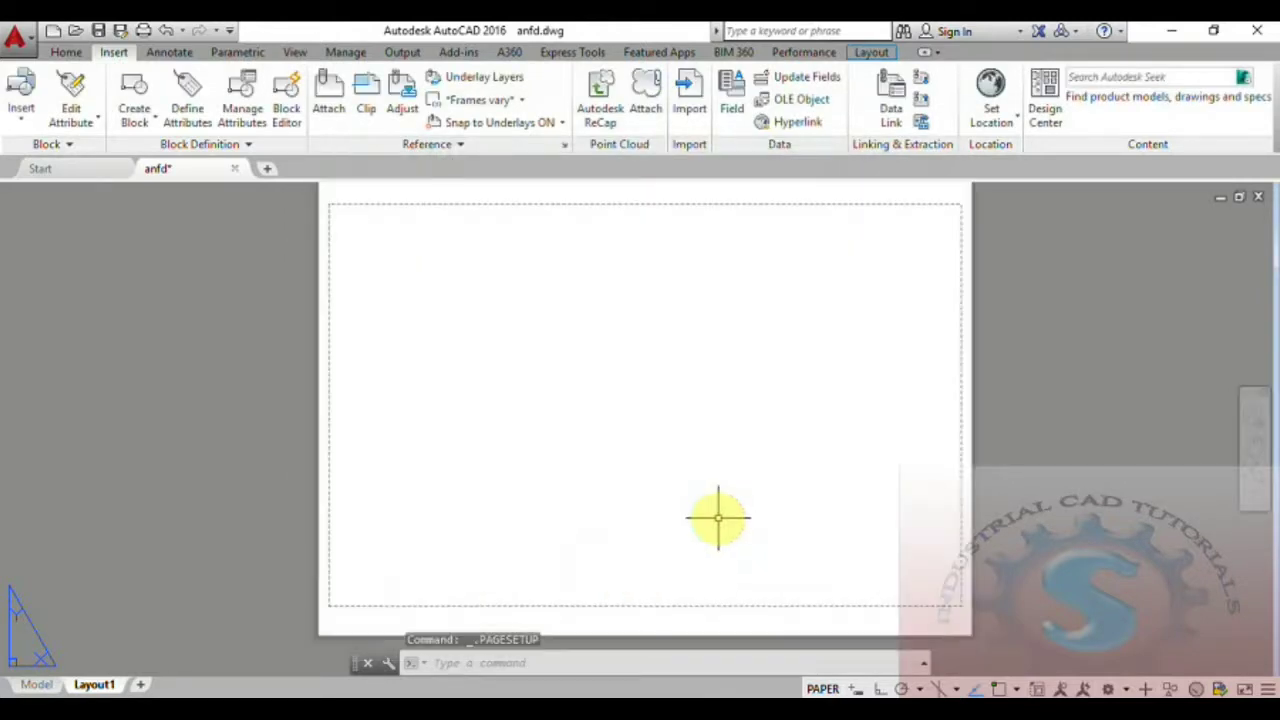
middle_click_drag(704, 559, 686, 537)
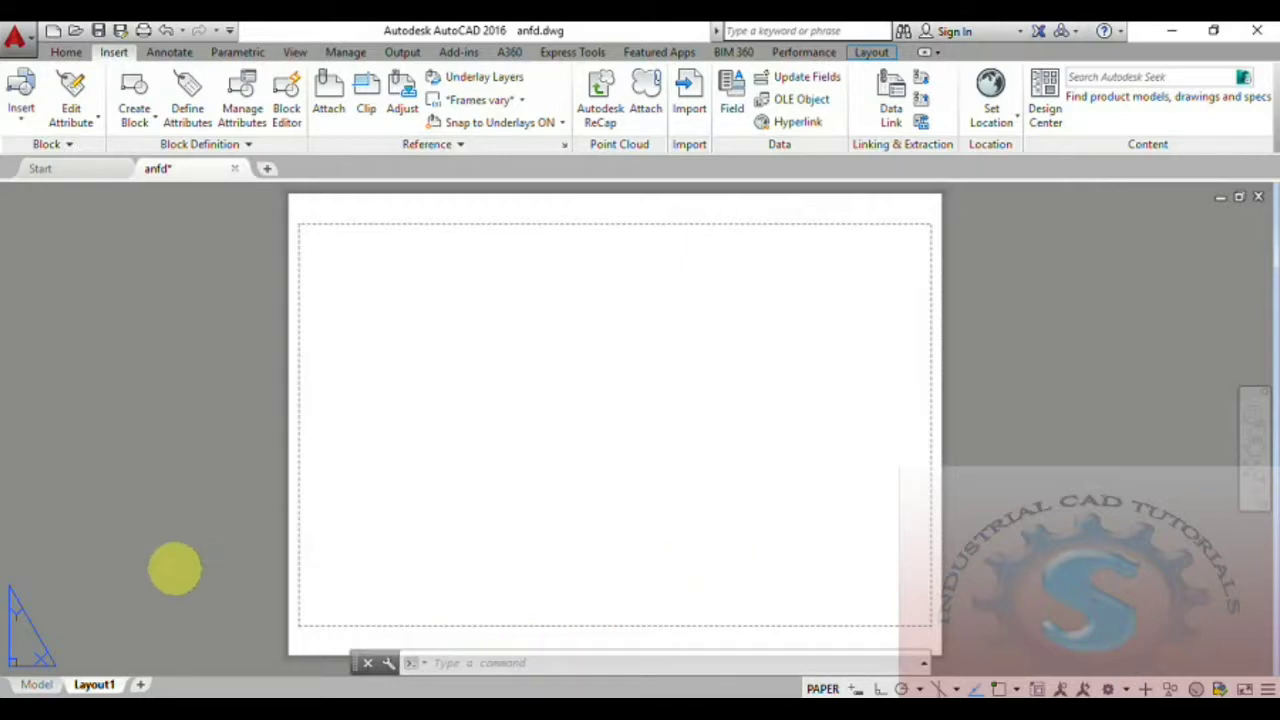
mouse_move(552, 611)
middle_mouse_down()
mouse_move(554, 625)
mouse_move(554, 613)
middle_mouse_up()
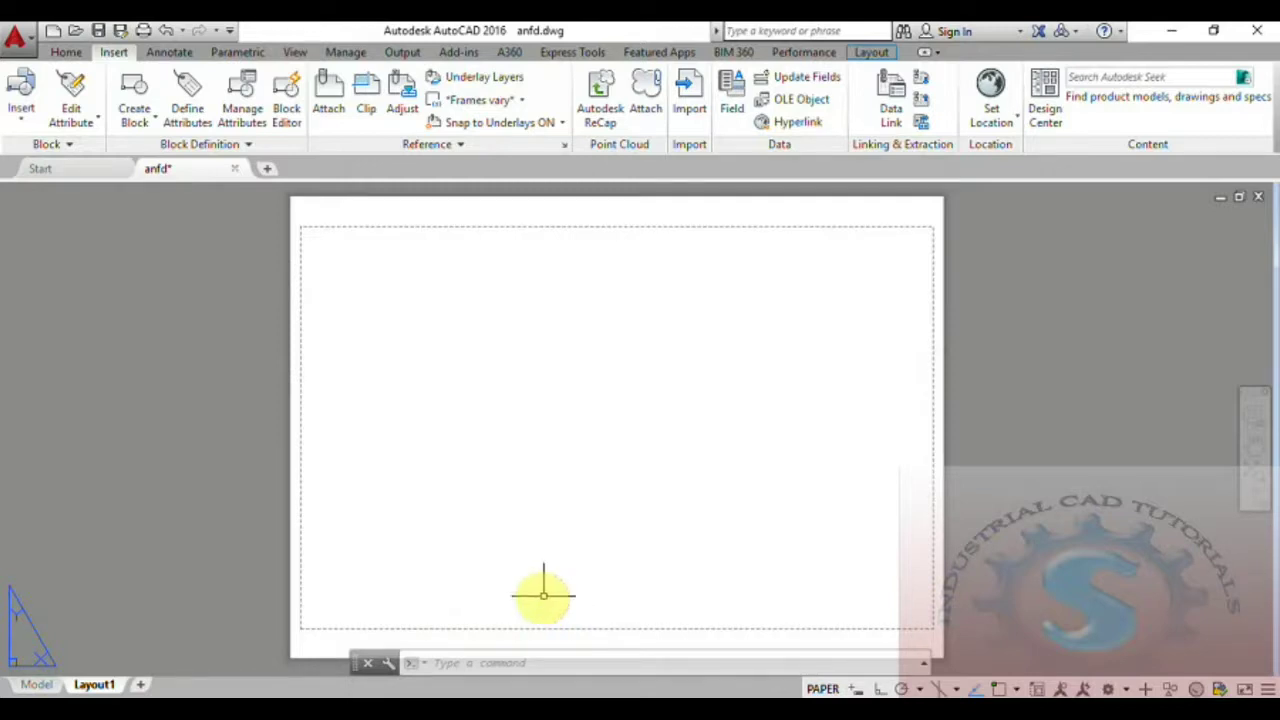
right_click(92, 686)
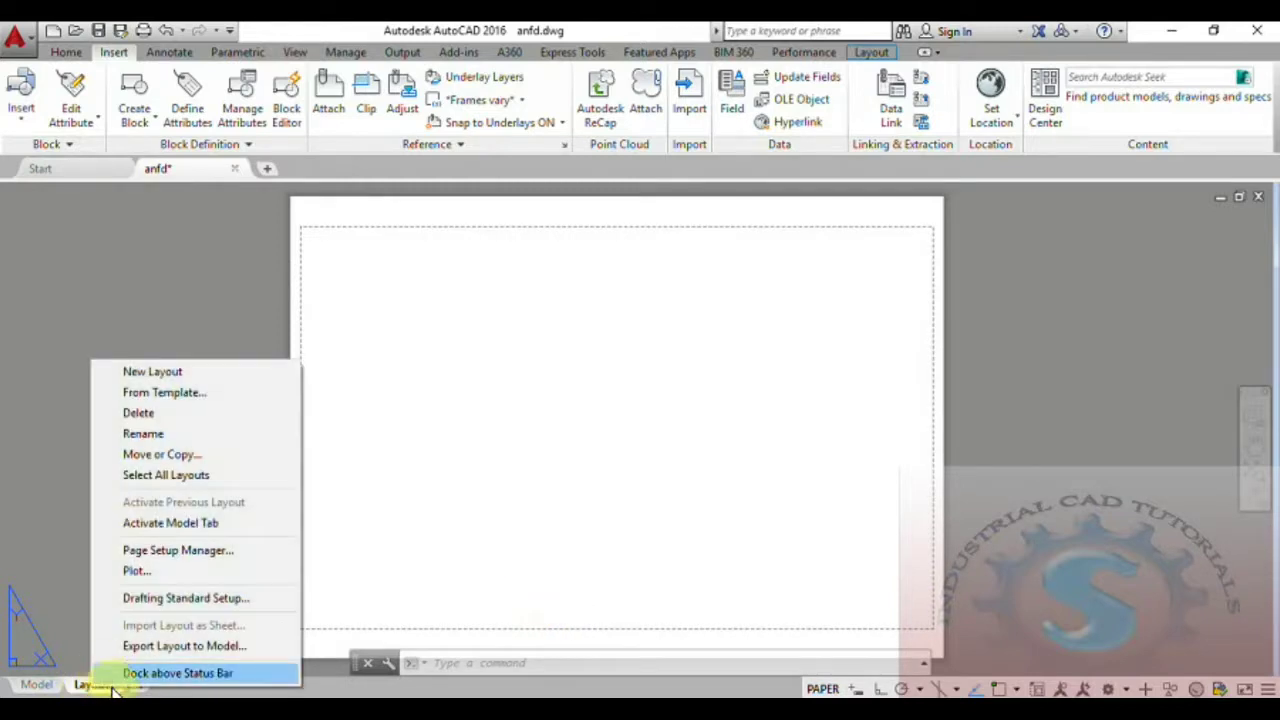
left_click(432, 322)
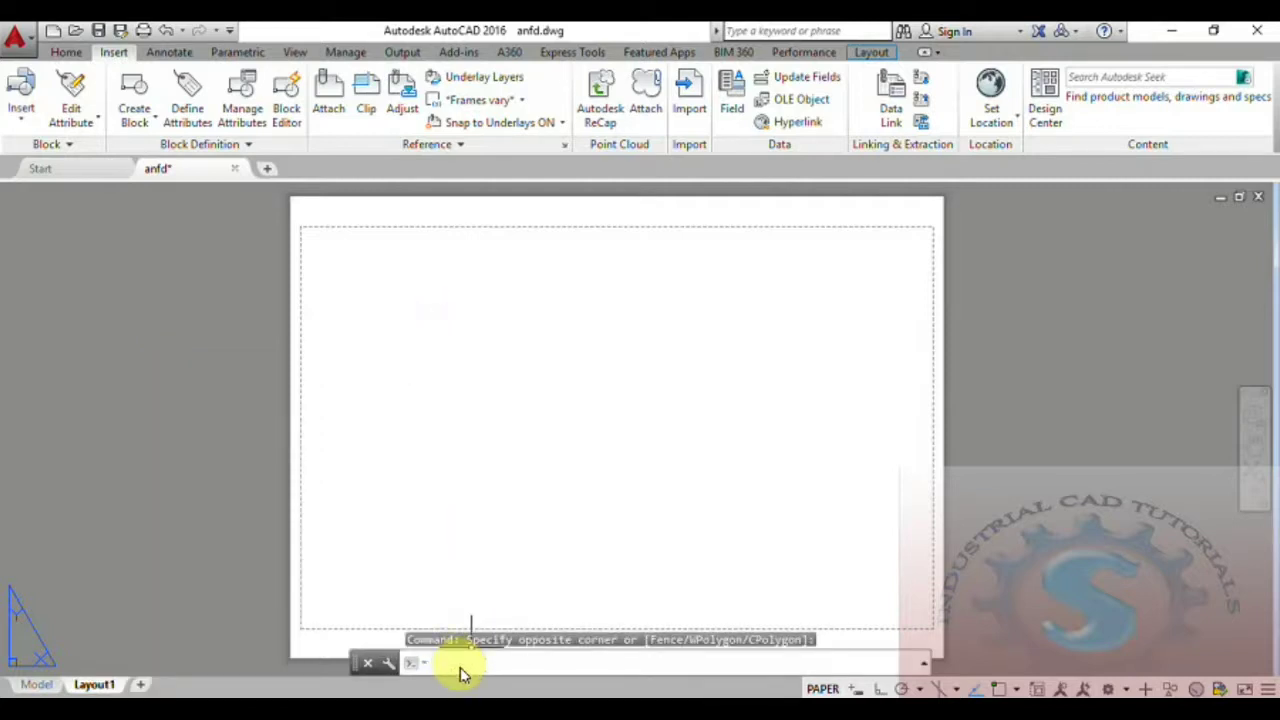
type("mive")
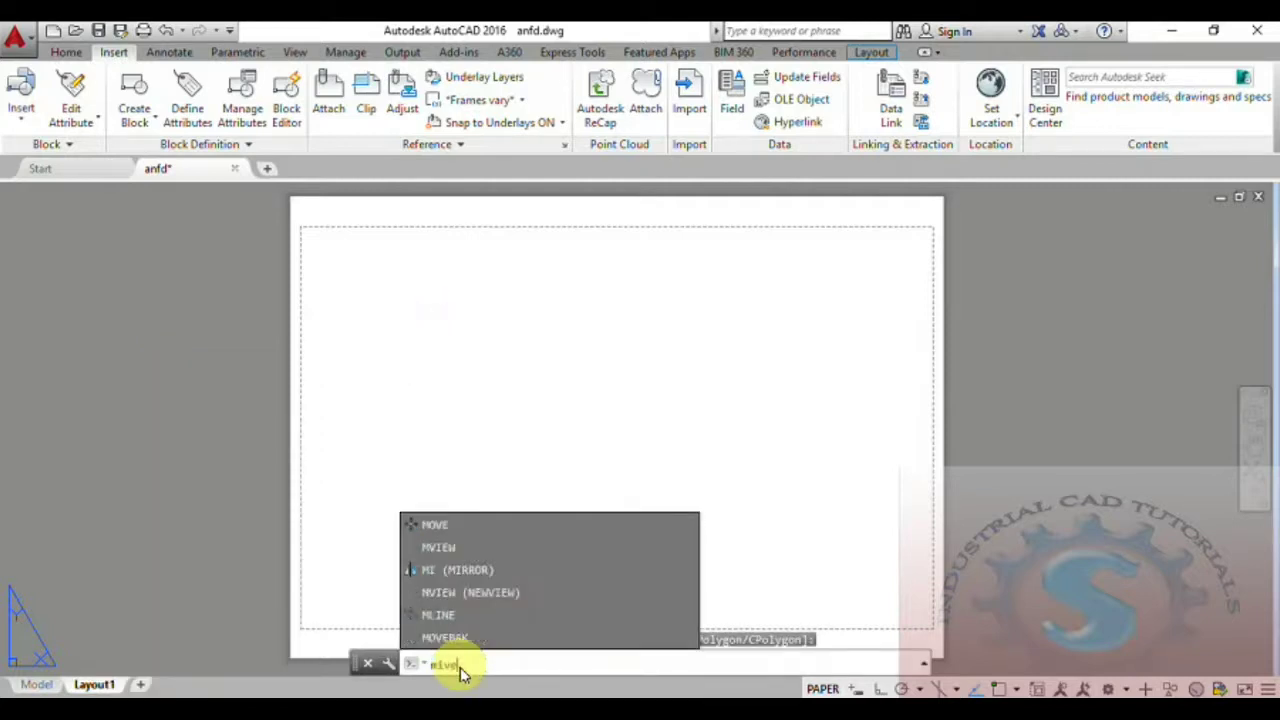
key("BackSpace")
key("BackSpace")
type("mview")
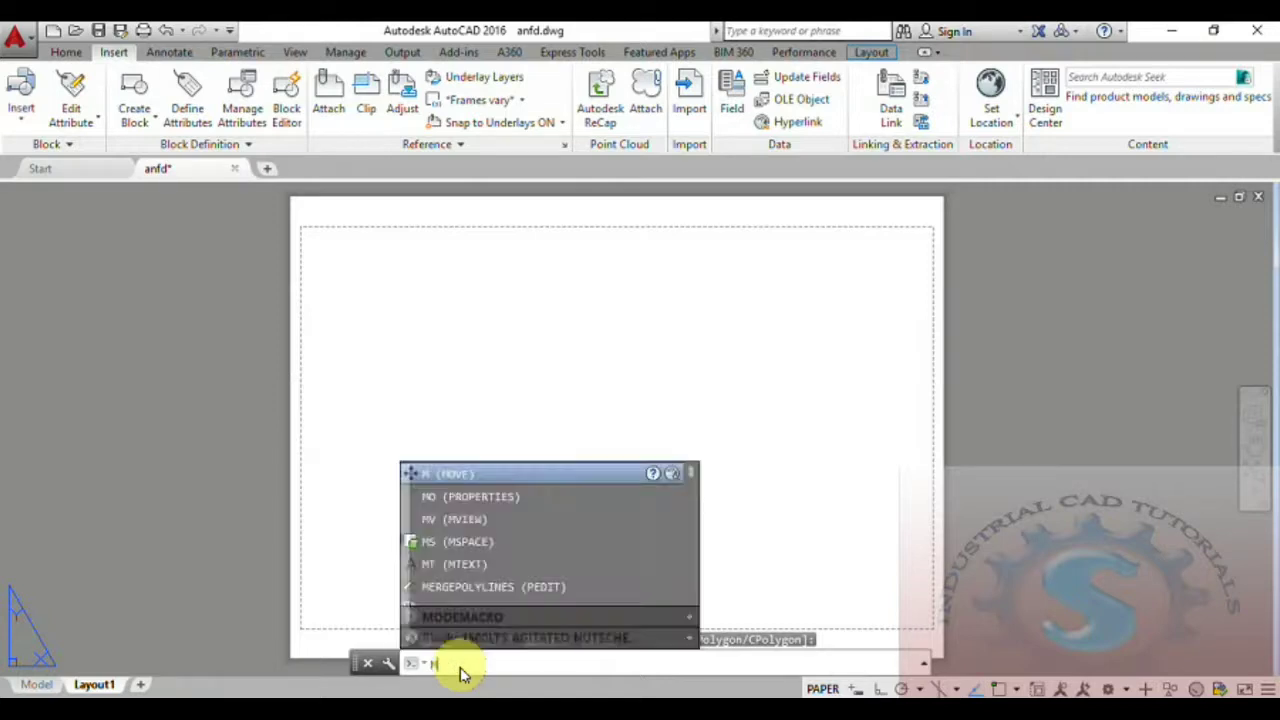
key("Return")
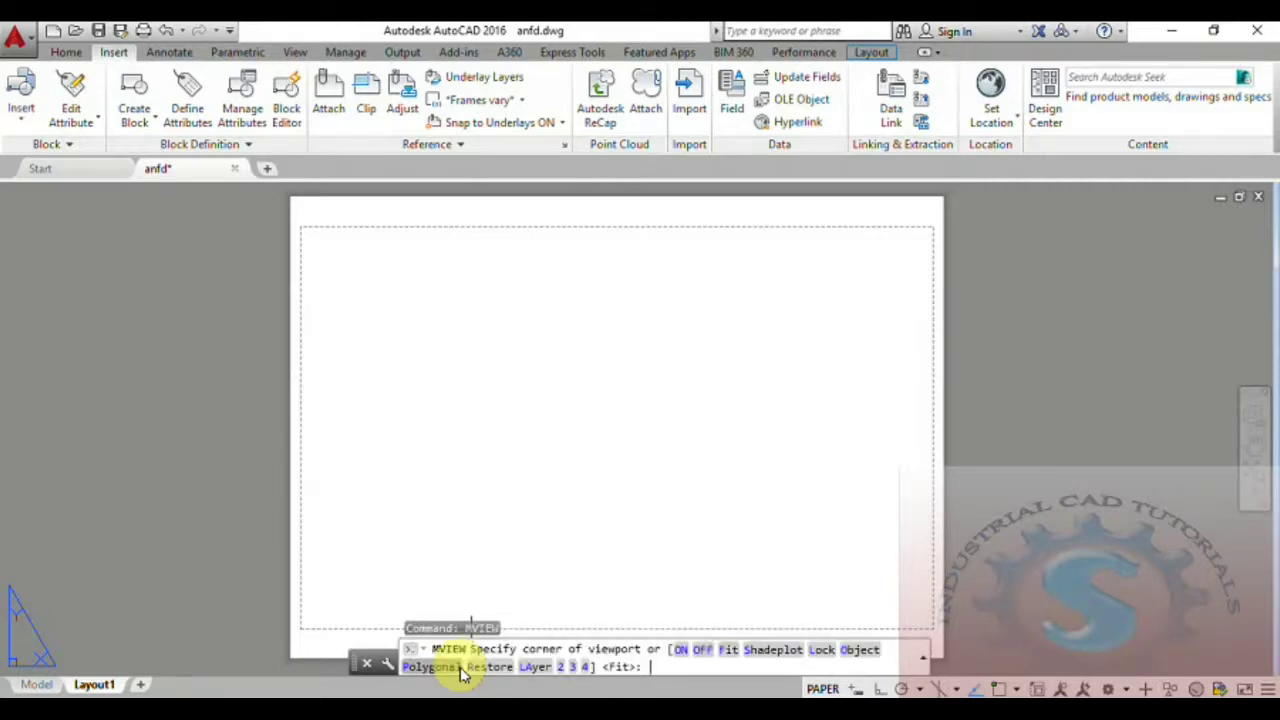
left_click(304, 228)
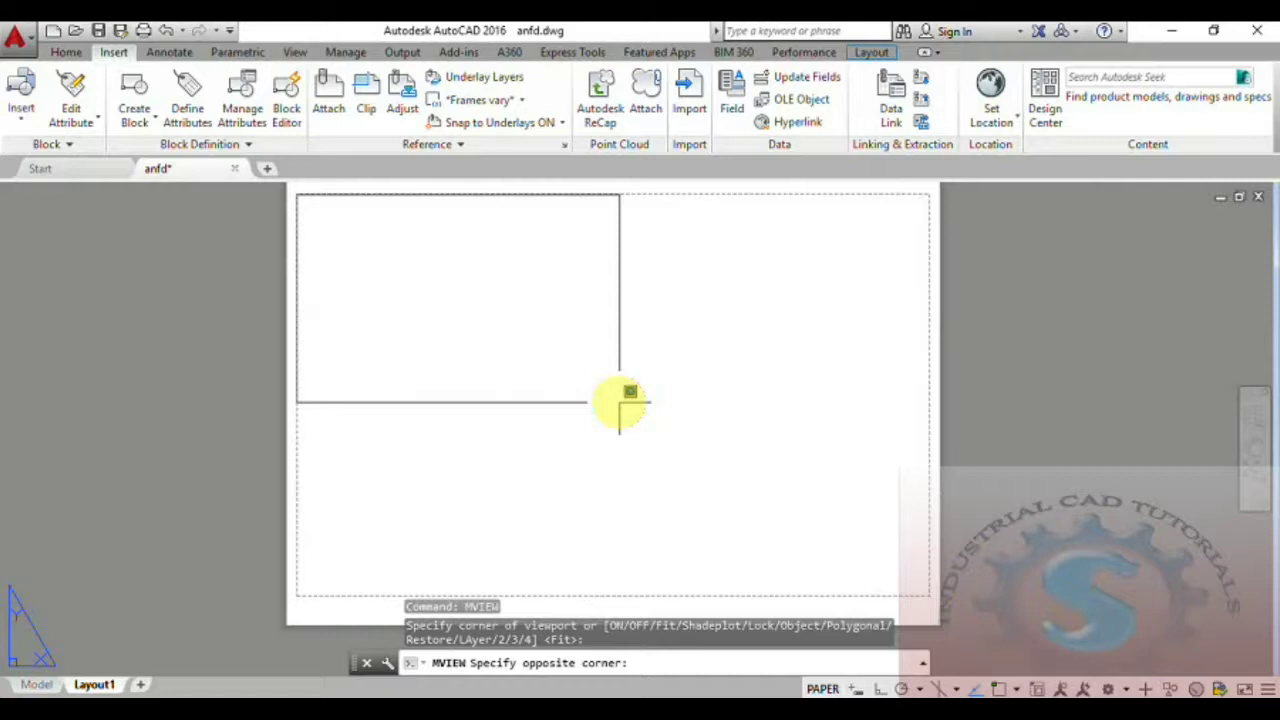
left_click(619, 402)
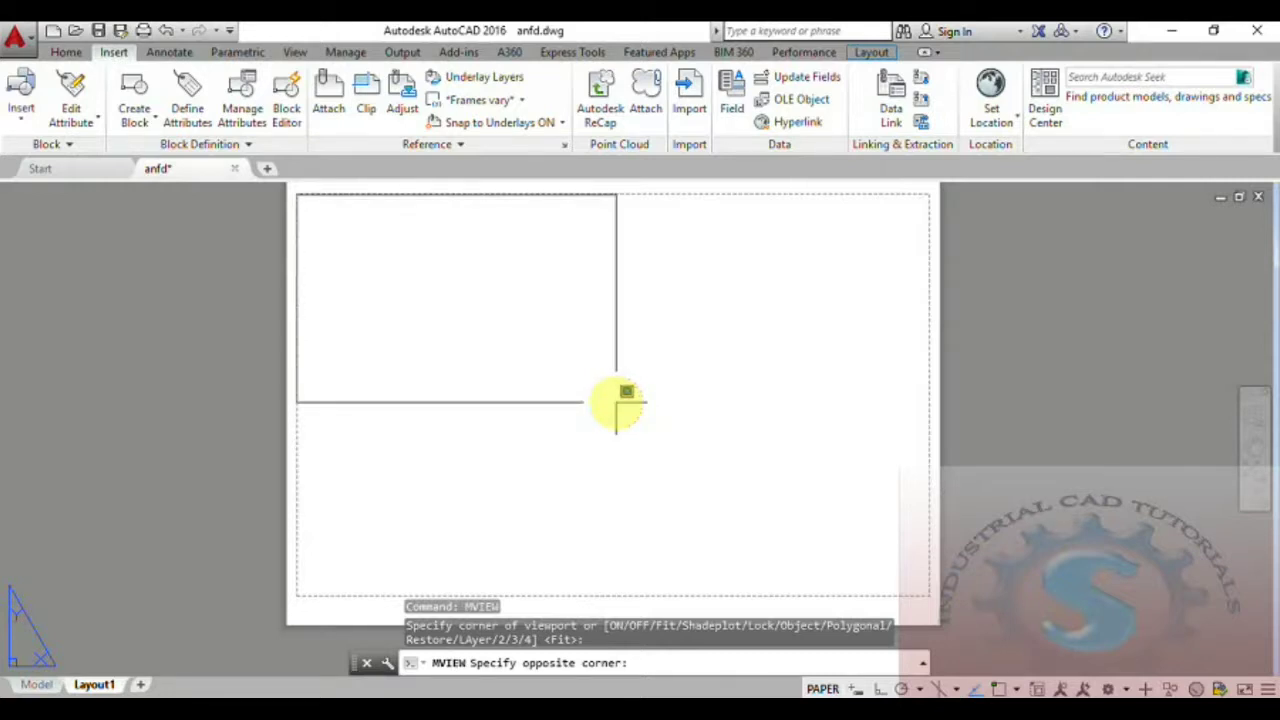
key("Escape")
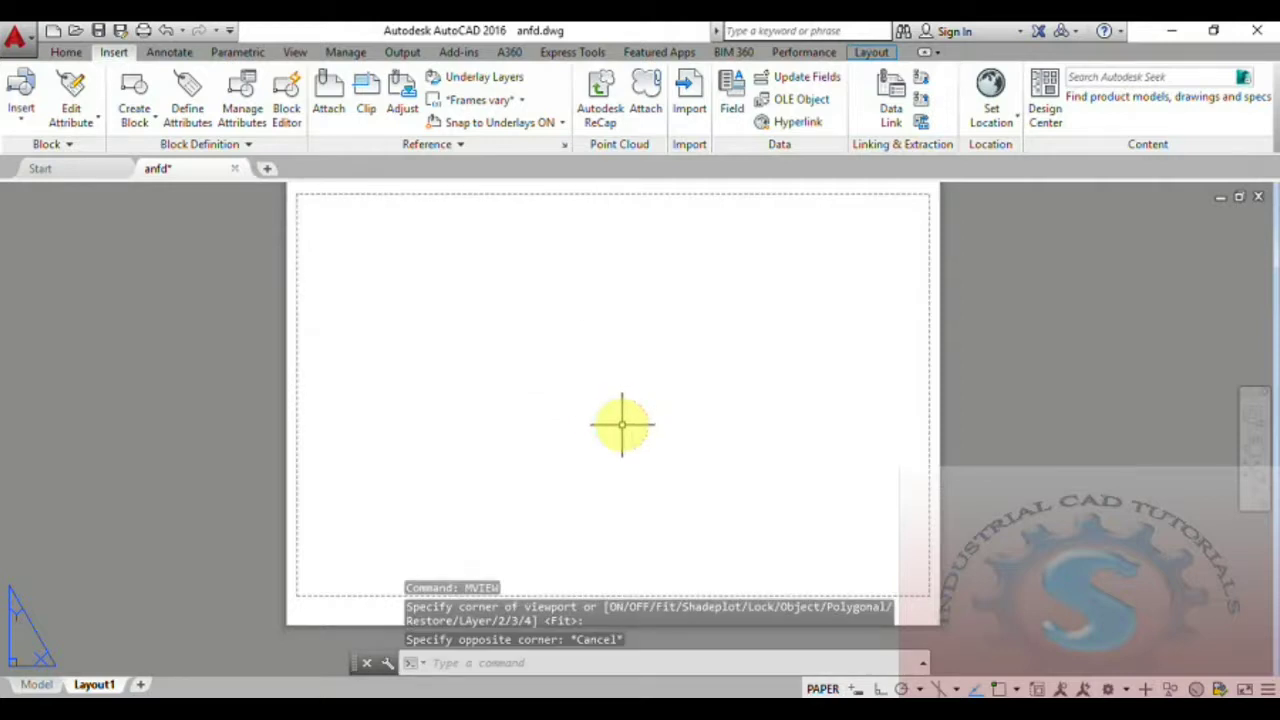
Draw a vertical line with Ortho on from the top to the bottom of the printable area, near the sheet's middle
scroll(651, 486, "down", 1)
scroll(630, 485, "up", 1)
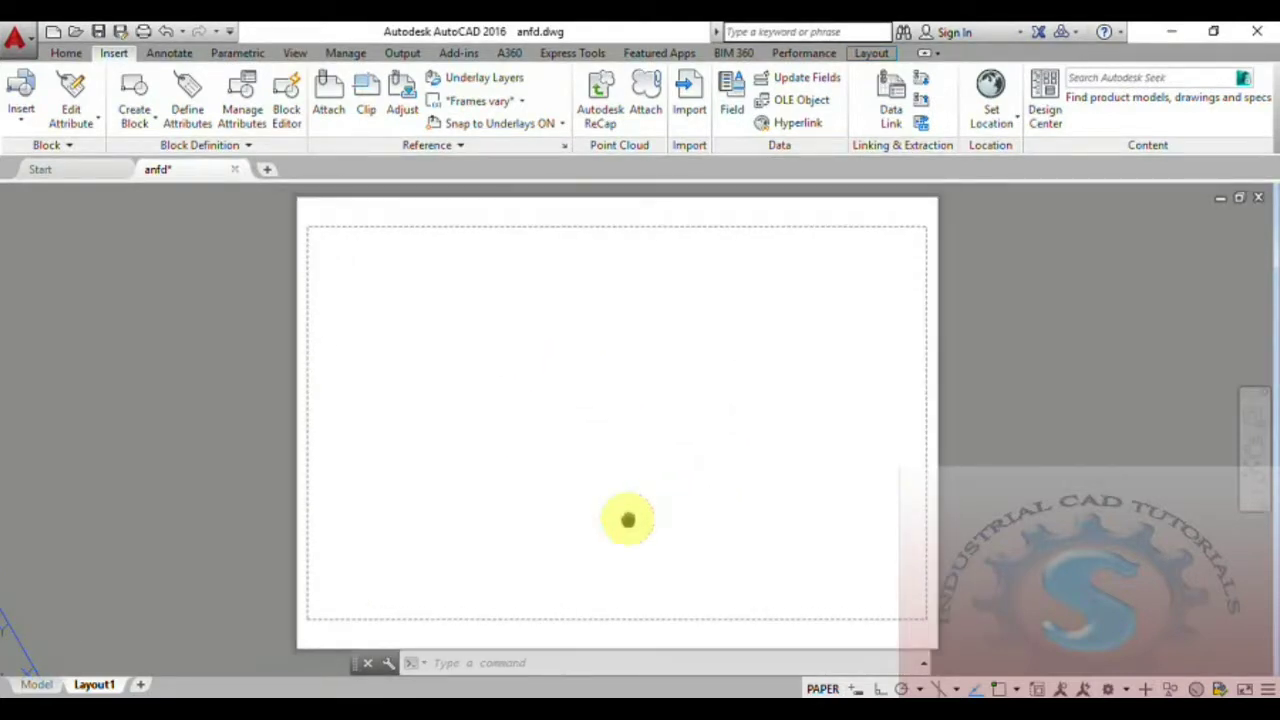
type("l")
key("Return")
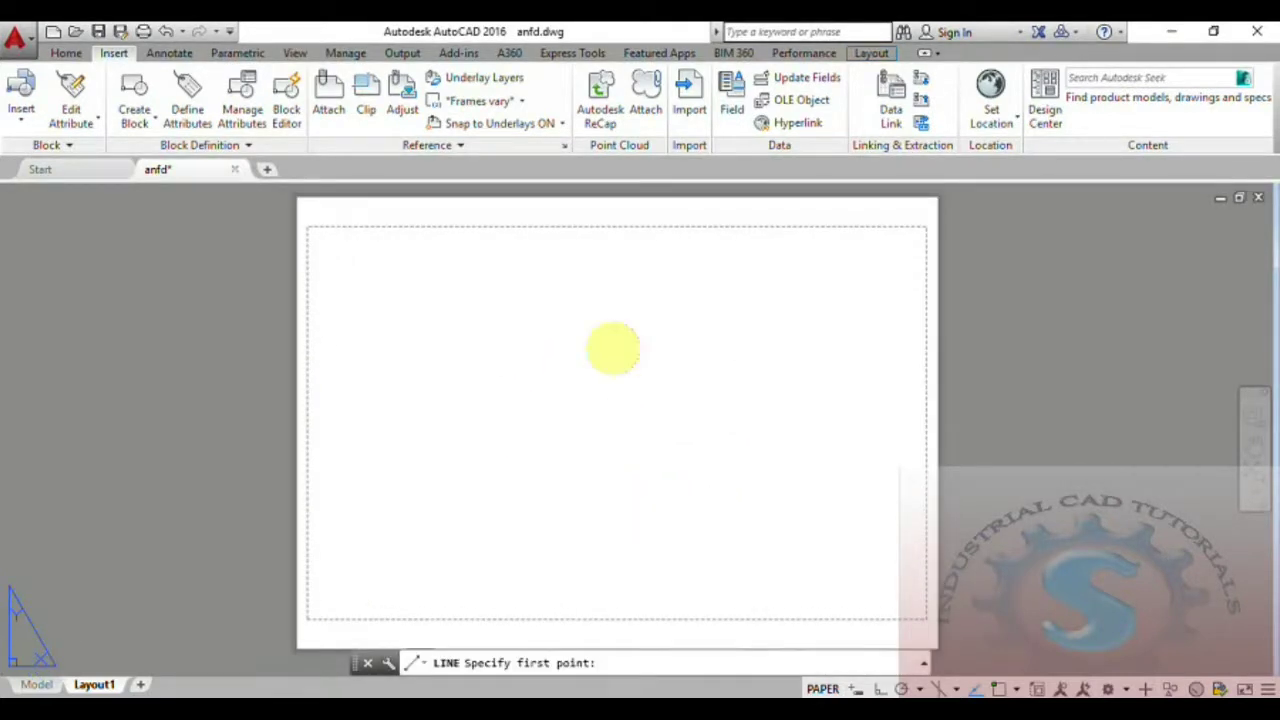
left_click(604, 228)
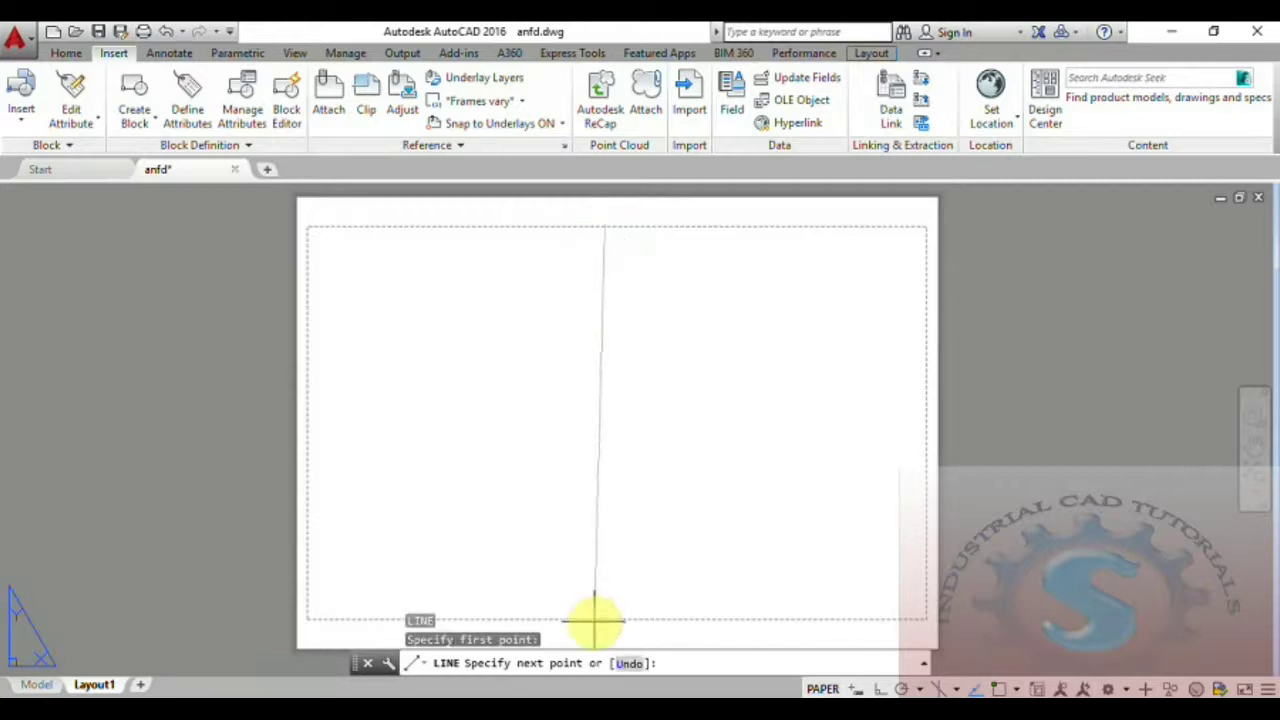
left_click(879, 689)
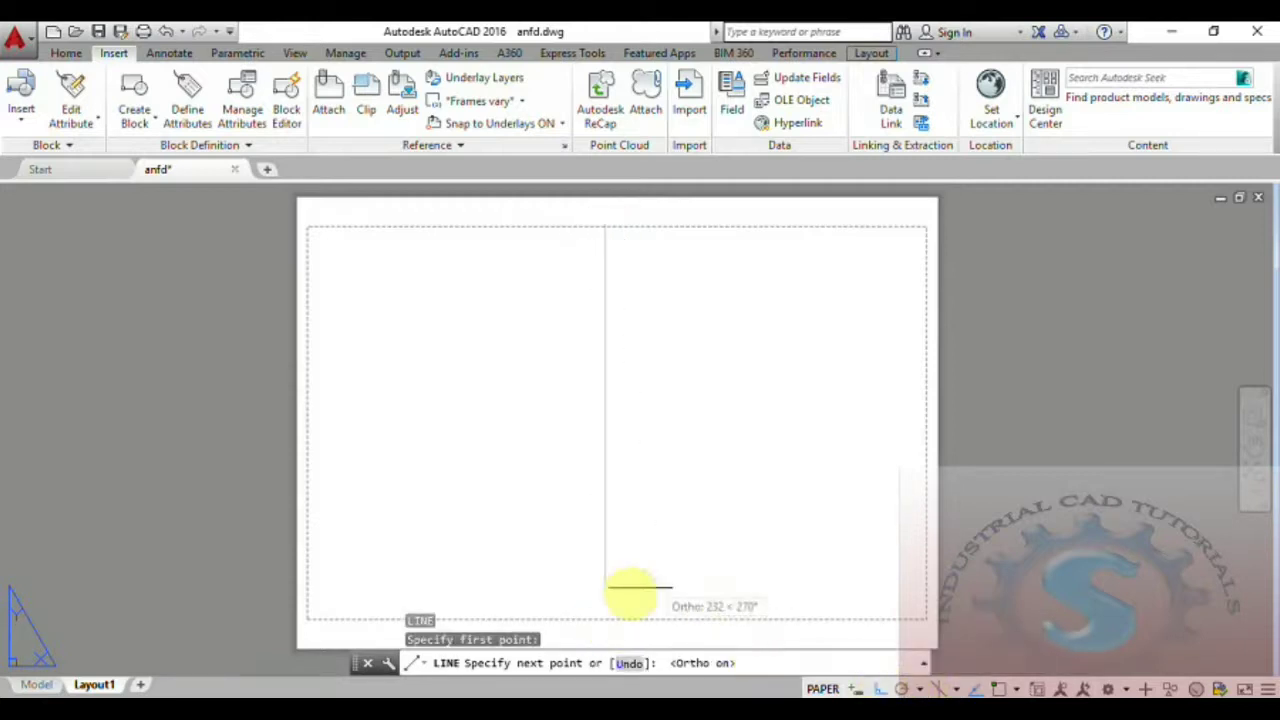
left_click(604, 620)
key("Escape")
Draw a horizontal line about 408 mm long across the printable area at mid-height, crossing the vertical line
middle_click_drag(929, 494, 880, 460)
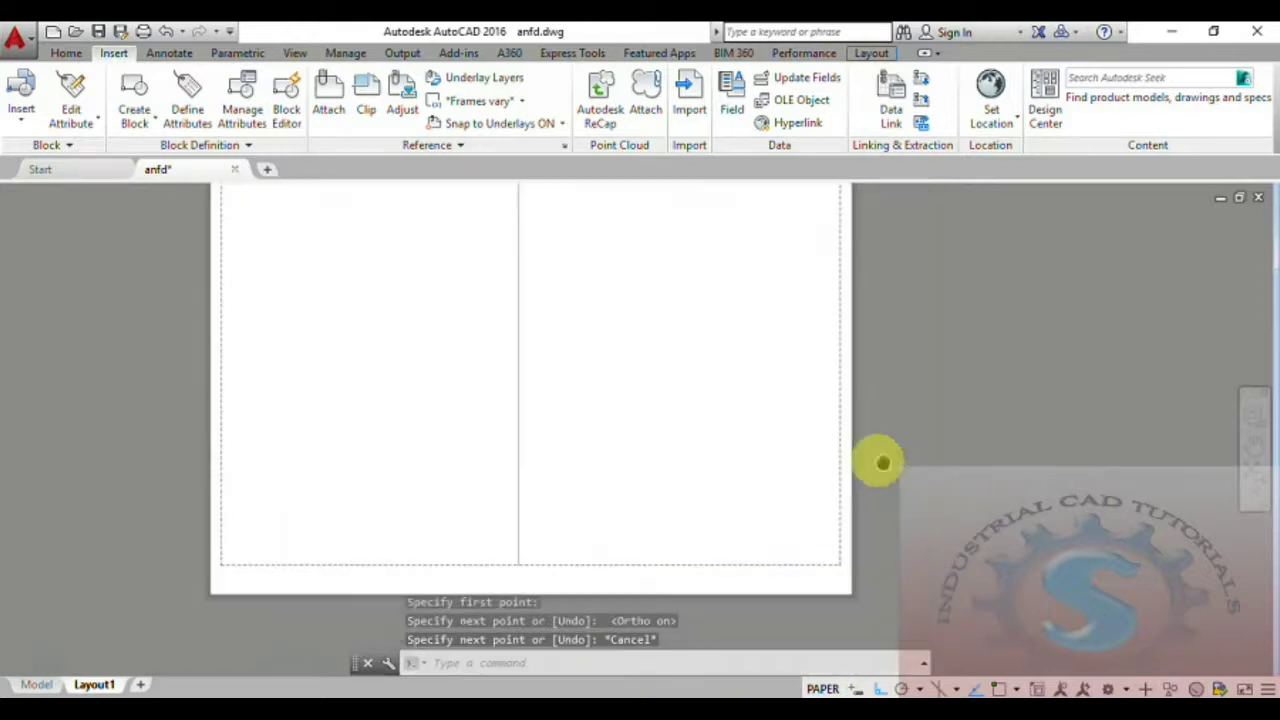
type("l")
key("Return")
middle_click_drag(460, 432, 475, 475)
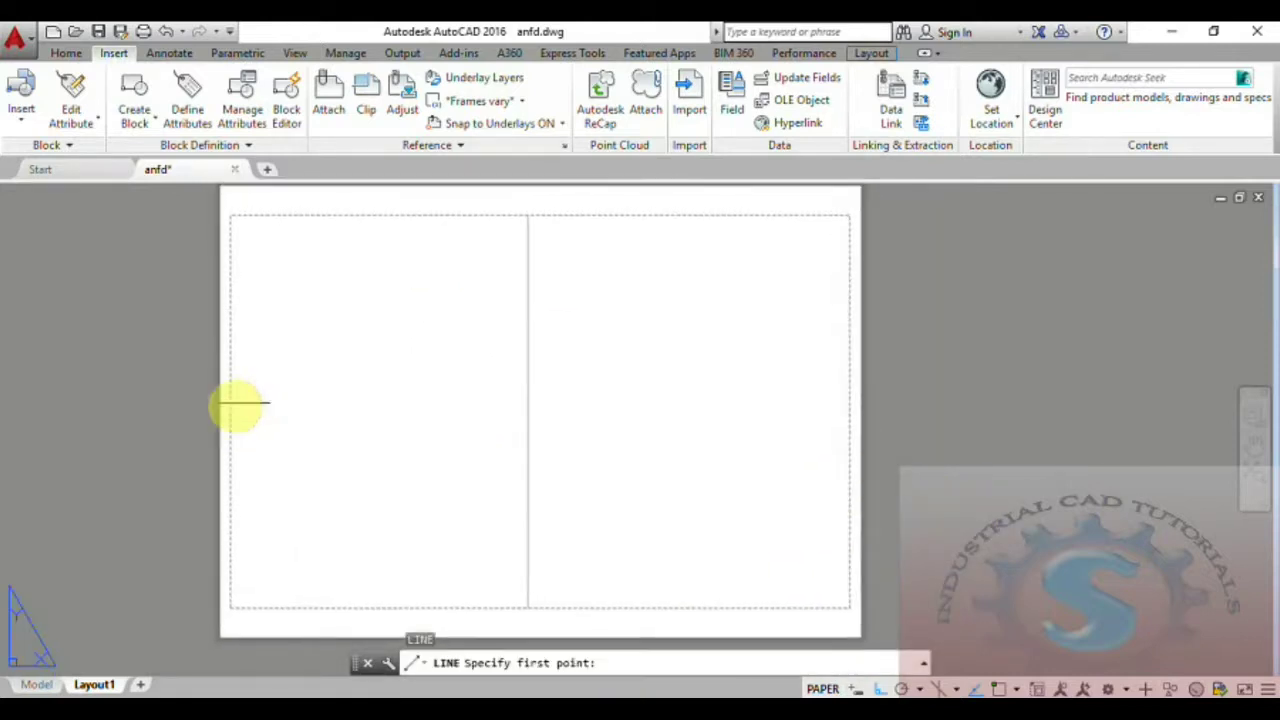
left_click(230, 410)
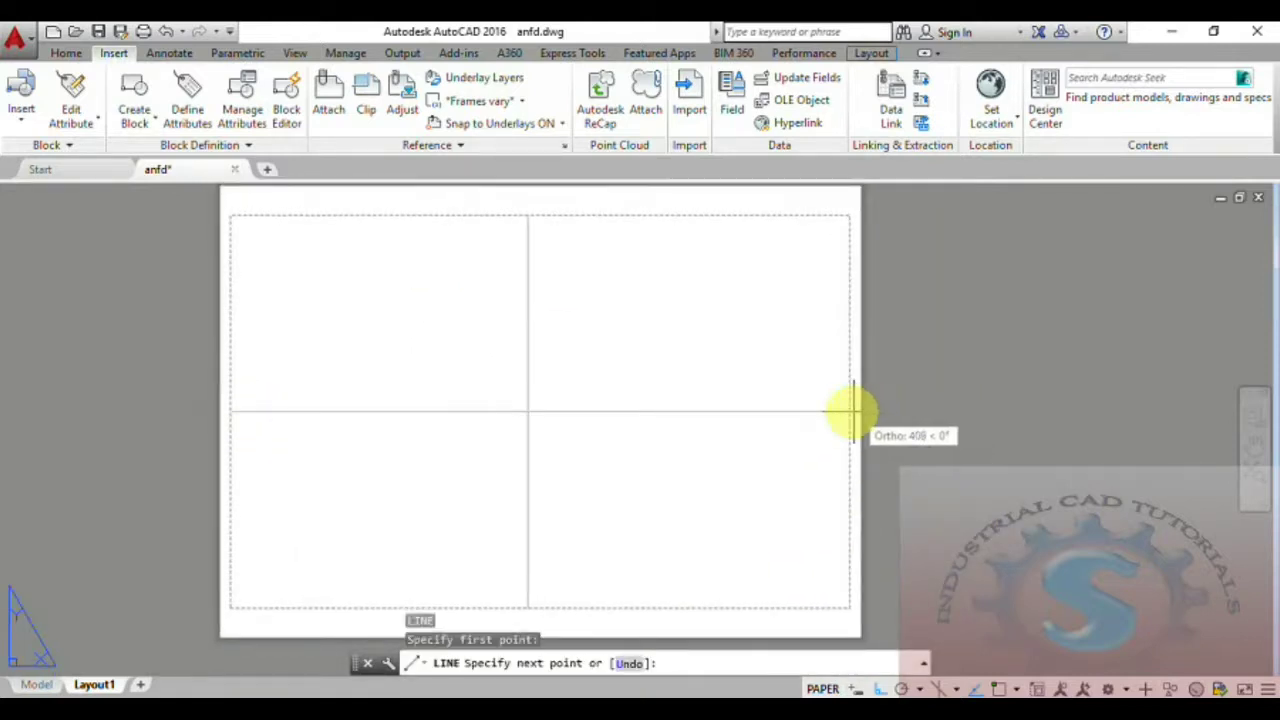
left_click(848, 410)
key("Escape")
Create a rectangular viewport with MVIEW in the upper-left quarter of the sheet, from the printable area's corner to the guide lines' intersection
scroll(929, 405, "down", 2)
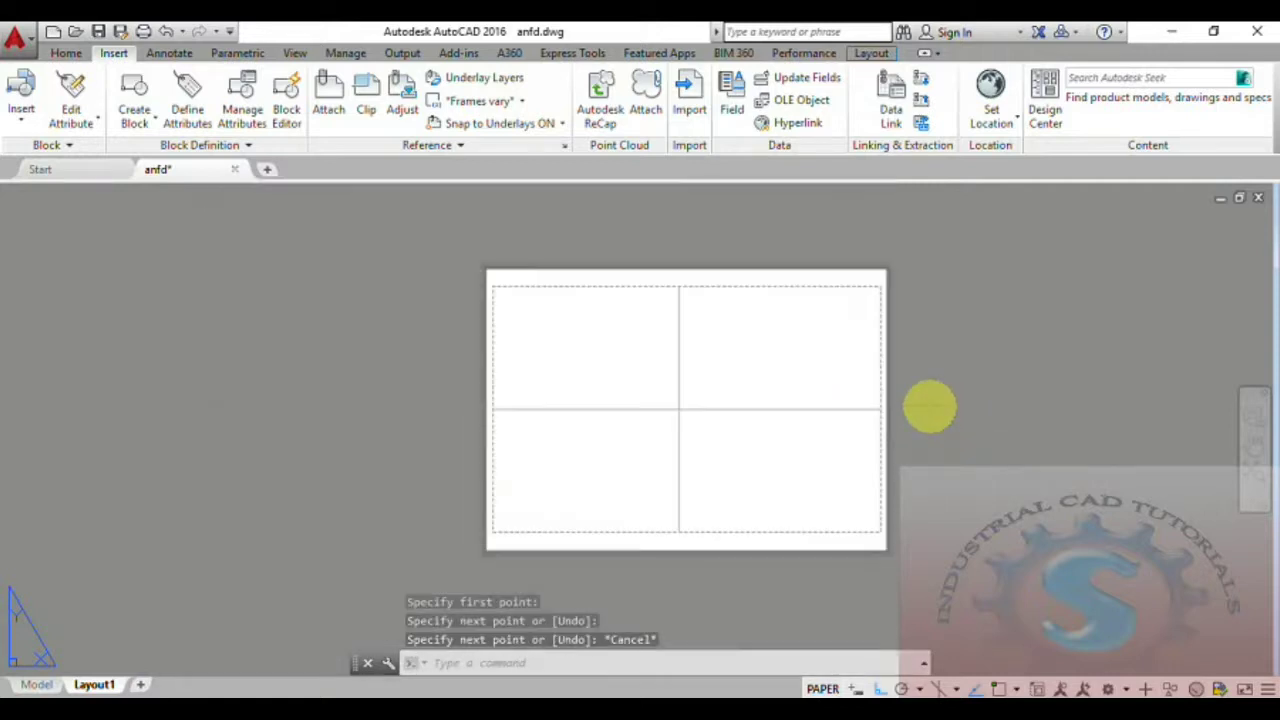
scroll(929, 417, "up", 2)
middle_click_drag(951, 477, 986, 443)
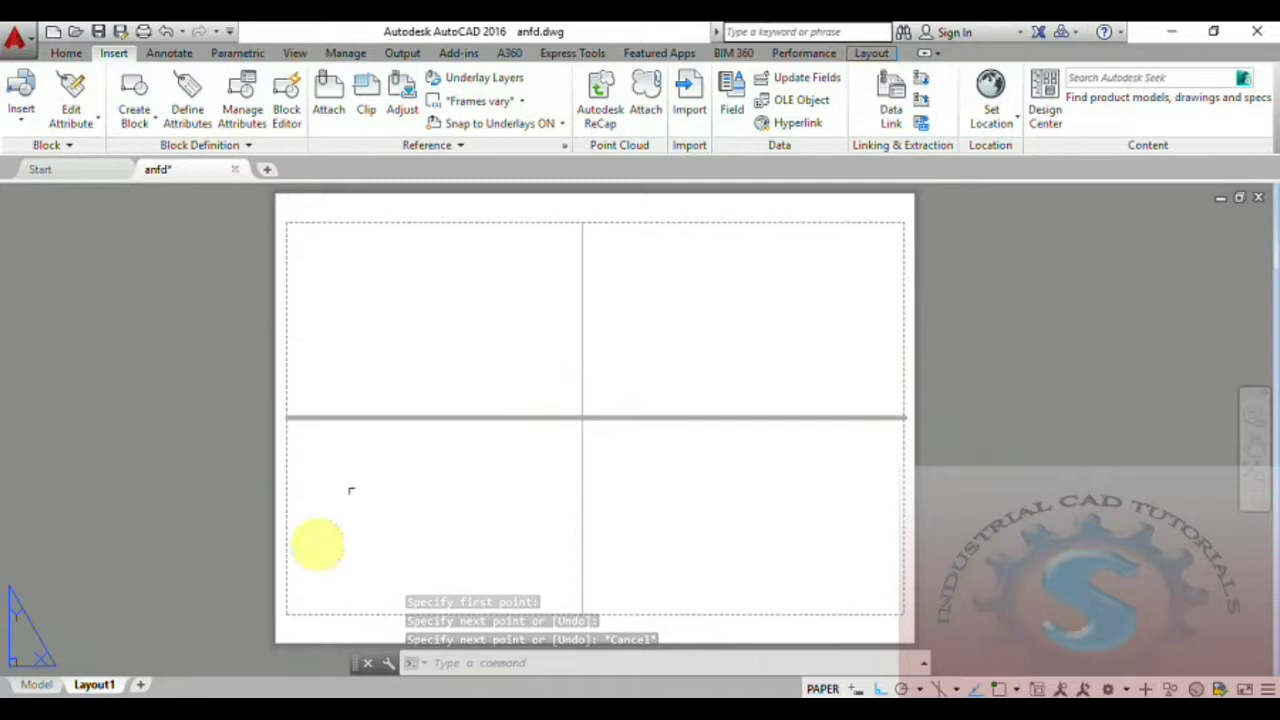
type("M")
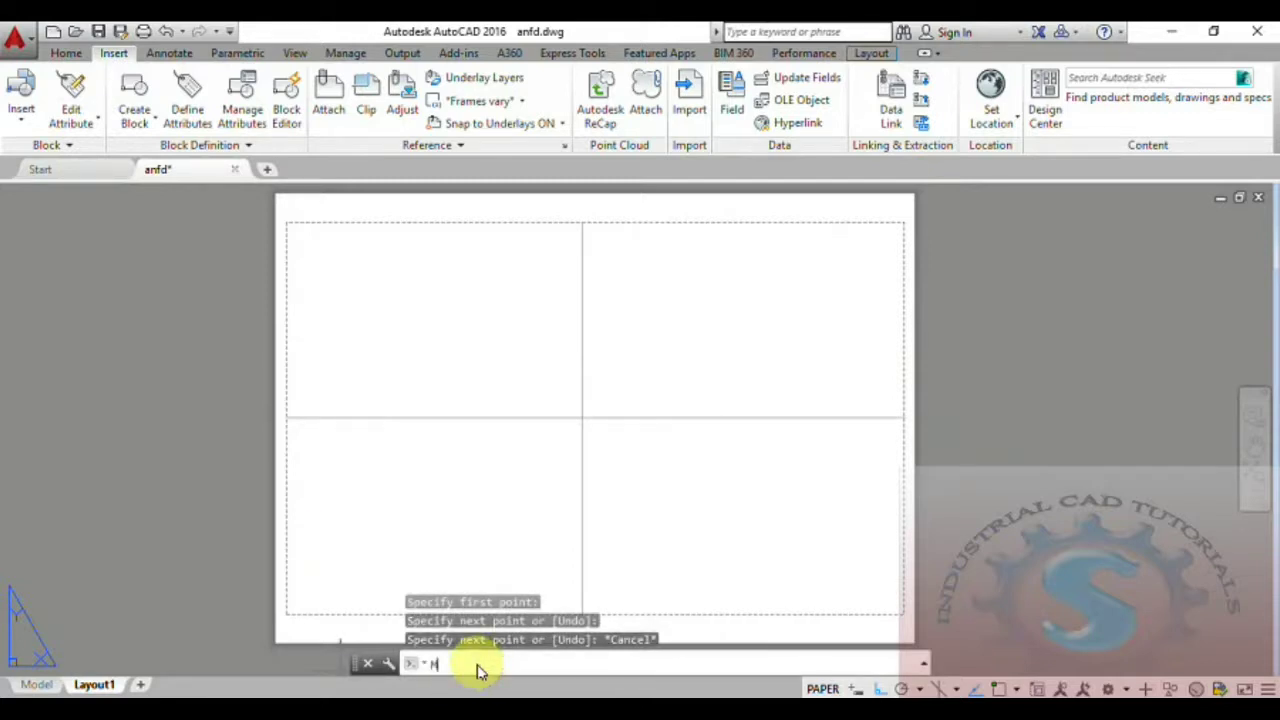
type("VIEW")
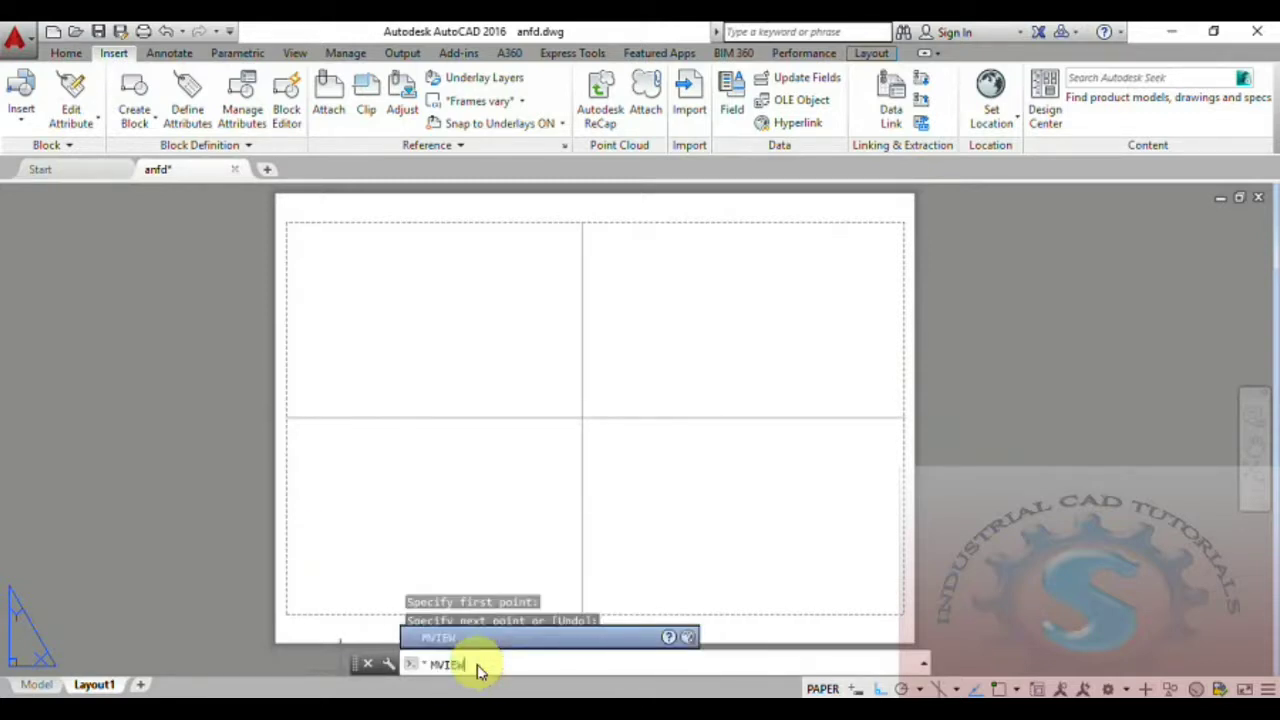
key("Return")
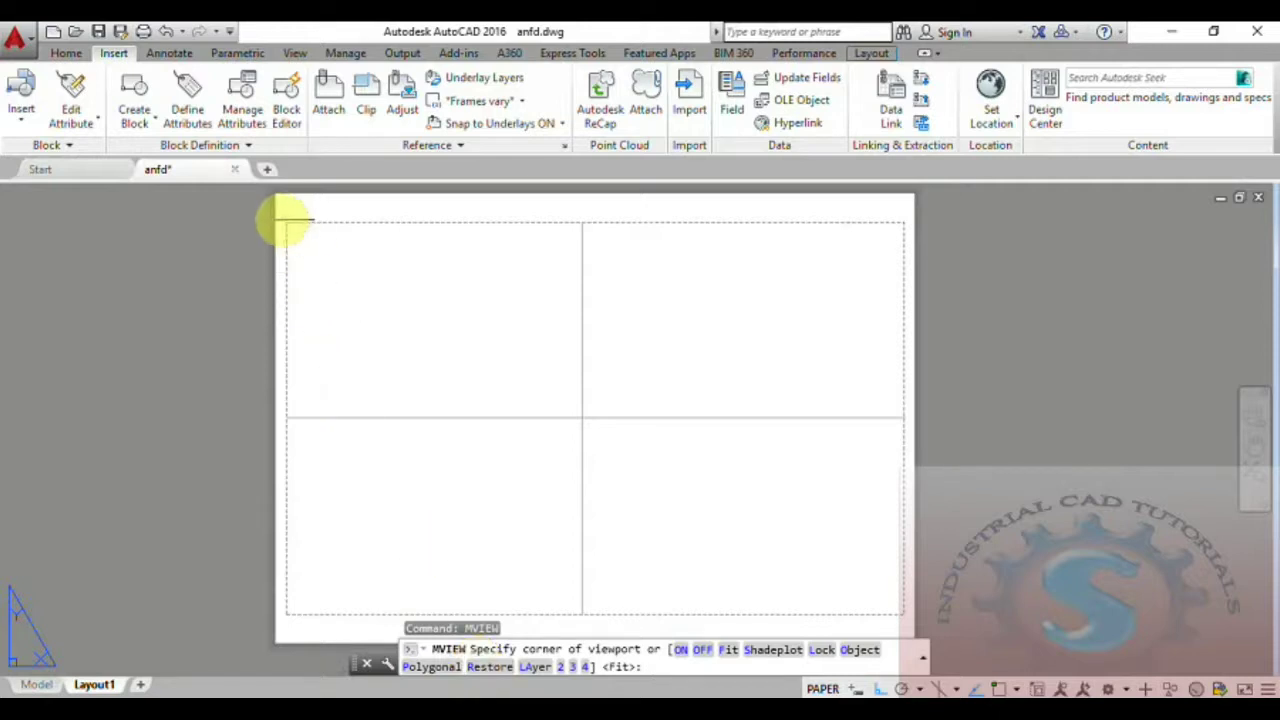
left_click(289, 224)
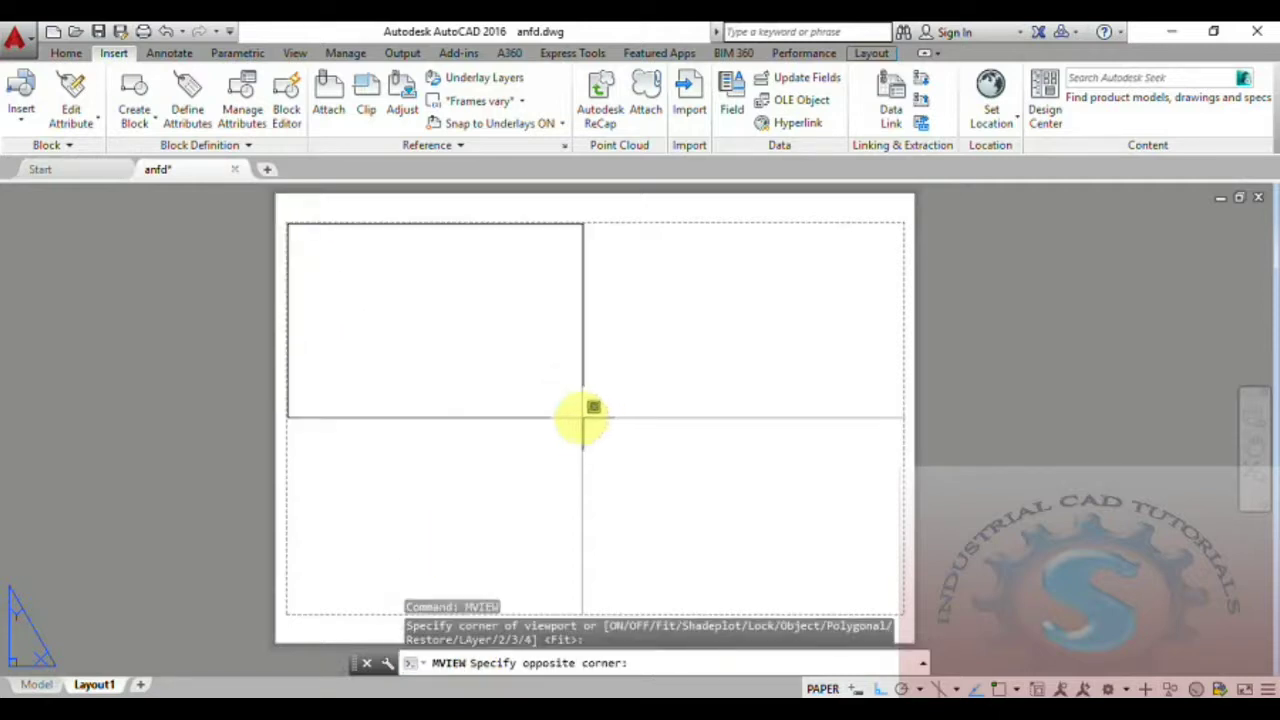
left_click(584, 418)
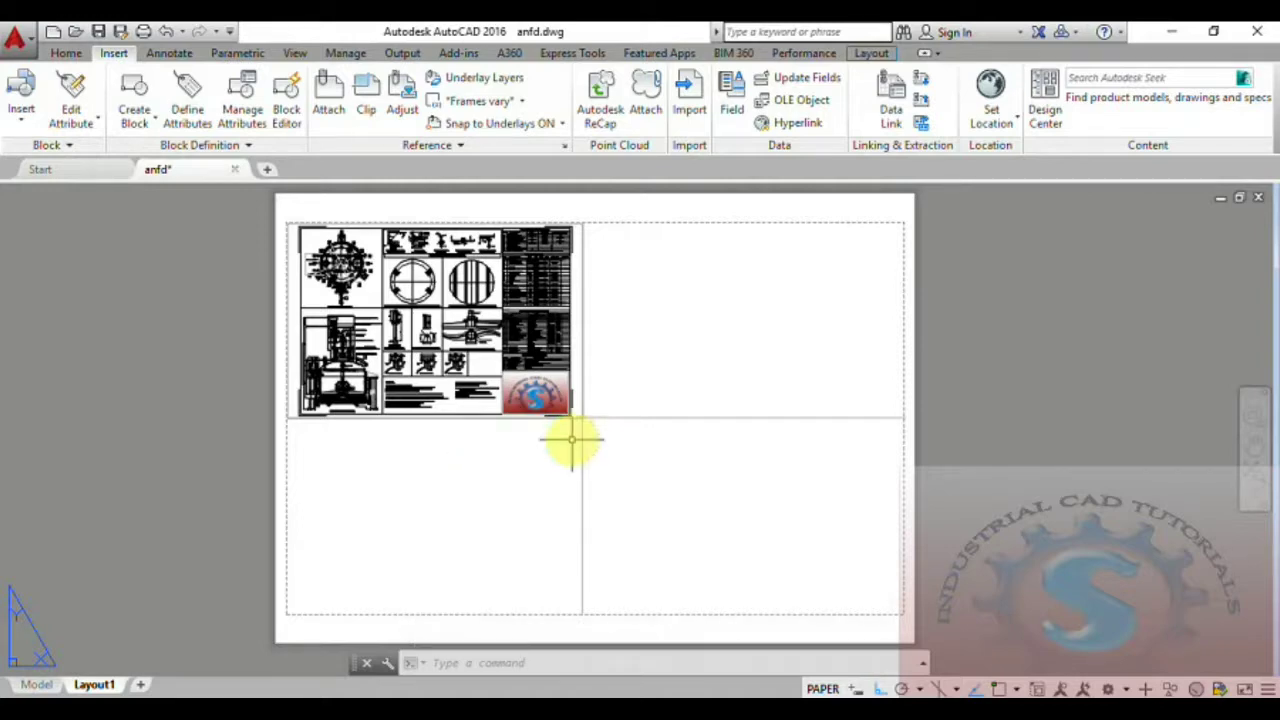
Inspect the scale settings in the new viewport's properties, close the properties and deselect the viewport
scroll(470, 320, "up", 4)
scroll(470, 320, "down", 6)
scroll(466, 337, "up", 4)
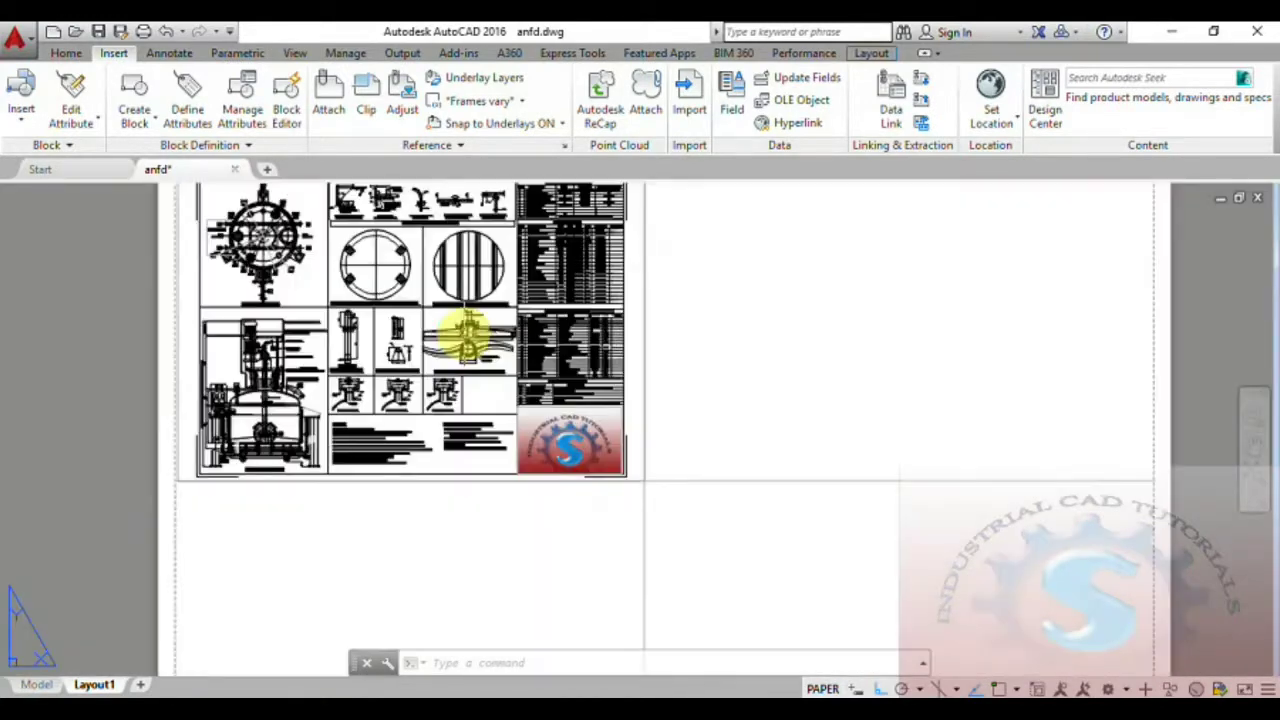
scroll(466, 337, "down", 2)
middle_click_drag(461, 364, 458, 346)
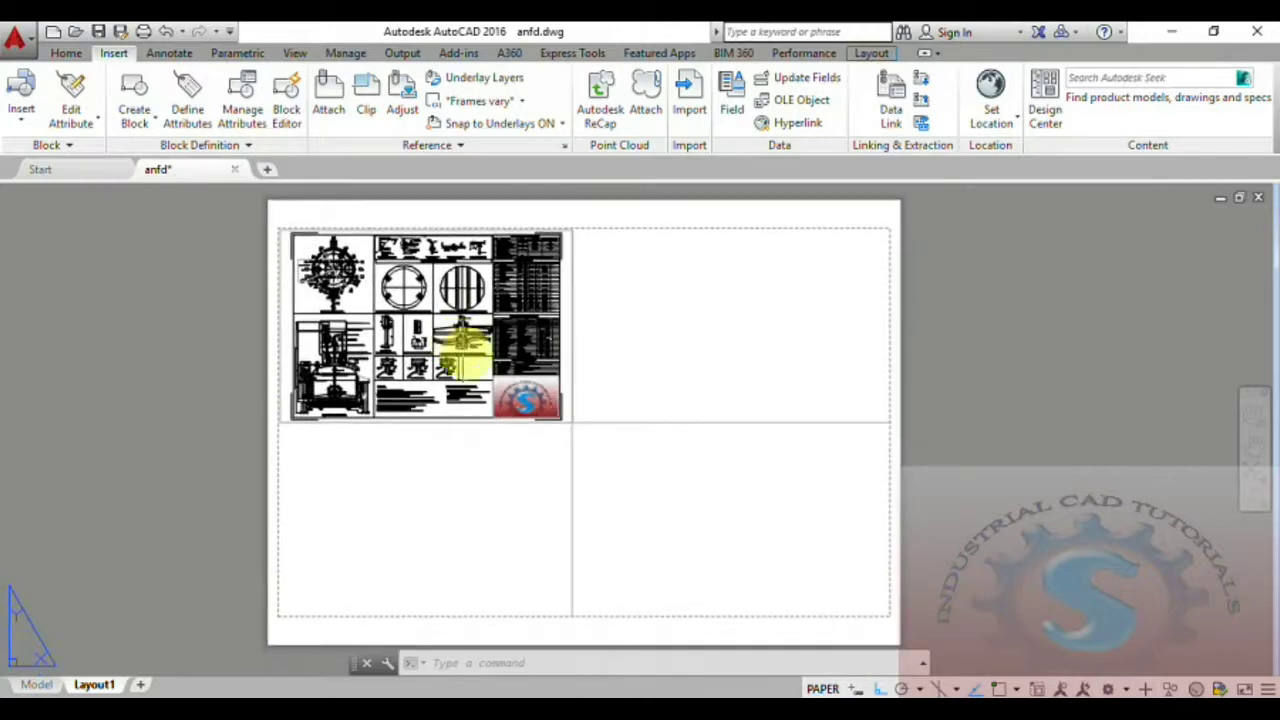
left_click(590, 433)
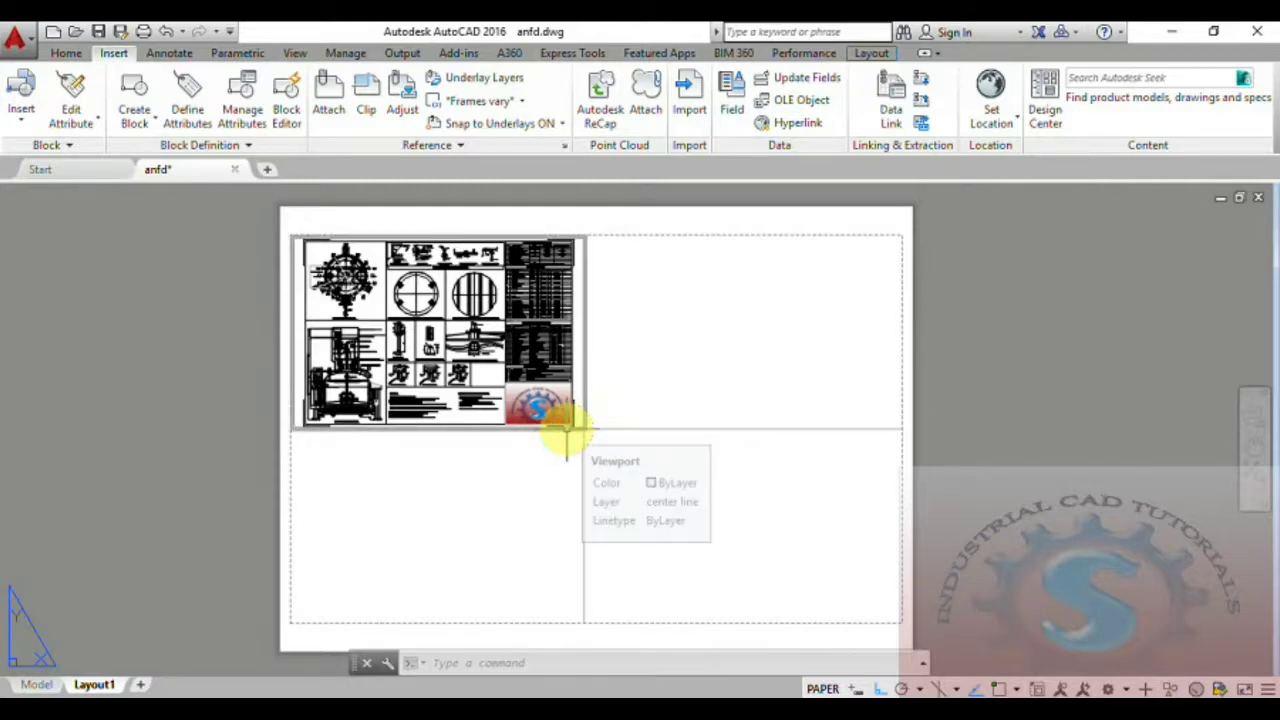
left_click(566, 430)
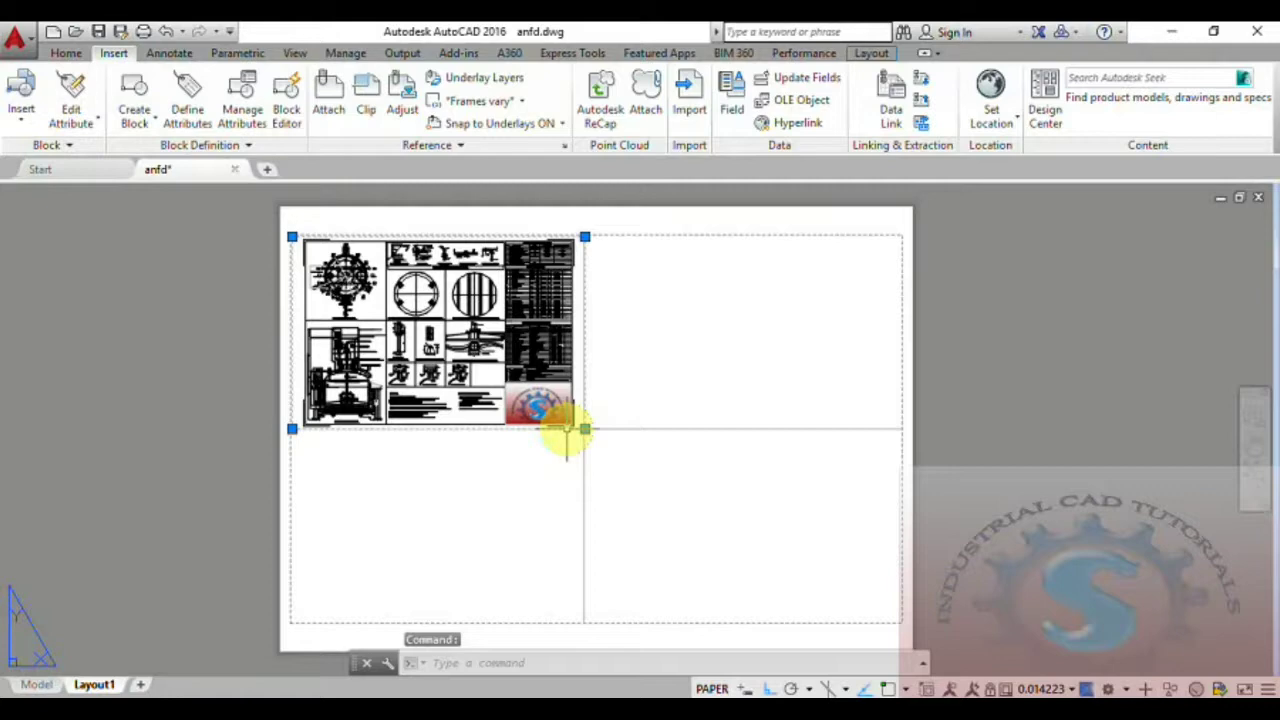
right_click(566, 430)
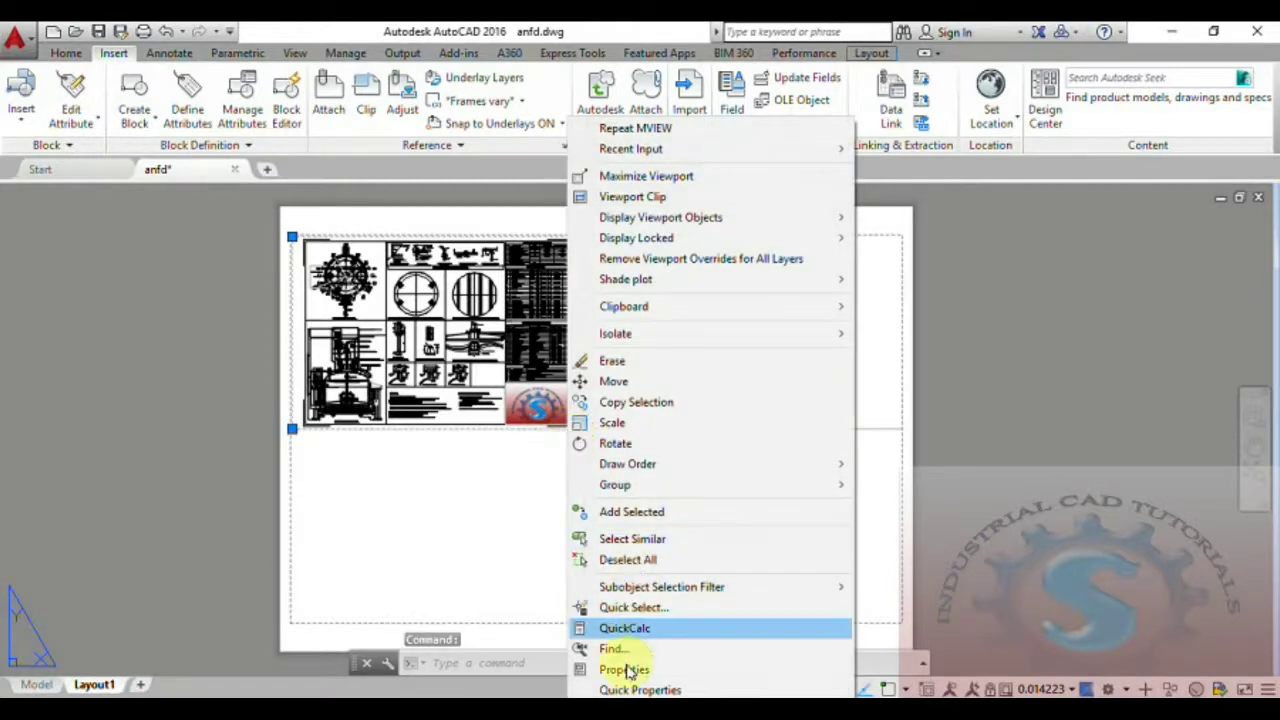
left_click(627, 669)
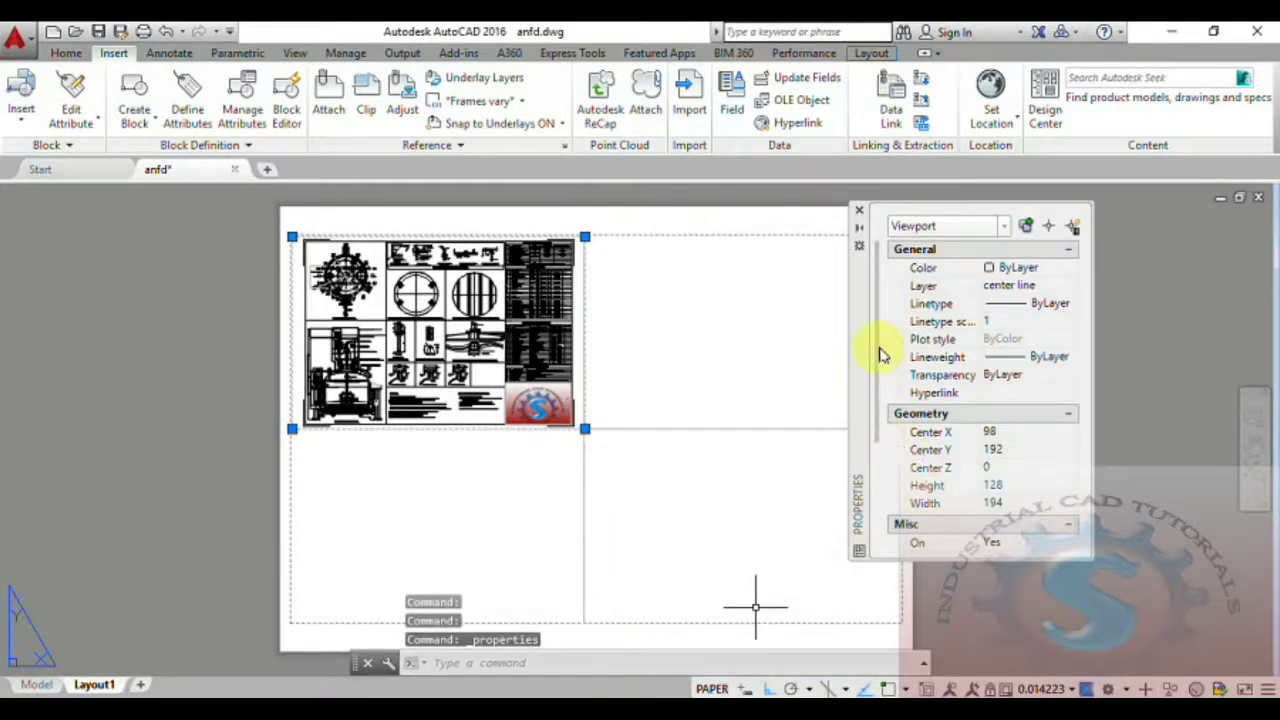
left_click_drag(878, 352, 876, 520)
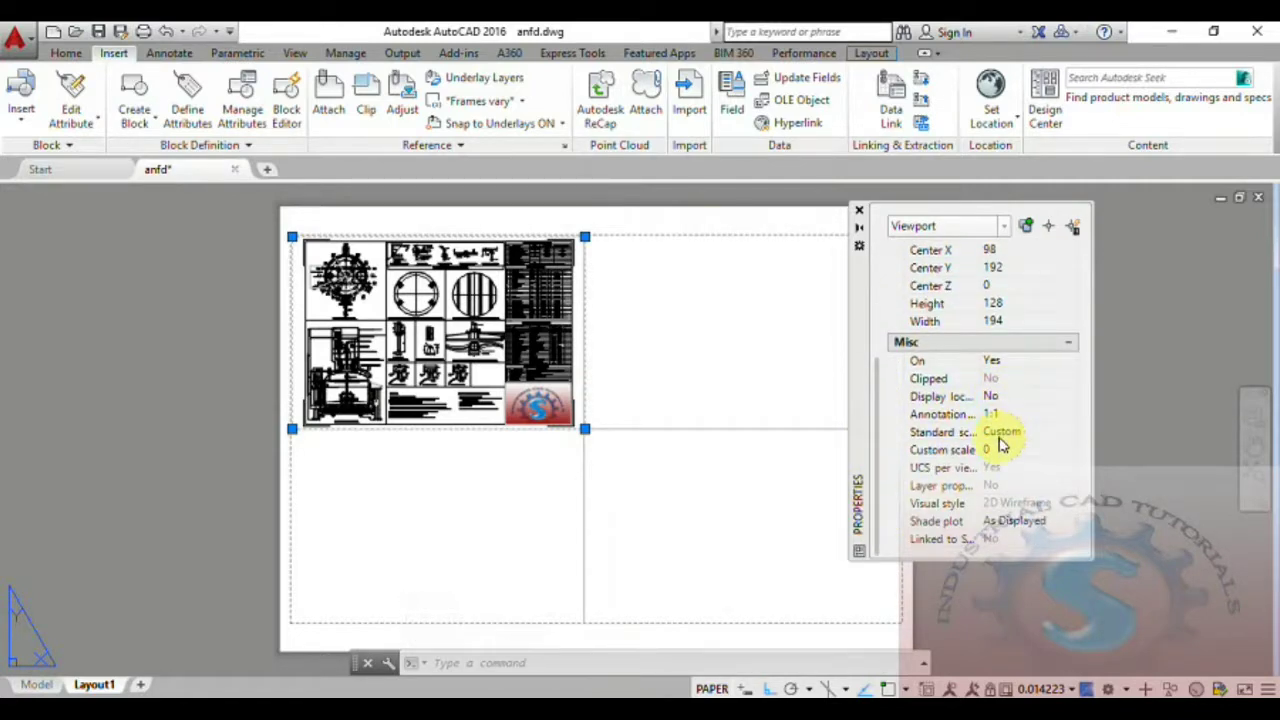
left_click(859, 215)
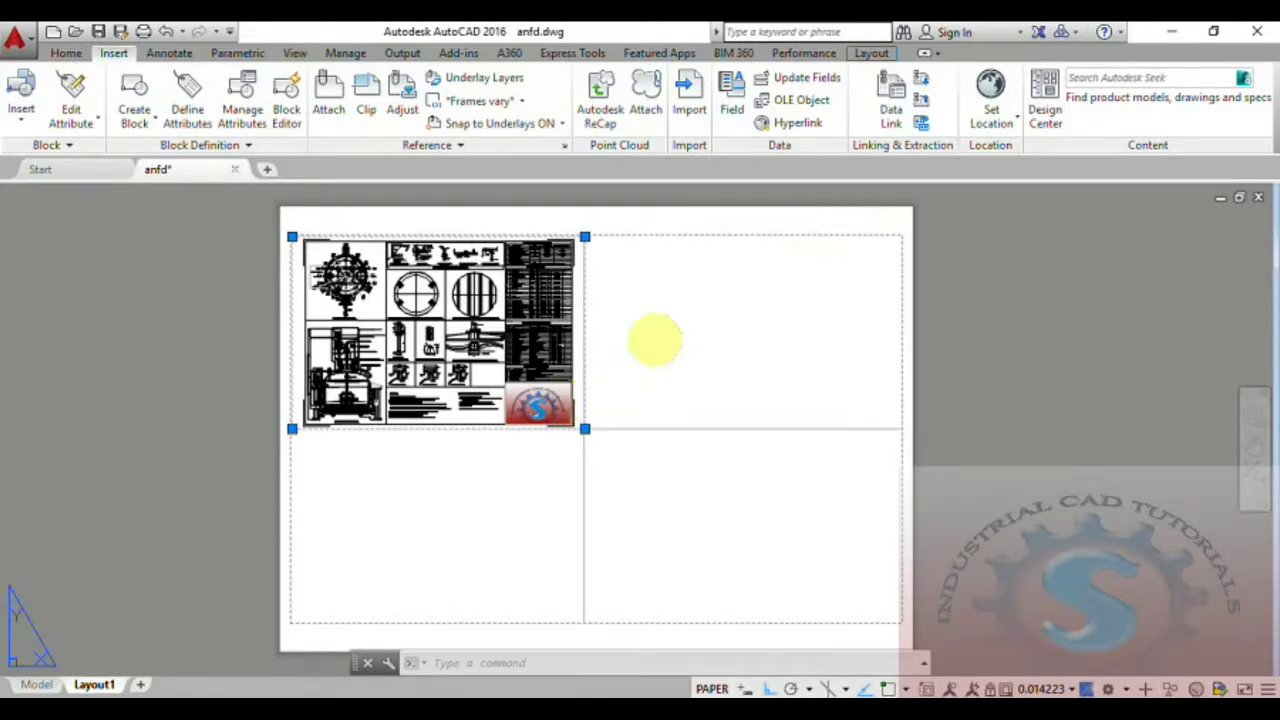
key("Escape")
key("Escape")
Activate model space inside the viewport and zoom and pan the drawing to fit within its frame
double_click(460, 337)
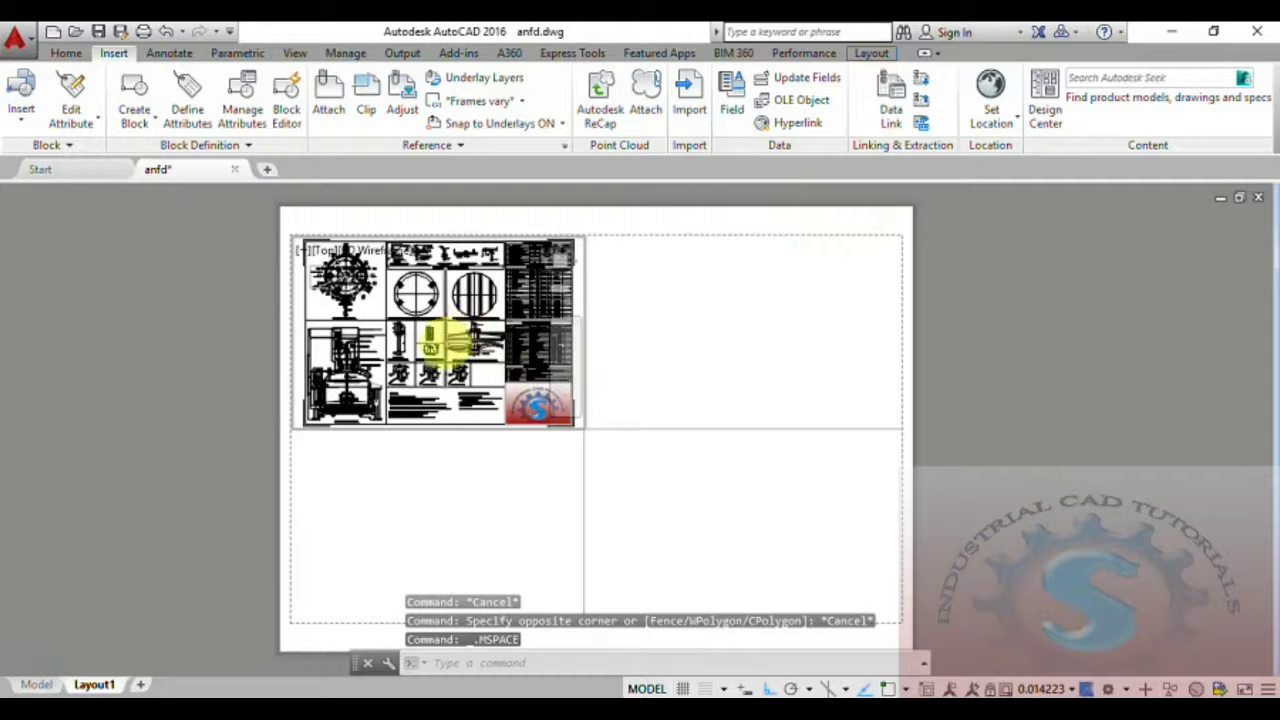
scroll(430, 340, "up", 2)
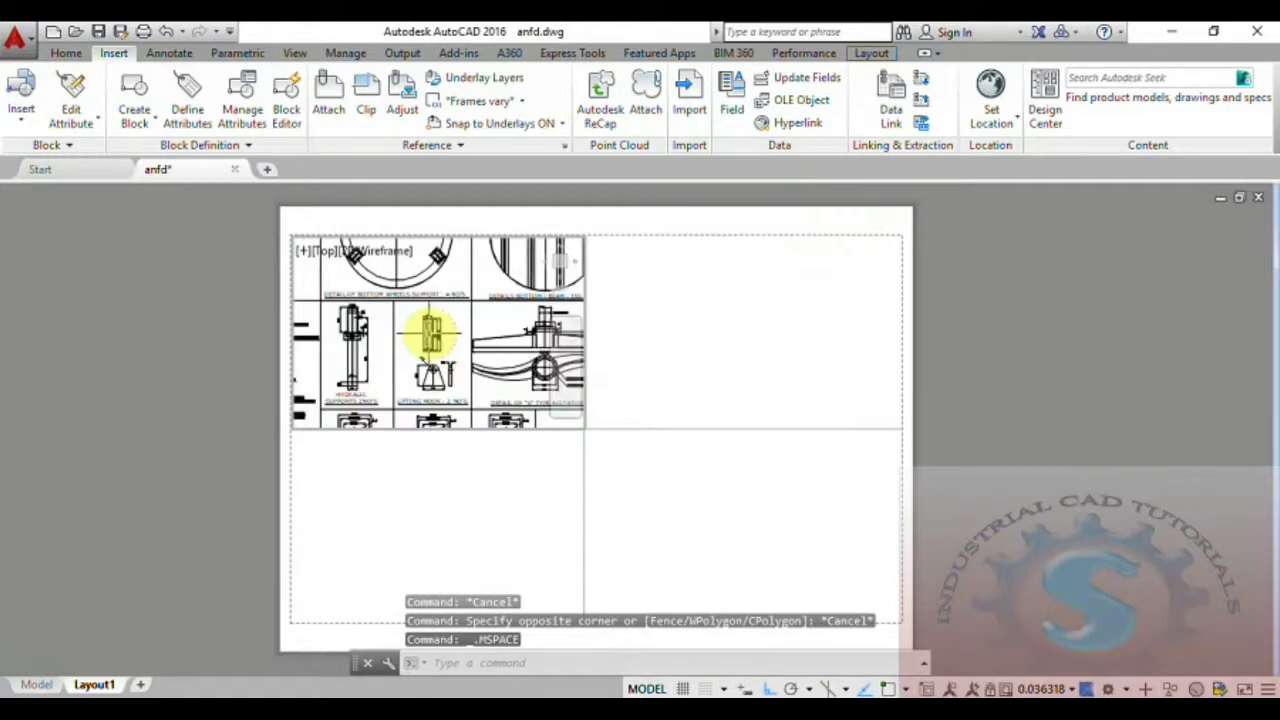
scroll(428, 330, "down", 3)
scroll(430, 335, "up", 4)
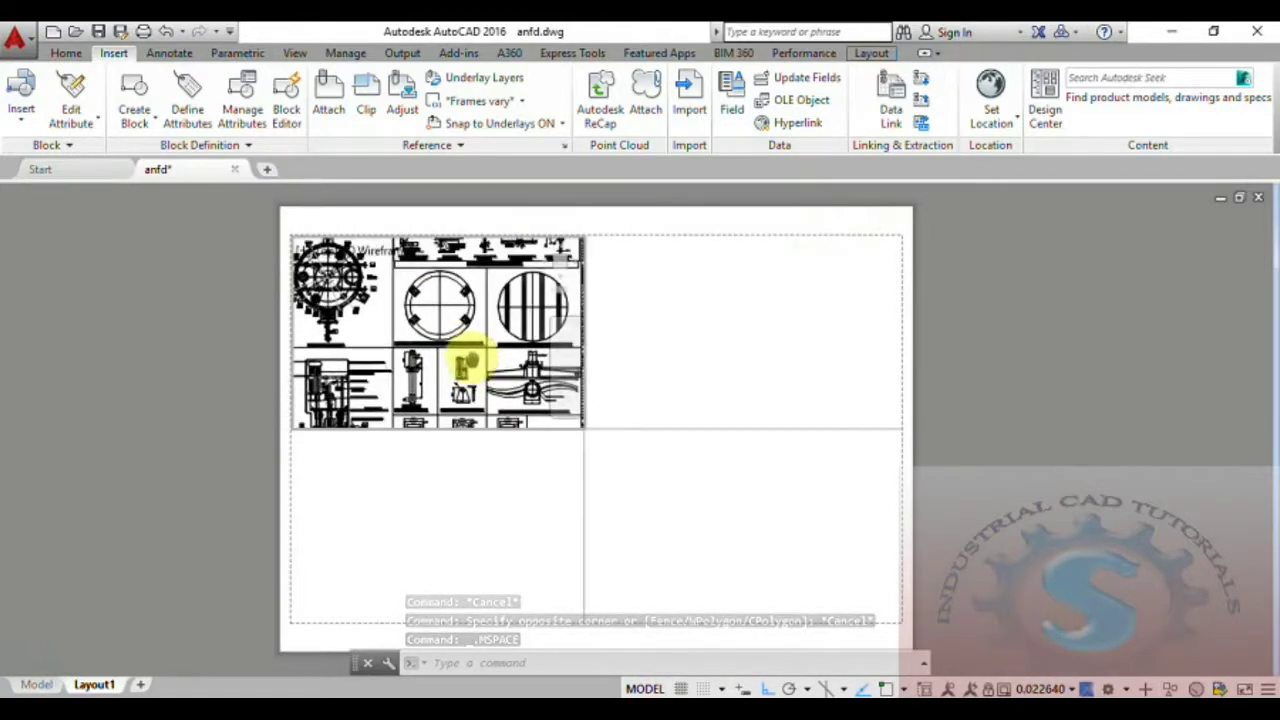
scroll(460, 340, "down", 5)
scroll(490, 338, "up", 7)
scroll(493, 335, "down", 5)
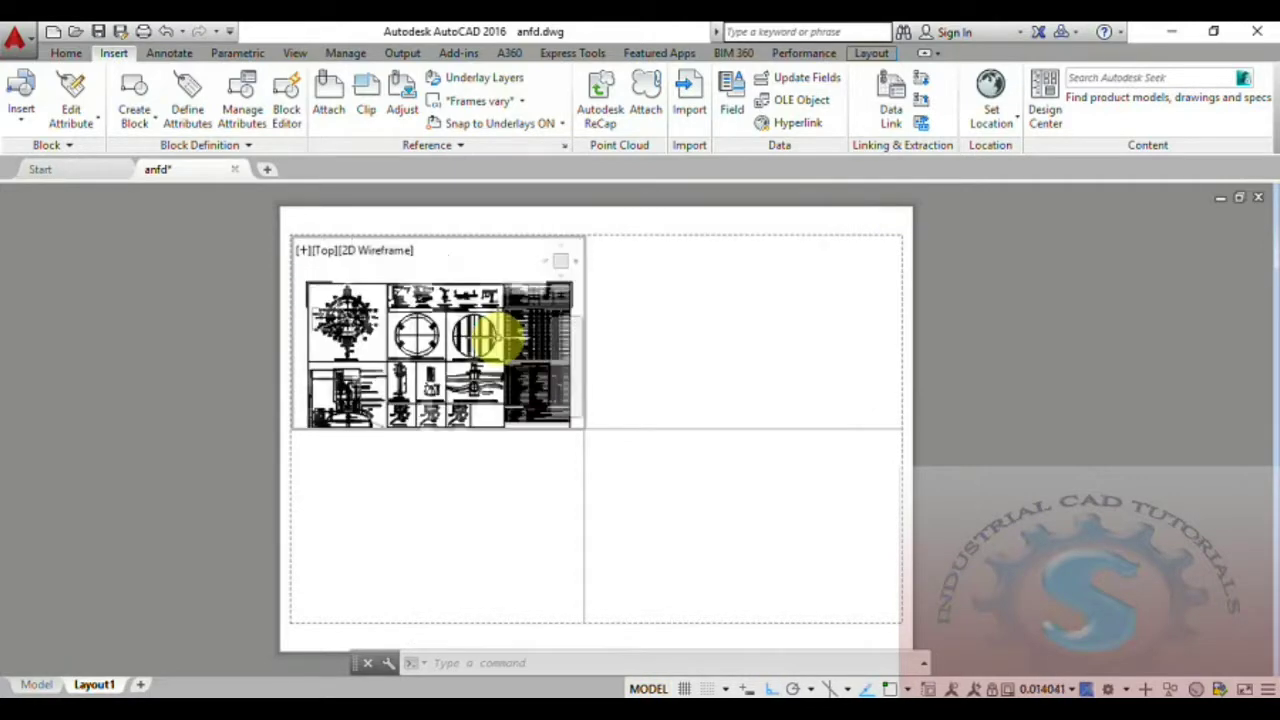
scroll(488, 340, "down", 3)
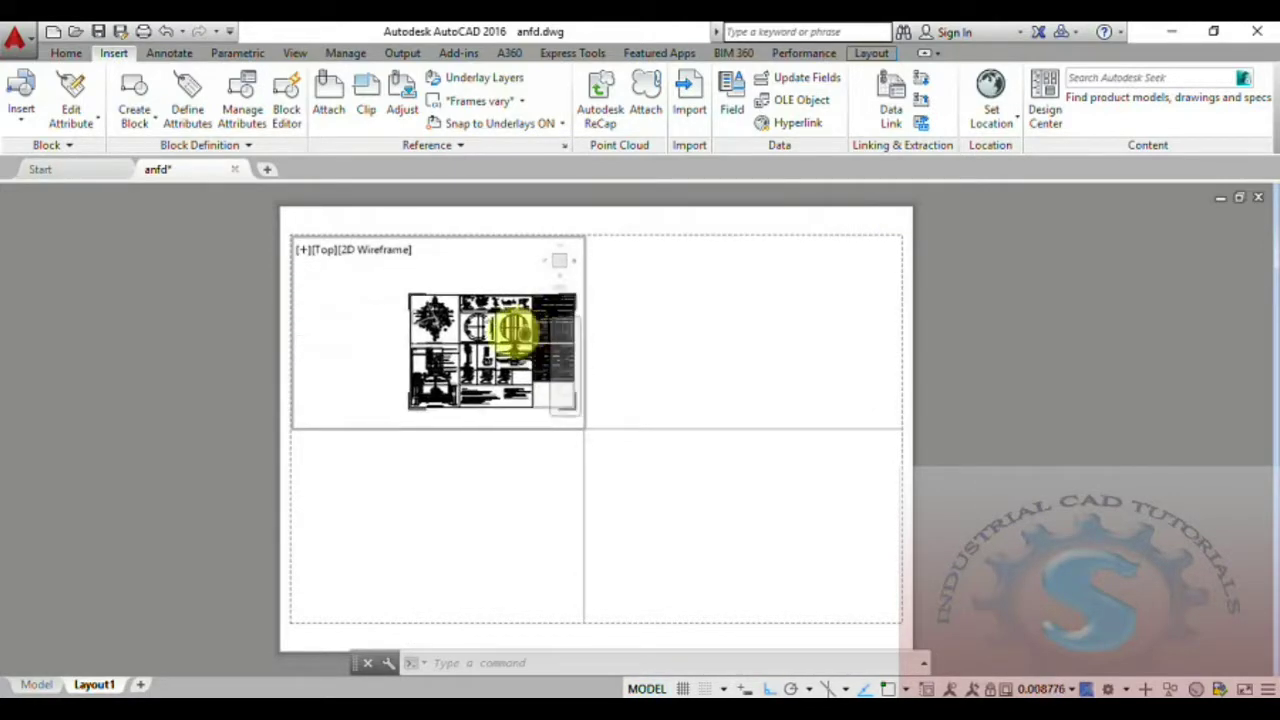
scroll(445, 330, "up", 5)
scroll(457, 337, "down", 3)
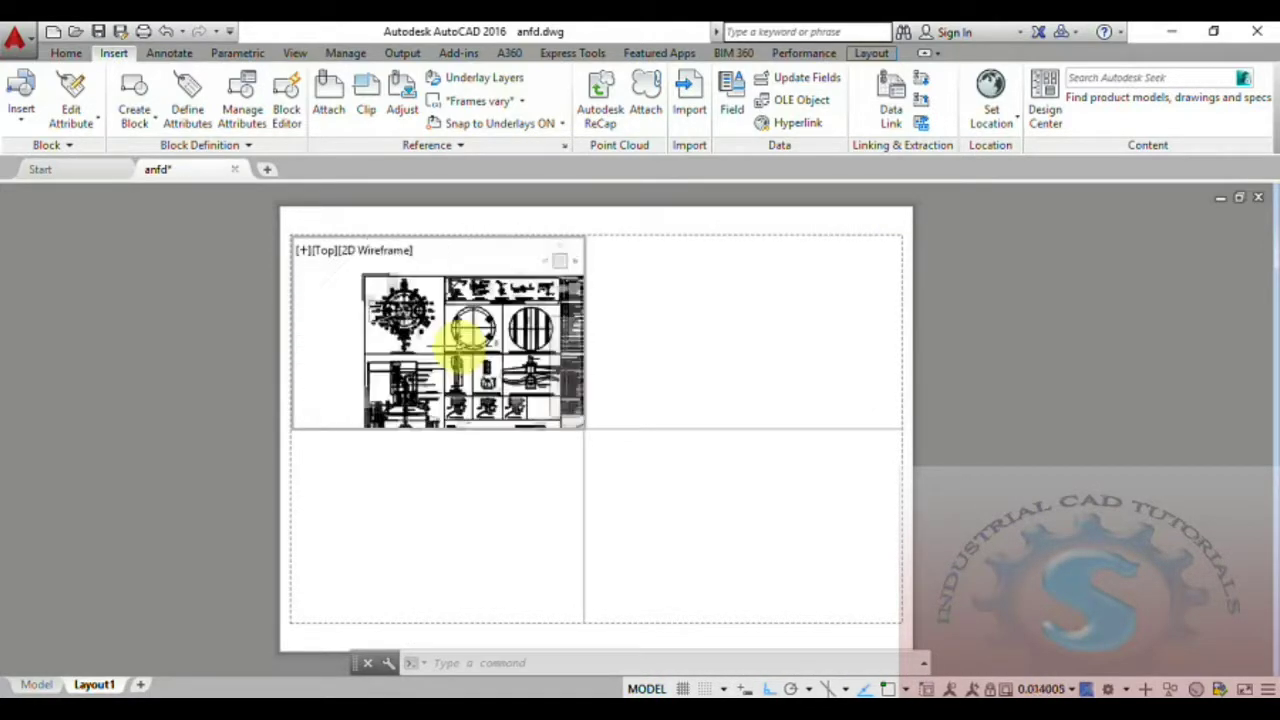
scroll(494, 343, "up", 3)
scroll(506, 350, "down", 3)
middle_click_drag(505, 345, 440, 300)
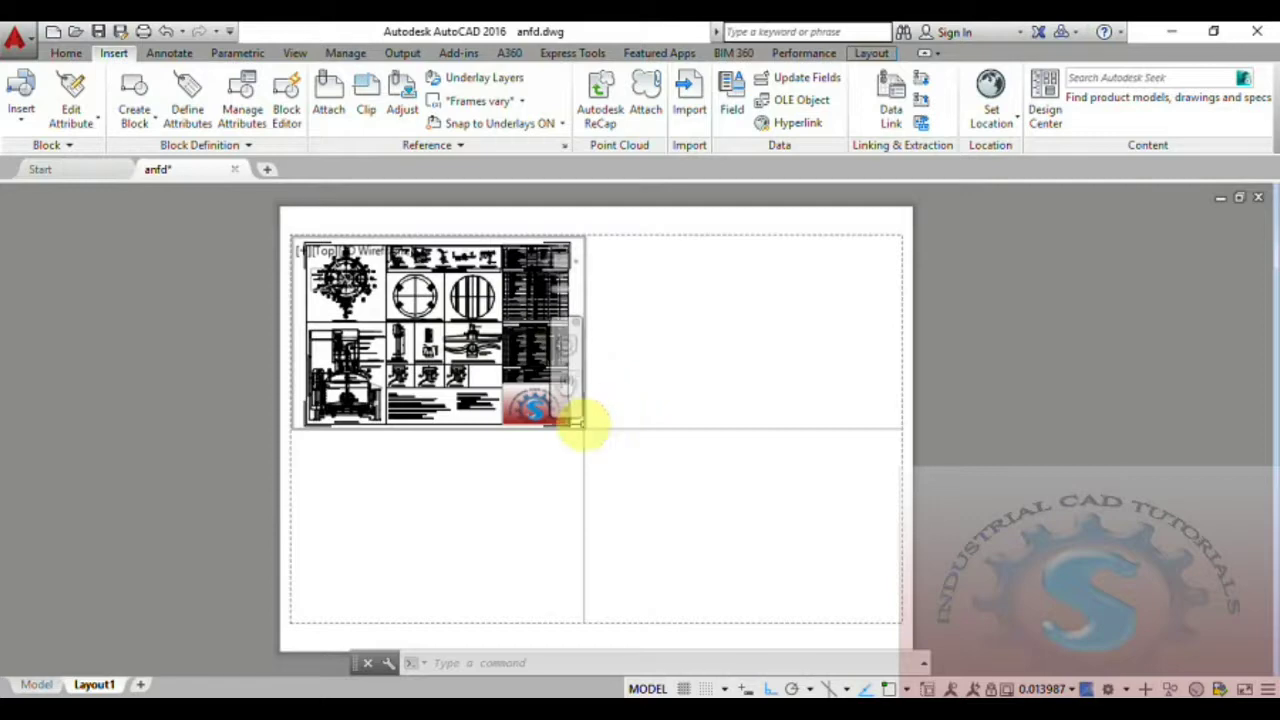
key("Escape")
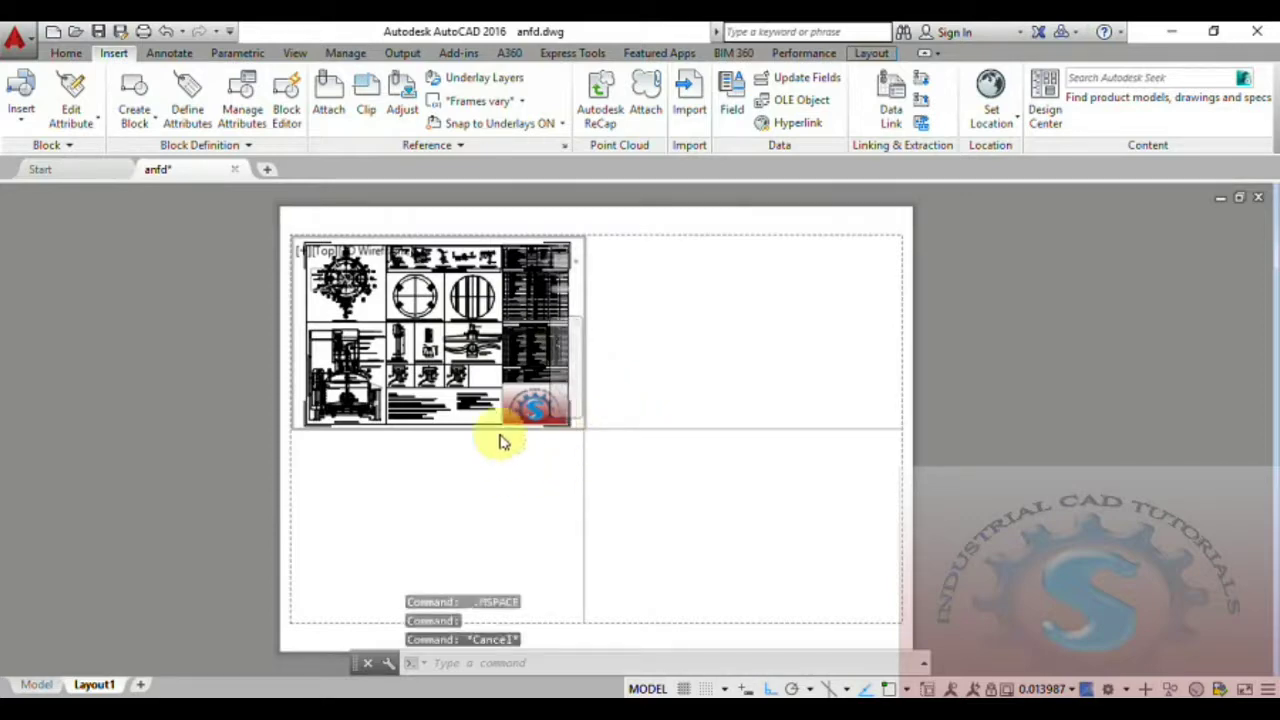
left_click(500, 430)
key("Escape")
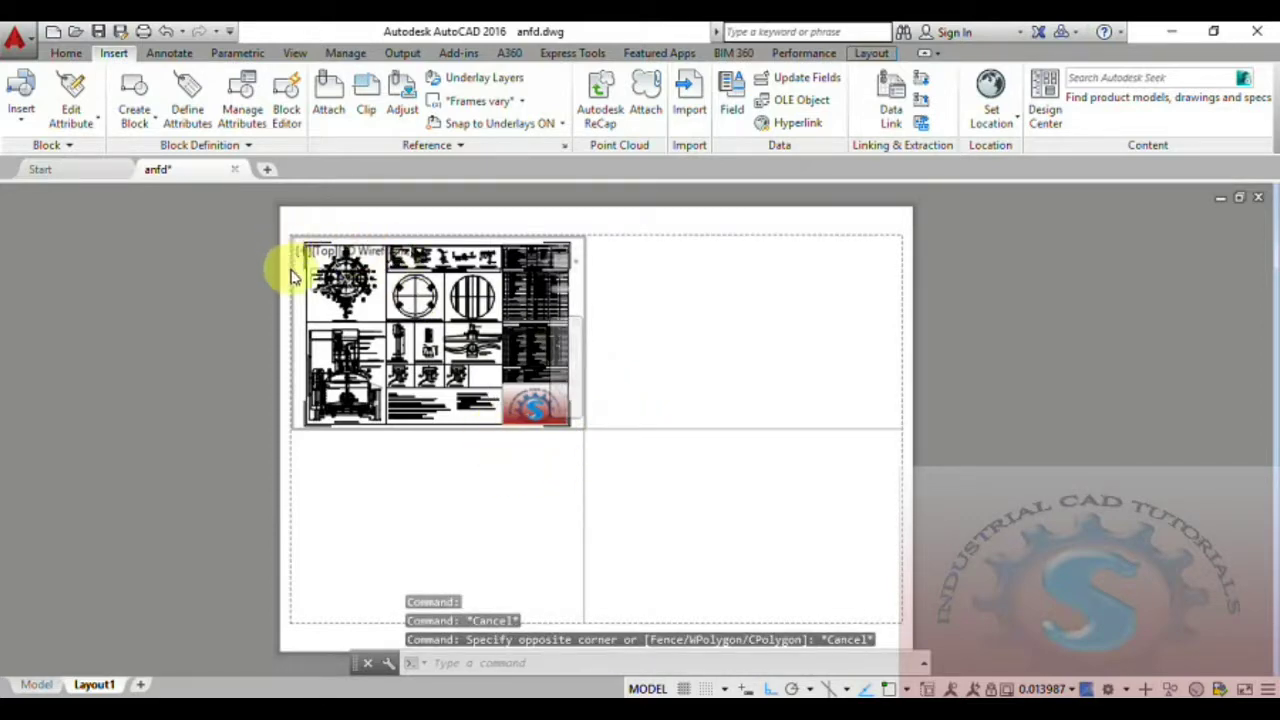
key("Escape")
Zoom the active viewport to the drawing's extents
double_click(480, 365)
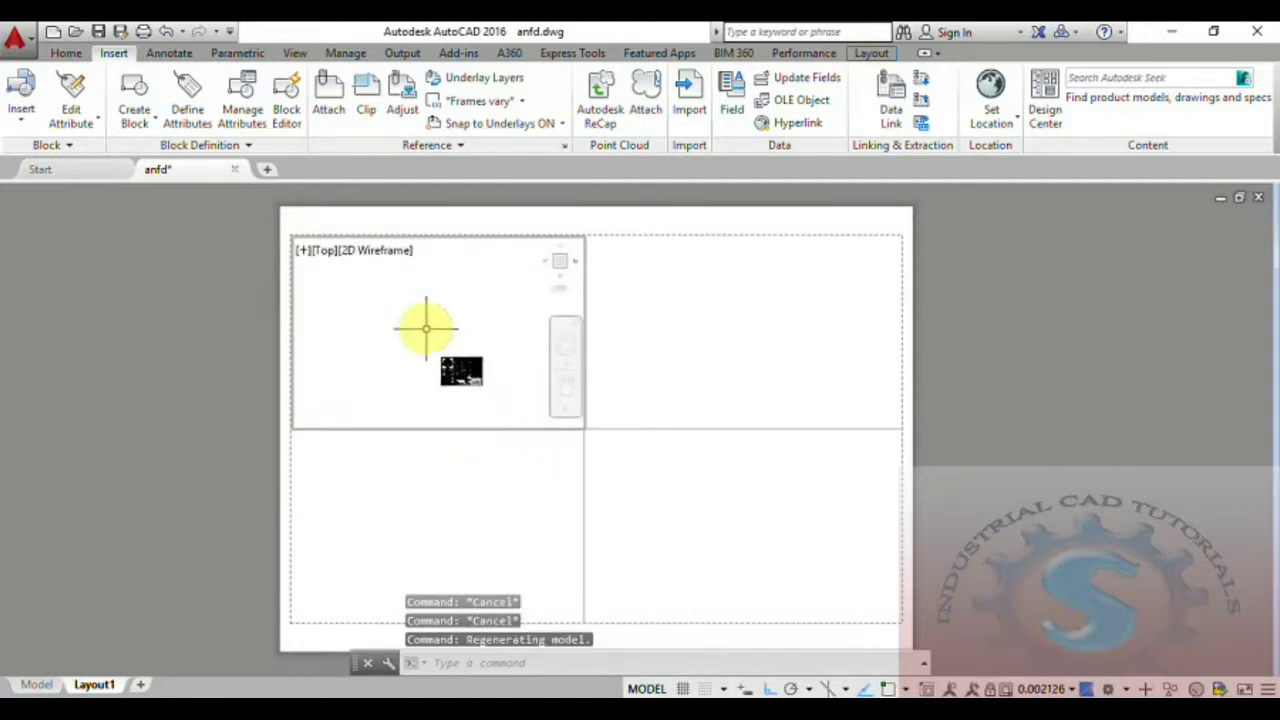
type("z")
key("Return")
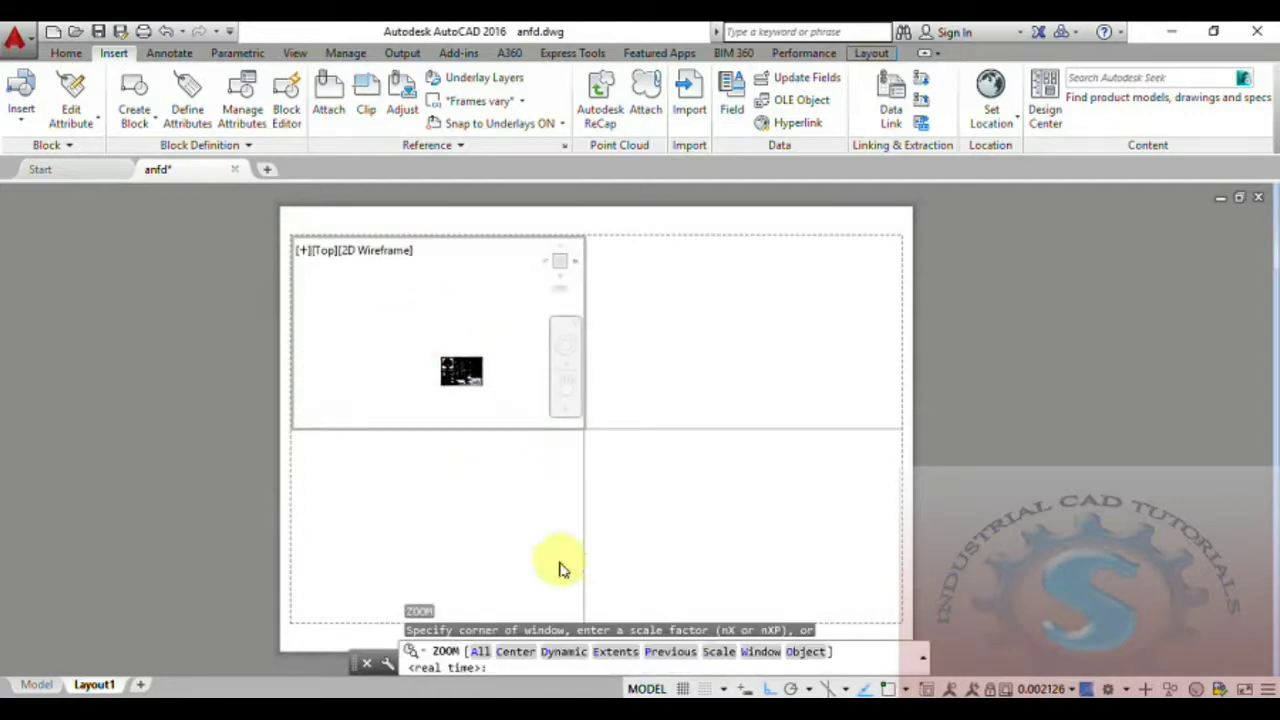
left_click(616, 652)
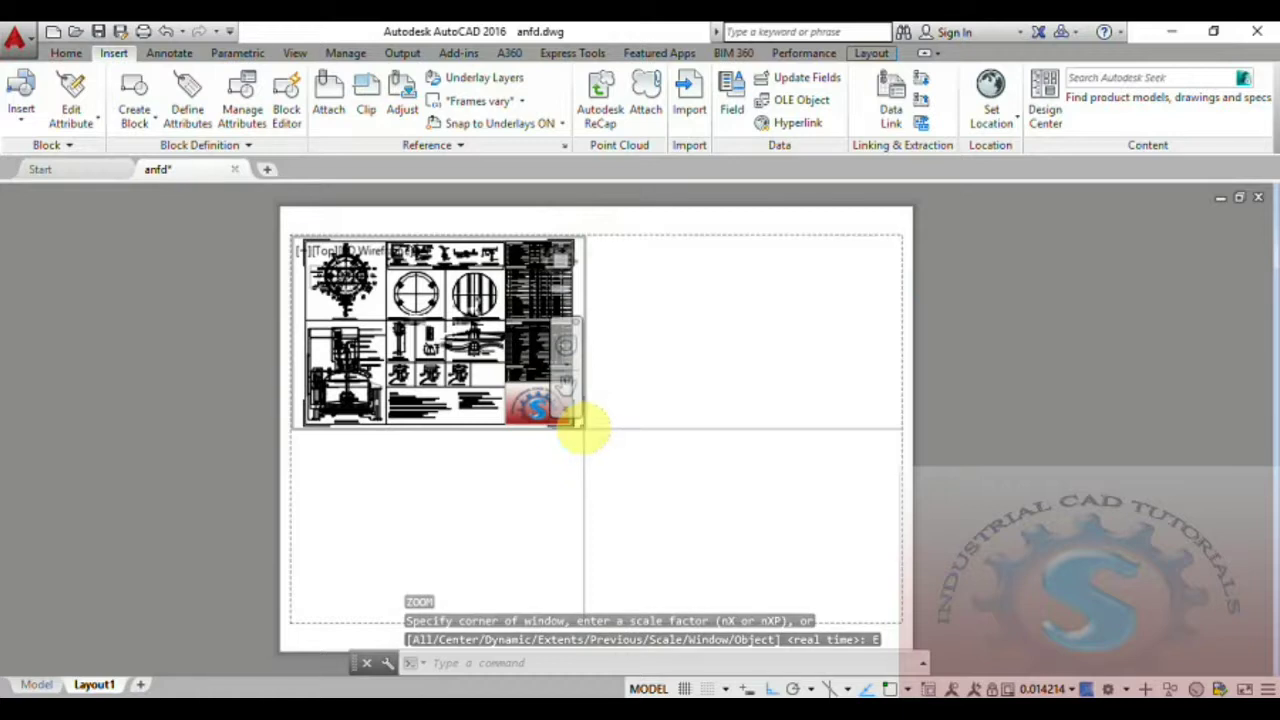
Cancel the pending selection and switch from the viewport's model space back to paper space with PS
left_click(588, 433)
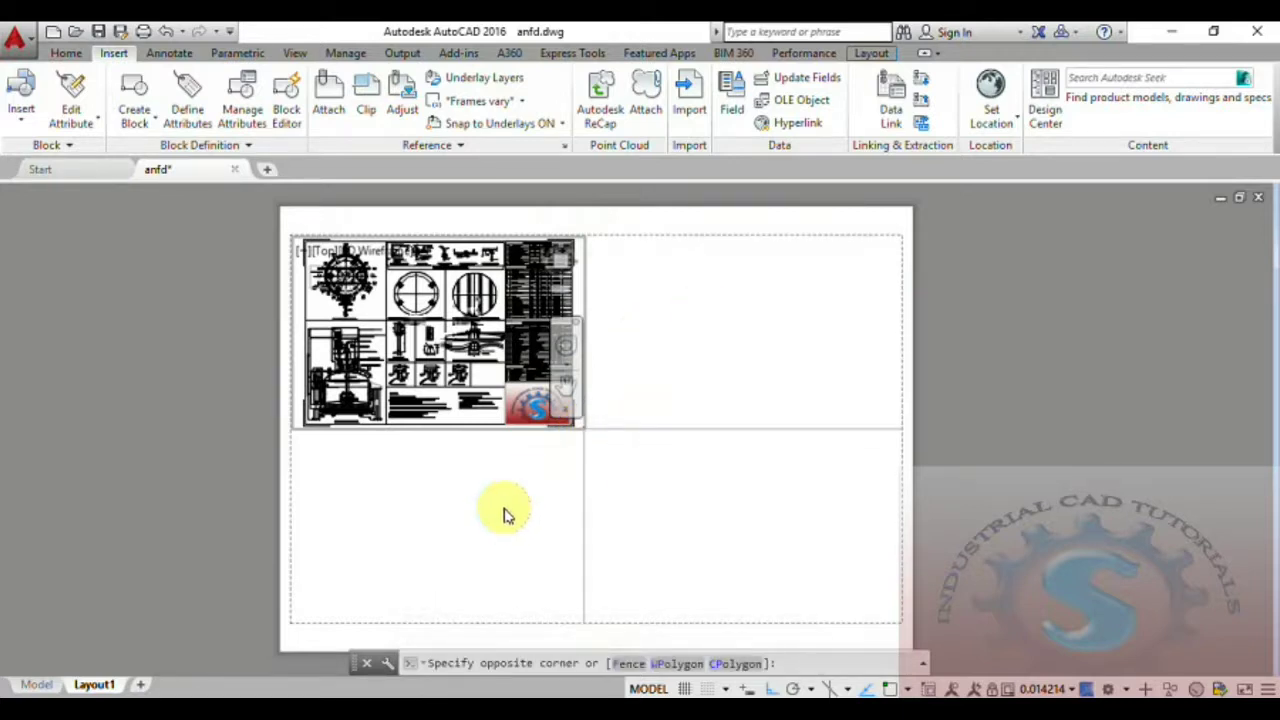
key("Escape")
key("Escape")
key("Escape")
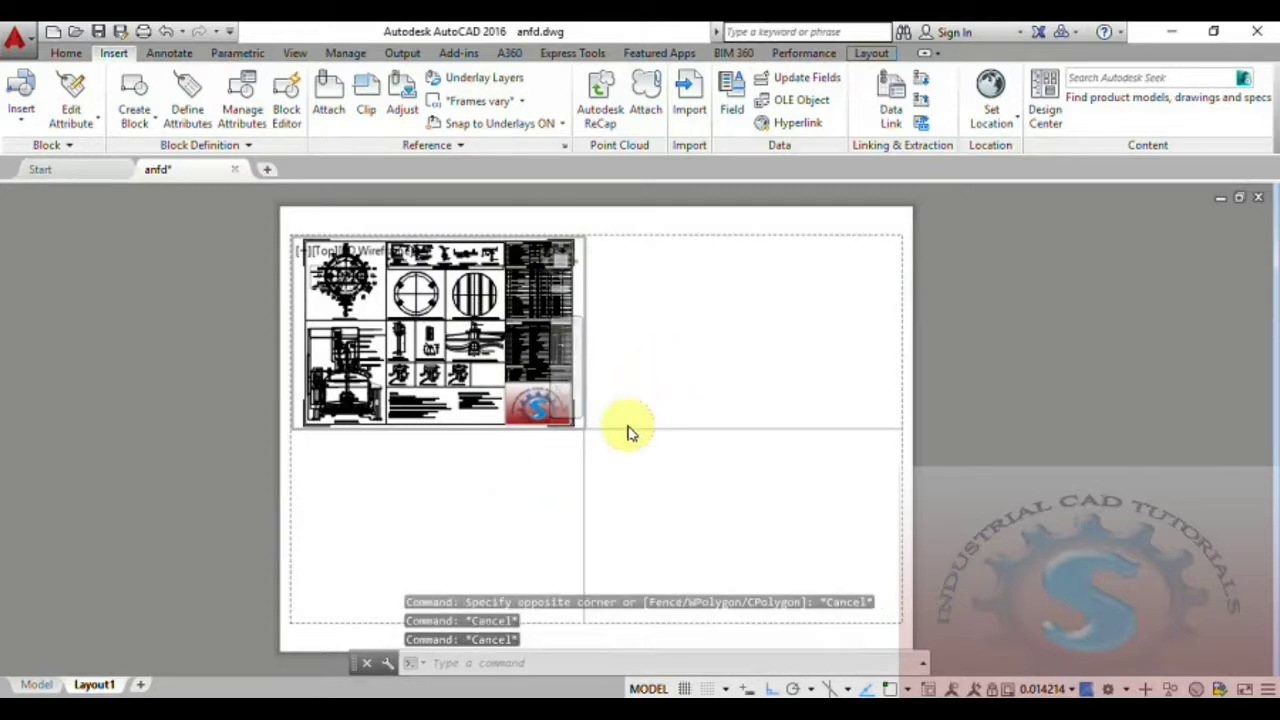
key("Escape")
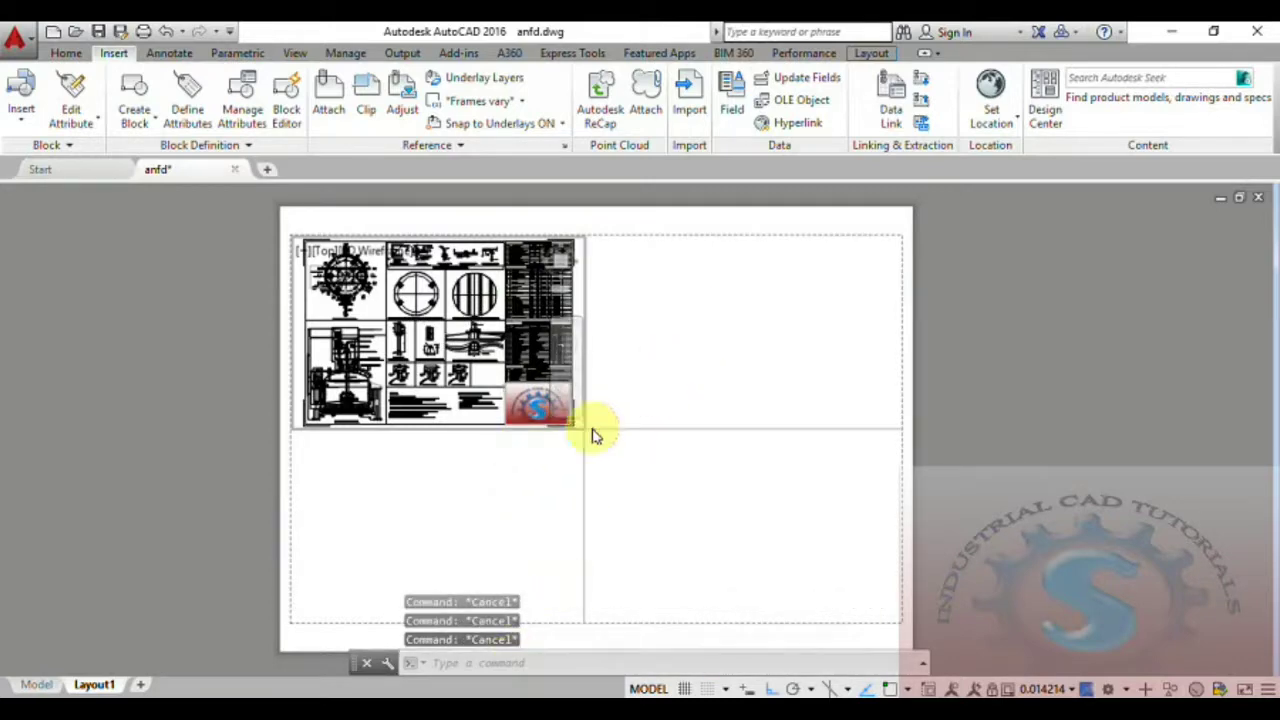
type("PS")
key("Return")
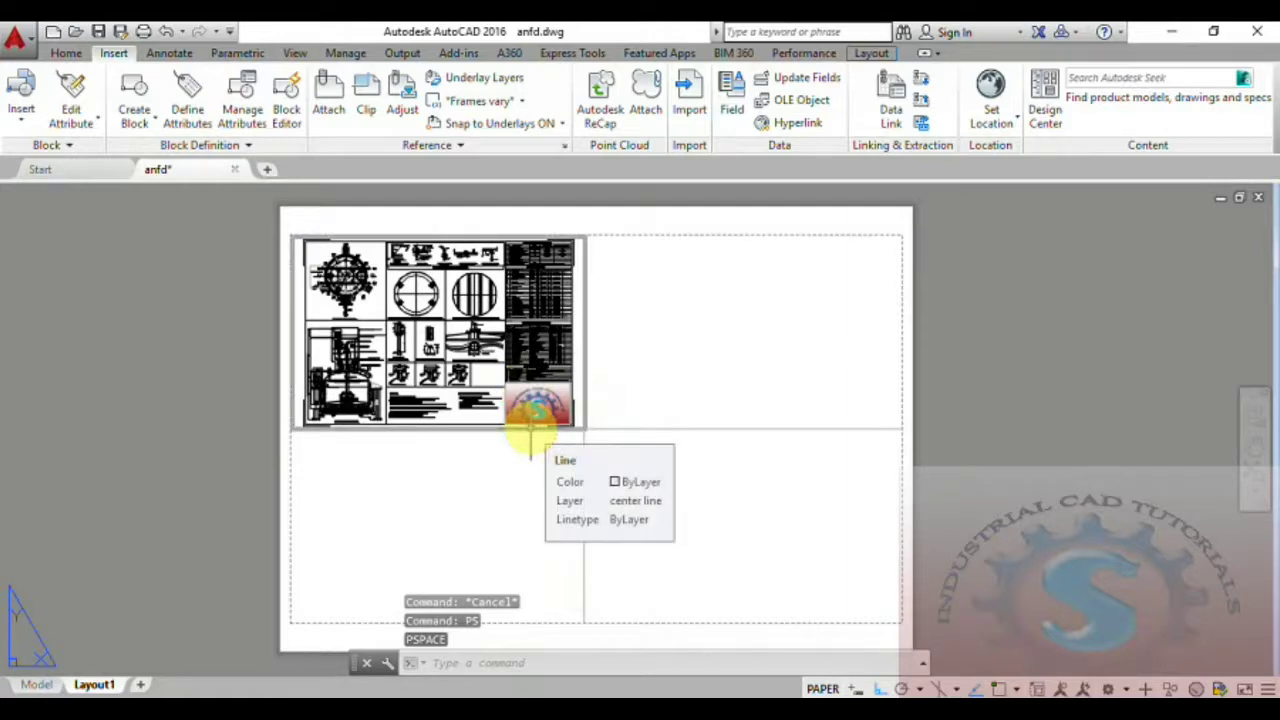
Lock the display of the viewport in the sheet's upper-left quarter, close its properties and deselect it
left_click(531, 430)
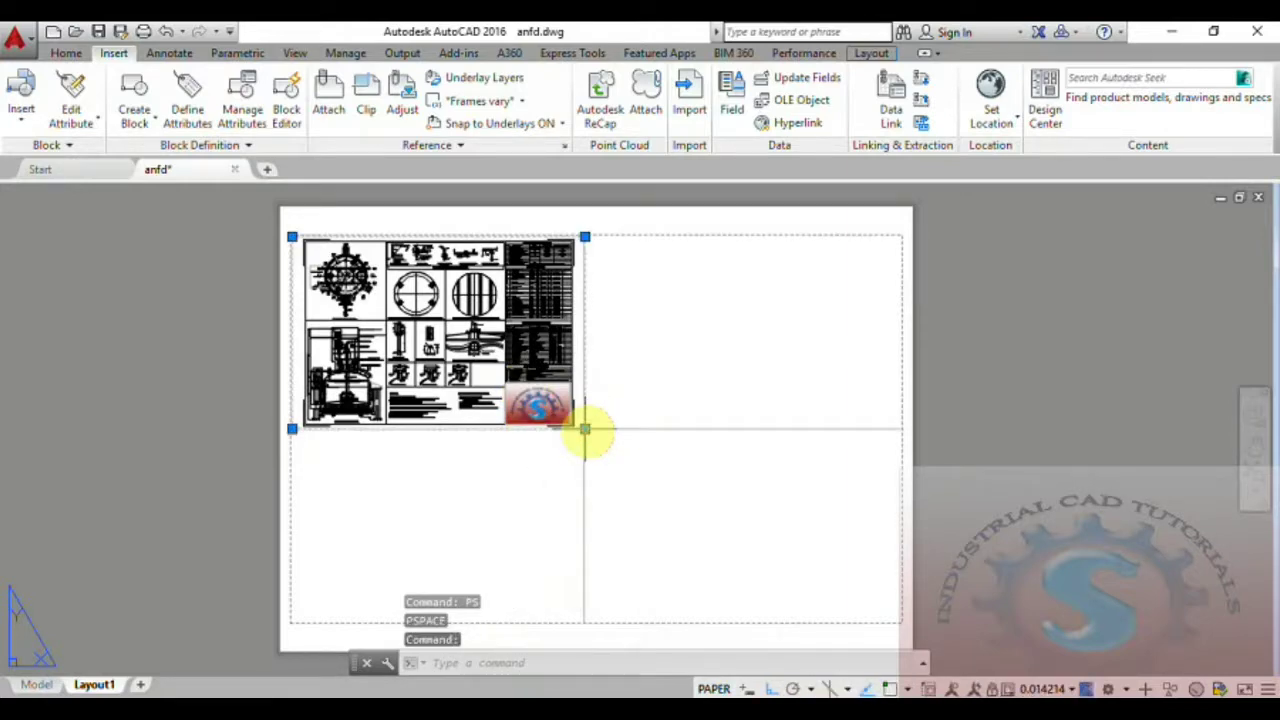
right_click(585, 430)
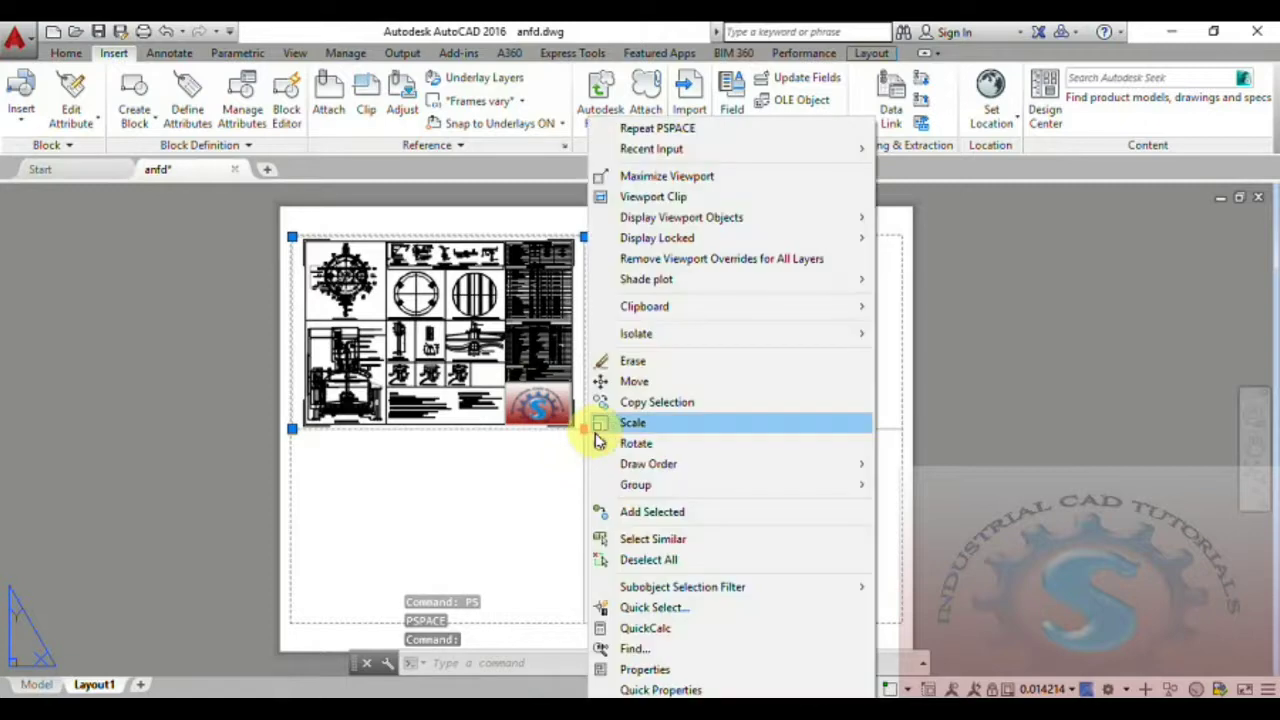
left_click(712, 670)
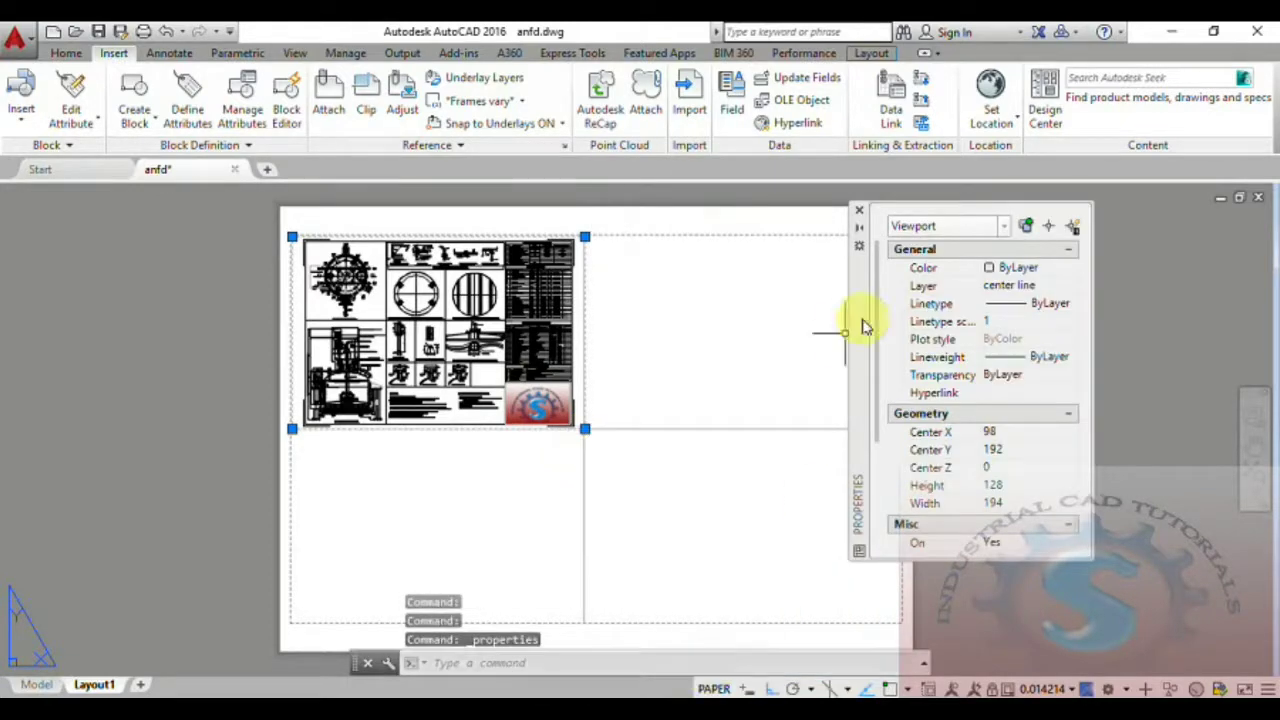
left_click_drag(878, 330, 889, 471)
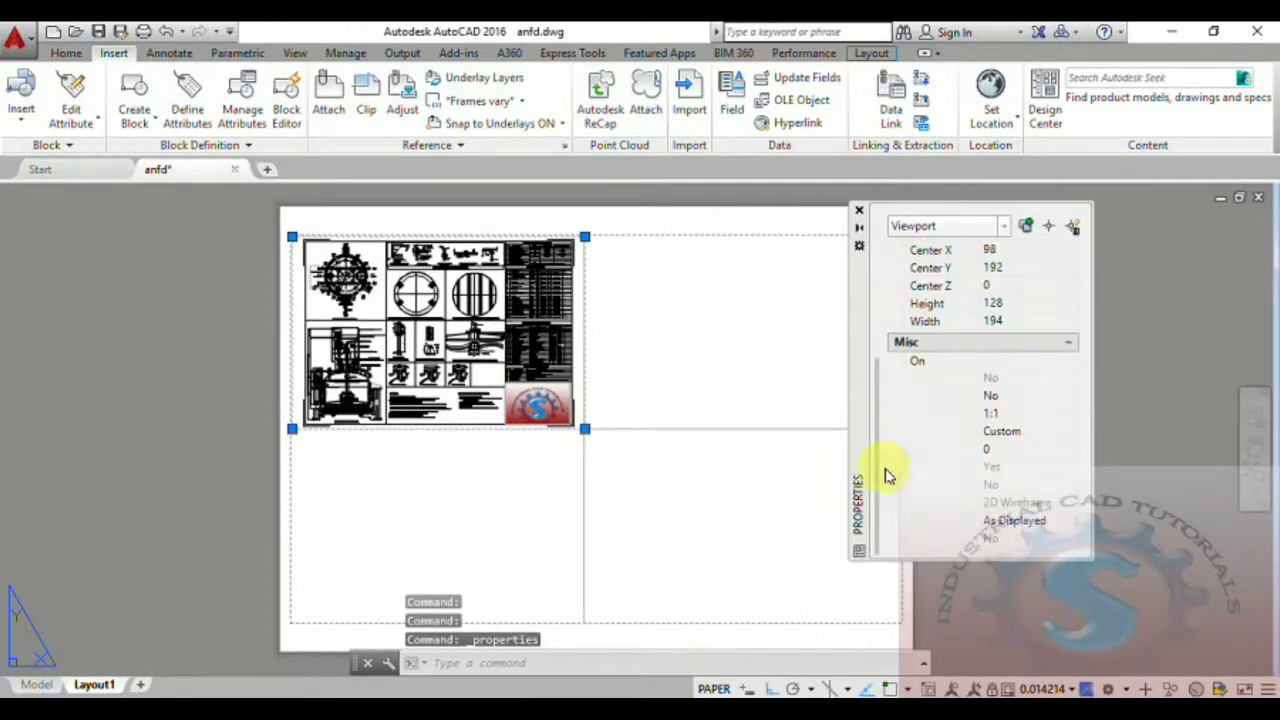
left_click(1020, 400)
left_click(1020, 405)
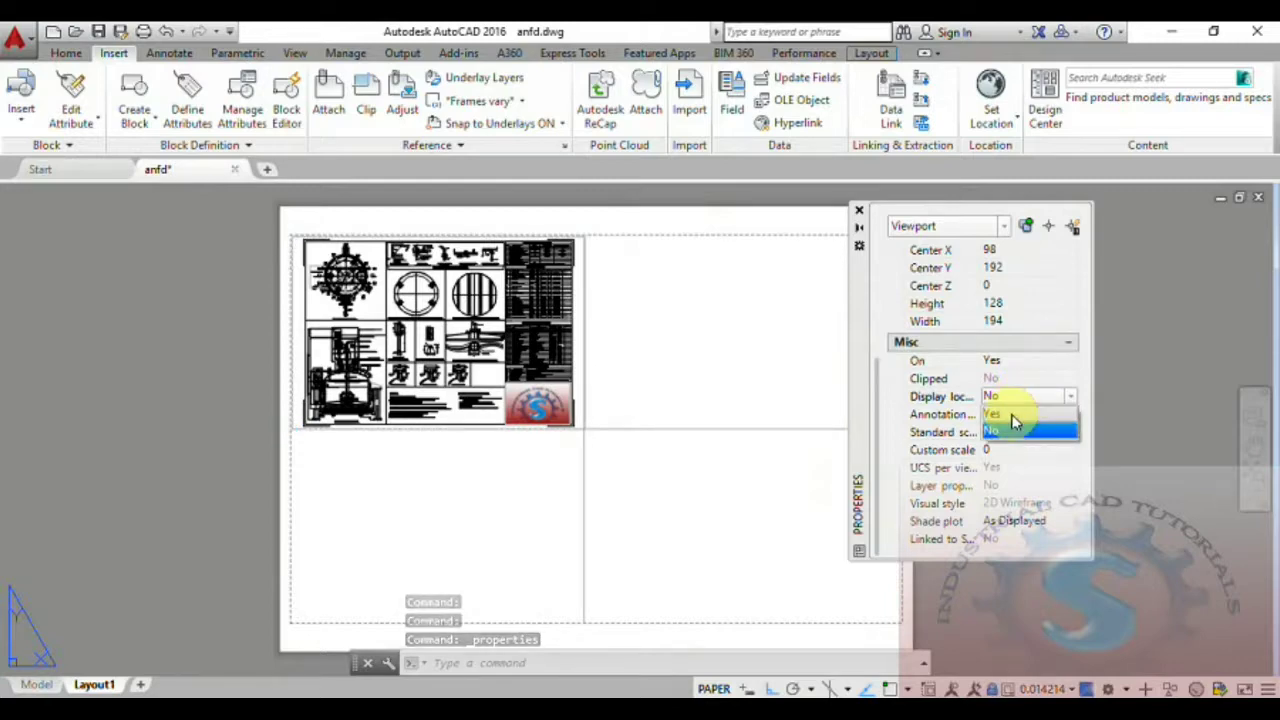
left_click(1013, 422)
left_click(859, 214)
key("Escape")
key("Escape")
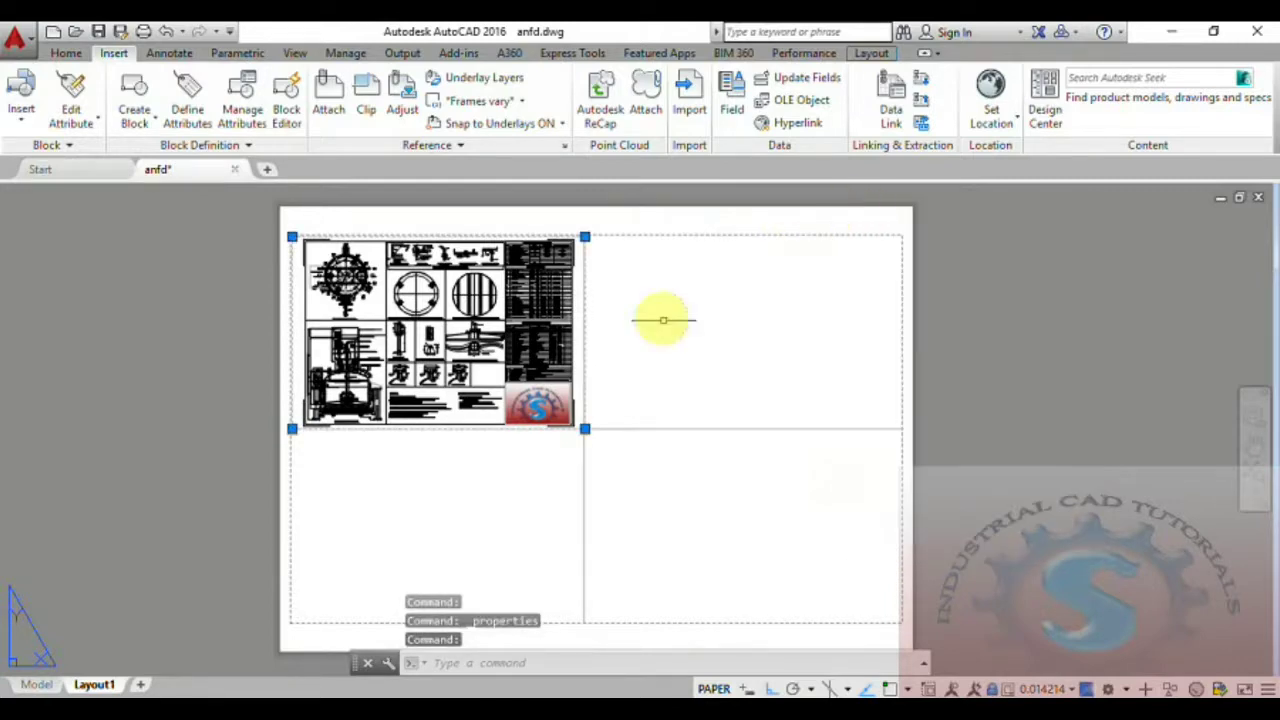
Activate model space inside the locked upper-left viewport and zoom in and out to check its view lock
left_click(457, 355)
left_click(460, 352)
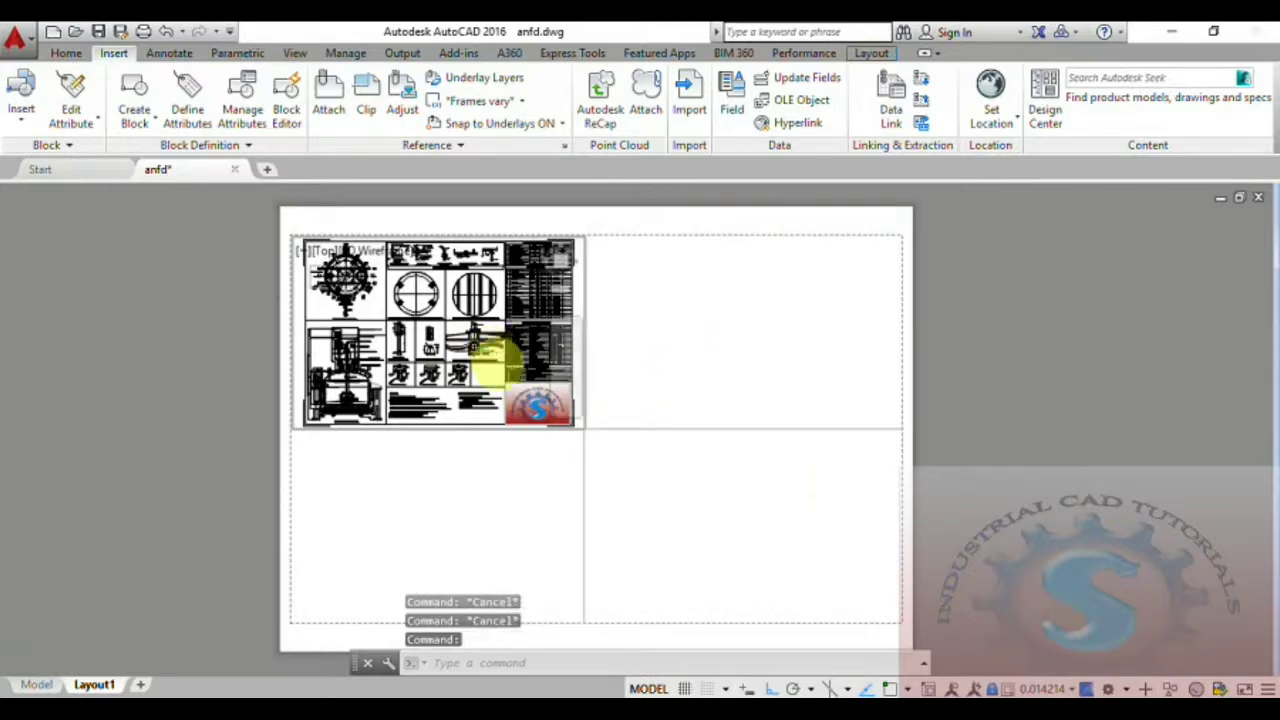
double_click(668, 411)
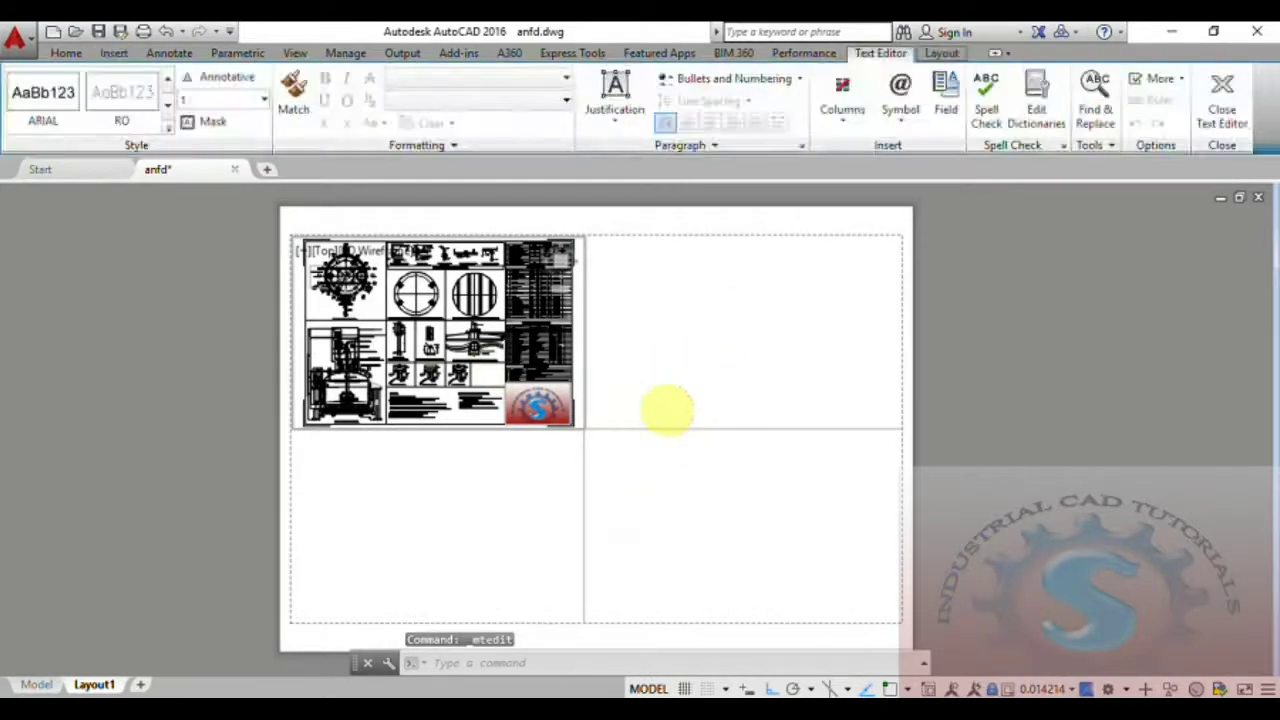
scroll(664, 439, "down", 6)
scroll(664, 438, "up", 6)
scroll(664, 439, "up", 2)
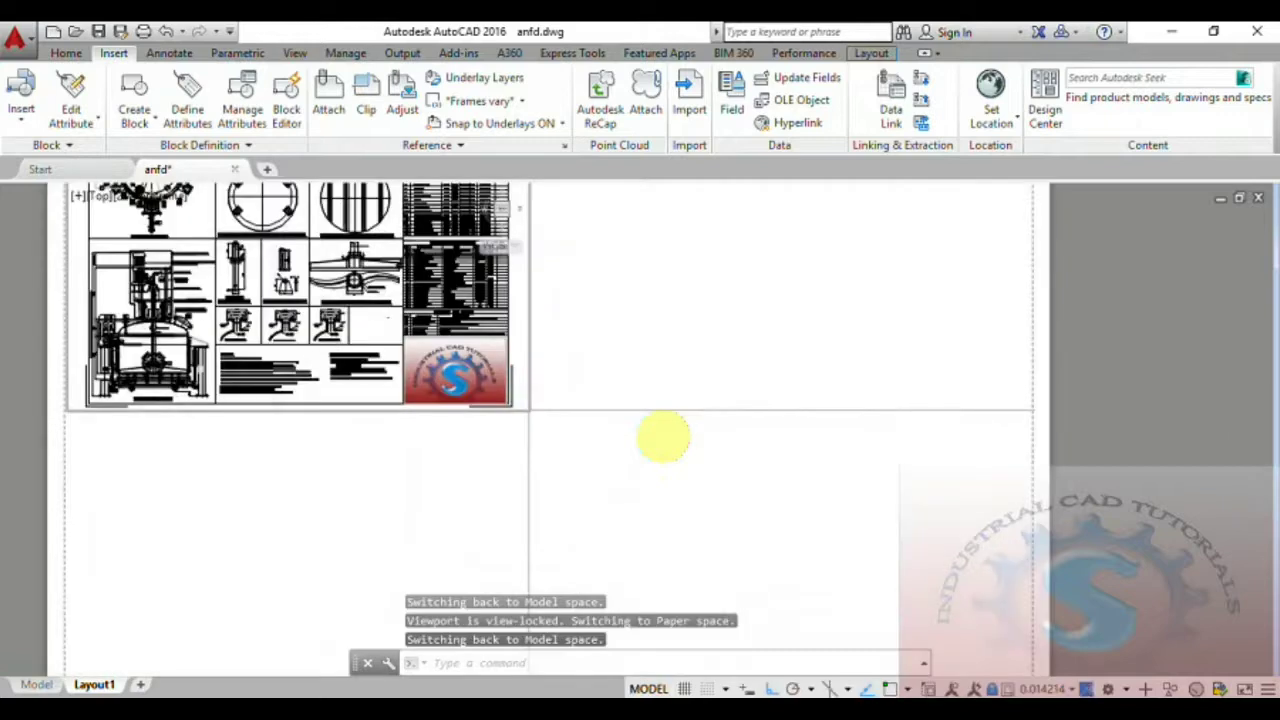
scroll(666, 443, "down", 4)
scroll(680, 366, "up", 2)
key("Escape")
key("Escape")
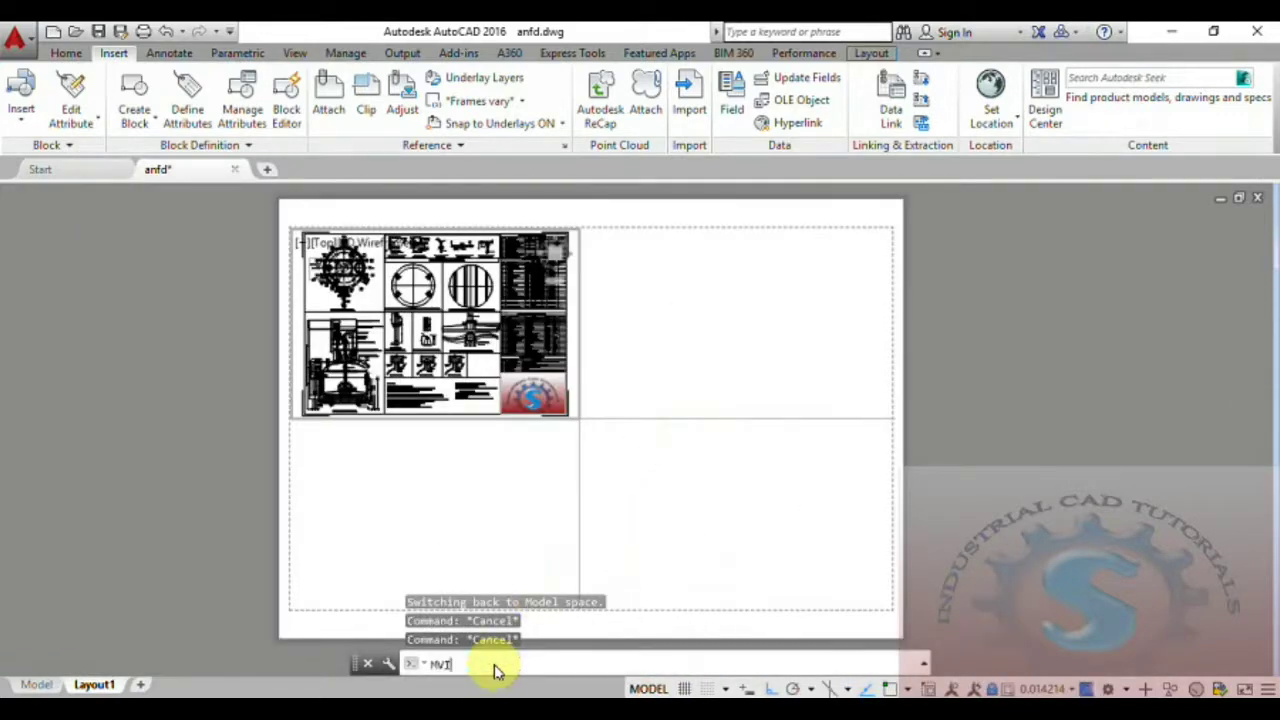
Create a rectangular viewport with MVIEW that fills the sheet's upper-right quarter
type("MVIEW")
key("Return")
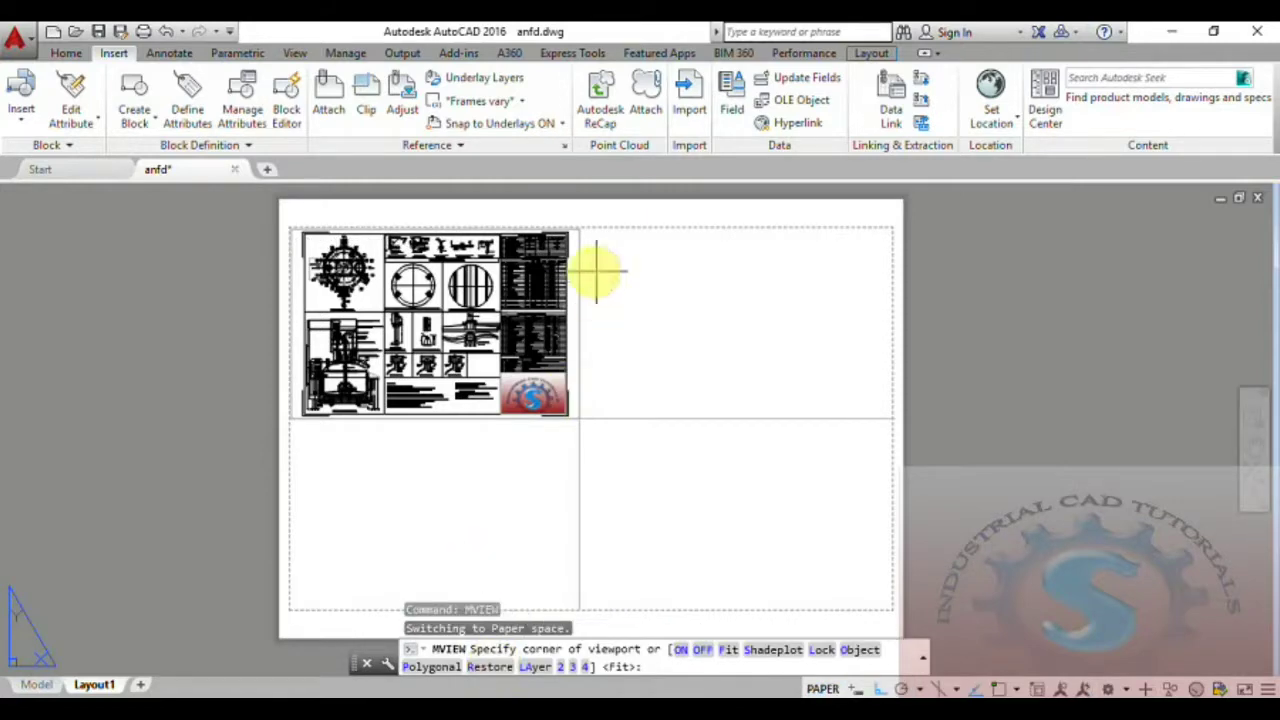
left_click(581, 228)
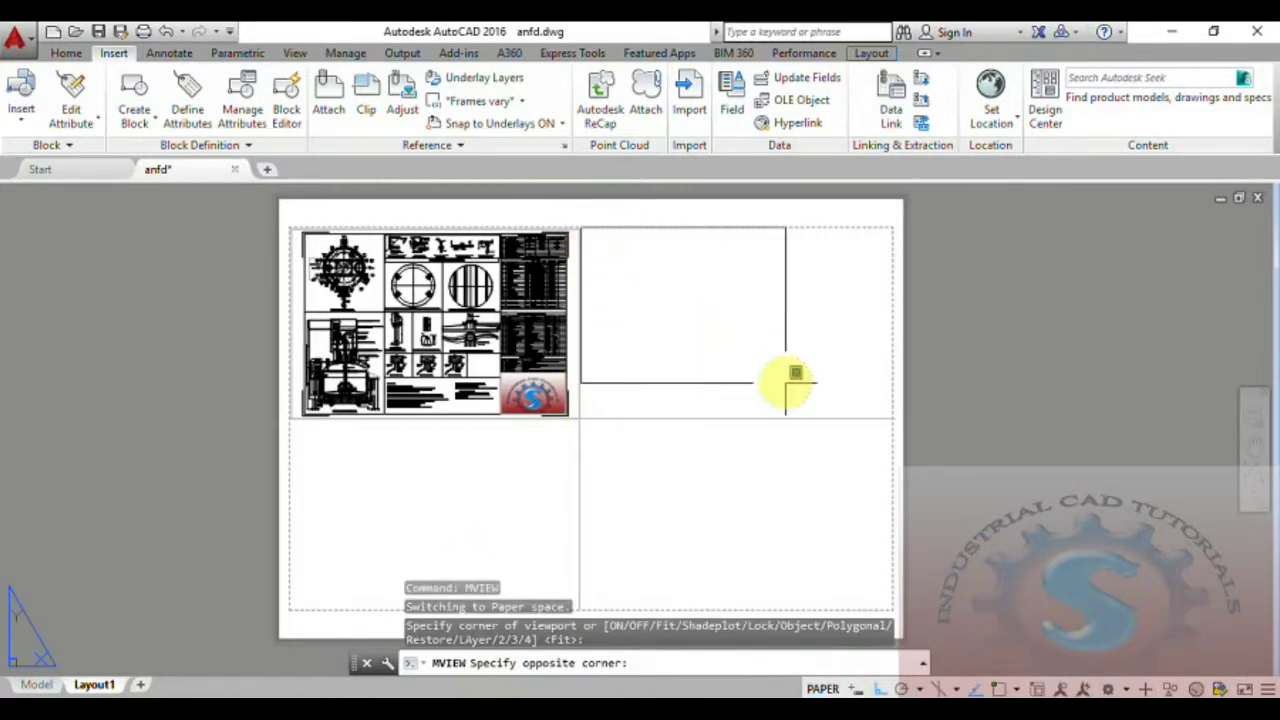
double_click(895, 418)
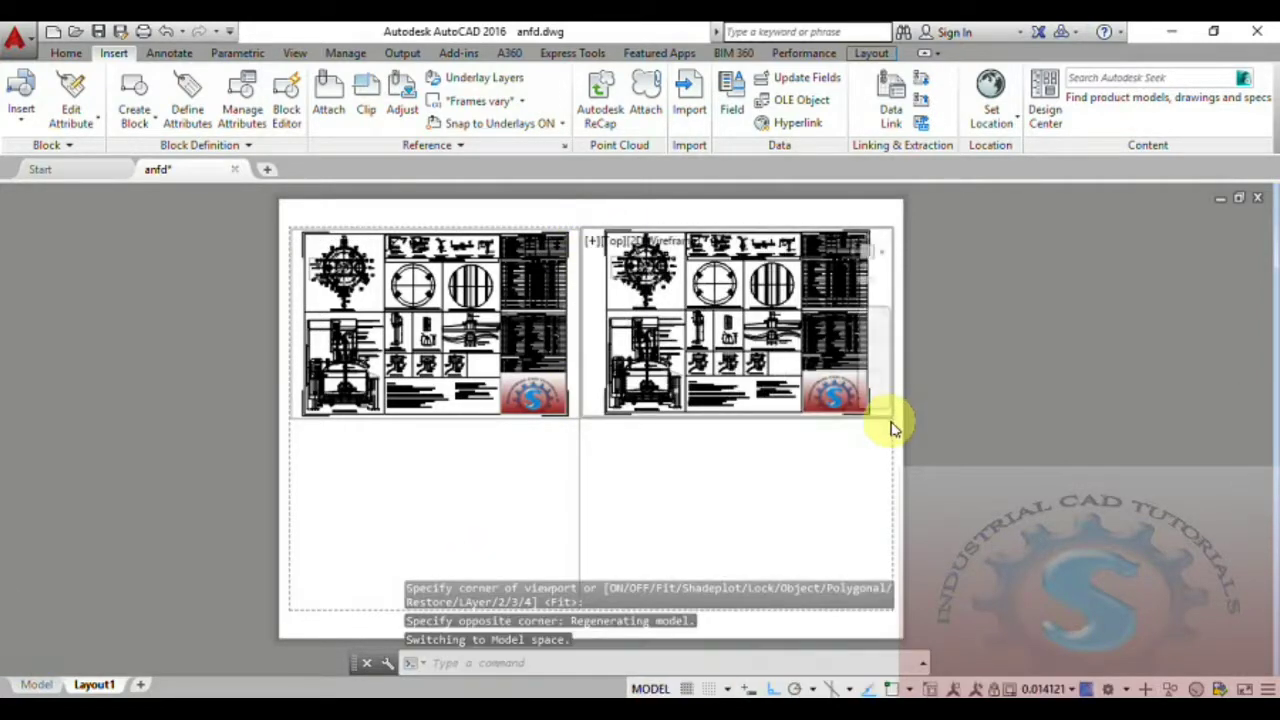
Try to frame the circular plan view in the upper-right viewport by zooming and panning manually
scroll(716, 350, "up", 3)
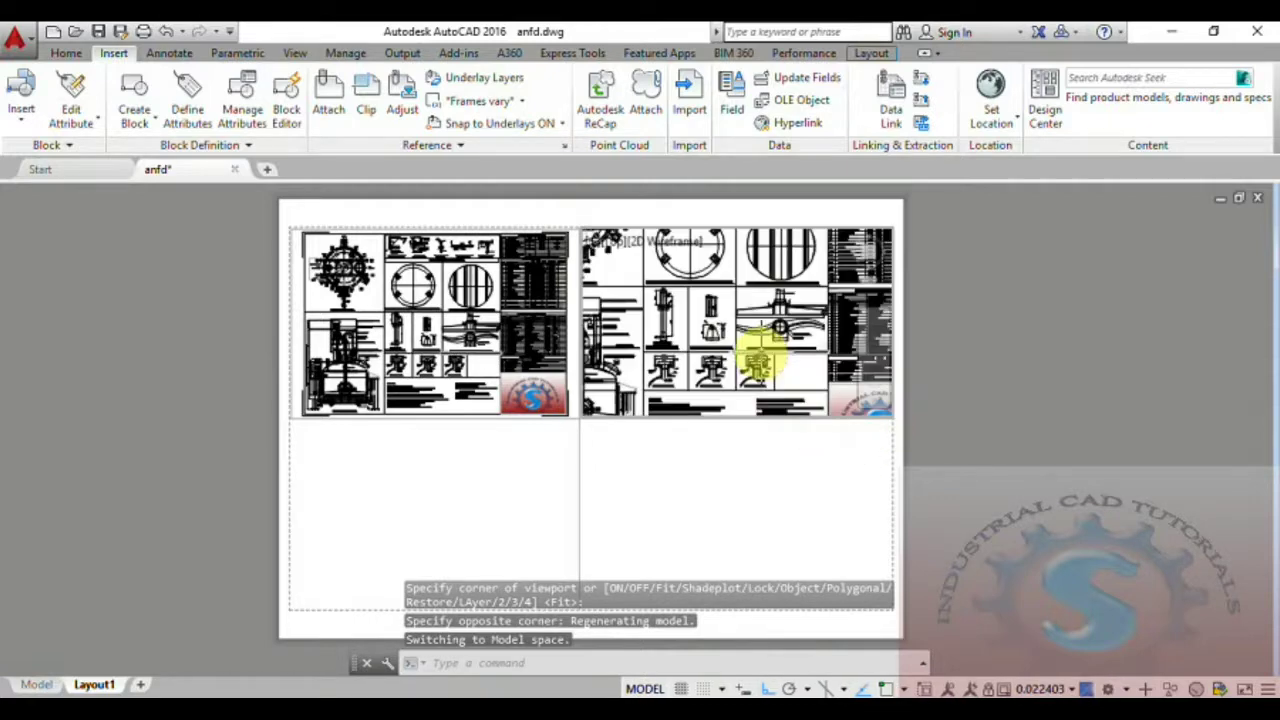
scroll(671, 327, "up", 2)
middle_click_drag(673, 331, 700, 354)
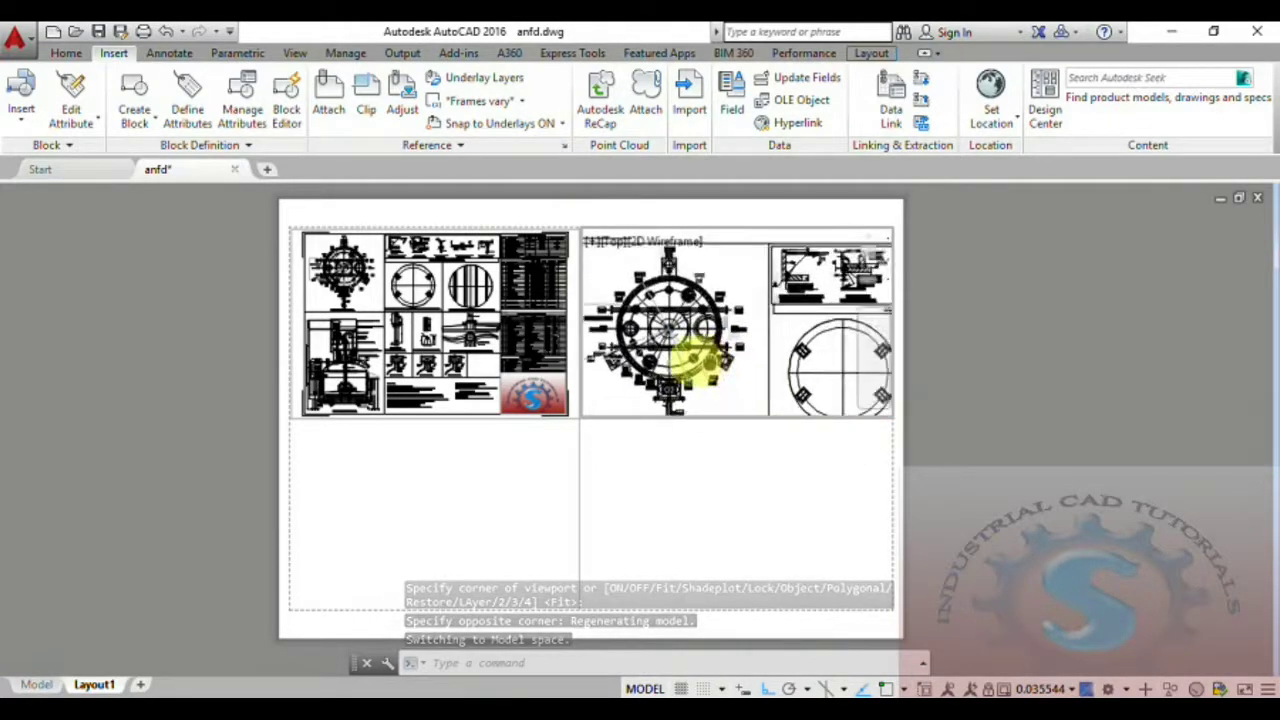
scroll(712, 362, "down", 2)
scroll(802, 362, "up", 2)
middle_click_drag(802, 362, 849, 365)
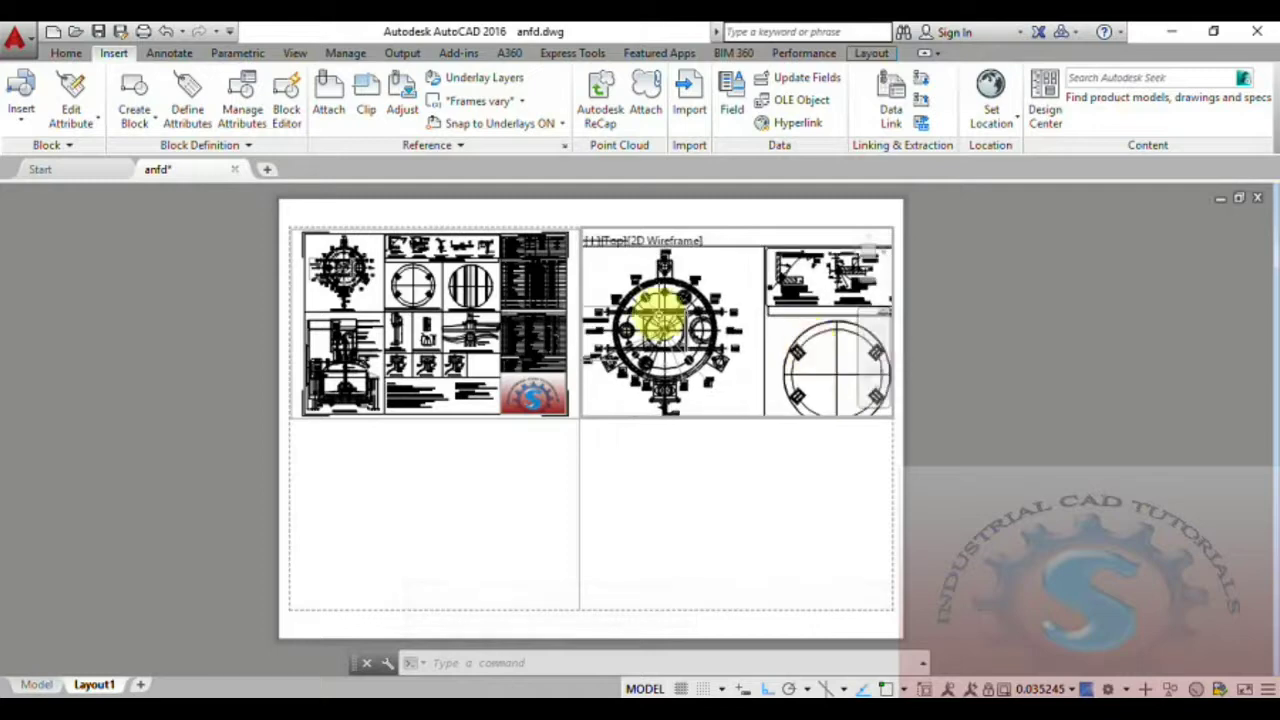
scroll(668, 316, "up", 2)
middle_click_drag(722, 338, 786, 320)
scroll(794, 320, "down", 1)
scroll(793, 320, "up", 1)
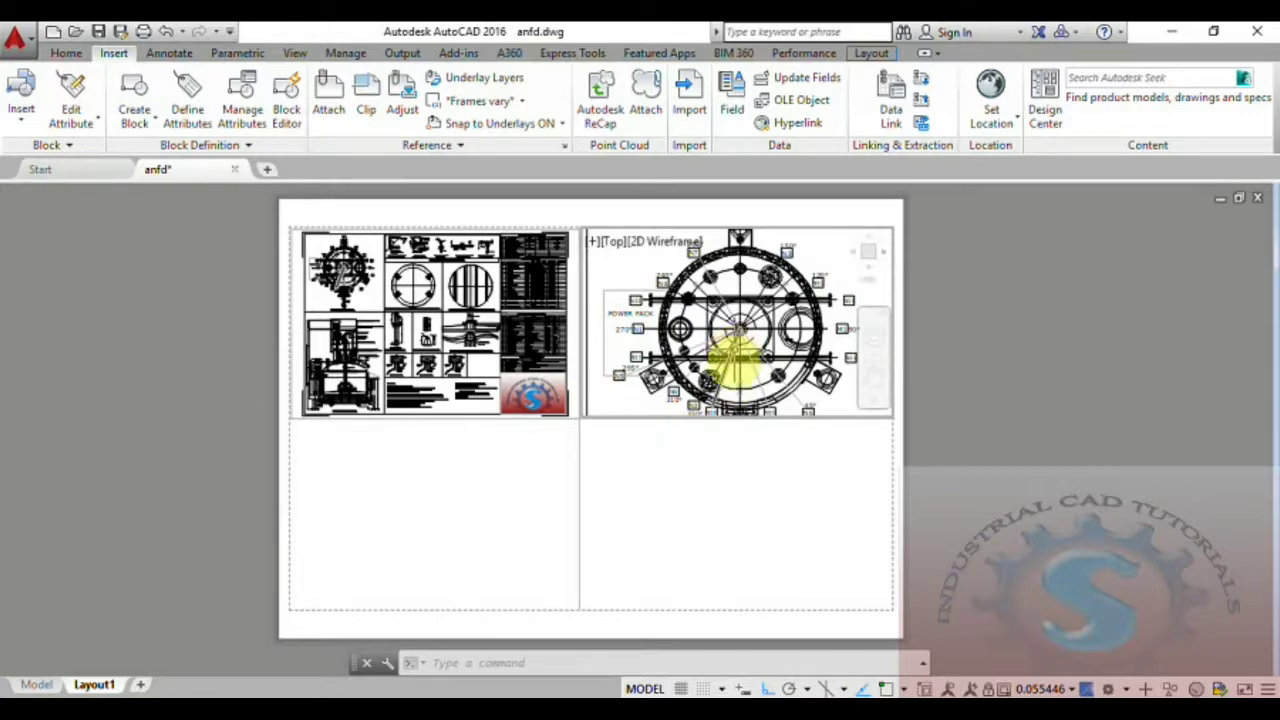
scroll(735, 358, "down", 6)
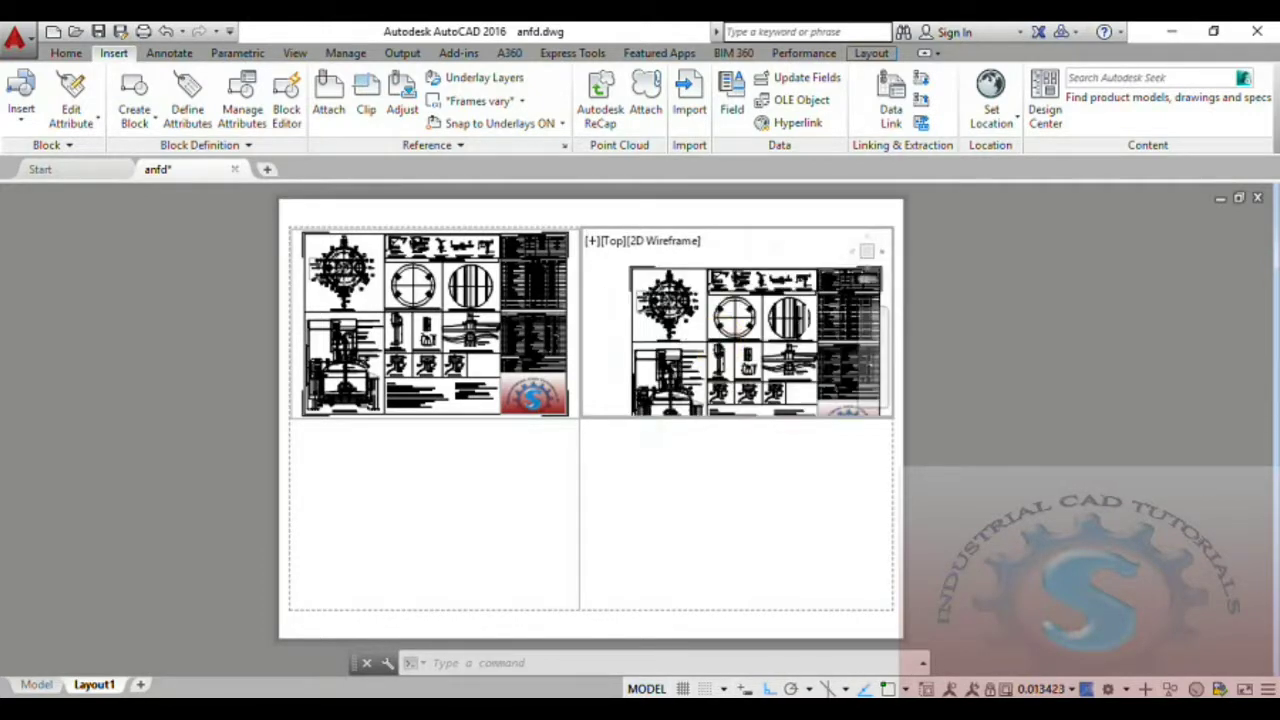
Zoom the upper-right viewport to the plan view's objects with ZOOM Object and centre the circular vessel plan in its frame
key("Return")
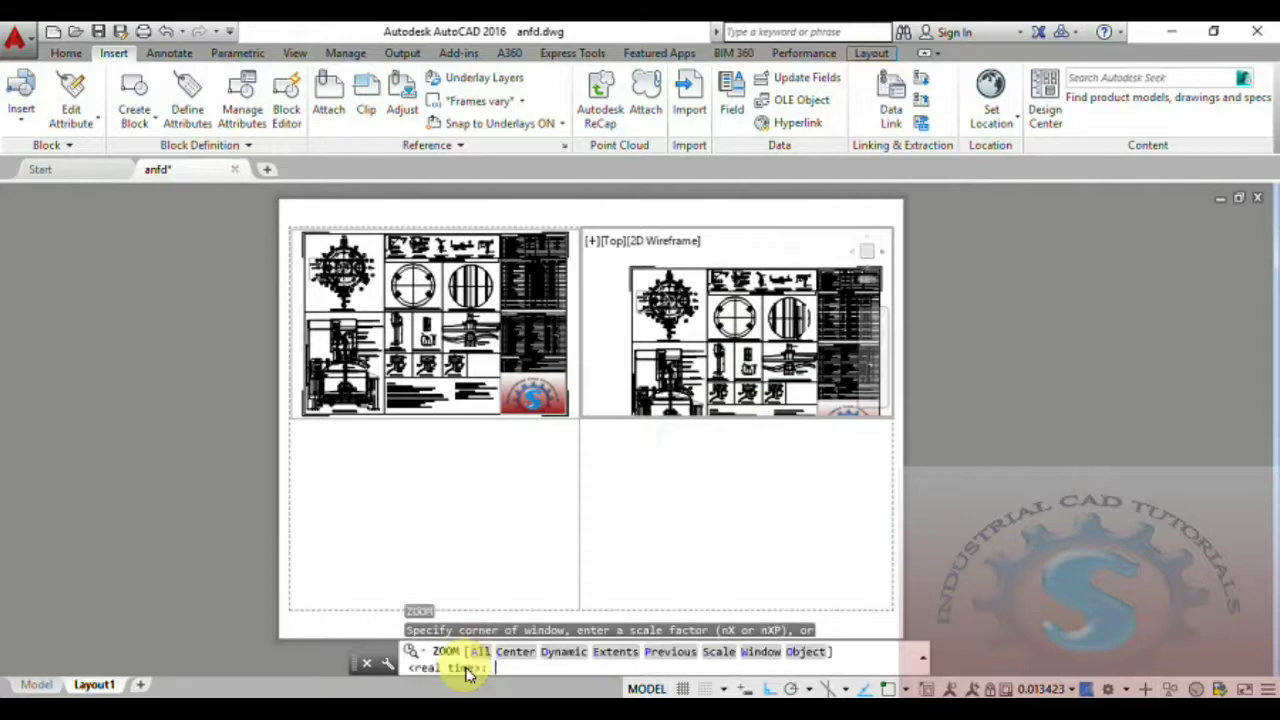
left_click(812, 652)
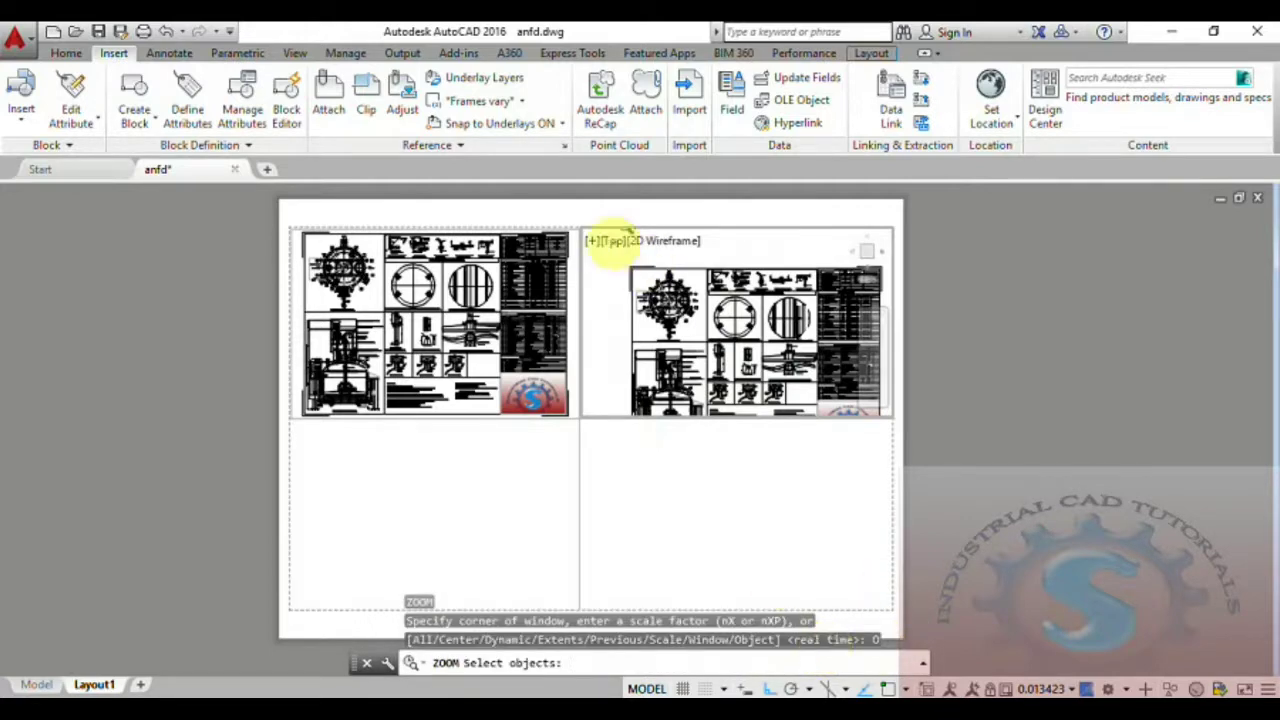
left_click(625, 253)
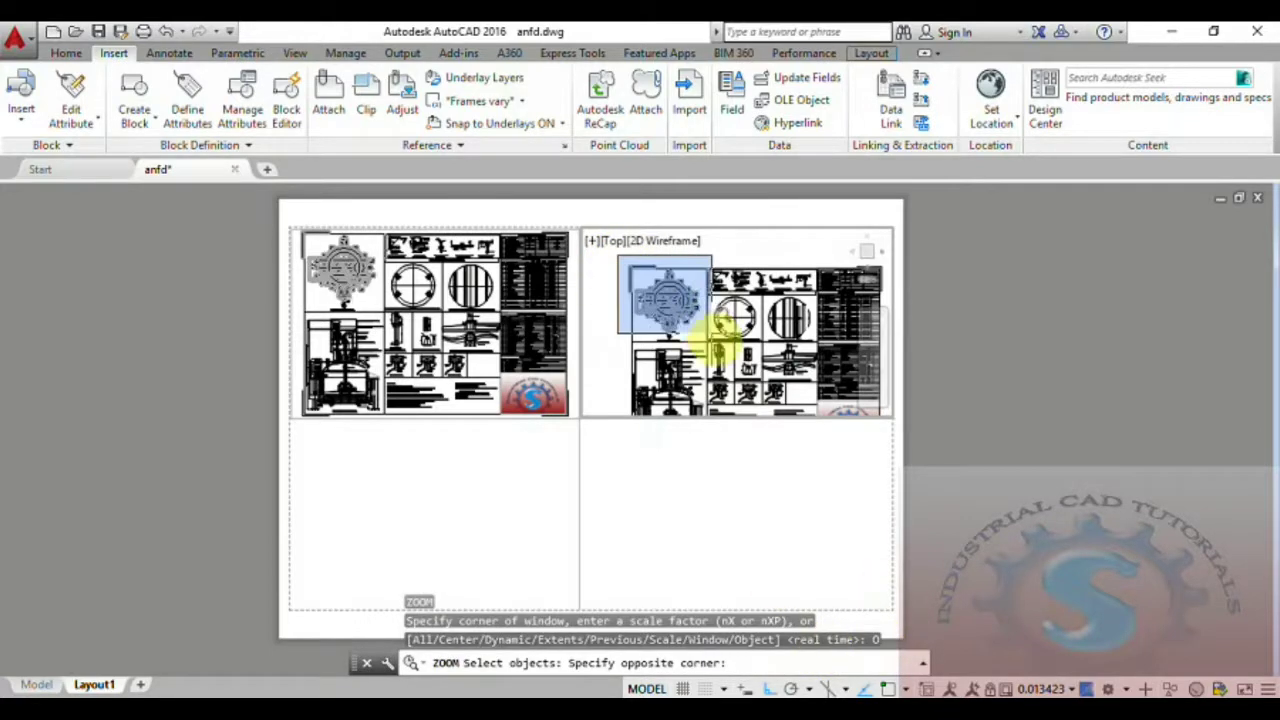
scroll(714, 329, "up", 1)
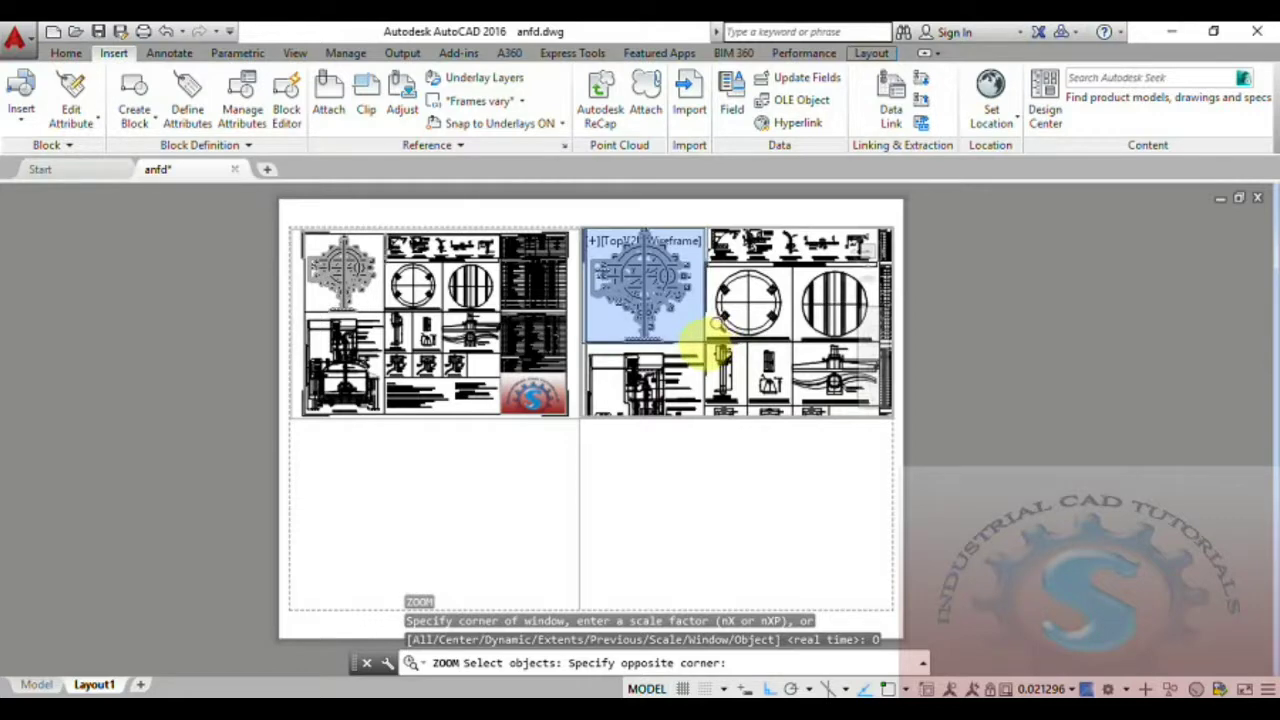
left_click(705, 340)
key("Return")
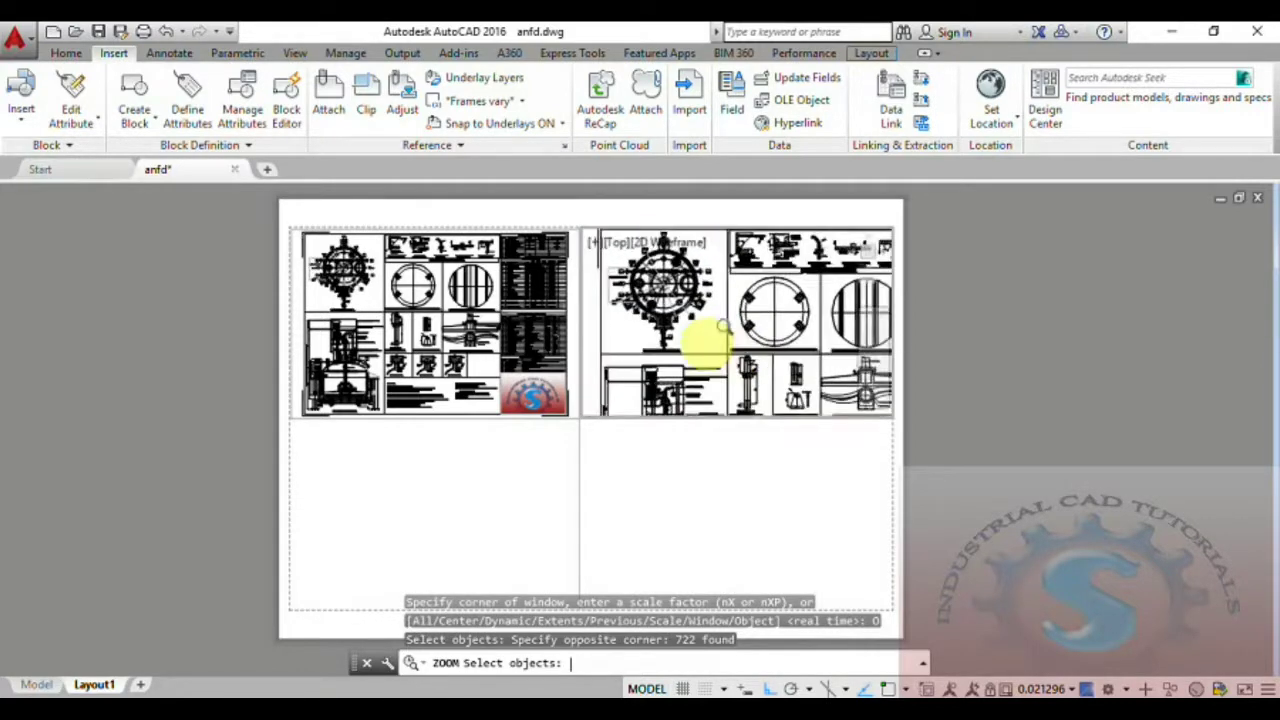
mouse_move(780, 342)
middle_mouse_down()
mouse_move(770, 391)
mouse_move(765, 351)
mouse_move(792, 323)
middle_mouse_up()
scroll(770, 377, "down", 2)
scroll(765, 370, "up", 2)
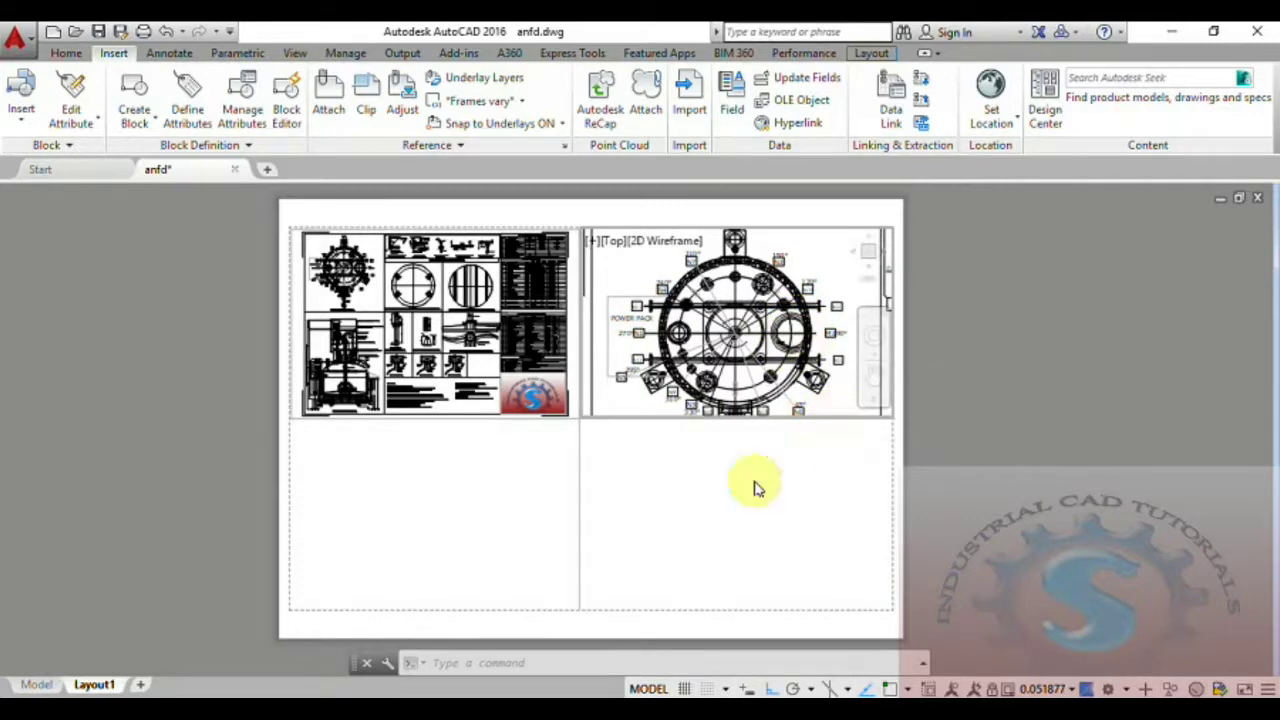
Switch from the viewport's model space back to paper space with PS
left_click(480, 666)
type("s")
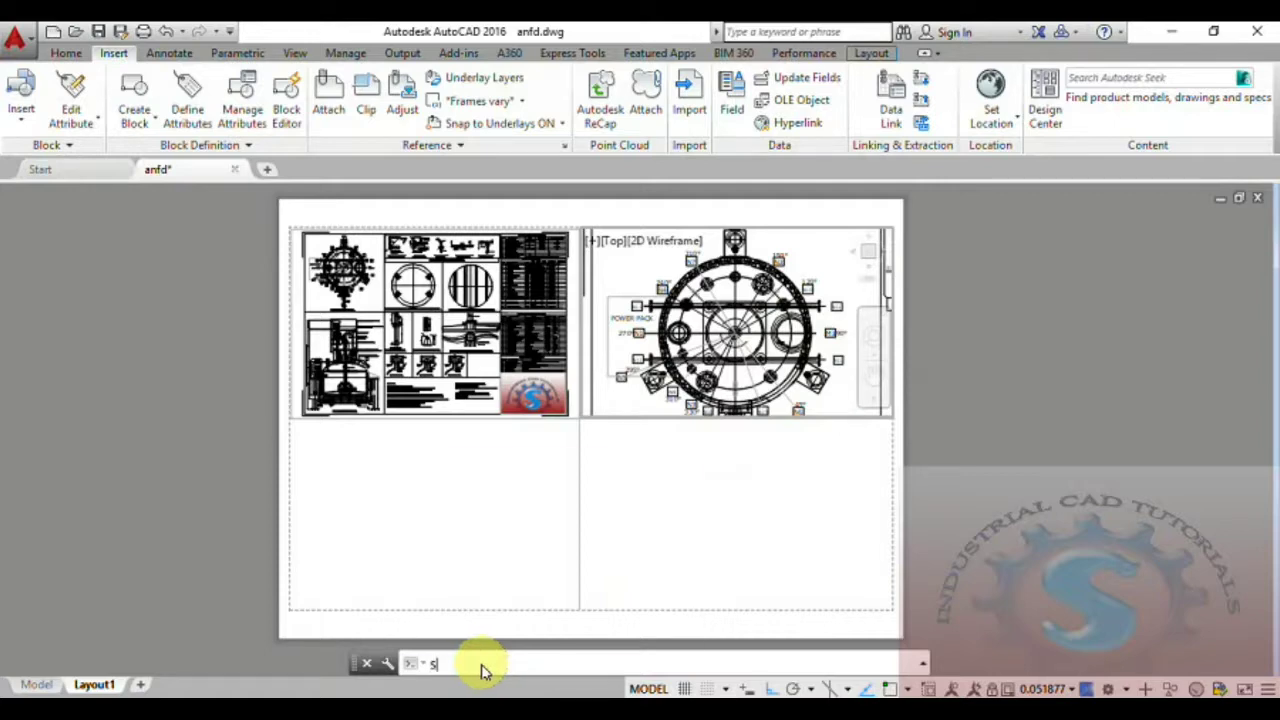
key("BackSpace")
type("ps")
key("Return")
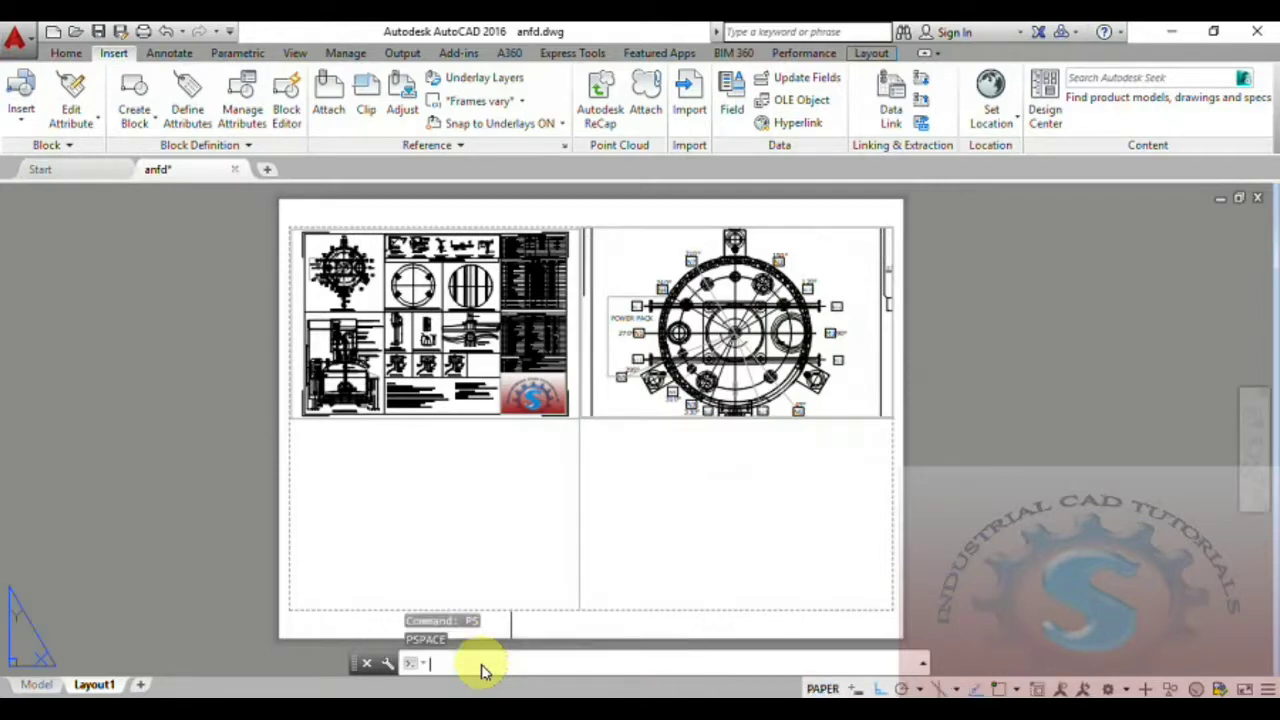
Lock the display of the viewport in the sheet's upper-right quarter and close its properties
left_click(662, 424)
right_click(664, 423)
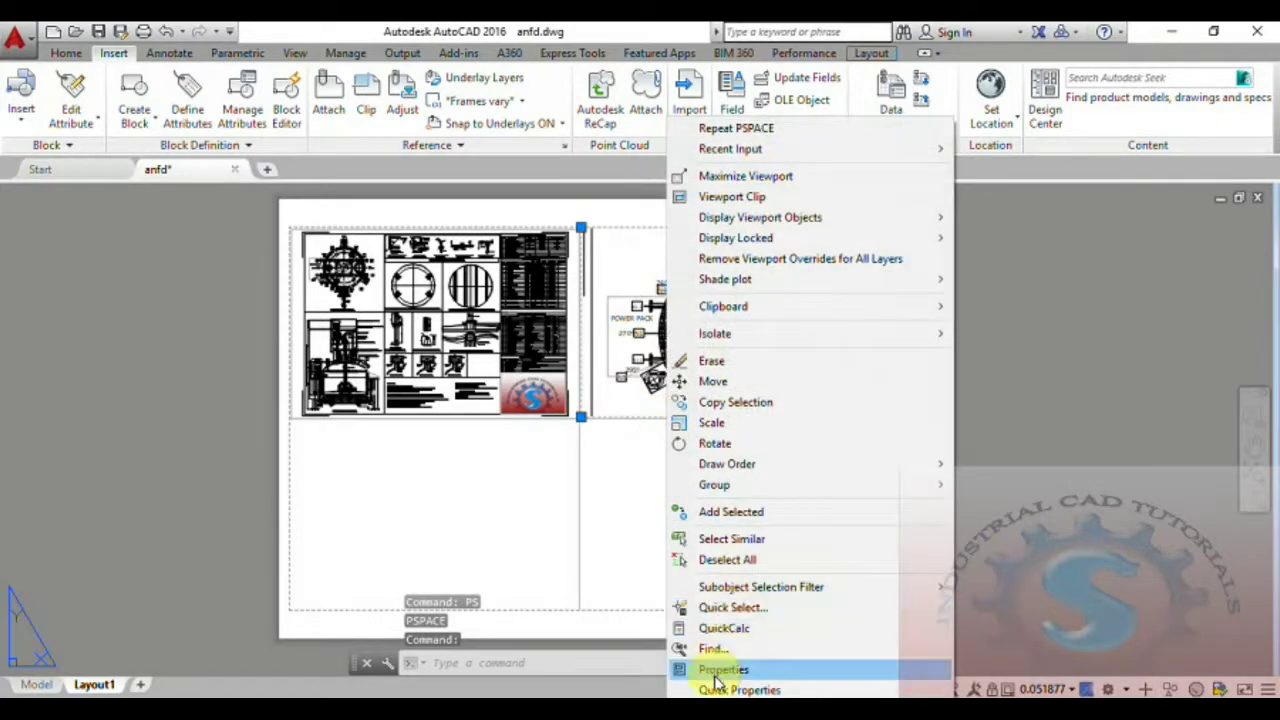
left_click(722, 670)
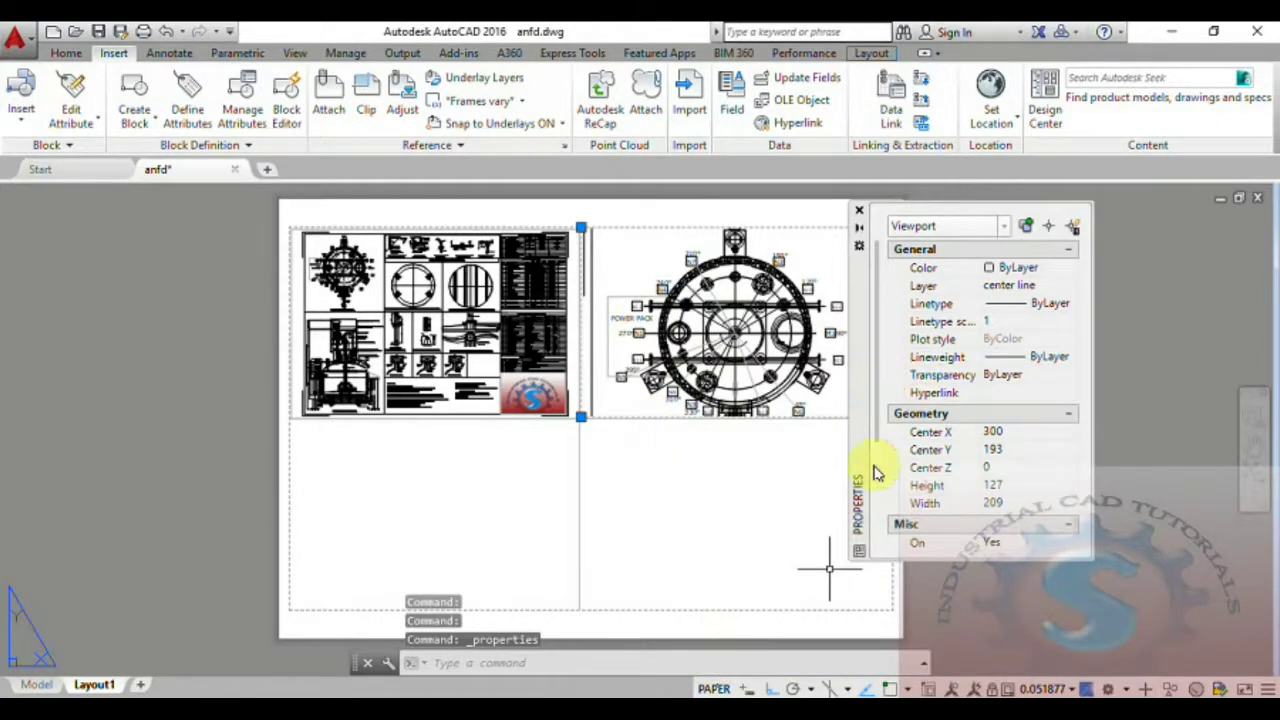
scroll(878, 500, "down", 5)
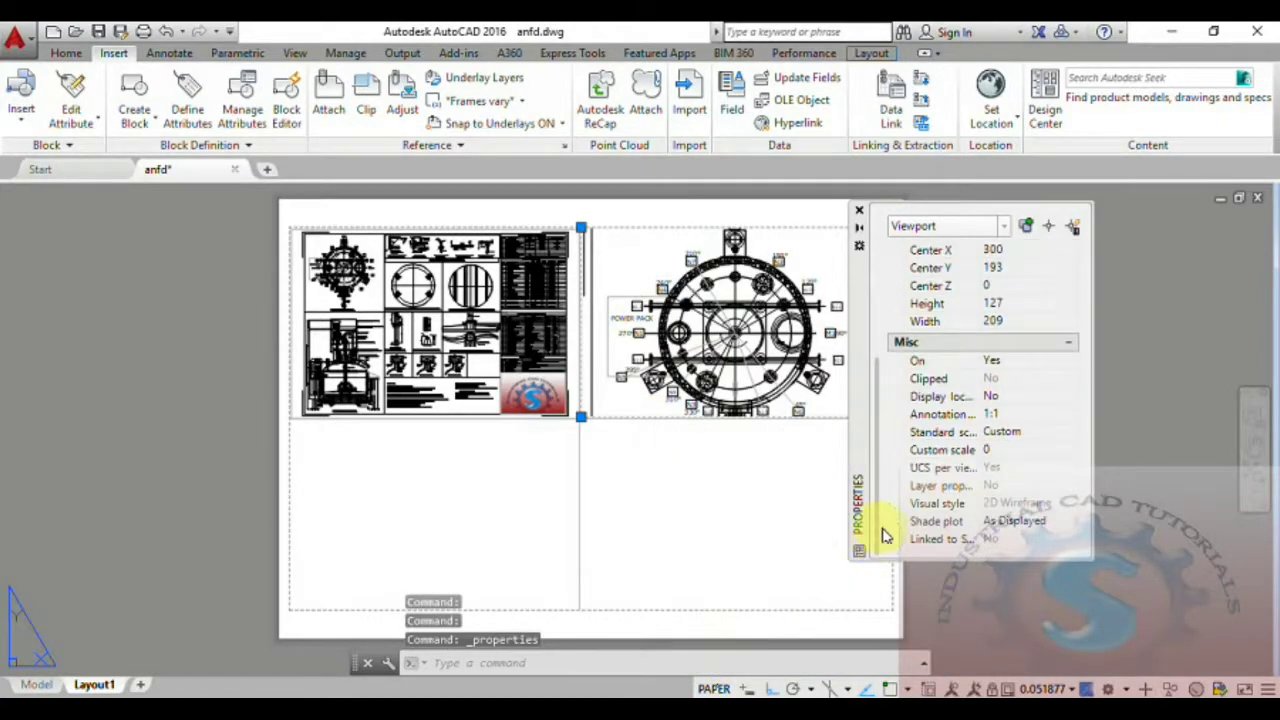
left_click(1003, 401)
left_click(1000, 414)
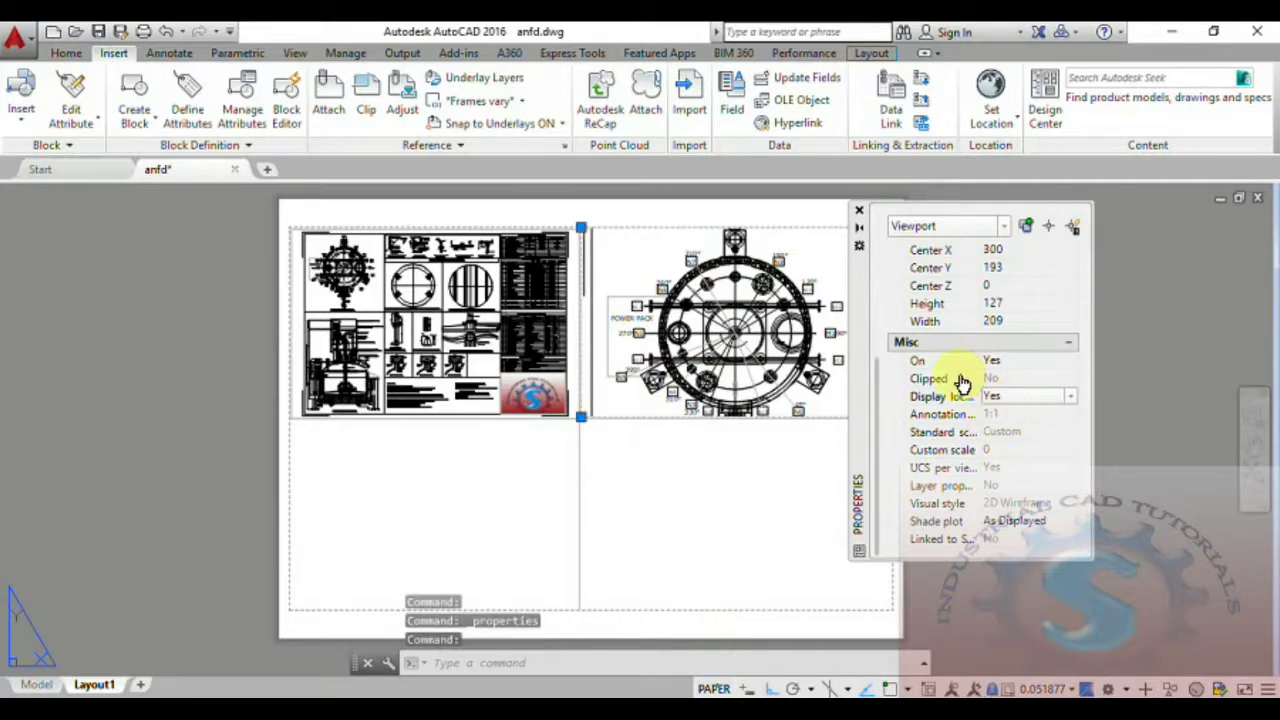
left_click(858, 212)
Activate model space on the layout and zoom in and out to check that the locked viewports keep their views
left_click(834, 277)
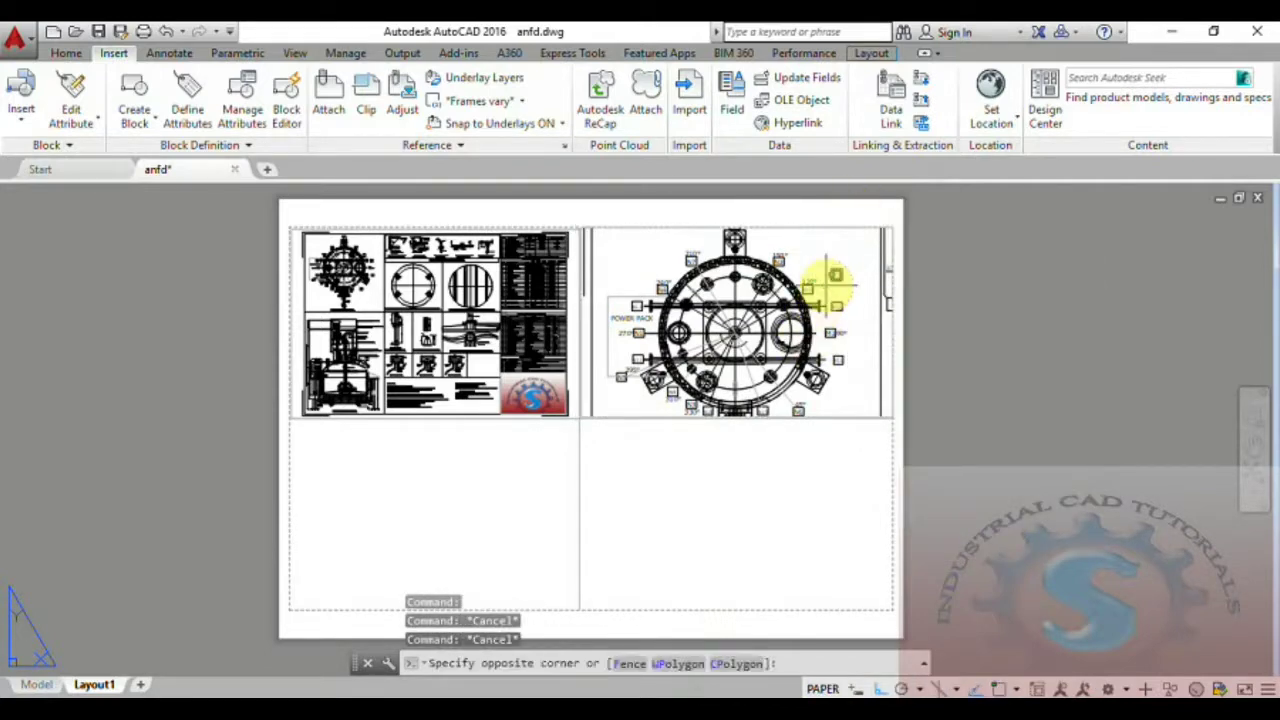
double_click(790, 335)
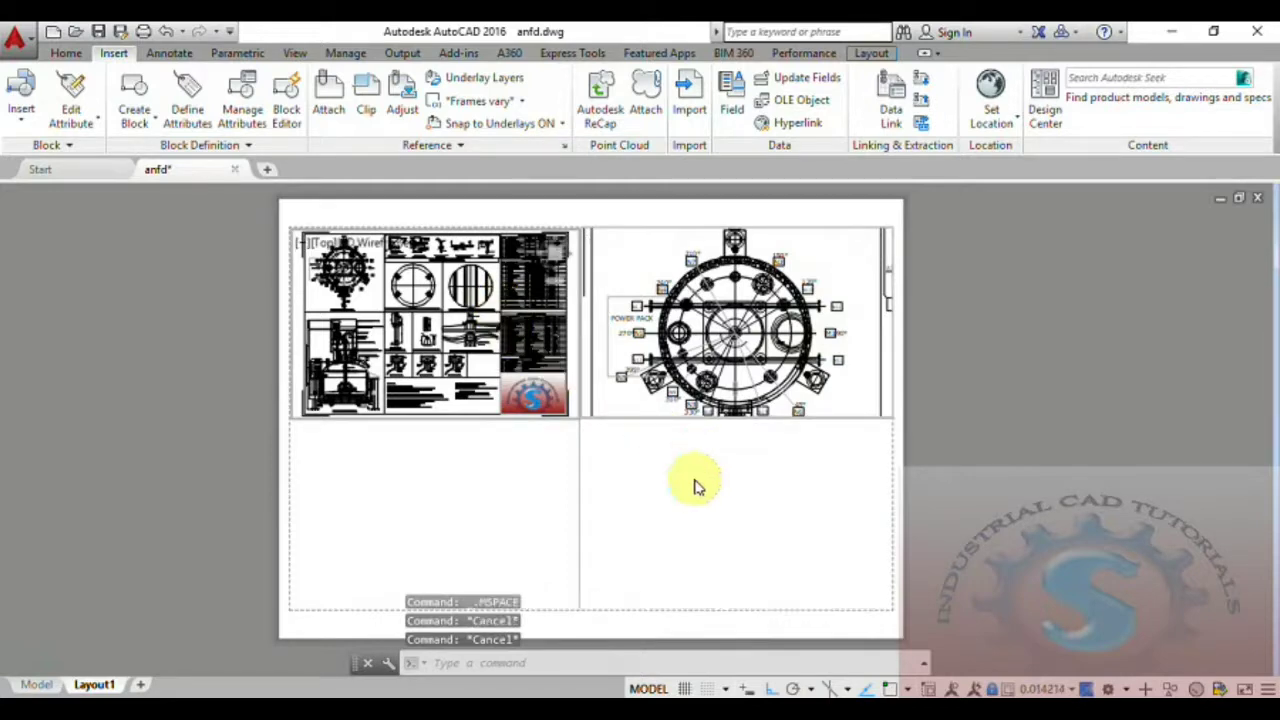
scroll(692, 484, "down", 2)
scroll(692, 484, "down", 2)
scroll(688, 486, "up", 3)
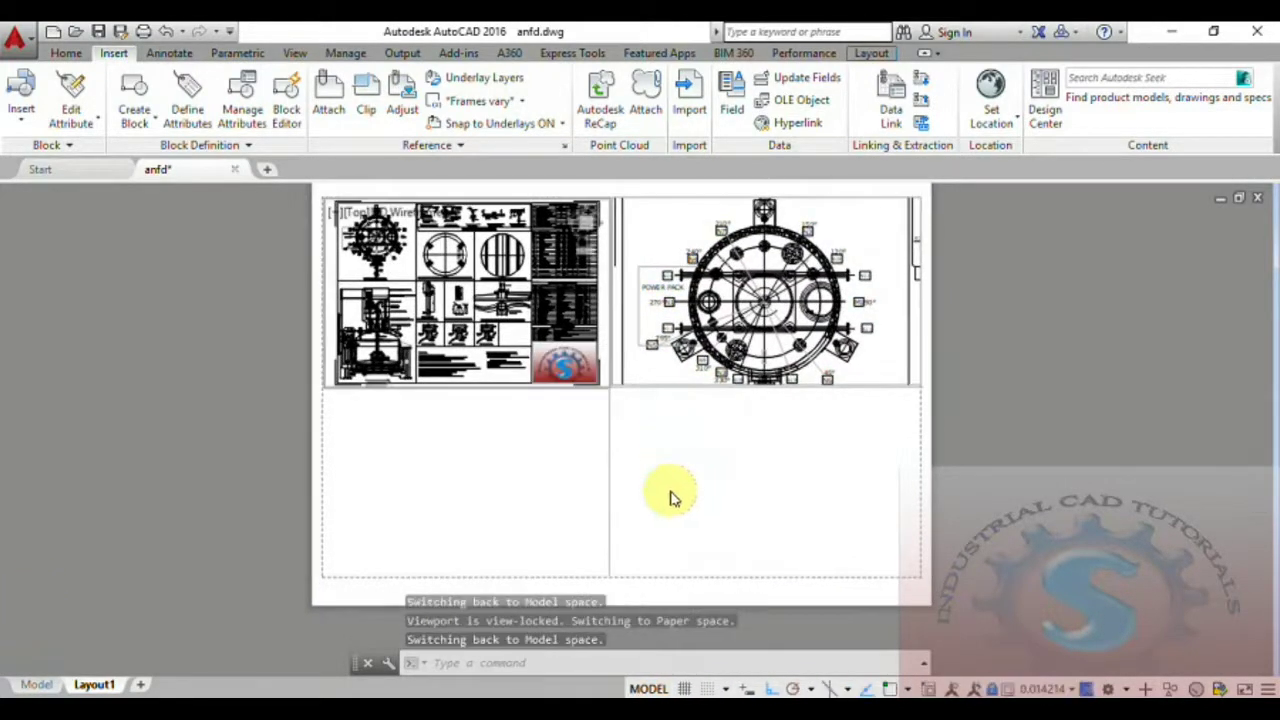
Create a rectangular viewport filling the sheet's lower-left quarter with MVIEW
left_click(483, 669)
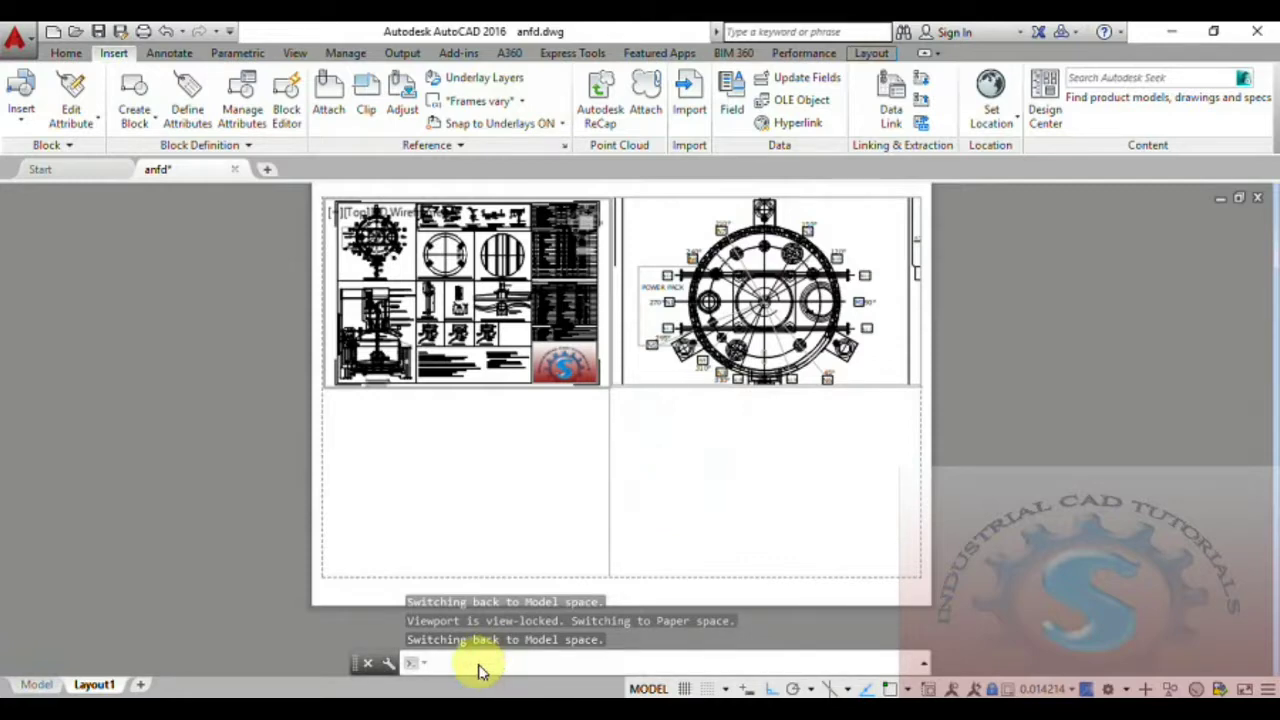
type("MVIEW")
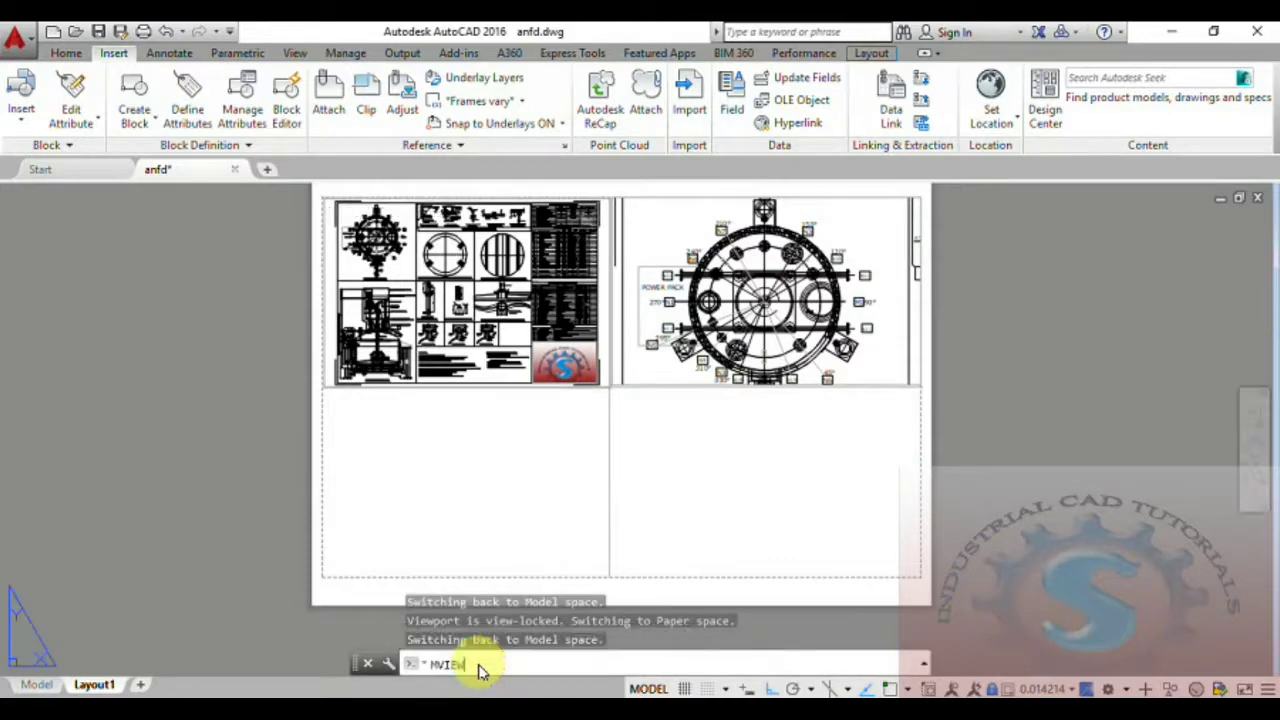
key("Return")
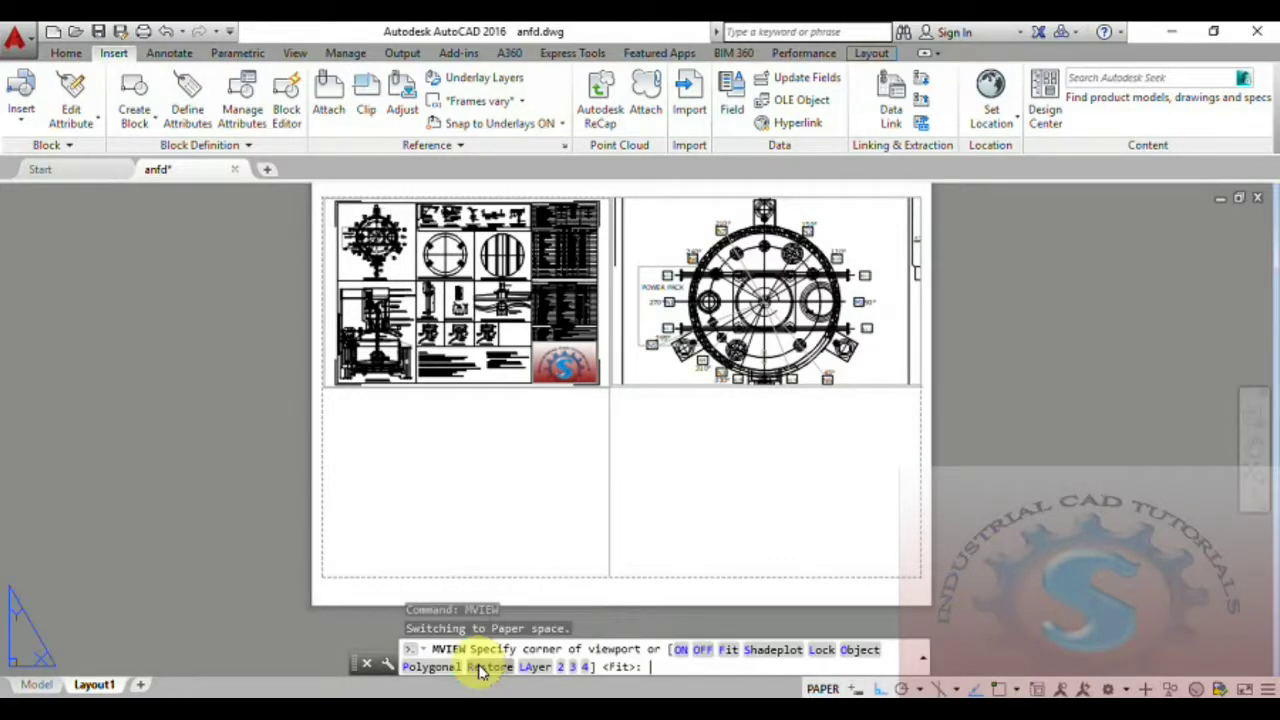
left_click(322, 392)
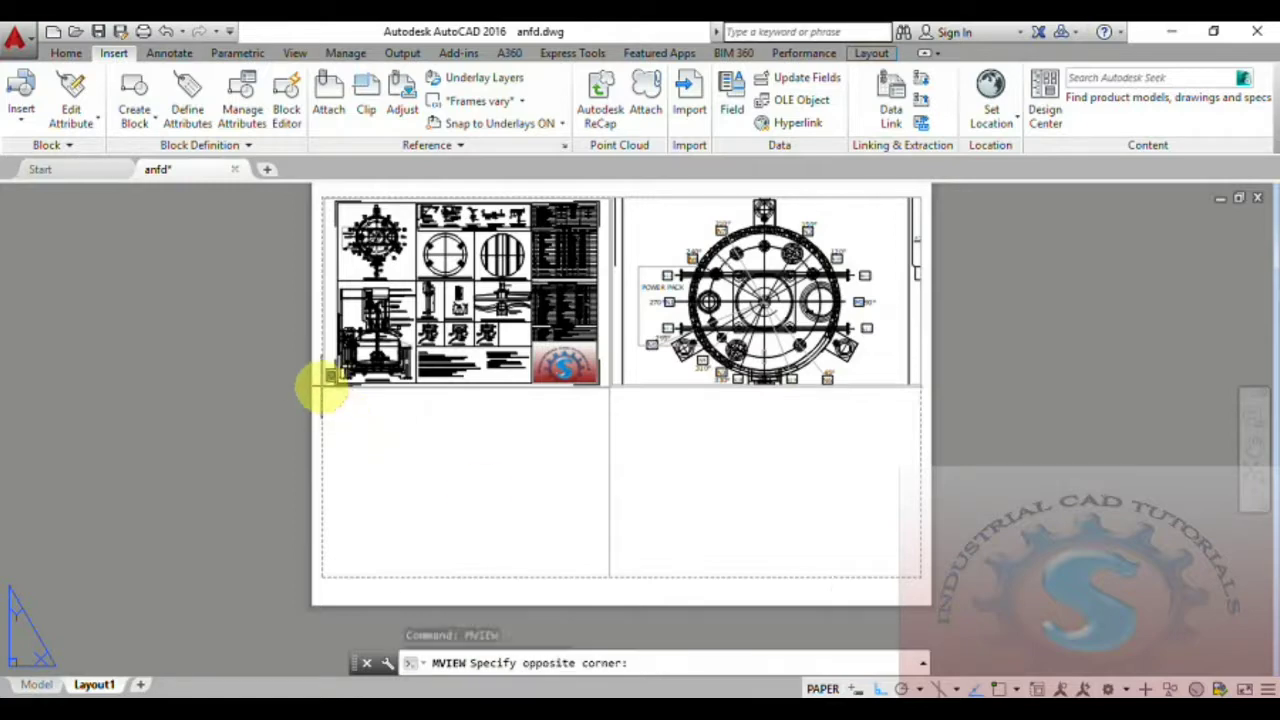
left_click(607, 576)
Frame the Design Data & Design Code table in the sheet's lower-left viewport
scroll(423, 471, "up", 5)
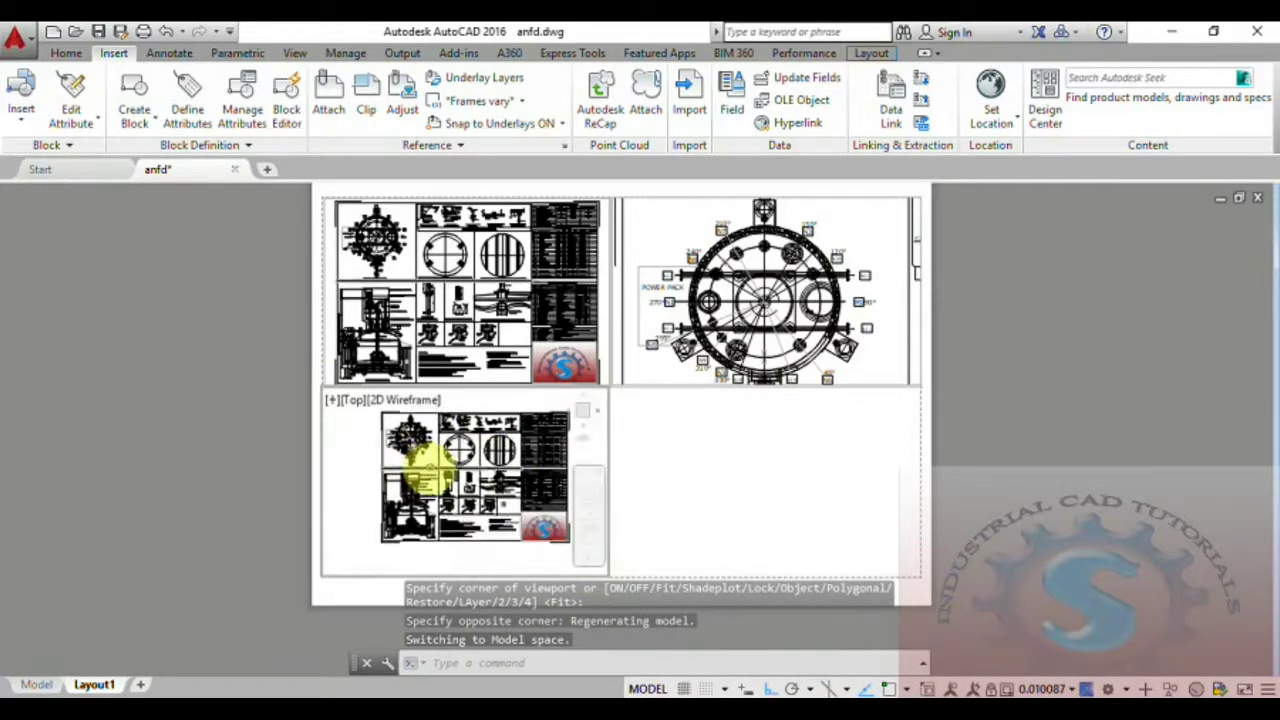
scroll(514, 523, "up", 3)
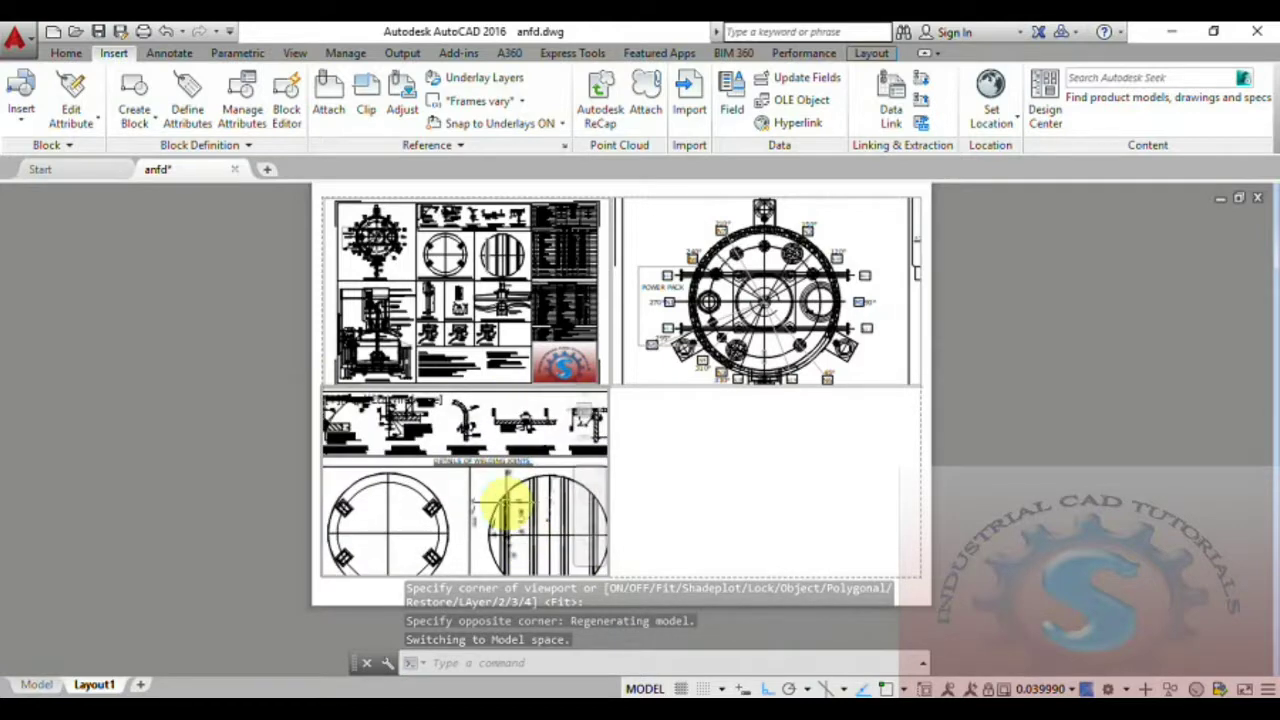
scroll(517, 517, "down", 4)
middle_click_drag(517, 517, 423, 452)
scroll(500, 495, "up", 4)
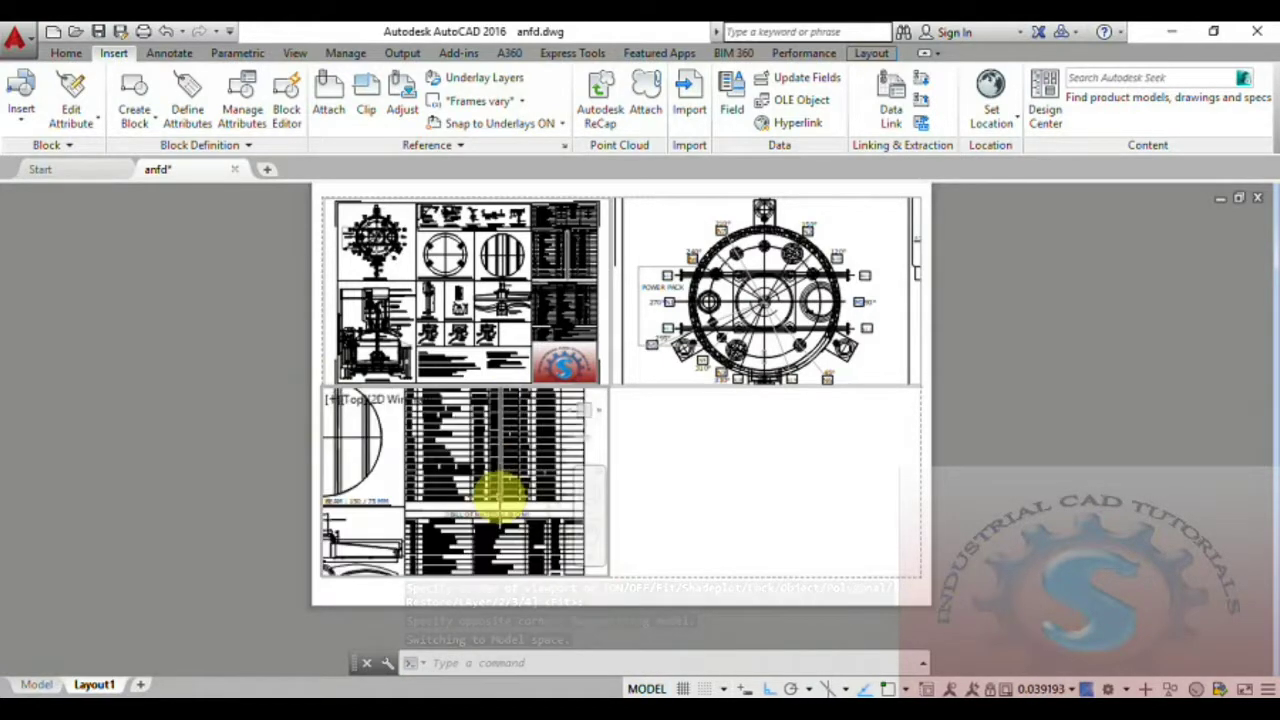
scroll(447, 540, "up", 5)
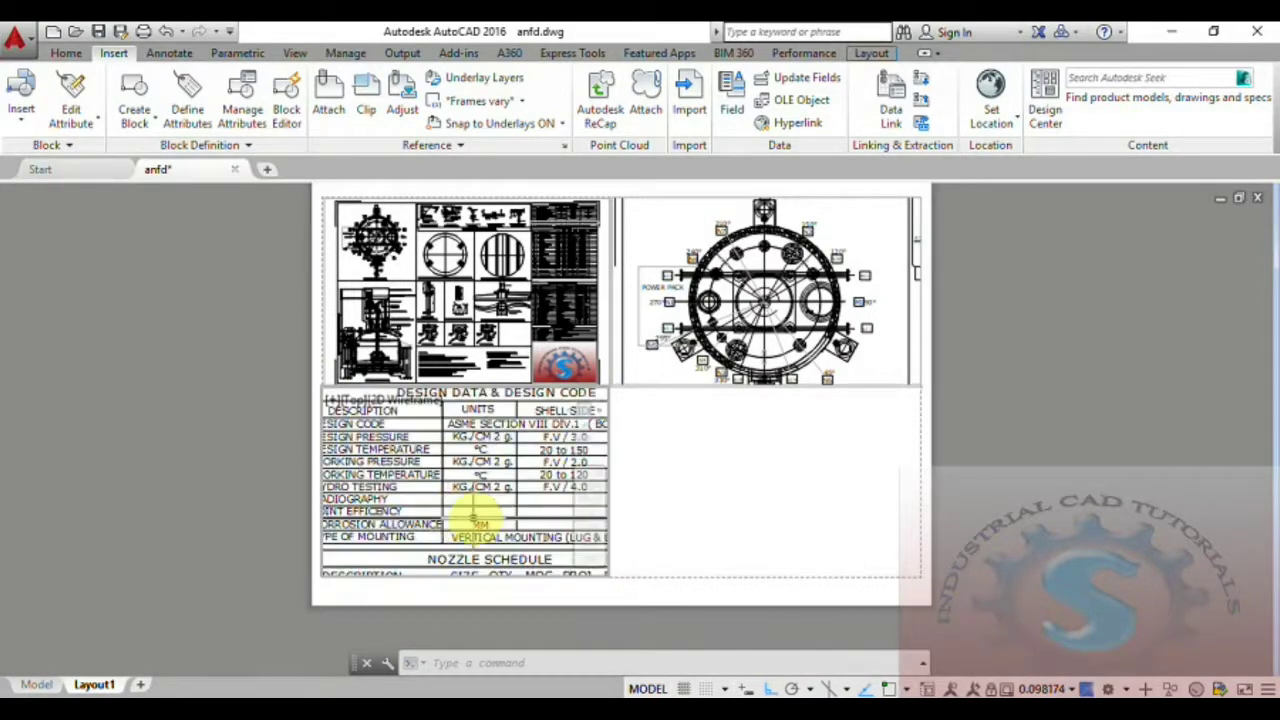
scroll(475, 546, "down", 1)
scroll(474, 545, "up", 1)
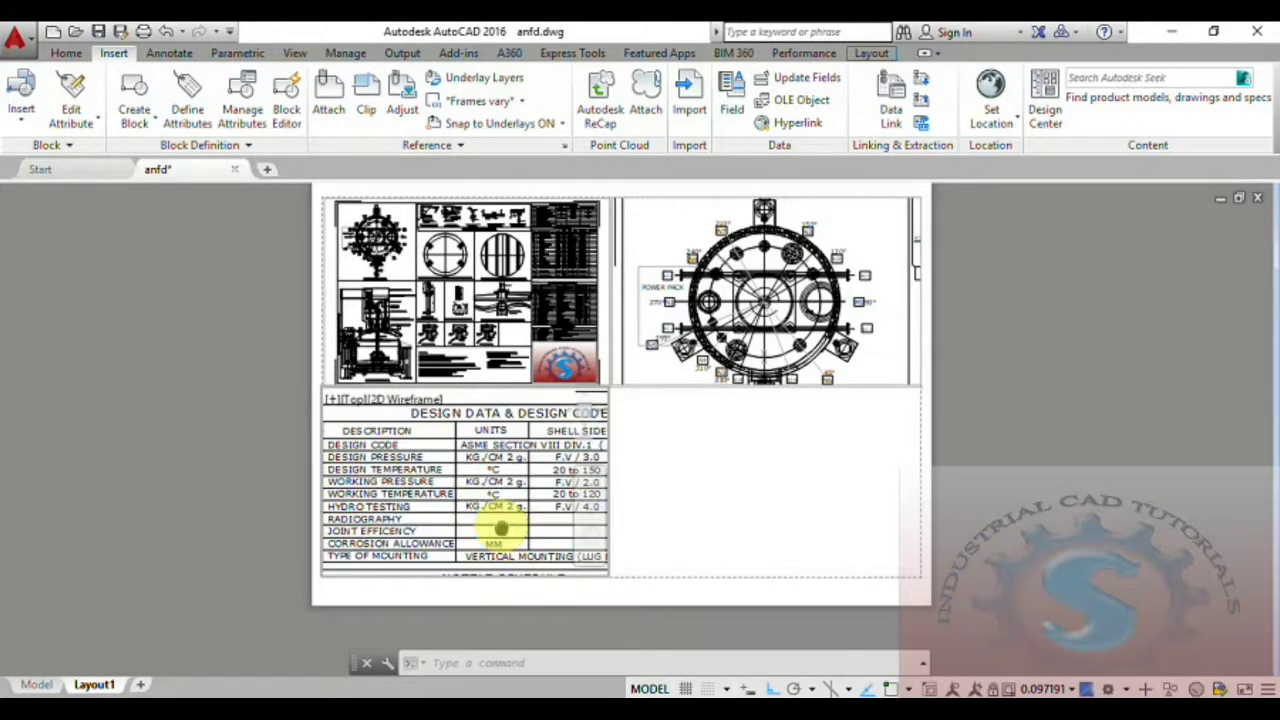
scroll(500, 526, "down", 2)
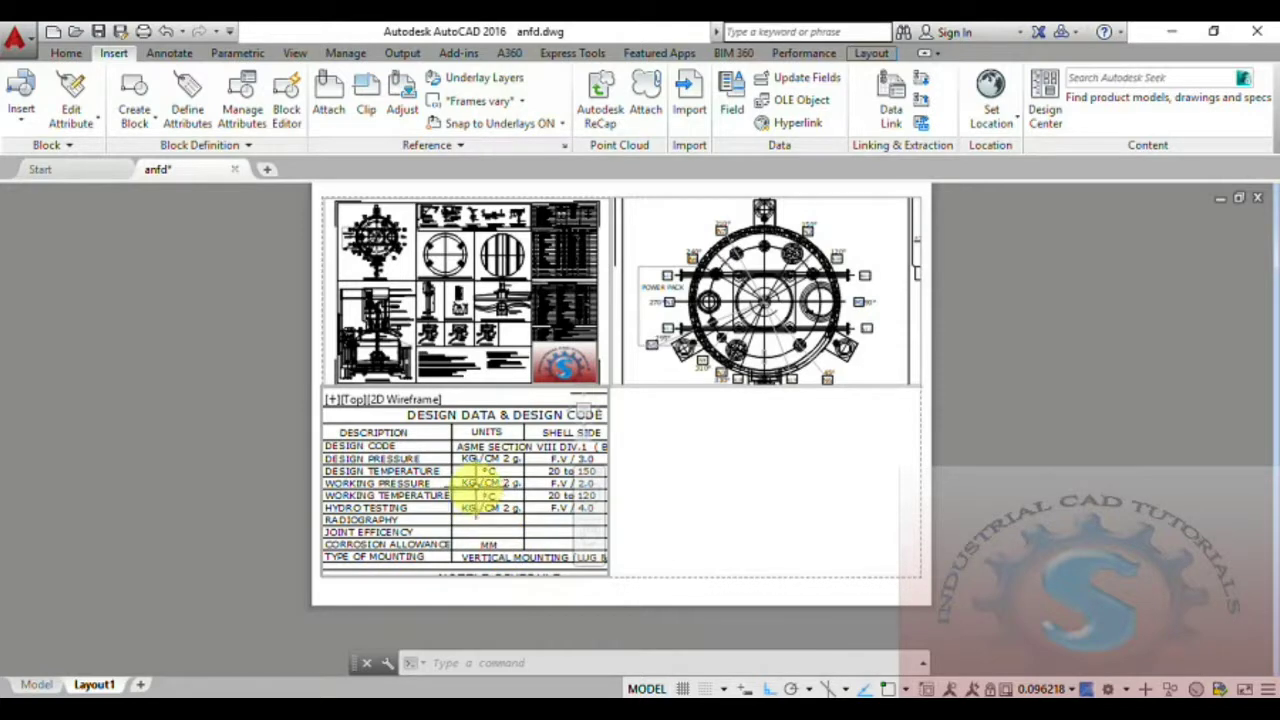
Return to paper space with PS, lock the display of the lower-left viewport and close its properties
left_click(481, 667)
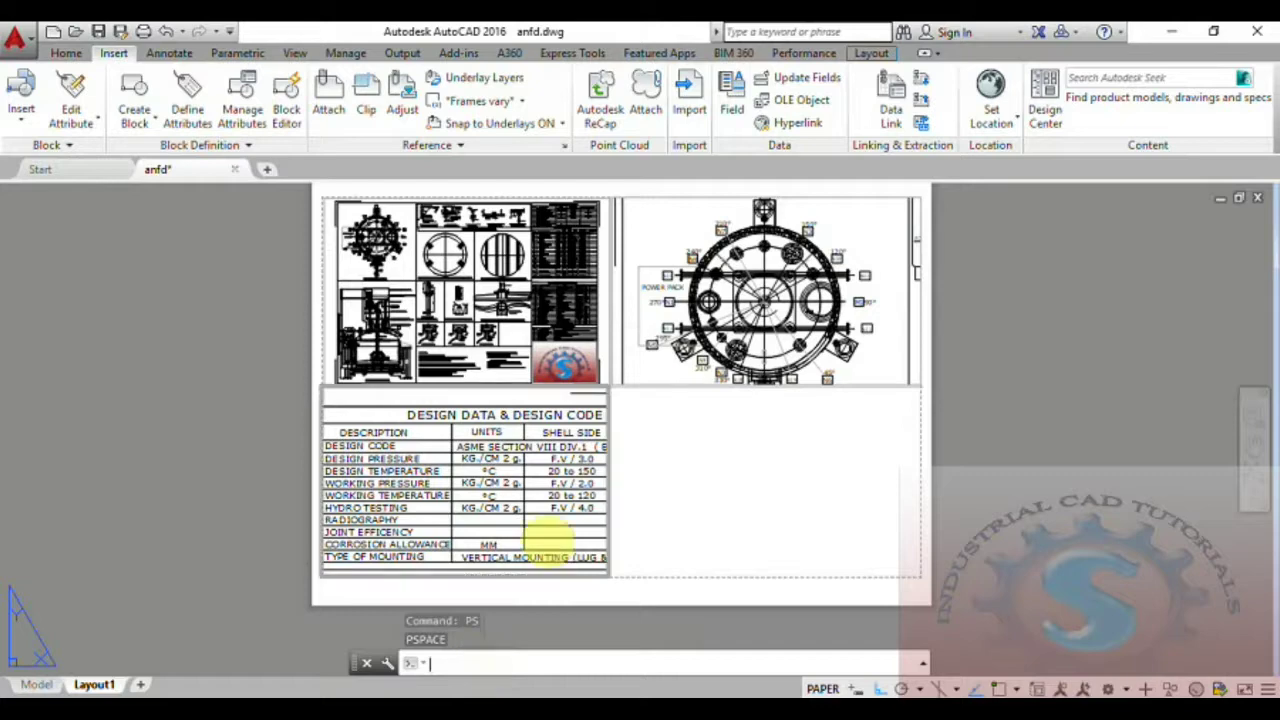
left_click(566, 574)
right_click(565, 585)
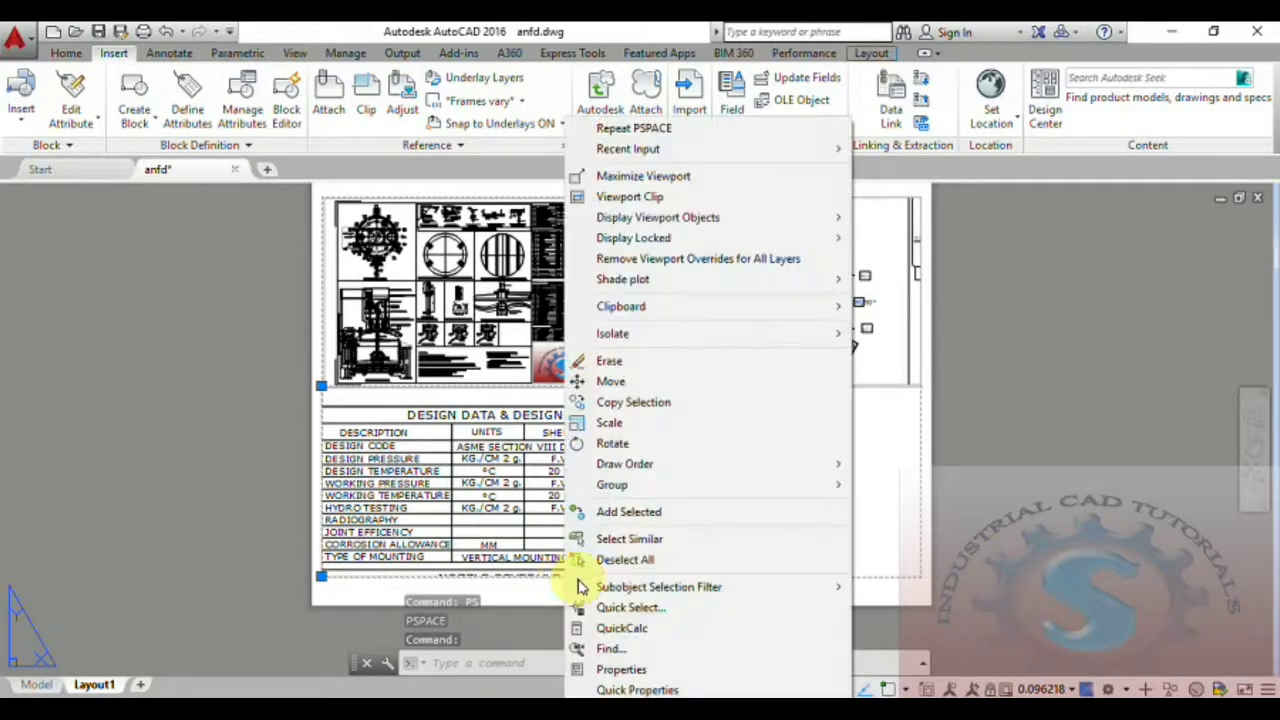
left_click(657, 670)
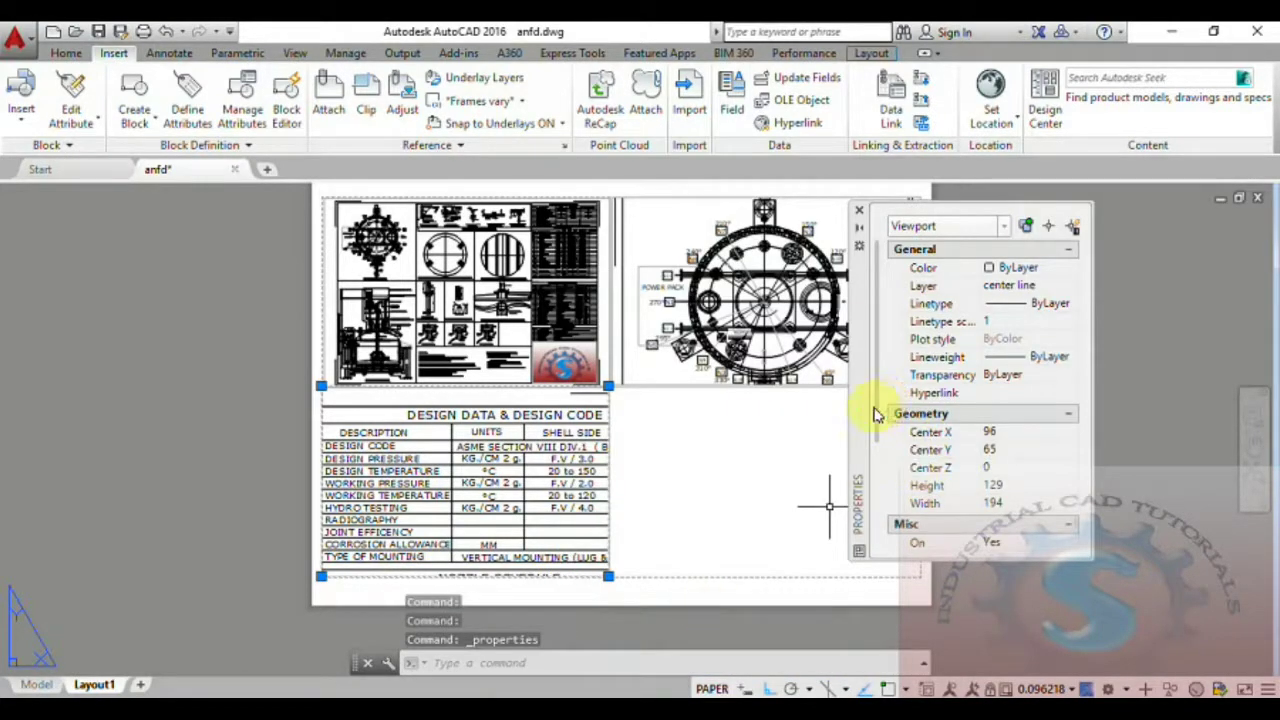
left_click_drag(876, 414, 876, 558)
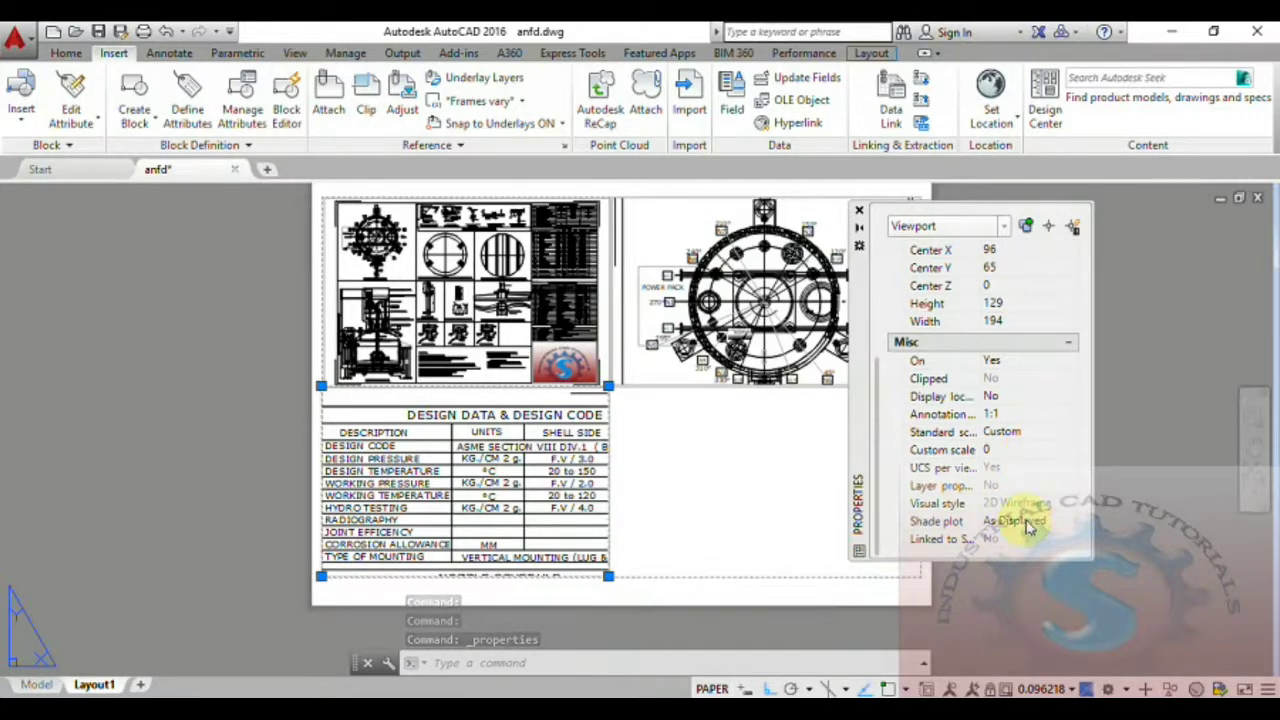
left_click(1017, 403)
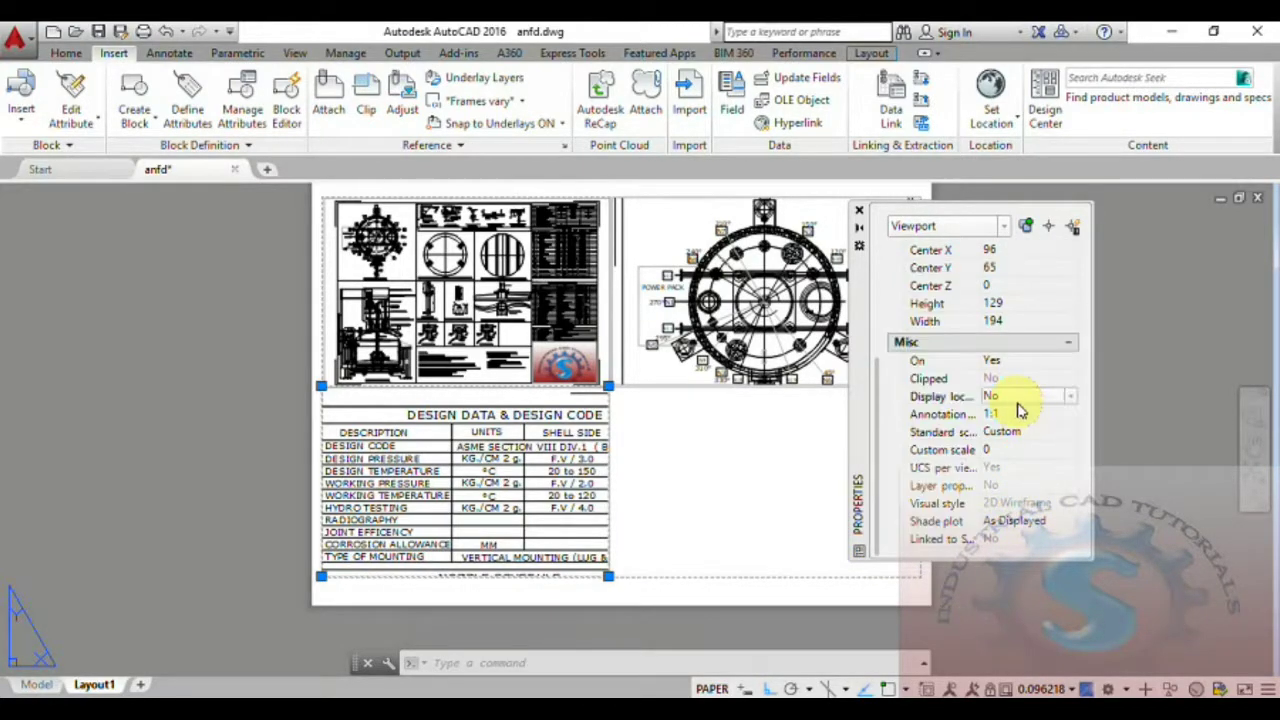
left_click(1000, 413)
left_click(745, 468)
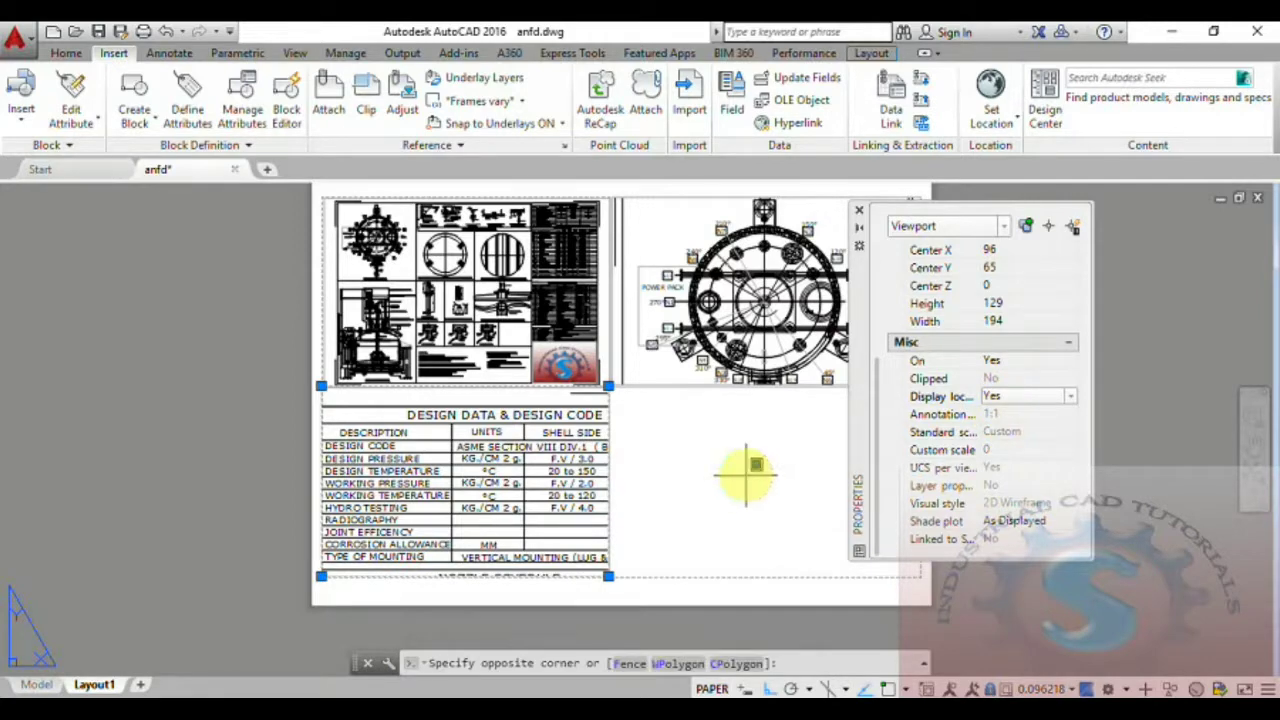
key("Escape")
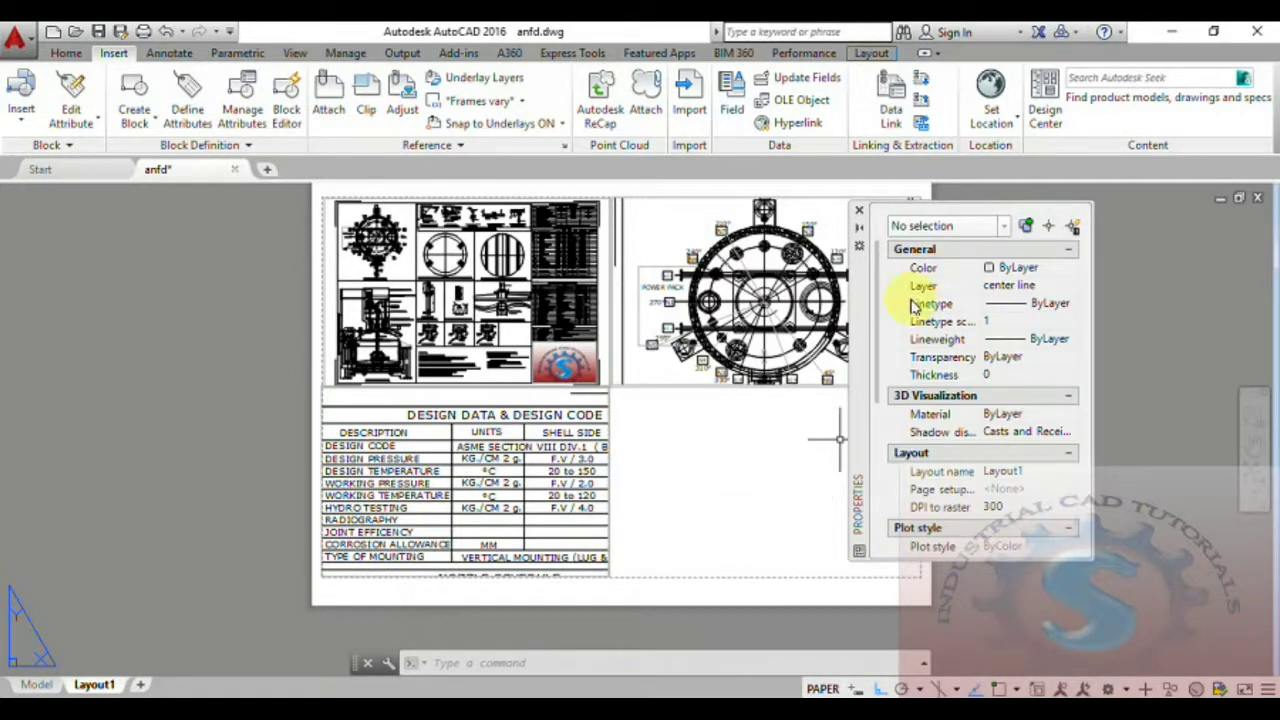
left_click(860, 214)
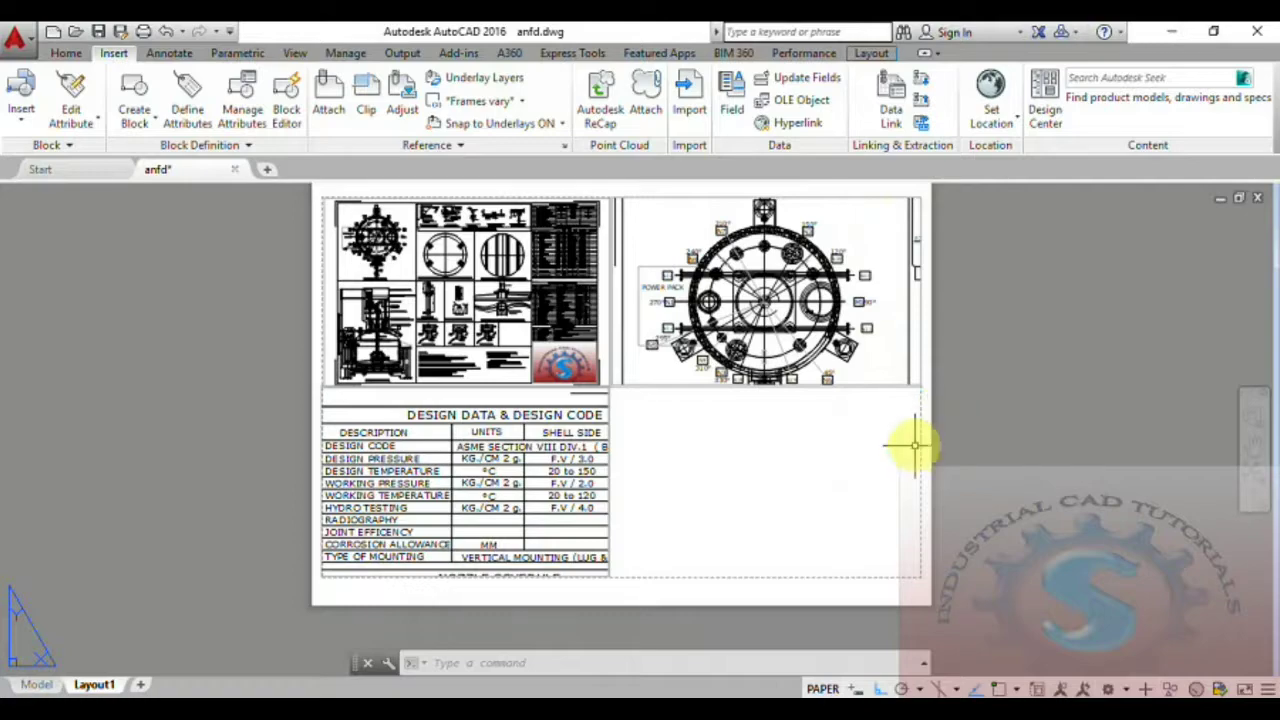
scroll(817, 474, "down", 2)
scroll(815, 478, "up", 4)
scroll(814, 480, "down", 4)
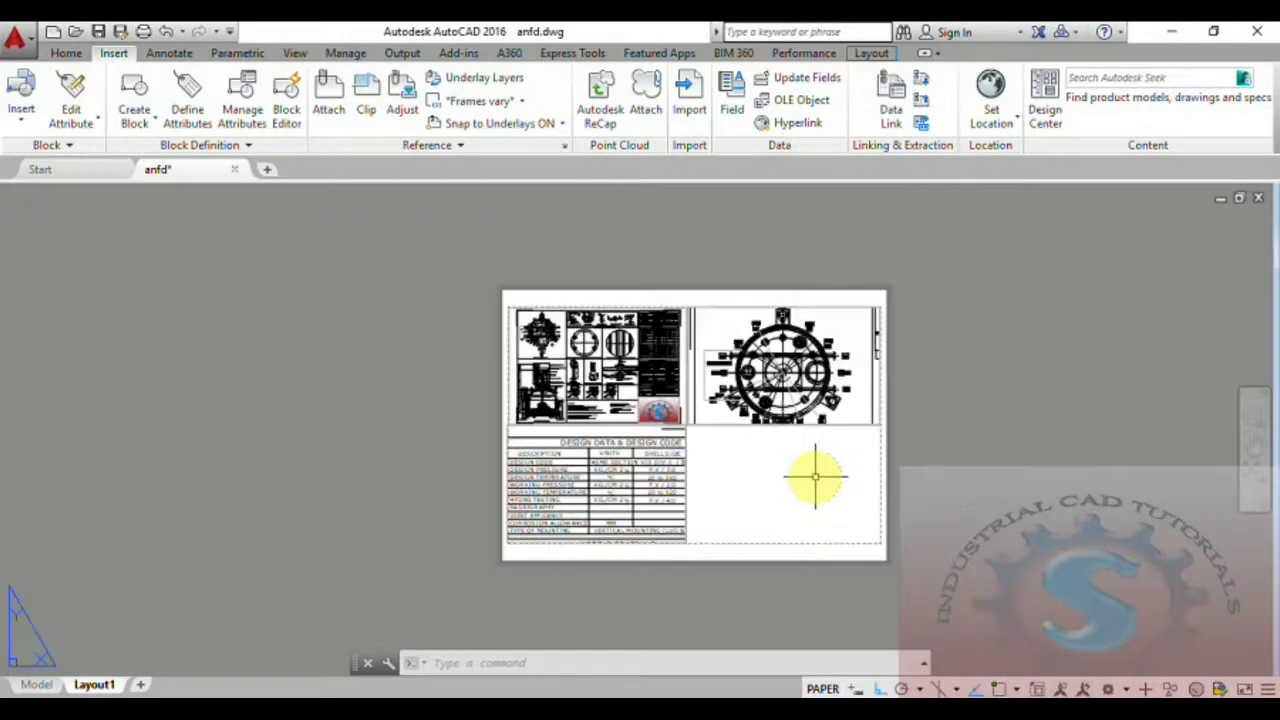
scroll(817, 480, "up", 3)
mouse_move(775, 502)
middle_mouse_down()
mouse_move(756, 507)
mouse_move(772, 486)
middle_mouse_up()
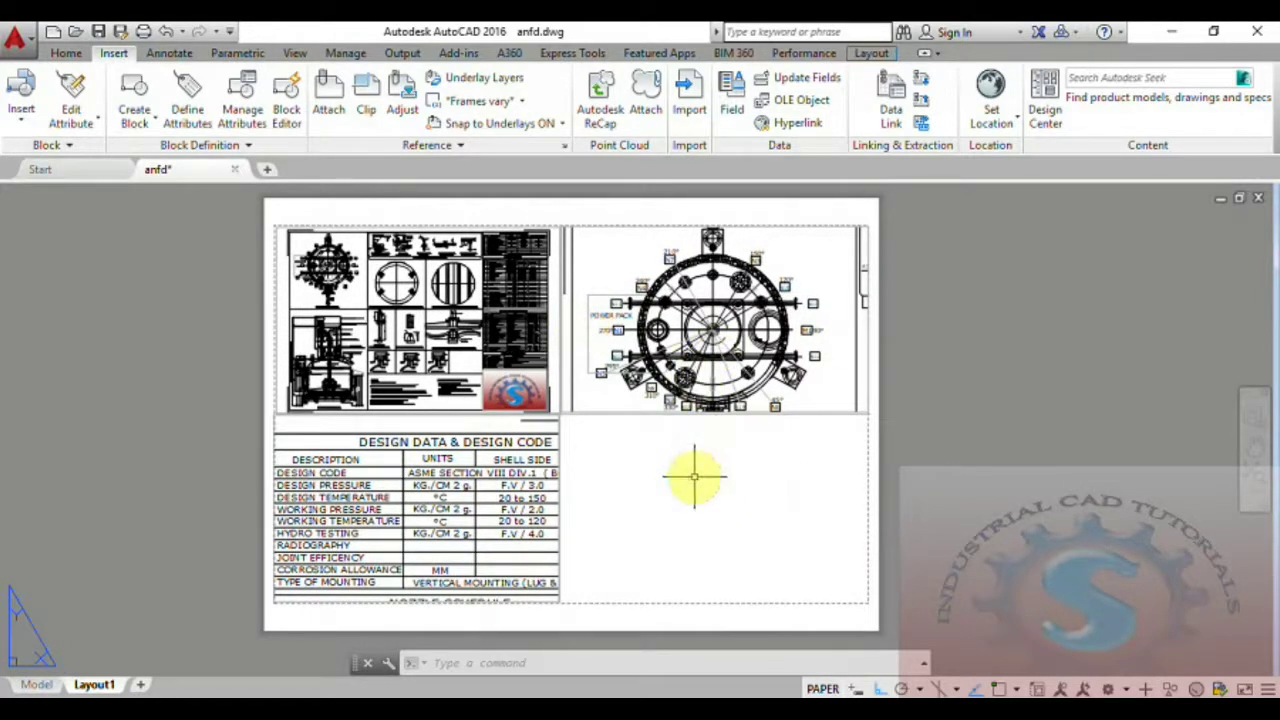
middle_click_drag(694, 477, 687, 468)
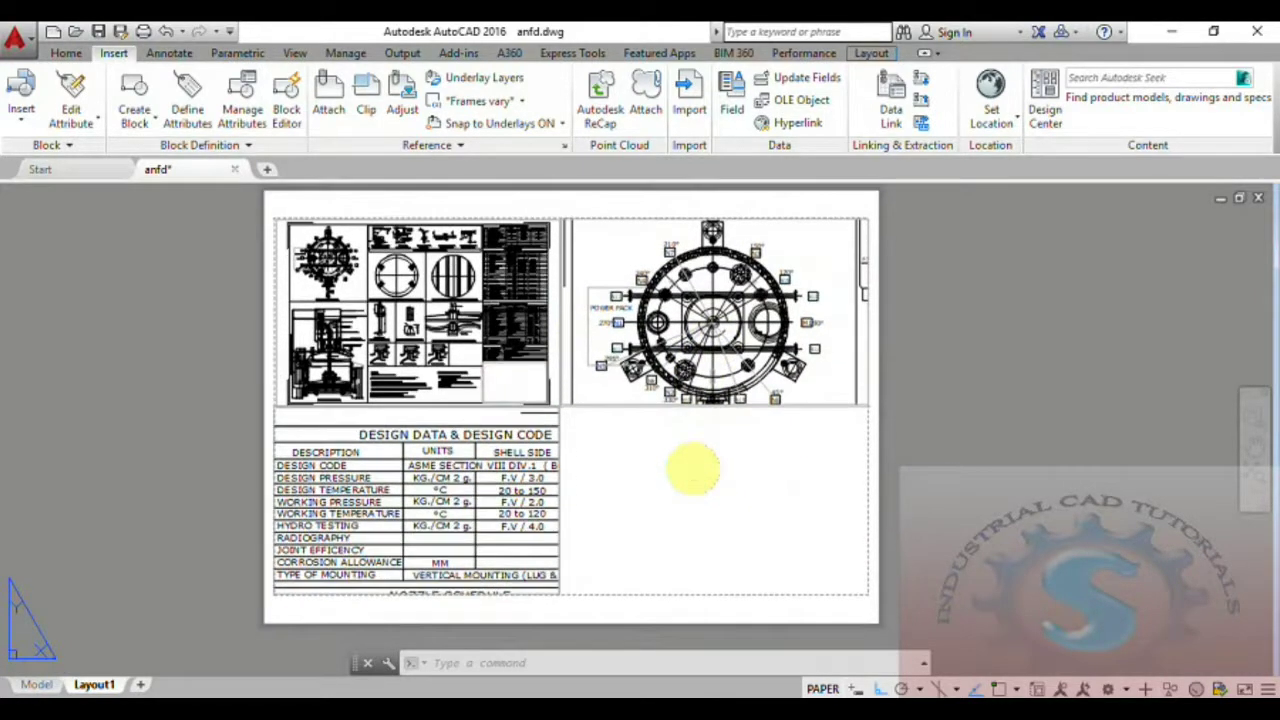
Create a rectangular viewport filling the sheet's empty lower-right quarter with MVIEW
left_click(486, 663)
key("F7")
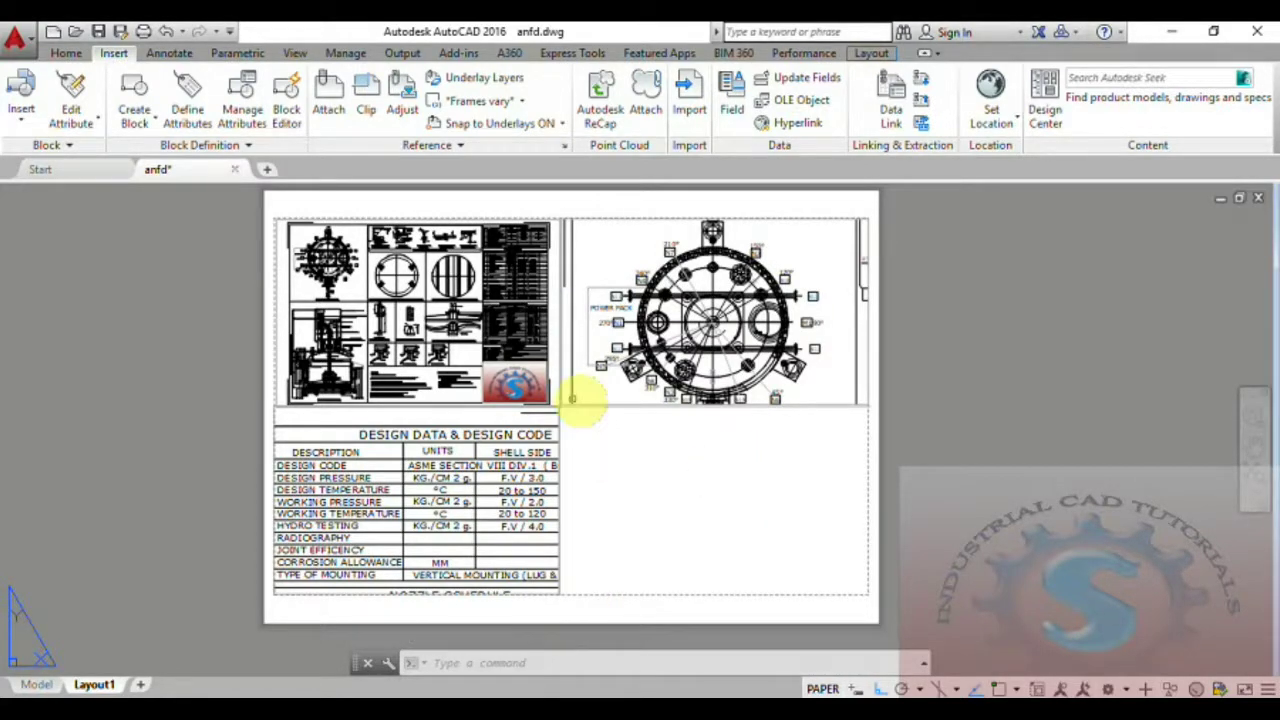
scroll(685, 490, "down", 4)
scroll(685, 490, "up", 4)
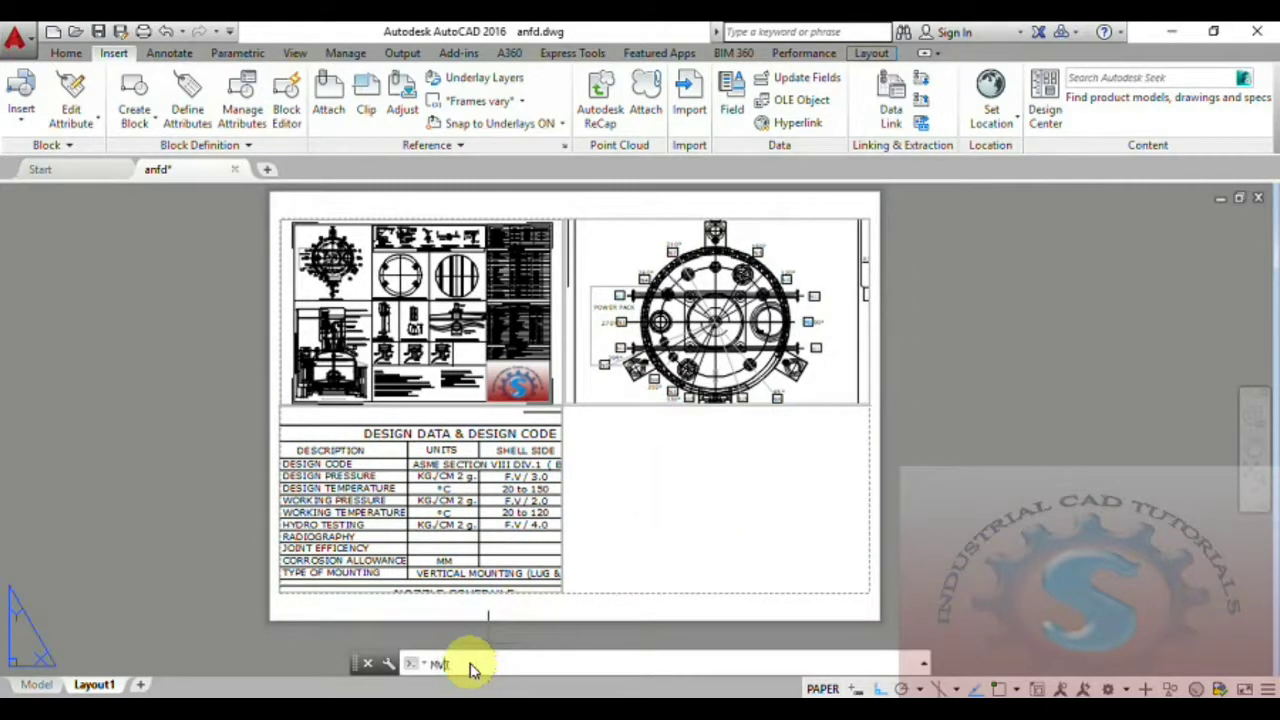
key("Return")
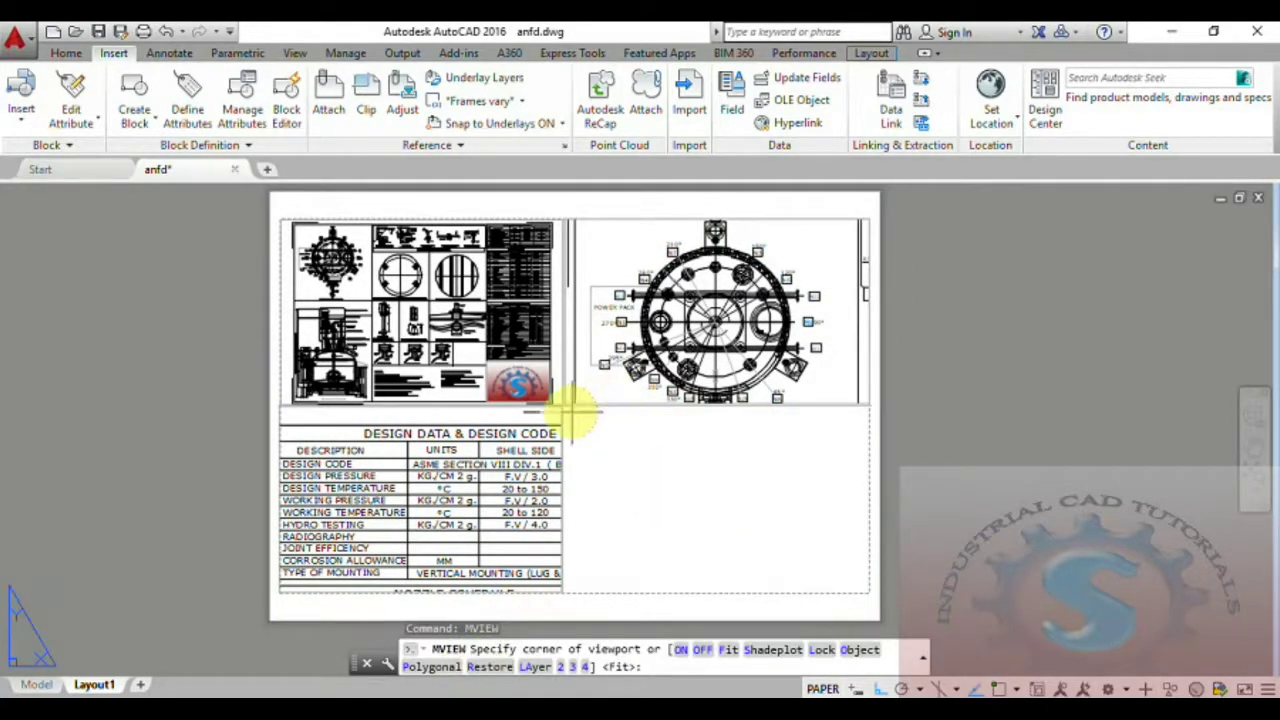
scroll(575, 412, "up", 4)
scroll(557, 403, "down", 4)
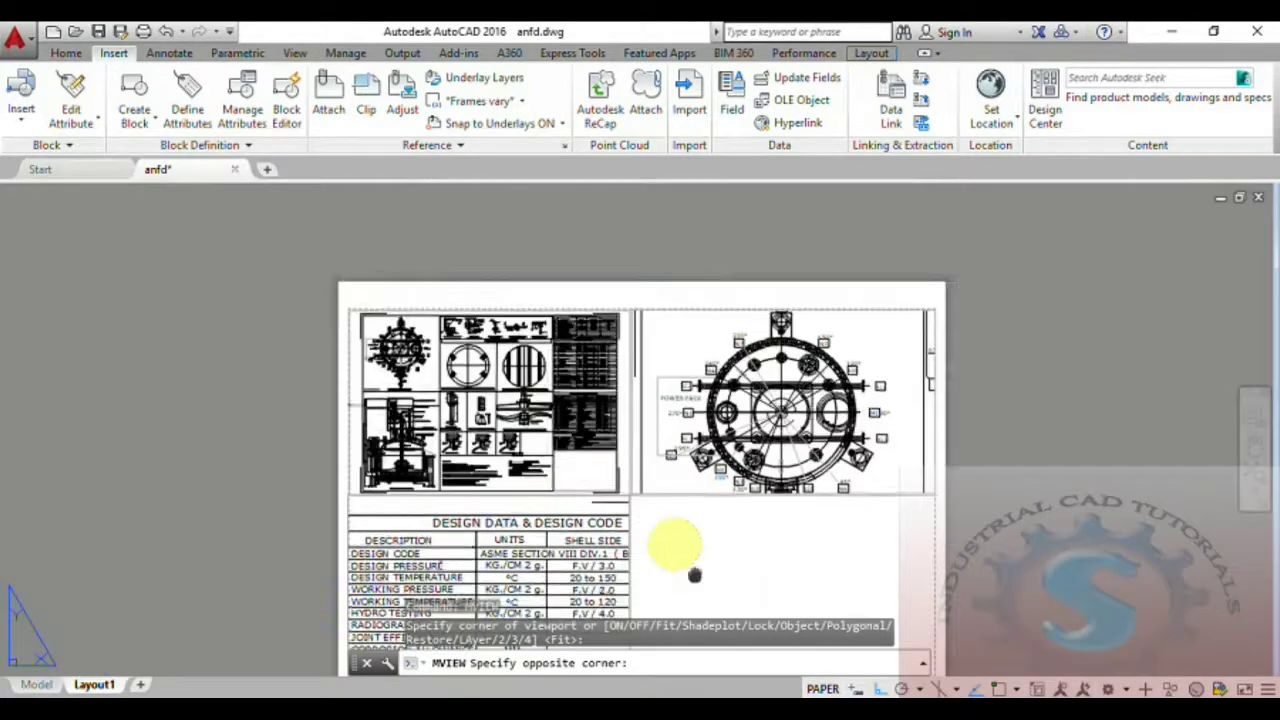
left_click(493, 270)
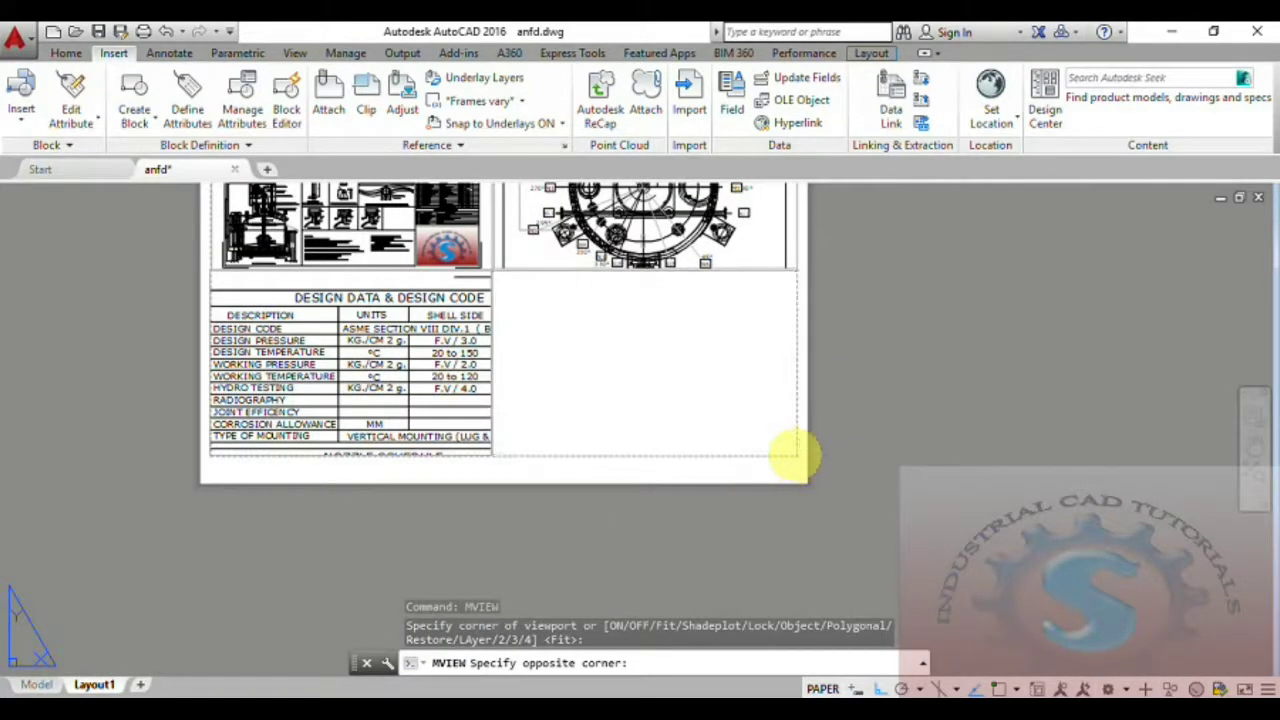
left_click(792, 456)
Try to zoom to the Bill of Material and Brought Out Items tables in the lower-right viewport using ZOOM Object from paper space
scroll(729, 429, "up", 1)
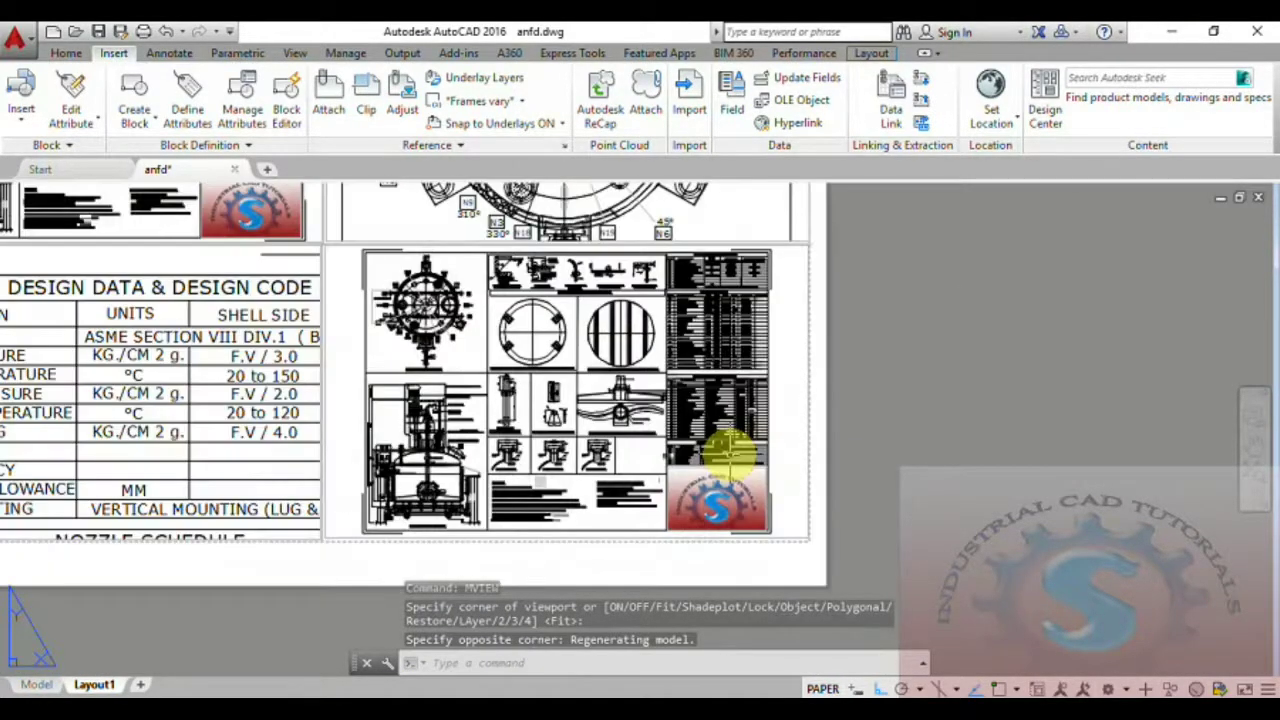
scroll(729, 457, "down", 1)
middle_click_drag(717, 455, 689, 455)
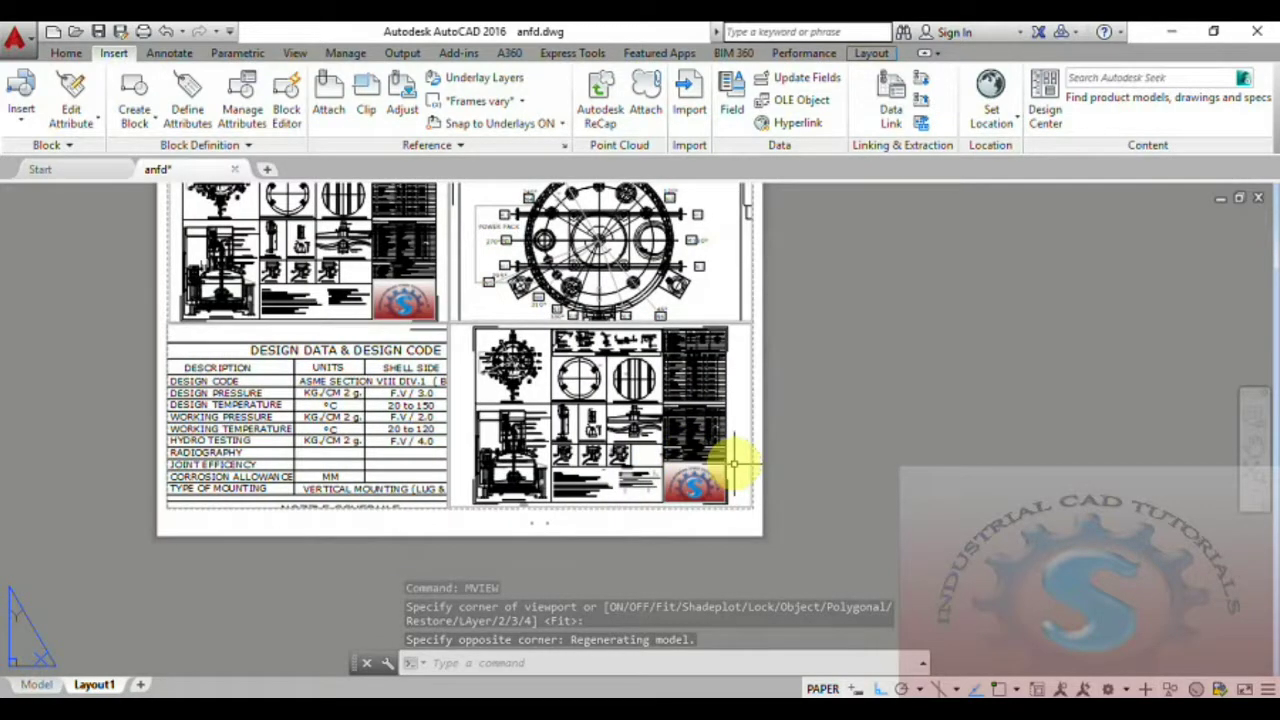
type("z")
key("Return")
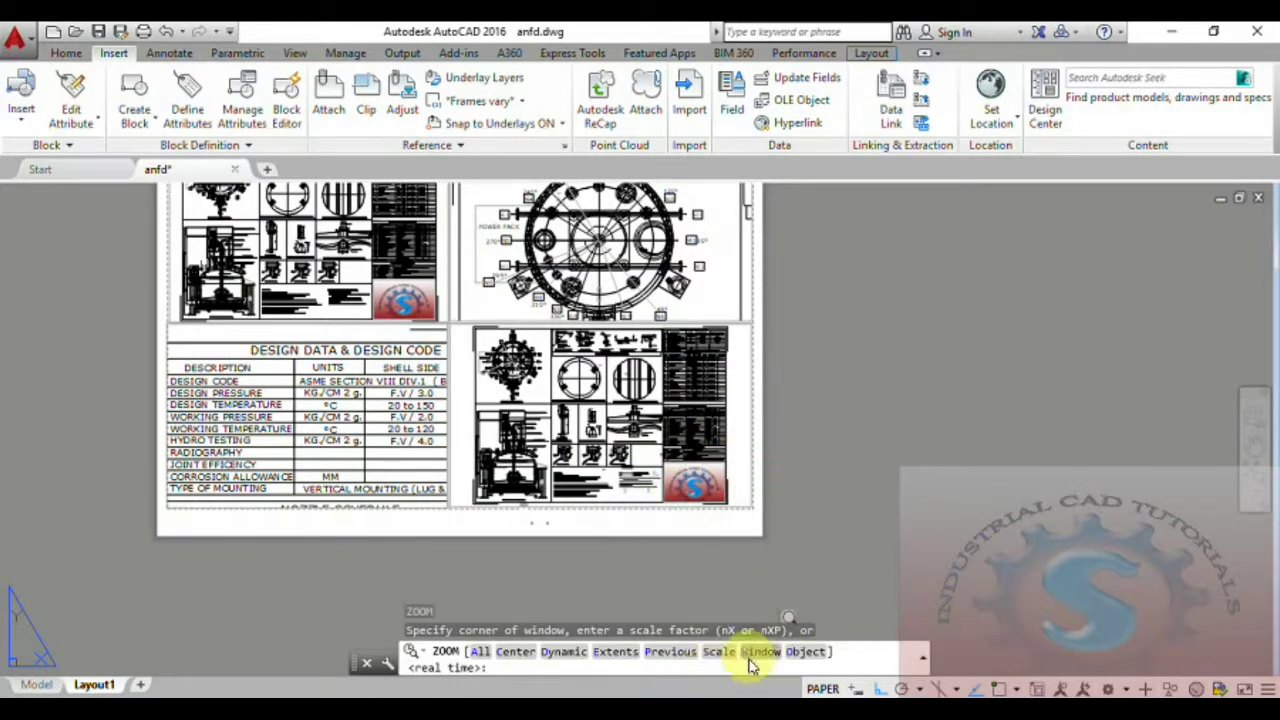
left_click(805, 651)
scroll(623, 380, "up", 5)
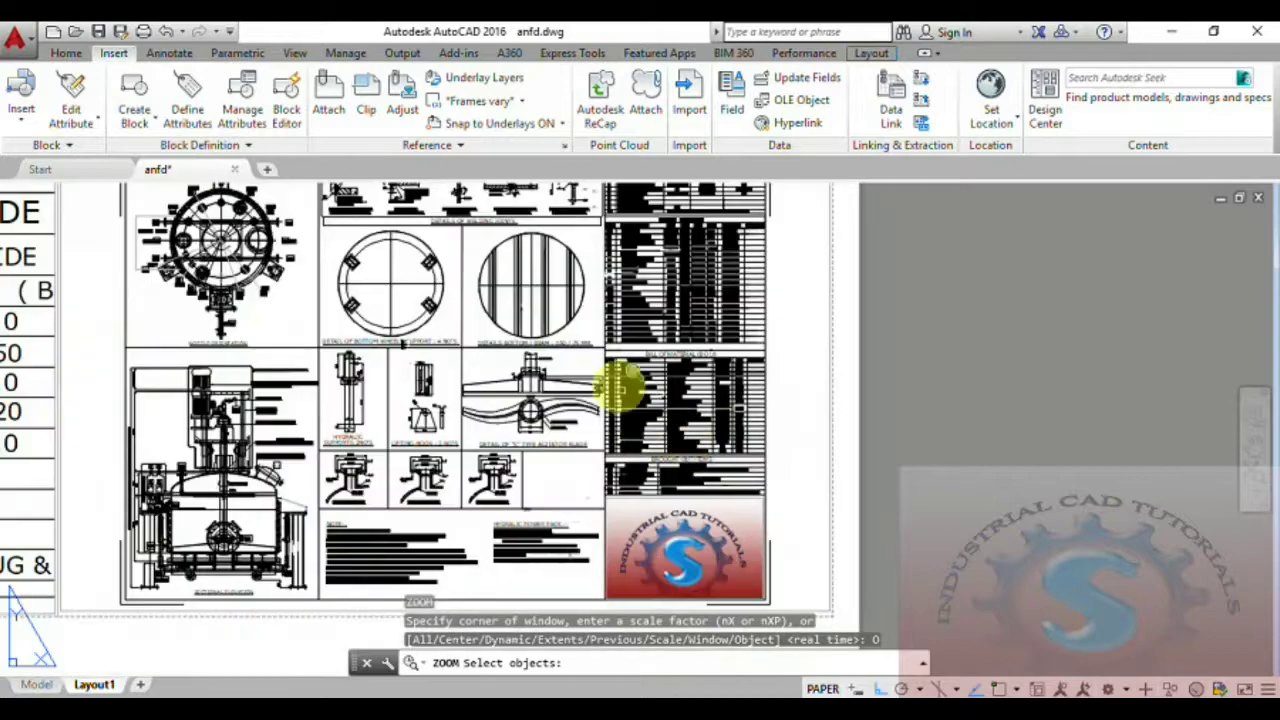
scroll(610, 357, "up", 3)
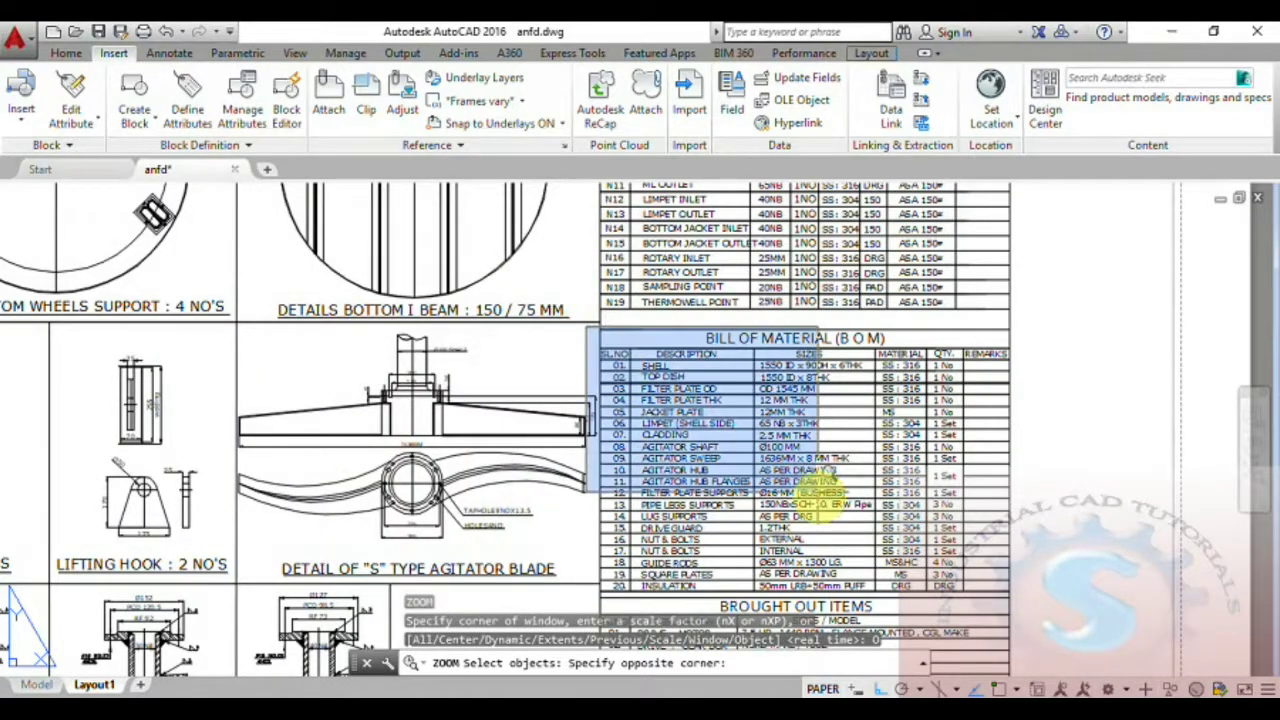
scroll(829, 500, "down", 4)
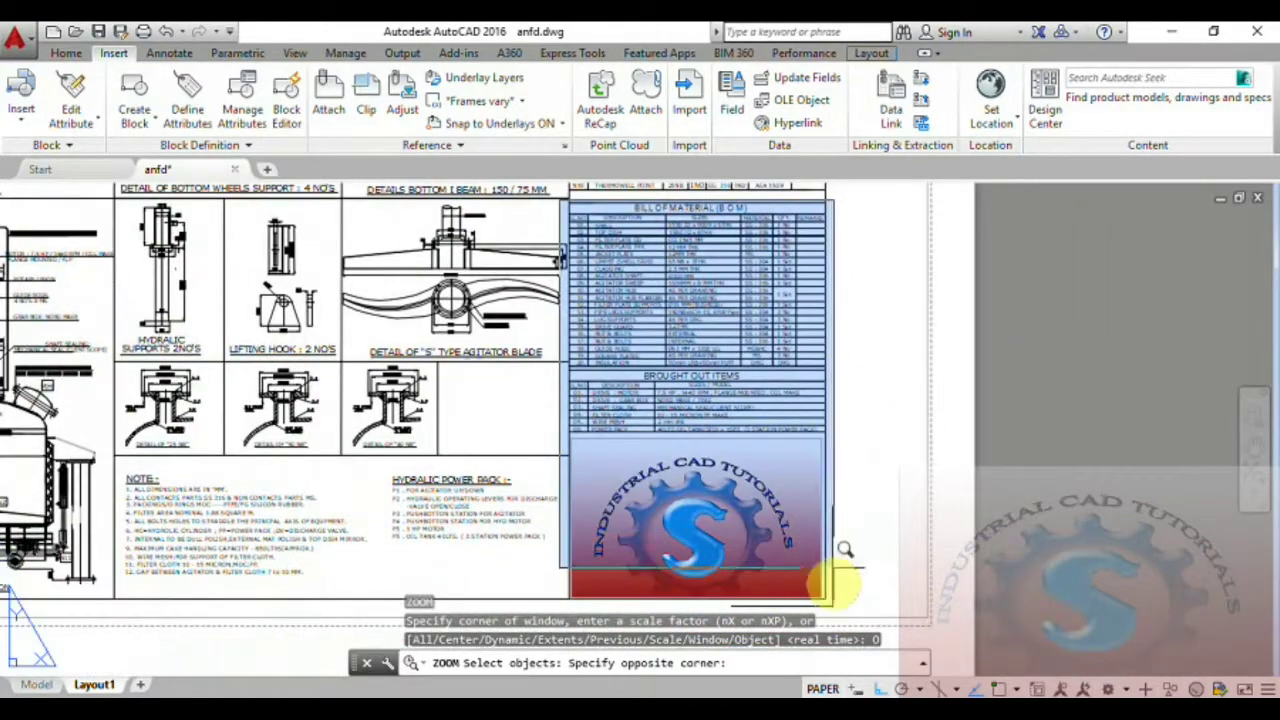
middle_click_drag(832, 586, 813, 516)
left_click(820, 541)
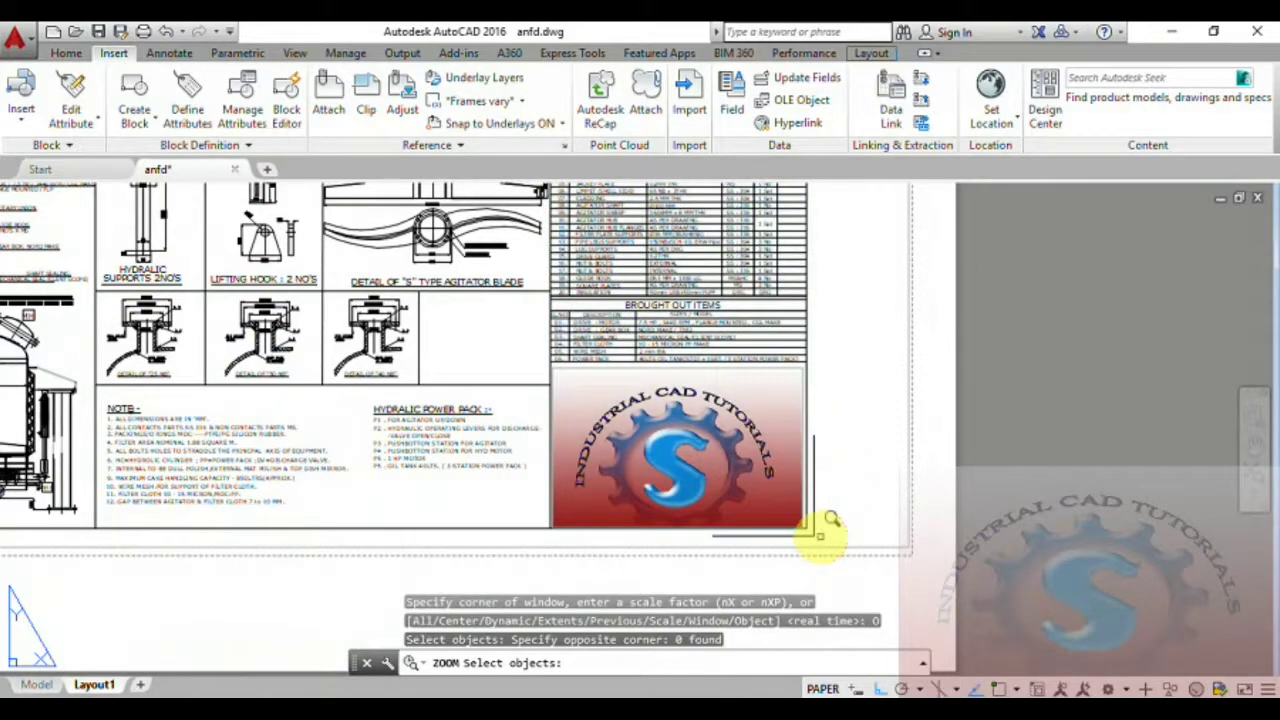
key("Return")
scroll(768, 400, "down", 4)
middle_click_drag(760, 432, 664, 557)
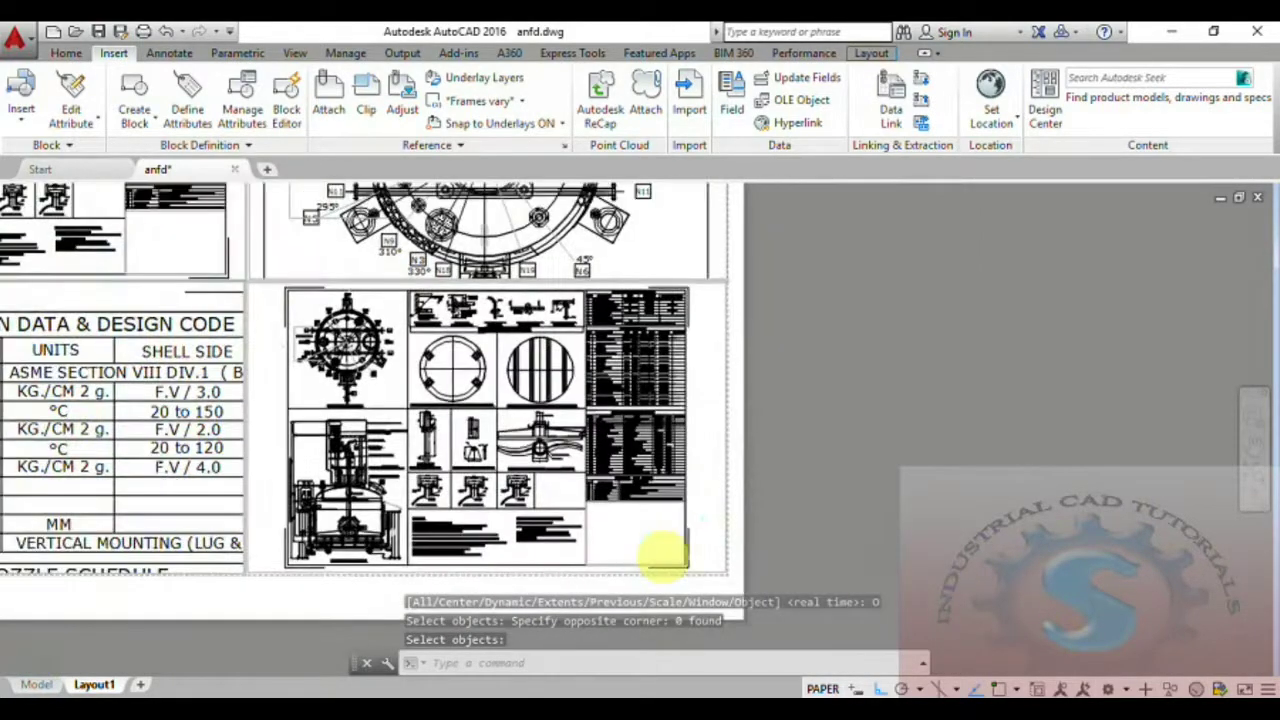
scroll(700, 449, "down", 3)
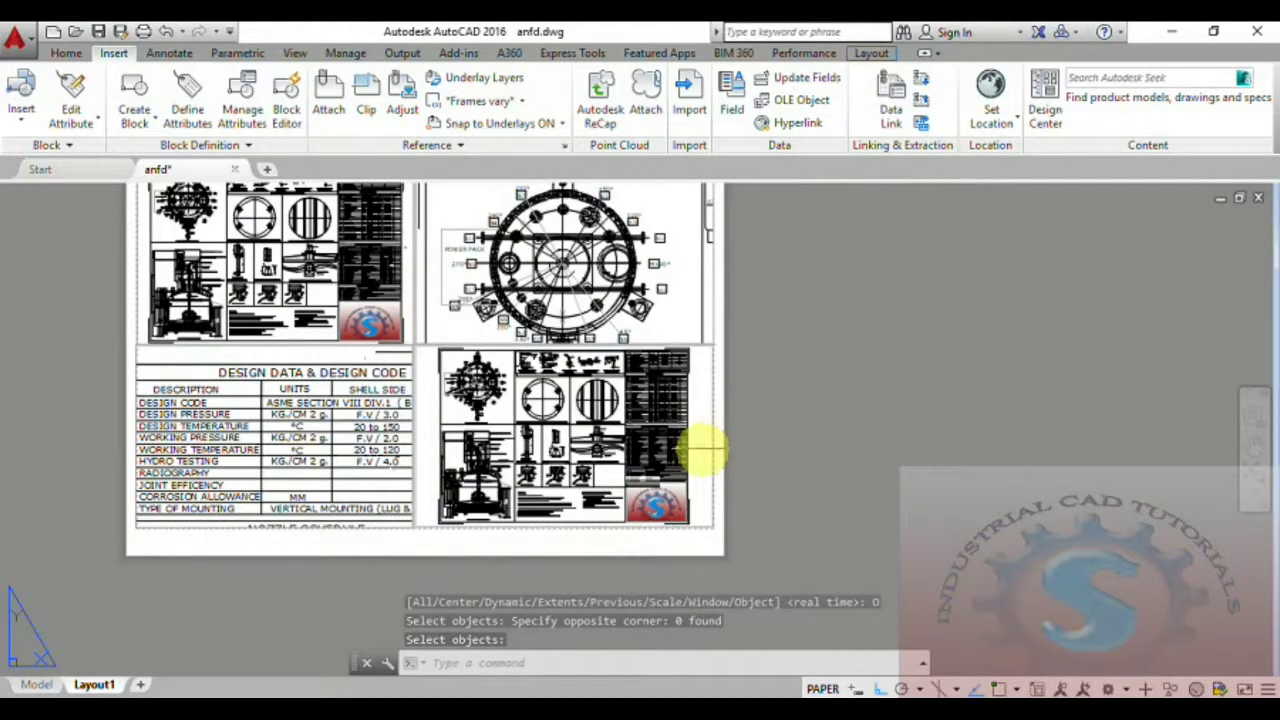
Activate the sheet's lower-right viewport and frame the Brought Out Items table and the Industrial CAD Tutorials logo in it
double_click(692, 456)
key("Escape")
key("Escape")
scroll(646, 454, "up", 5)
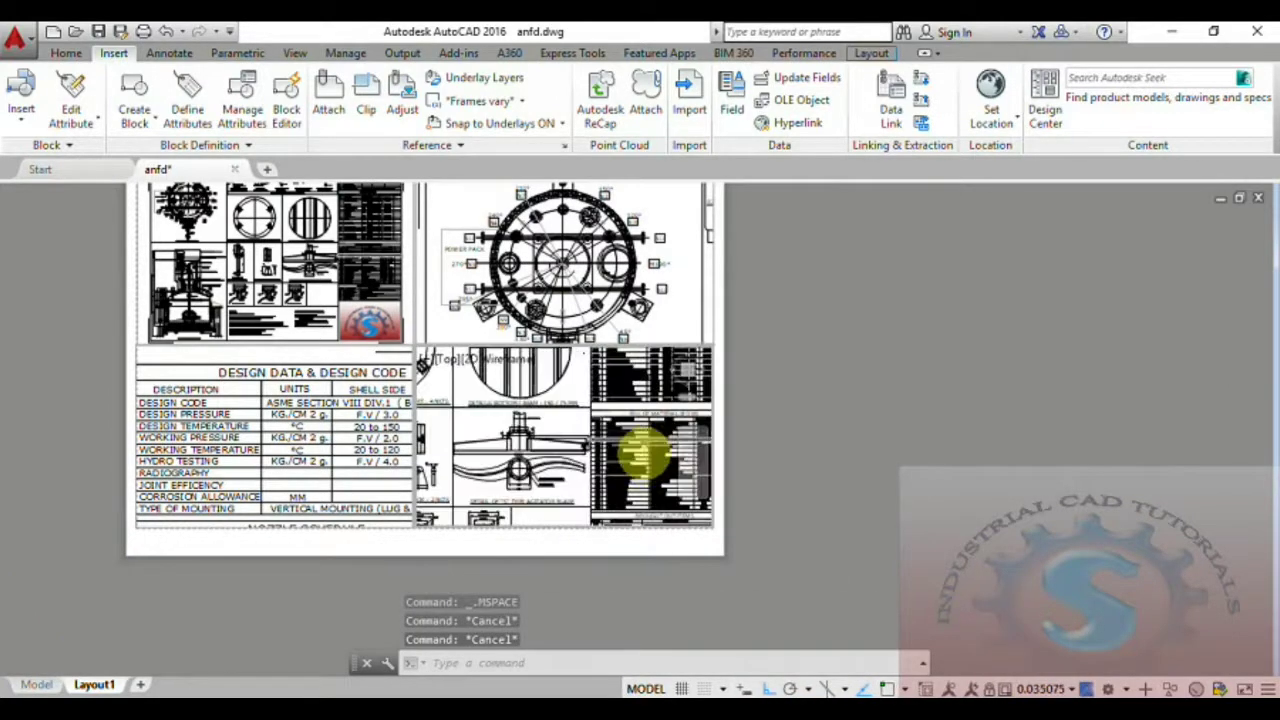
middle_click_drag(643, 454, 524, 394)
scroll(550, 425, "up", 2)
middle_click_drag(549, 491, 563, 520)
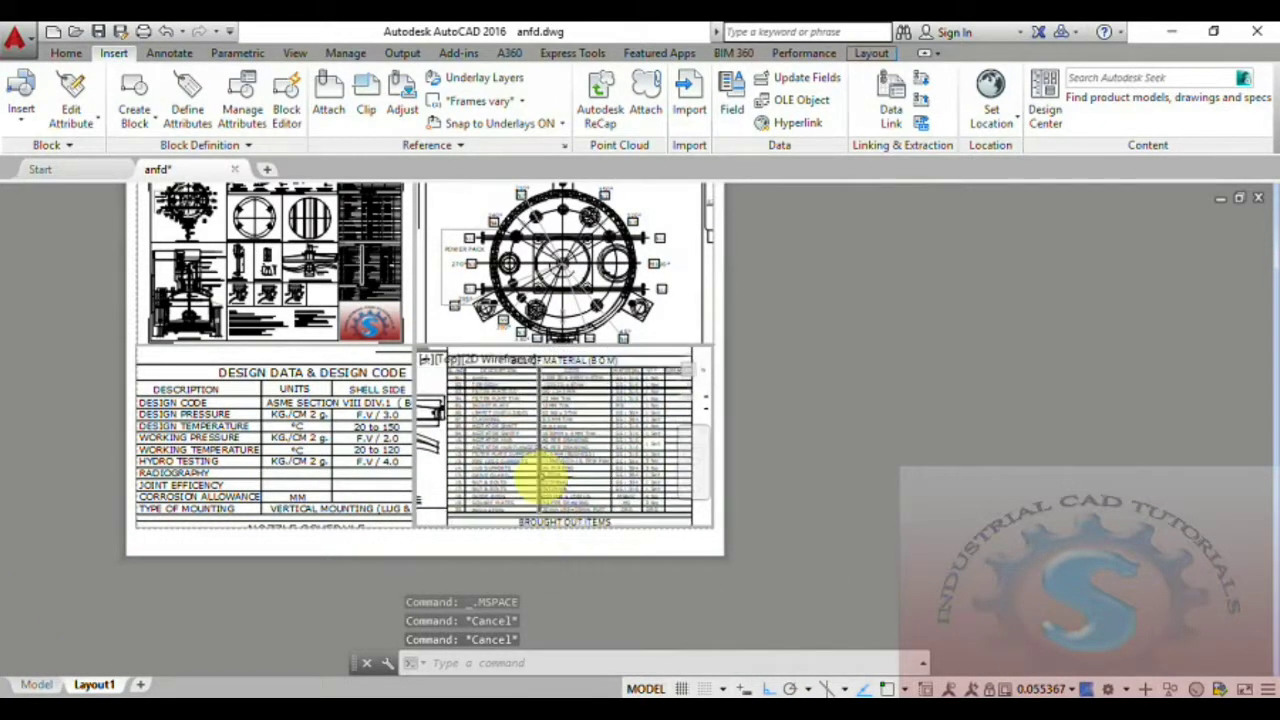
middle_click_drag(542, 473, 530, 389)
scroll(520, 467, "up", 4)
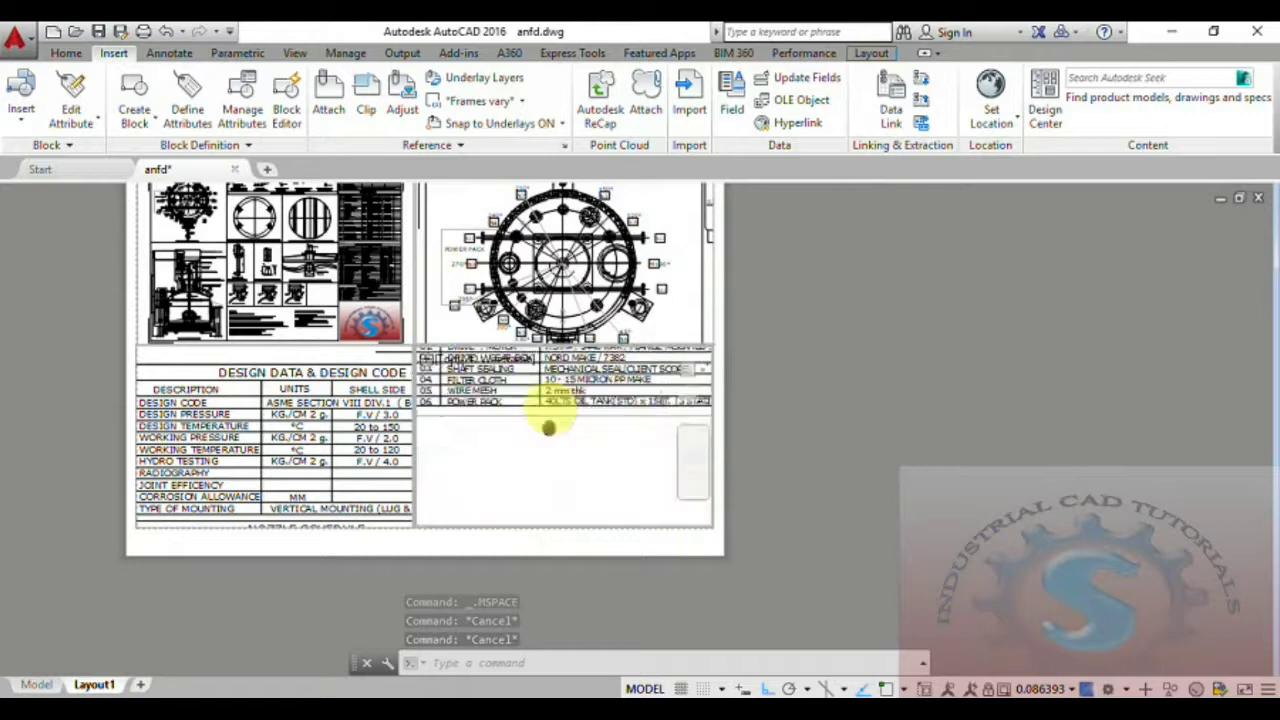
scroll(515, 502, "up", 2)
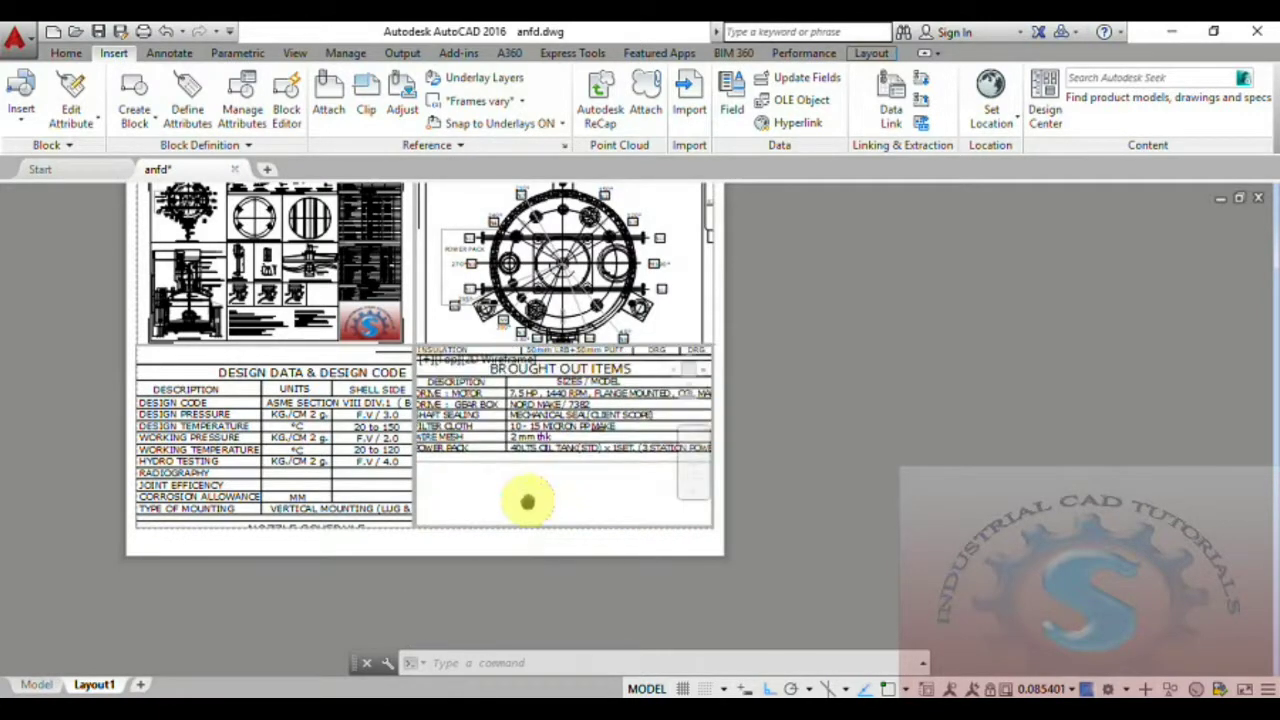
scroll(528, 497, "down", 4)
middle_click_drag(528, 495, 551, 381)
scroll(536, 415, "up", 3)
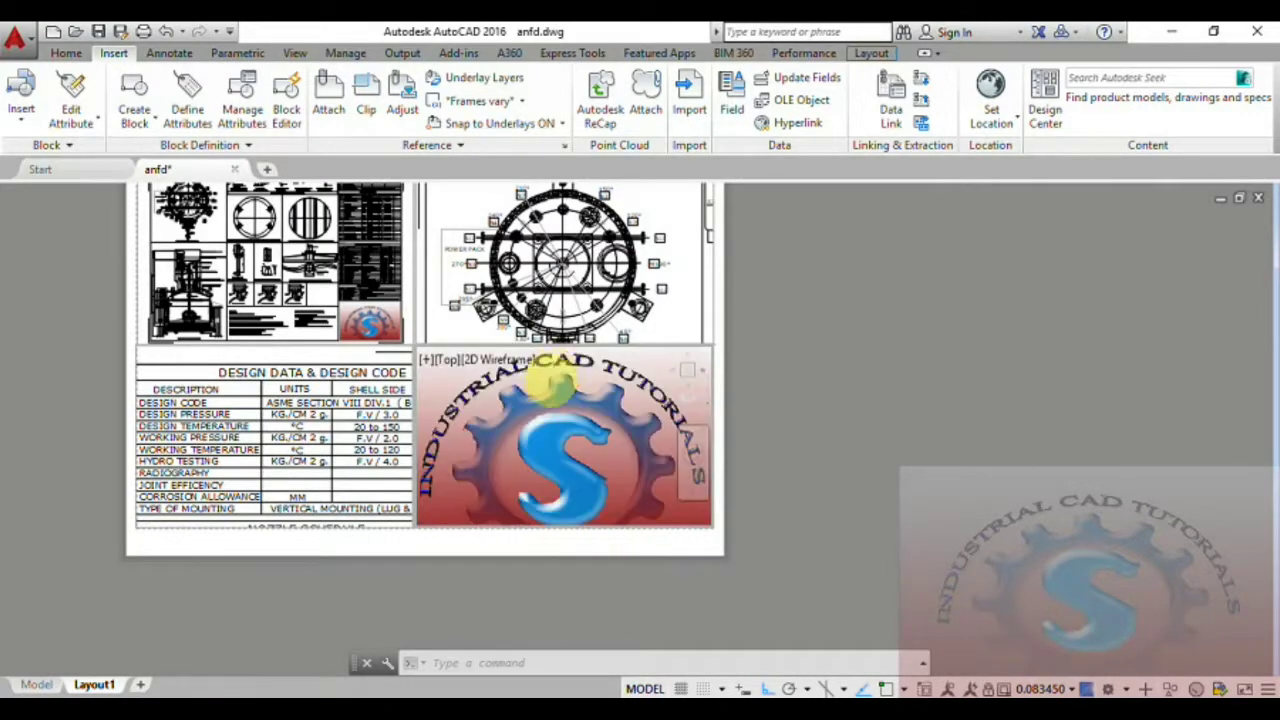
scroll(547, 448, "down", 1)
middle_click_drag(547, 450, 545, 421)
key("Escape")
key("Escape")
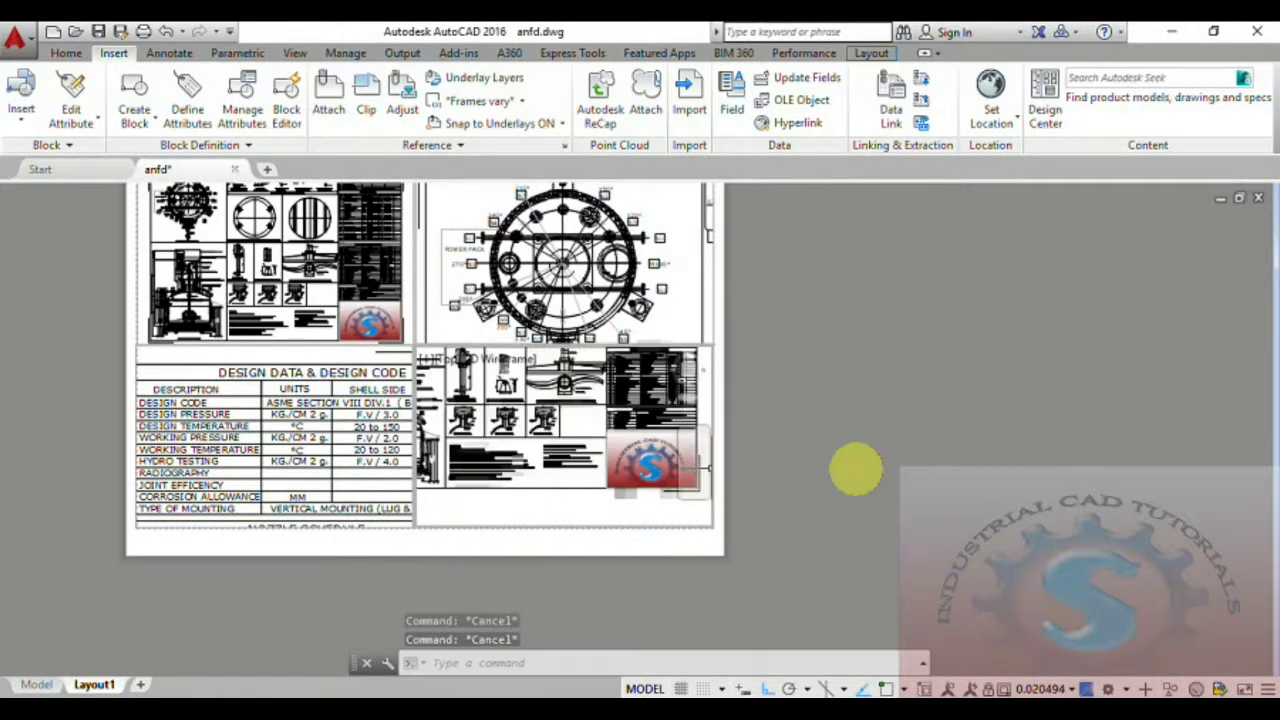
mouse_move(611, 452)
middle_mouse_down()
mouse_move(613, 488)
mouse_move(621, 474)
middle_mouse_up()
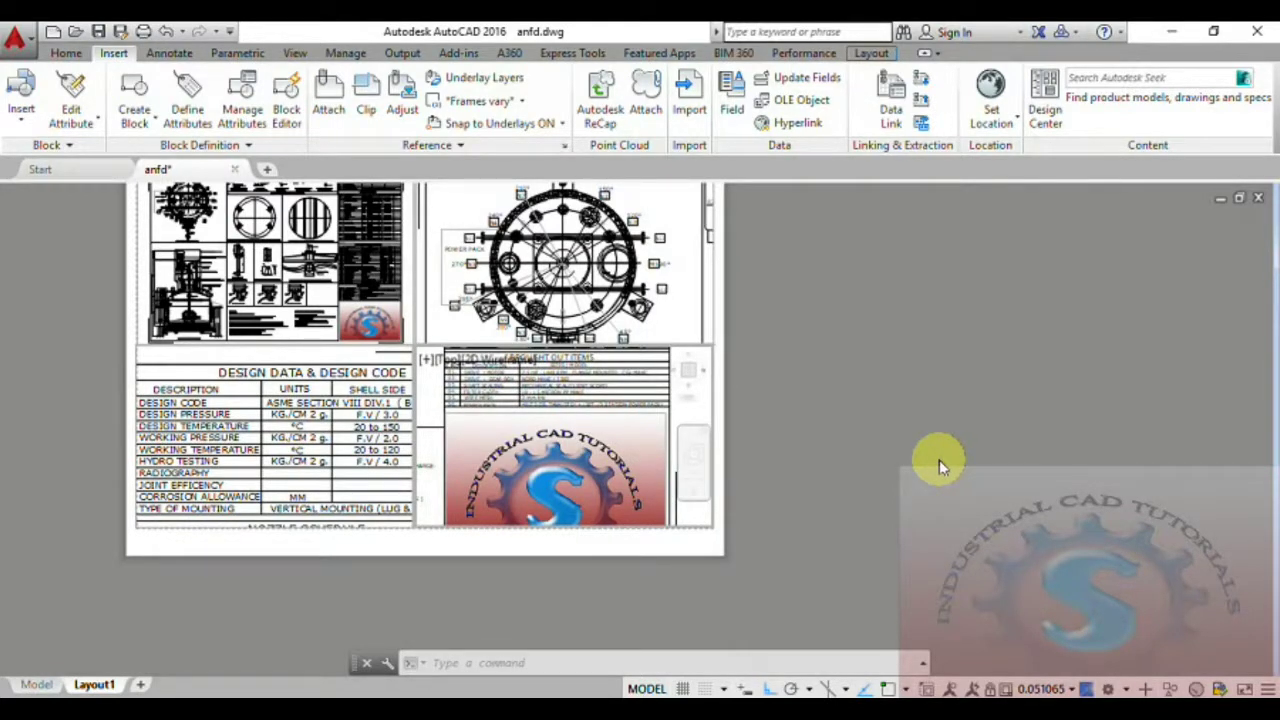
Return from the lower-right viewport to paper space with PS
right_click(577, 440)
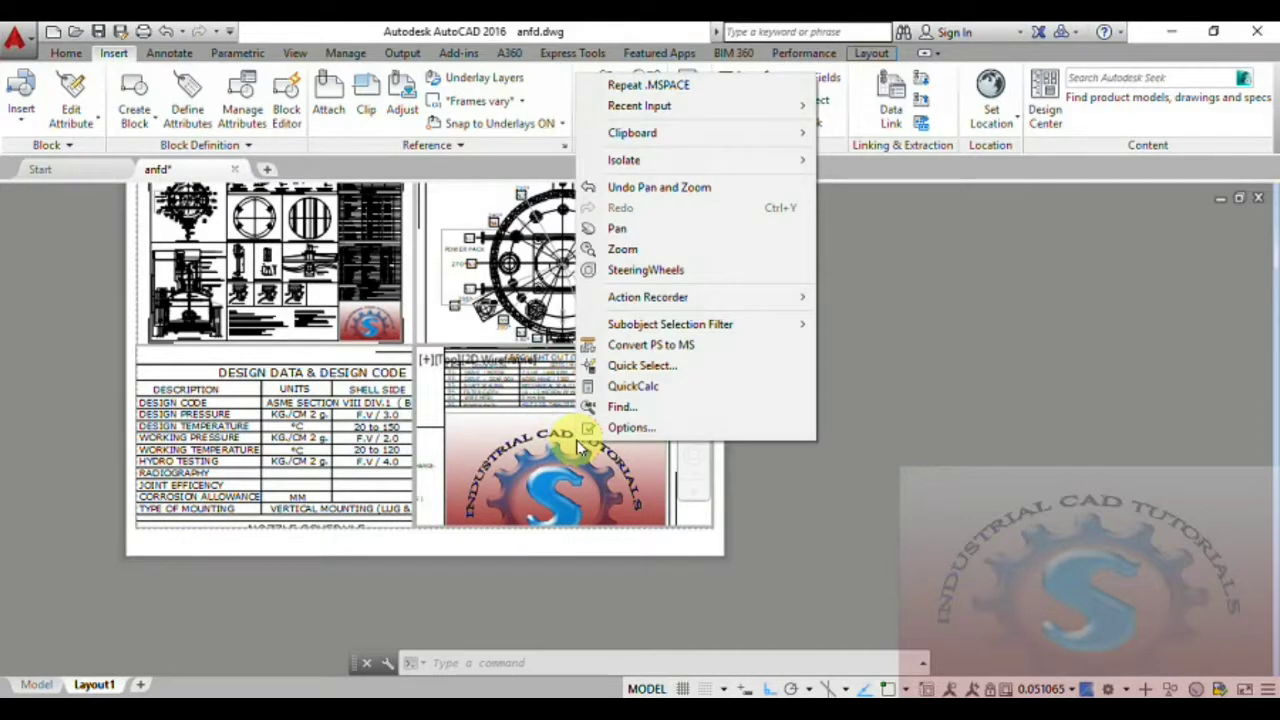
left_click(891, 314)
left_click(462, 665)
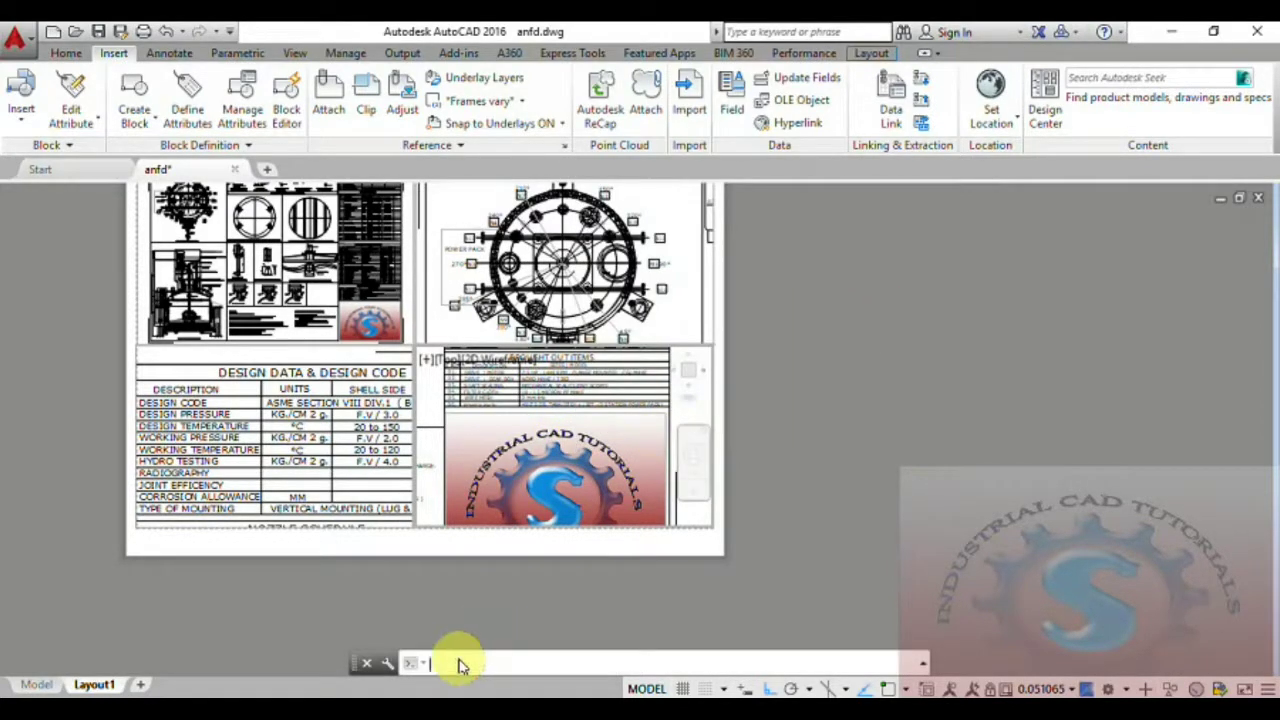
type("PS")
key("Return")
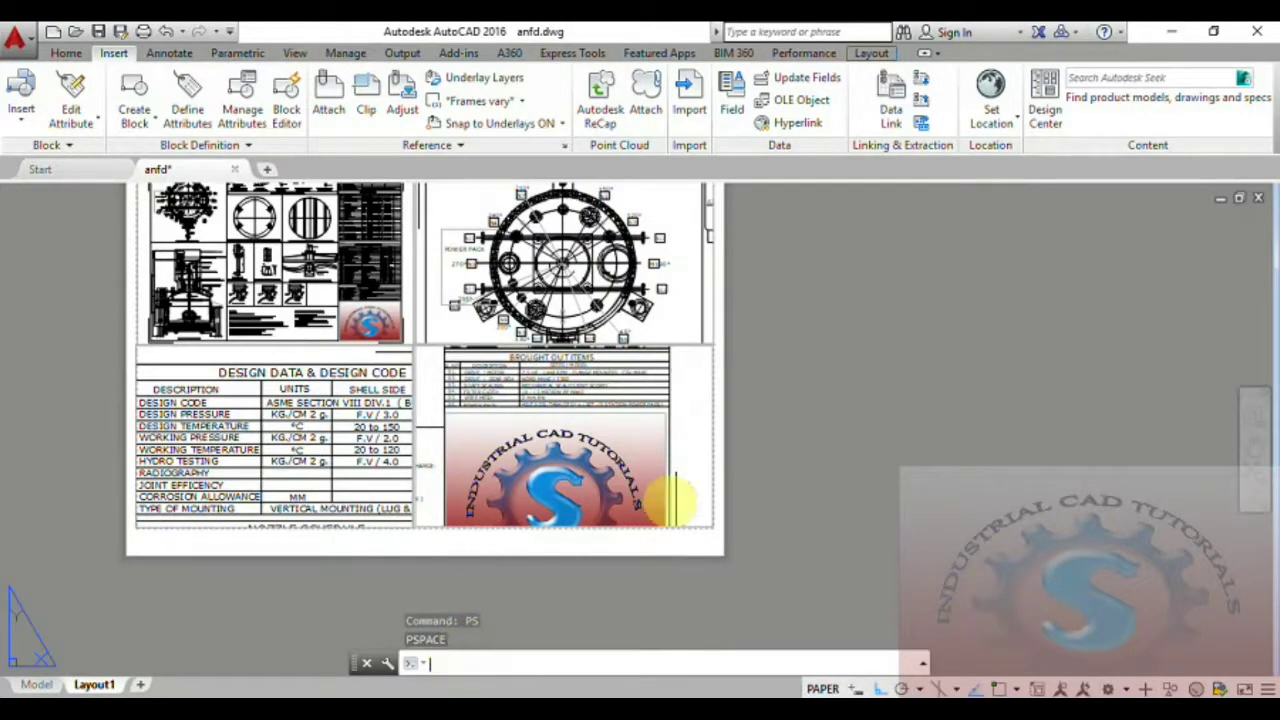
scroll(777, 449, "up", 2)
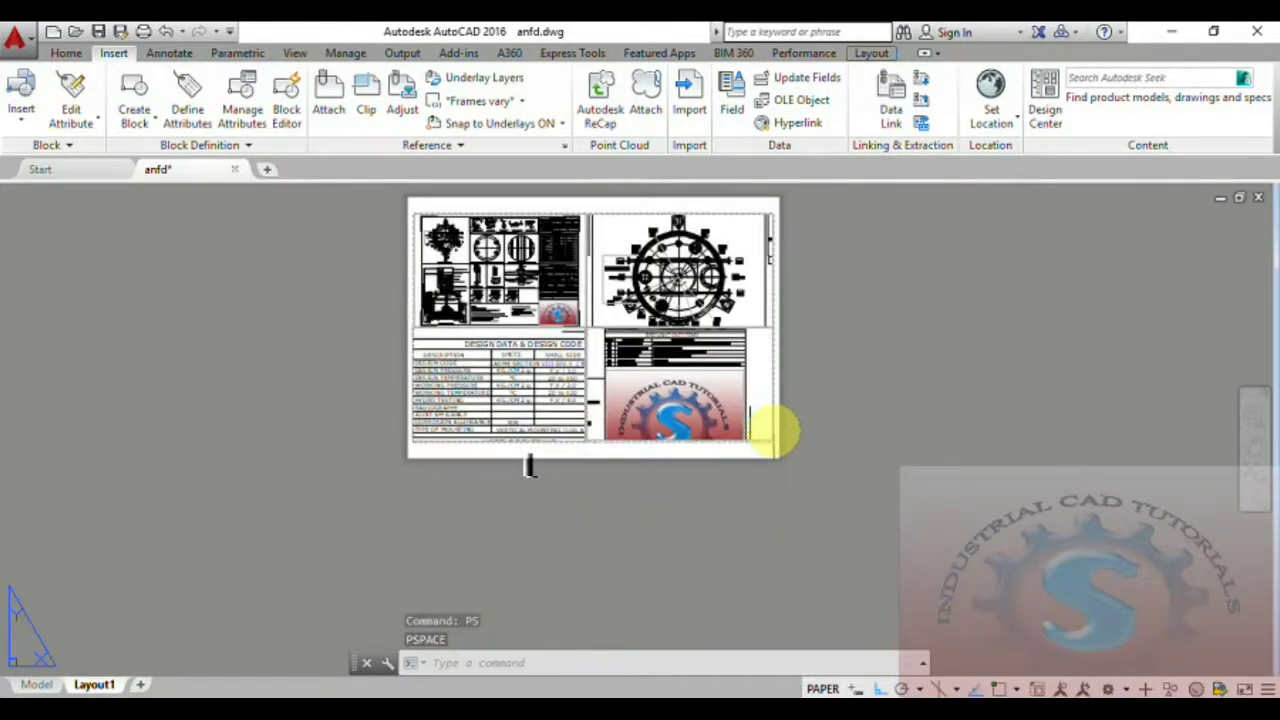
left_click(772, 433)
right_click(775, 440)
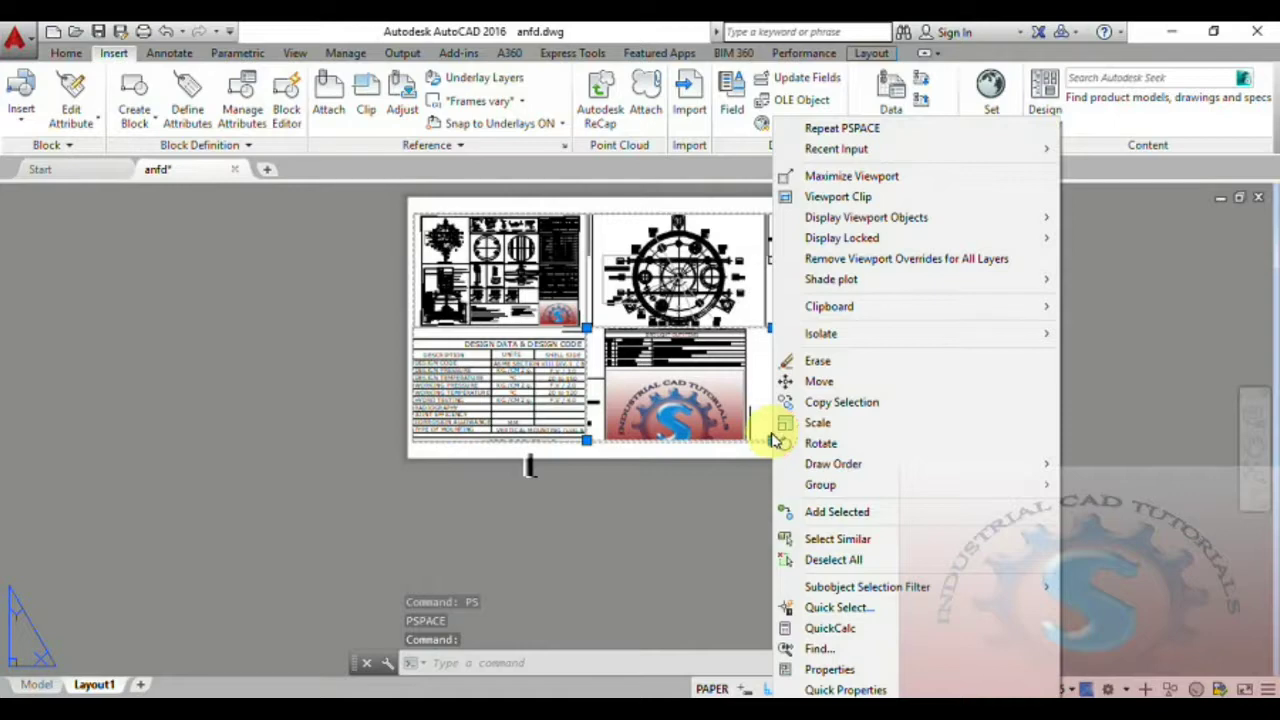
key("Escape")
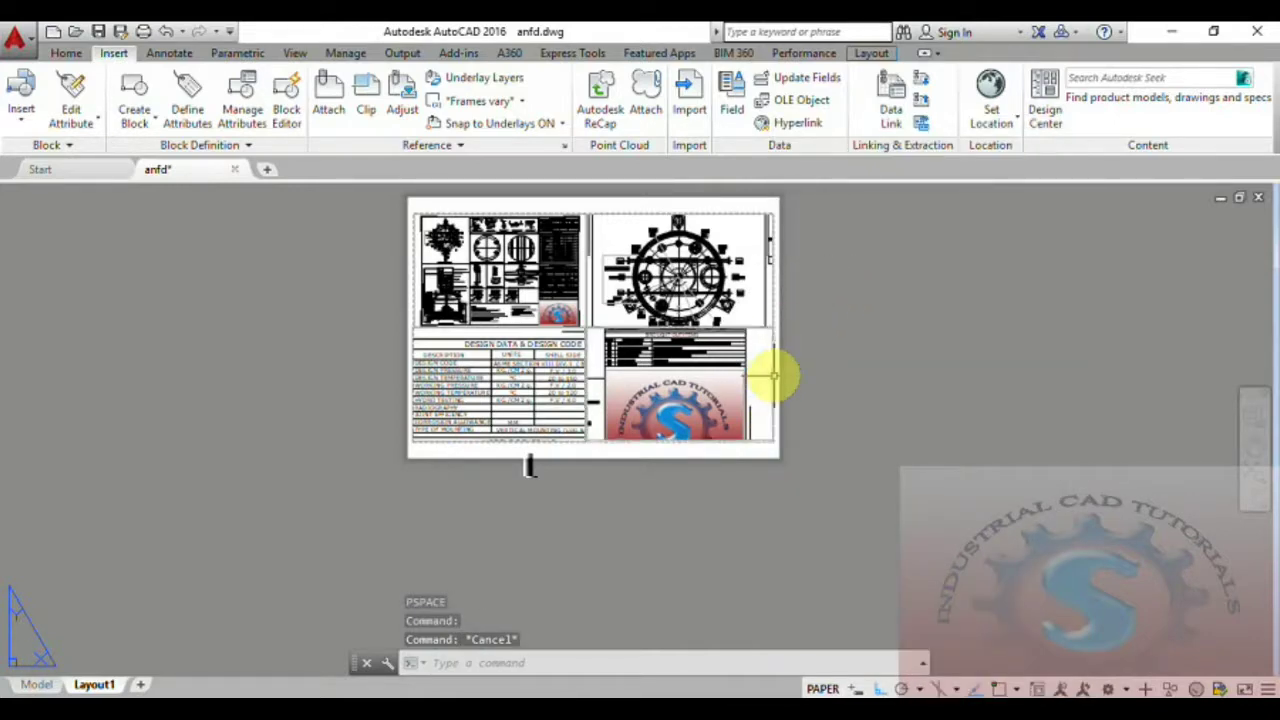
left_click(772, 320)
key("Escape")
key("Escape")
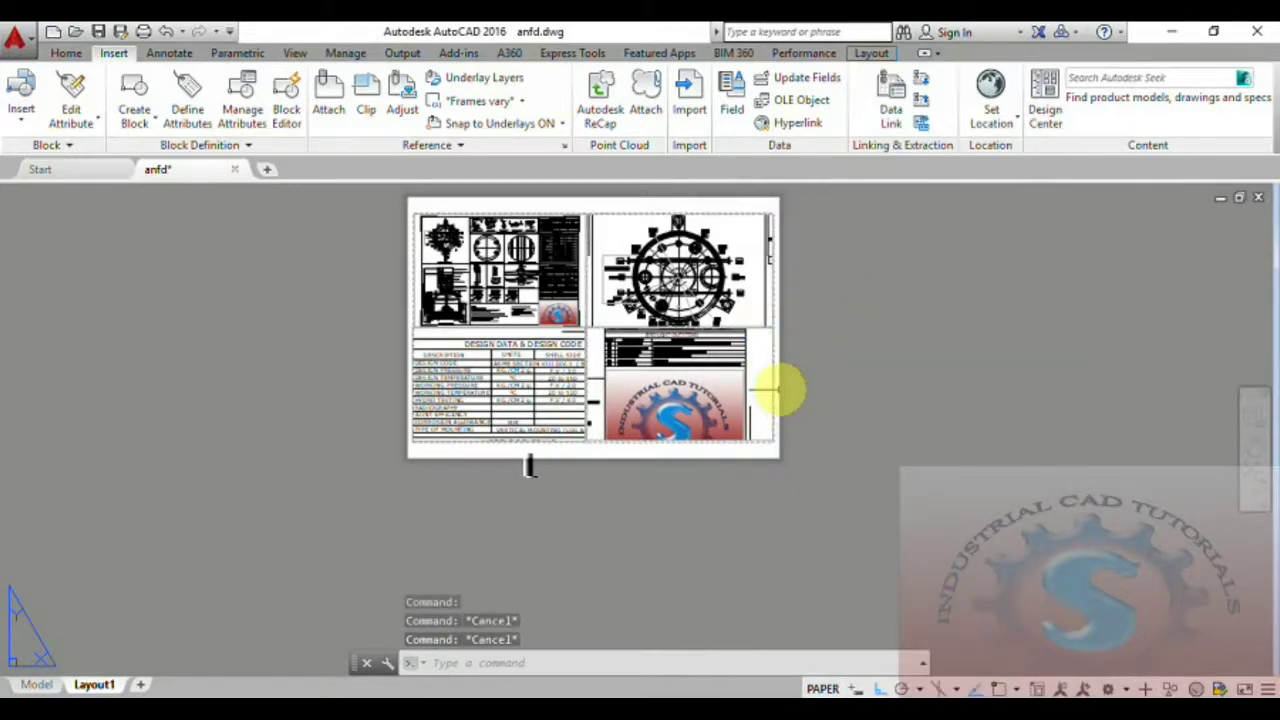
Set Display locked to Yes in the lower-right viewport's properties, close the properties and deselect the viewport
left_click(773, 398)
right_click(773, 398)
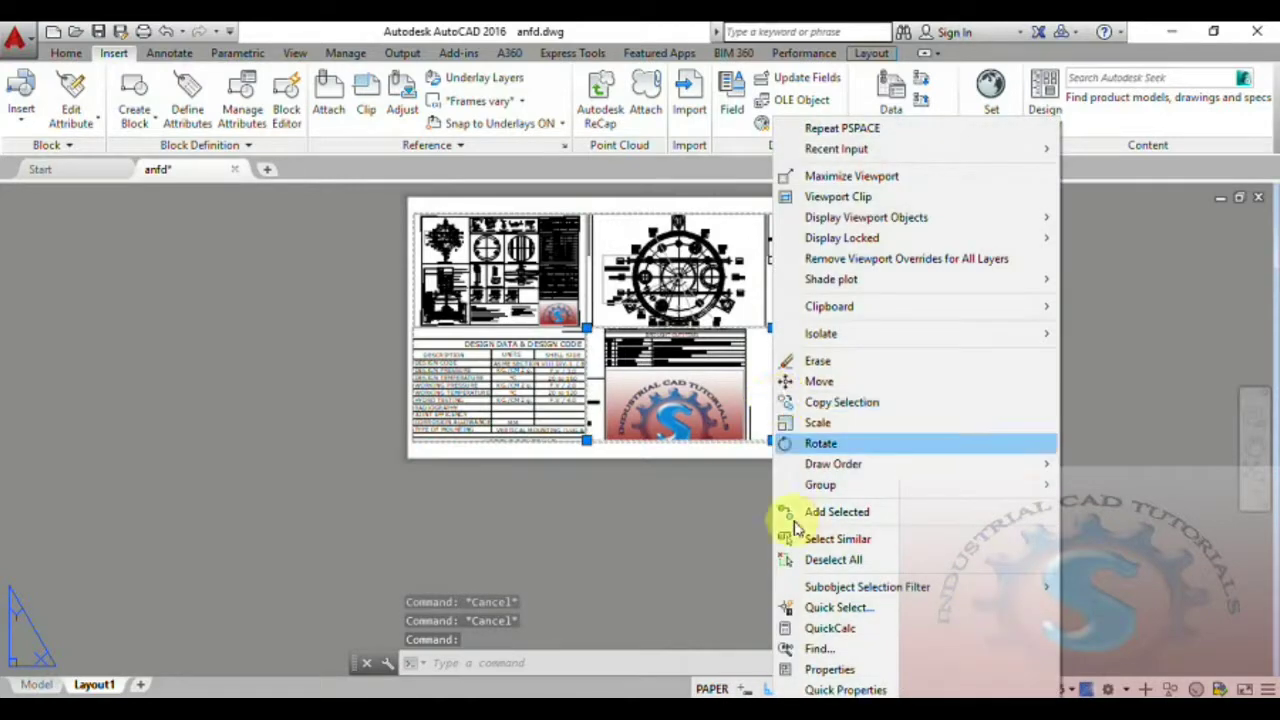
left_click(810, 668)
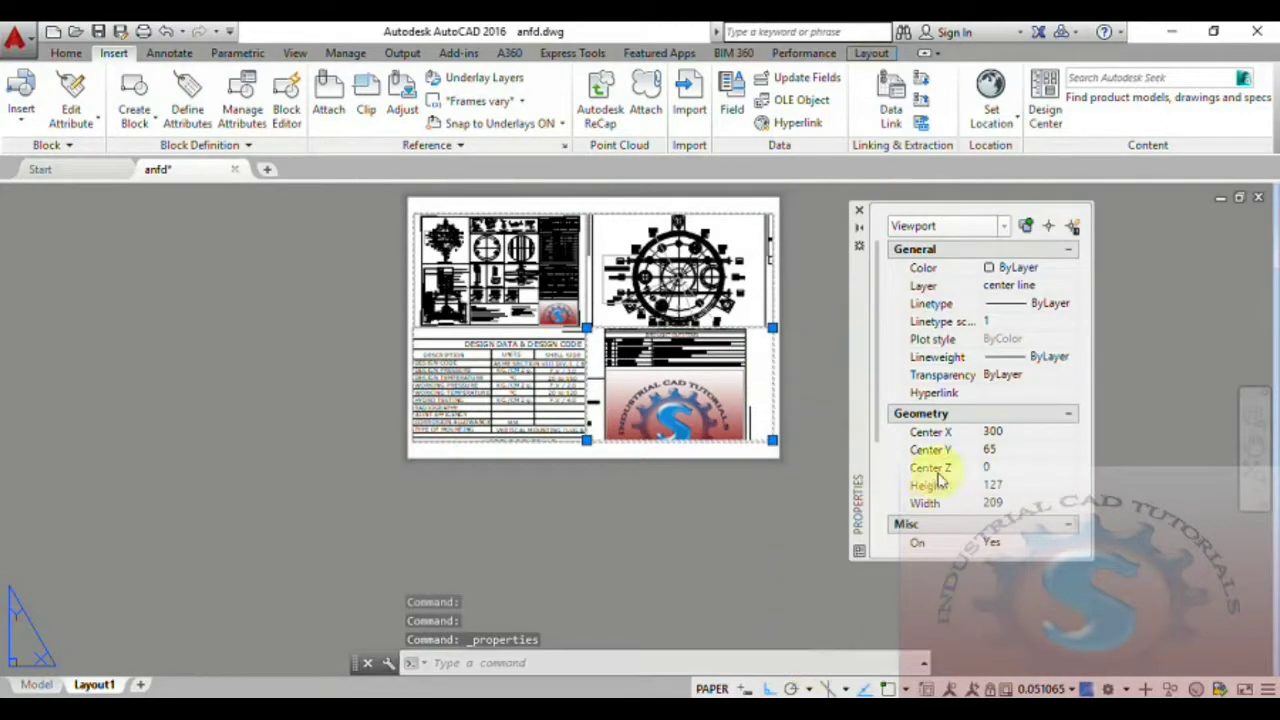
scroll(933, 492, "down", 5)
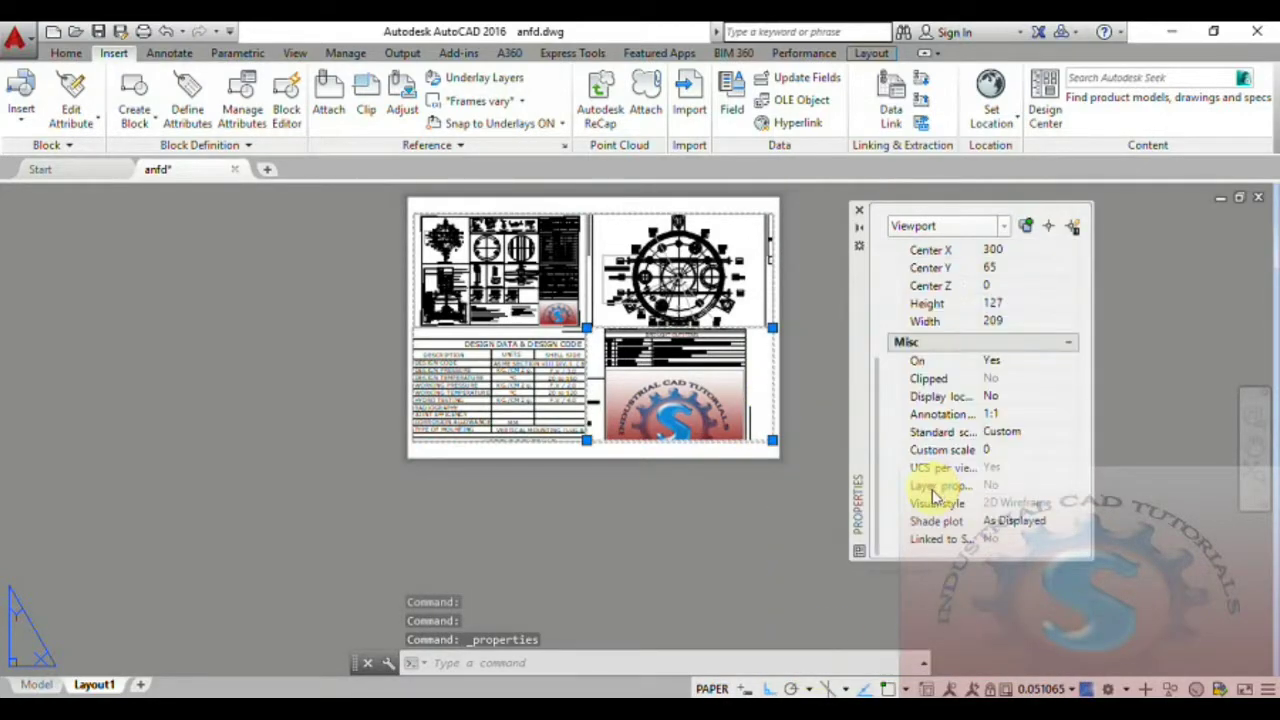
left_click(1008, 414)
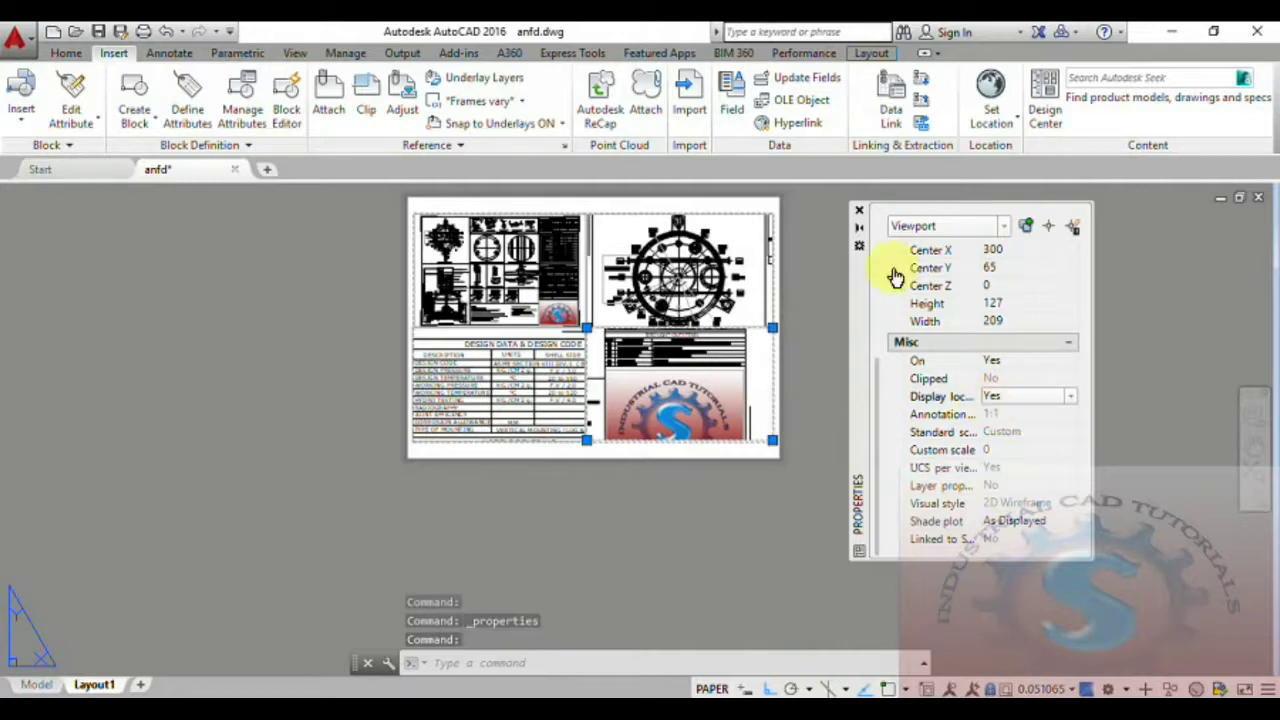
left_click(860, 213)
scroll(705, 477, "up", 3)
middle_click_drag(705, 477, 714, 580)
key("Escape")
key("Escape")
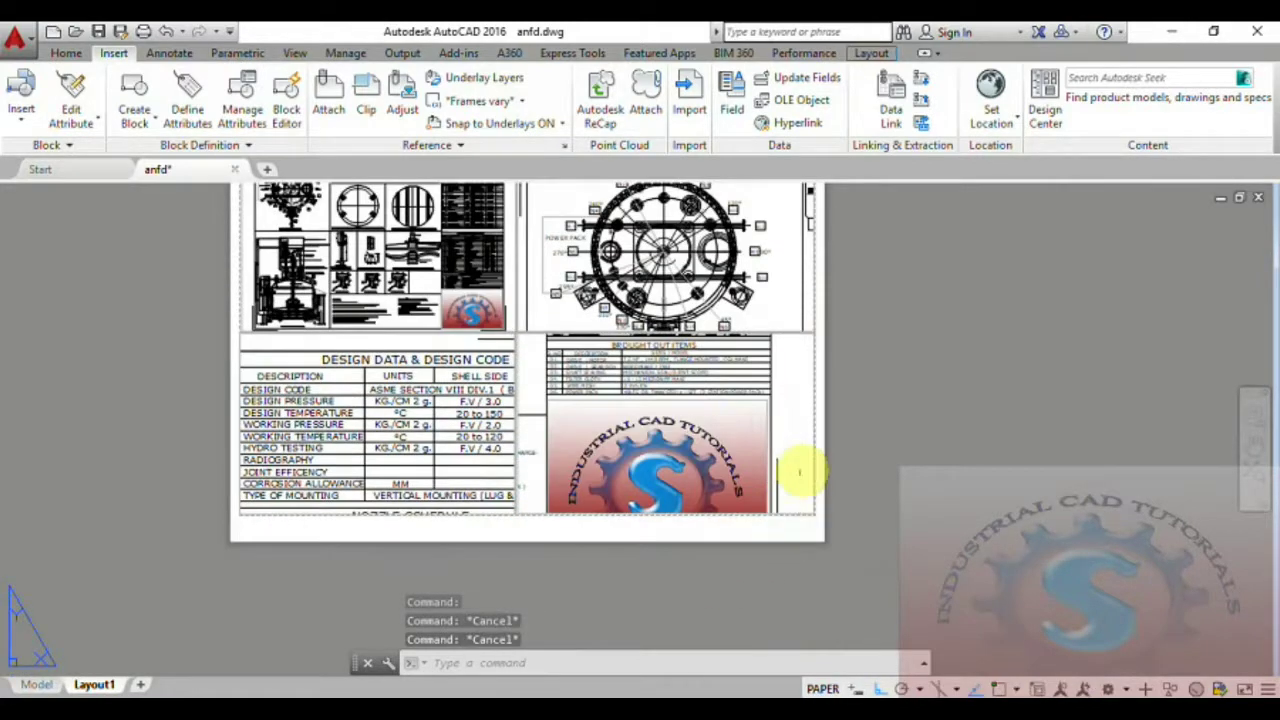
Compare the four viewports on the Layout1 sheet with the full drawing in model space
scroll(800, 471, "down", 4)
scroll(682, 475, "up", 4)
middle_click_drag(792, 480, 789, 605)
middle_click_drag(810, 535, 663, 486)
scroll(600, 536, "up", 4)
scroll(800, 510, "down", 6)
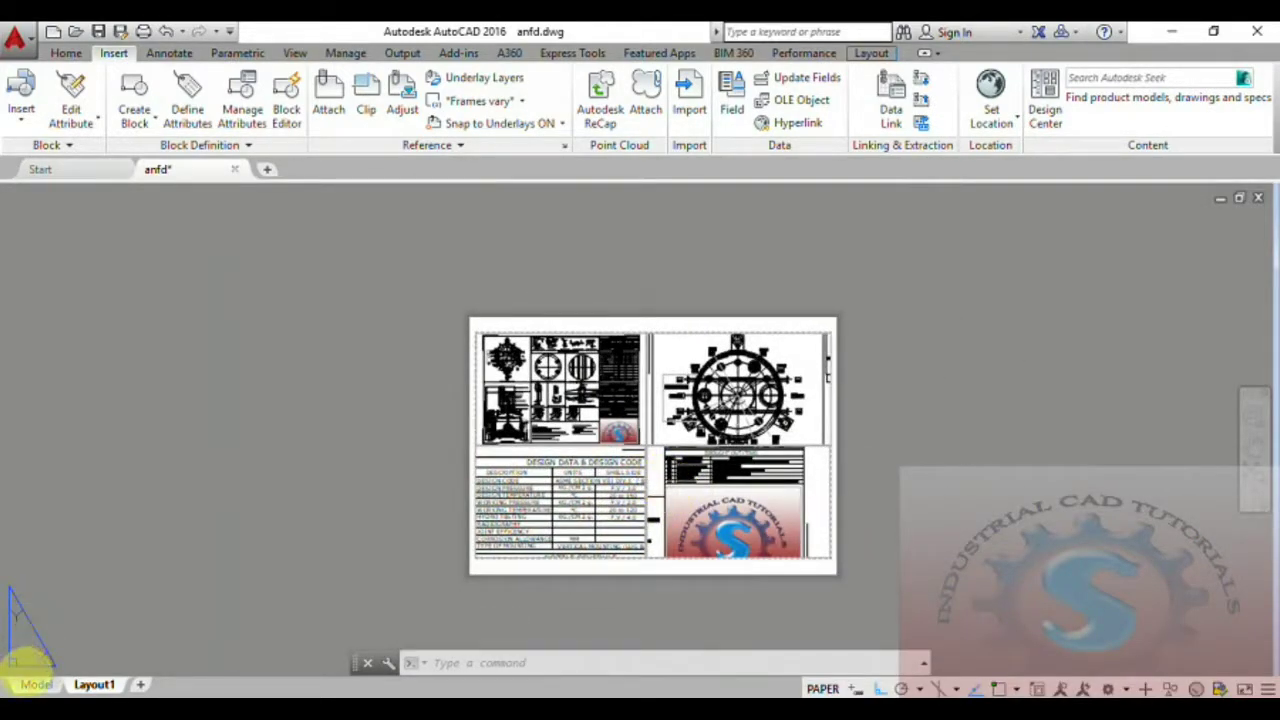
left_click(37, 685)
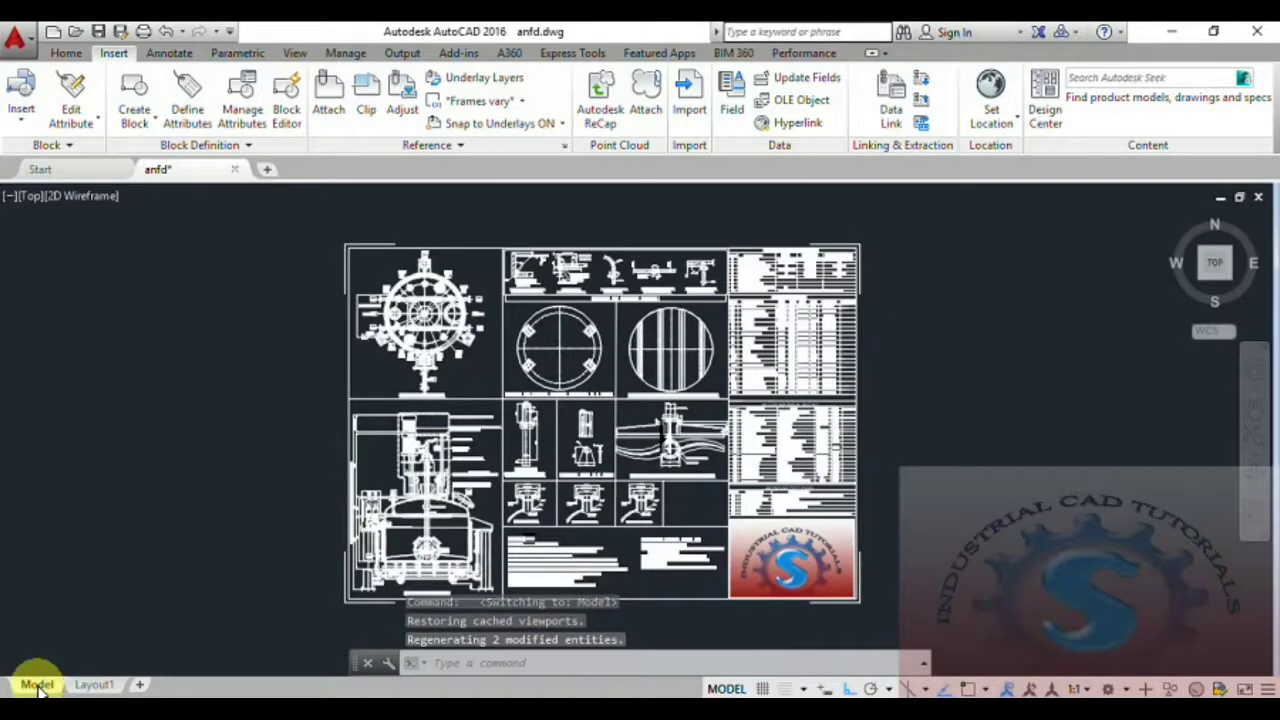
left_click(95, 685)
left_click(37, 685)
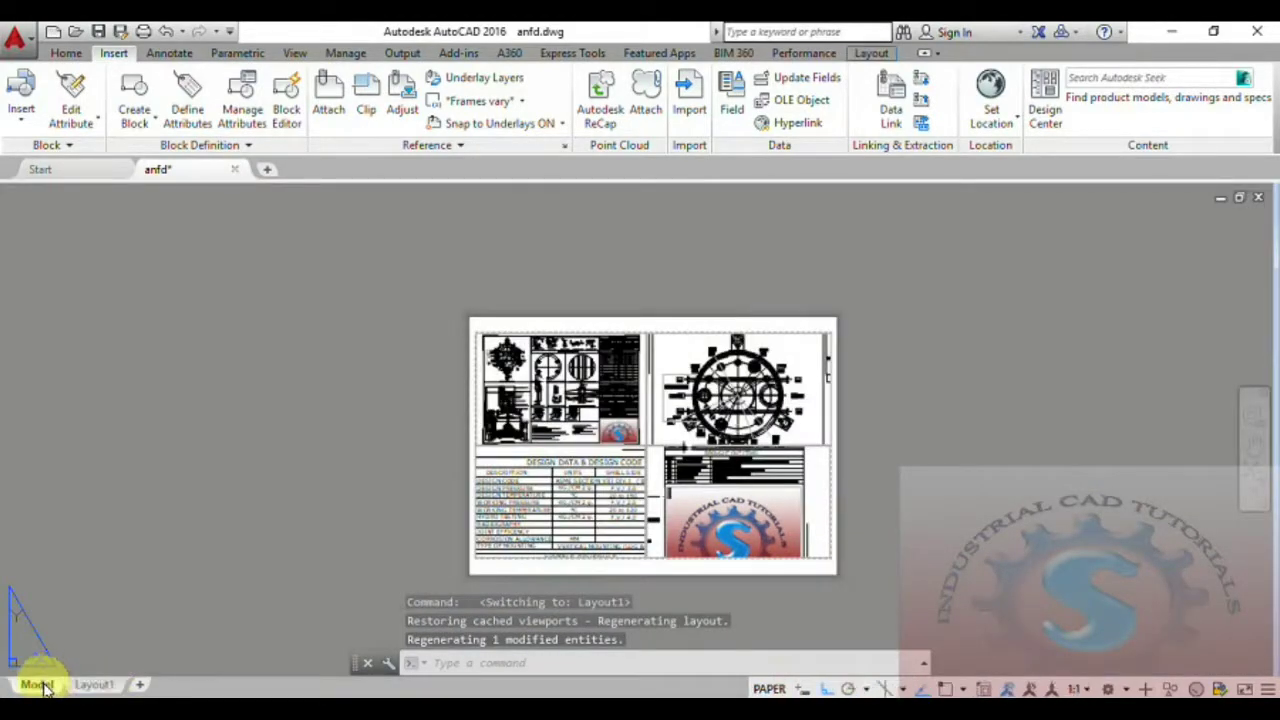
left_click(570, 425)
scroll(570, 421, "up", 2)
middle_click_drag(573, 425, 557, 371)
scroll(530, 368, "down", 2)
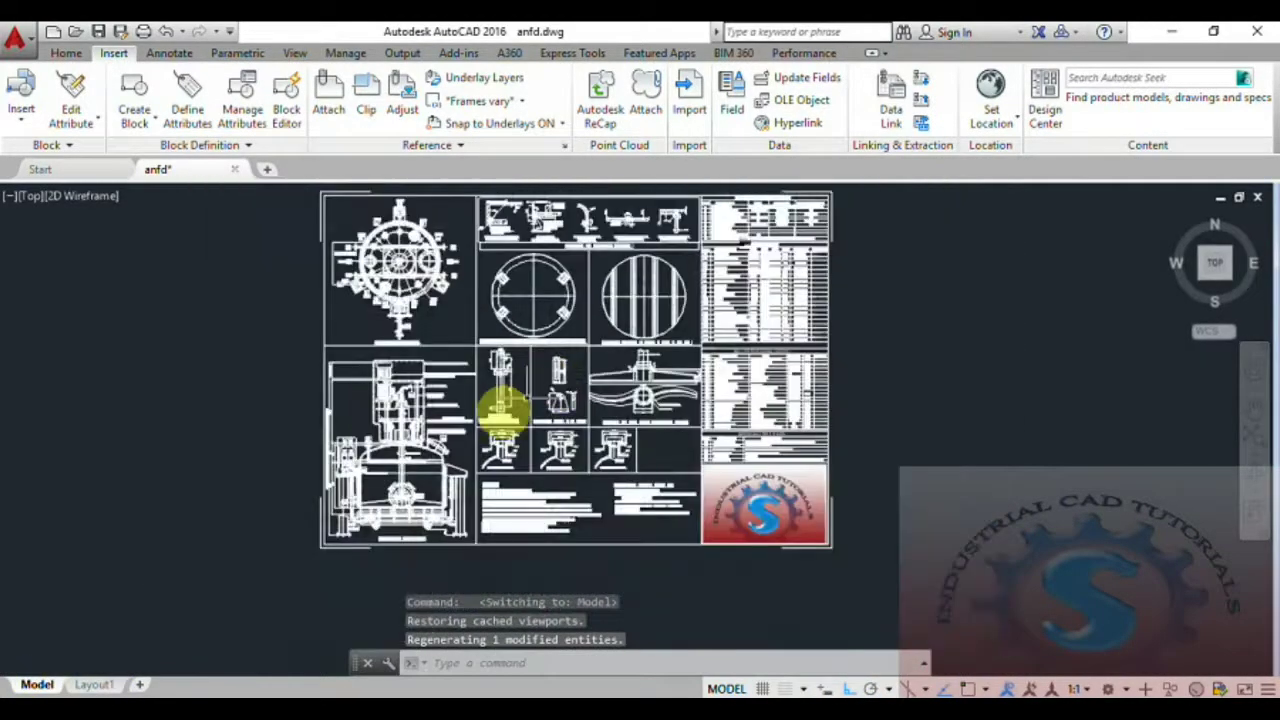
left_click(112, 686)
scroll(729, 386, "up", 5)
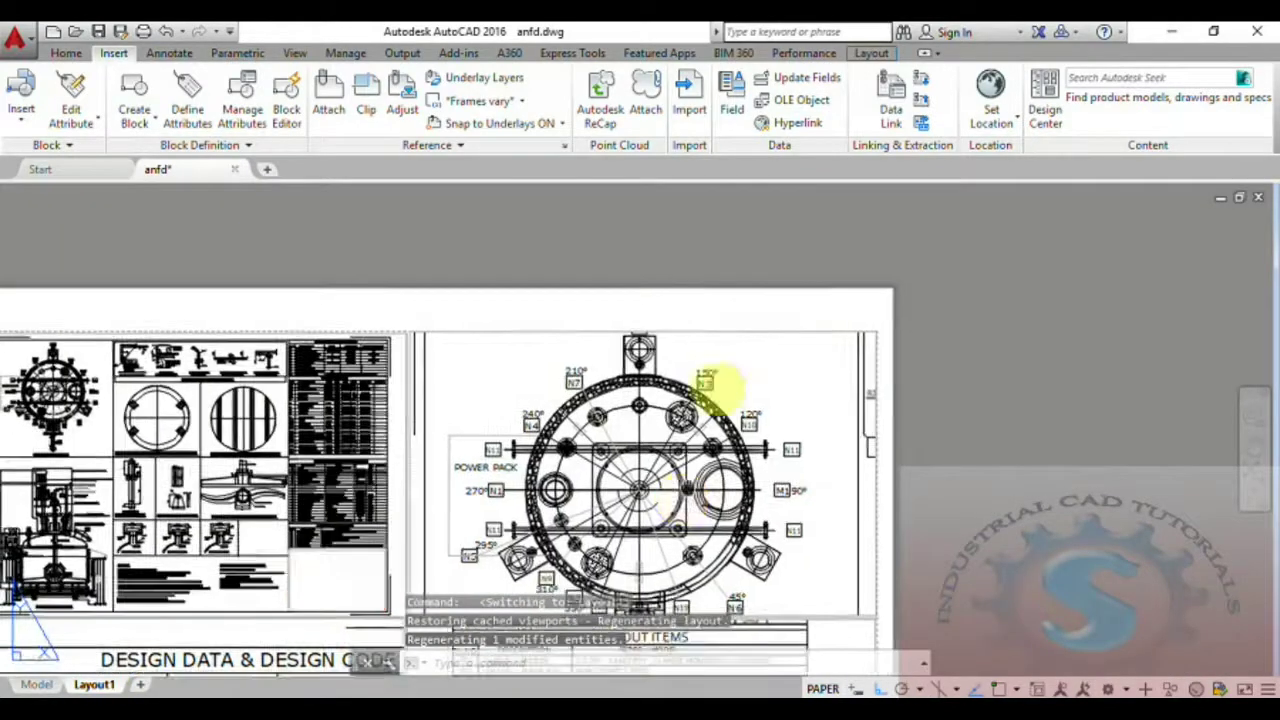
scroll(692, 391, "down", 4)
scroll(565, 455, "up", 4)
middle_click_drag(563, 484, 487, 586)
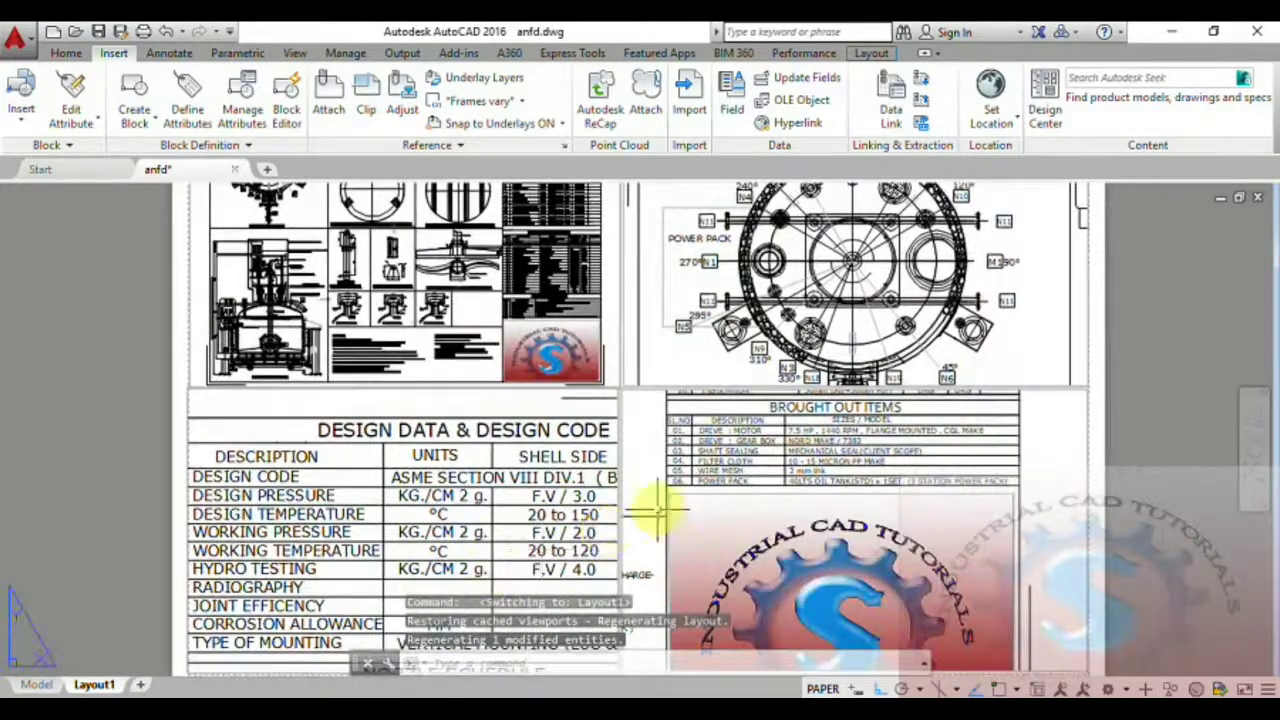
scroll(660, 514, "down", 2)
middle_click_drag(655, 514, 620, 517)
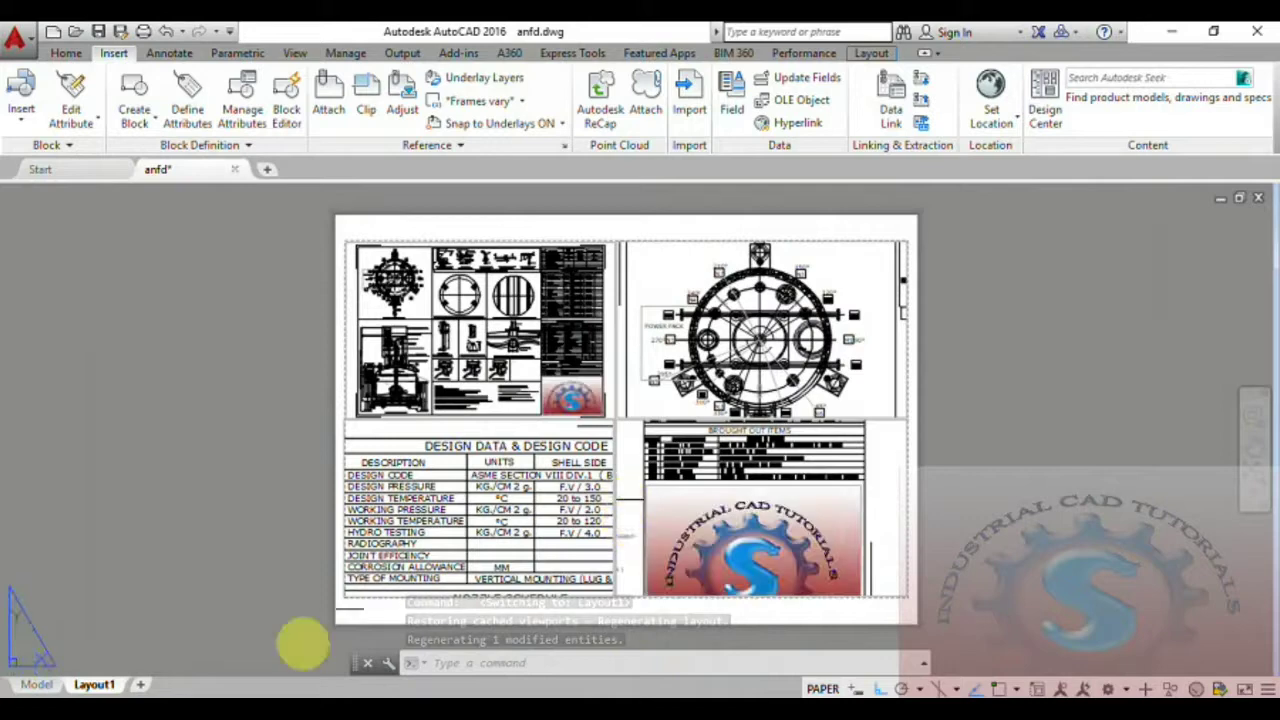
Modify Layout1's page setup to use the doPDF 9 printer, with Layout as the area to plot
right_click(94, 686)
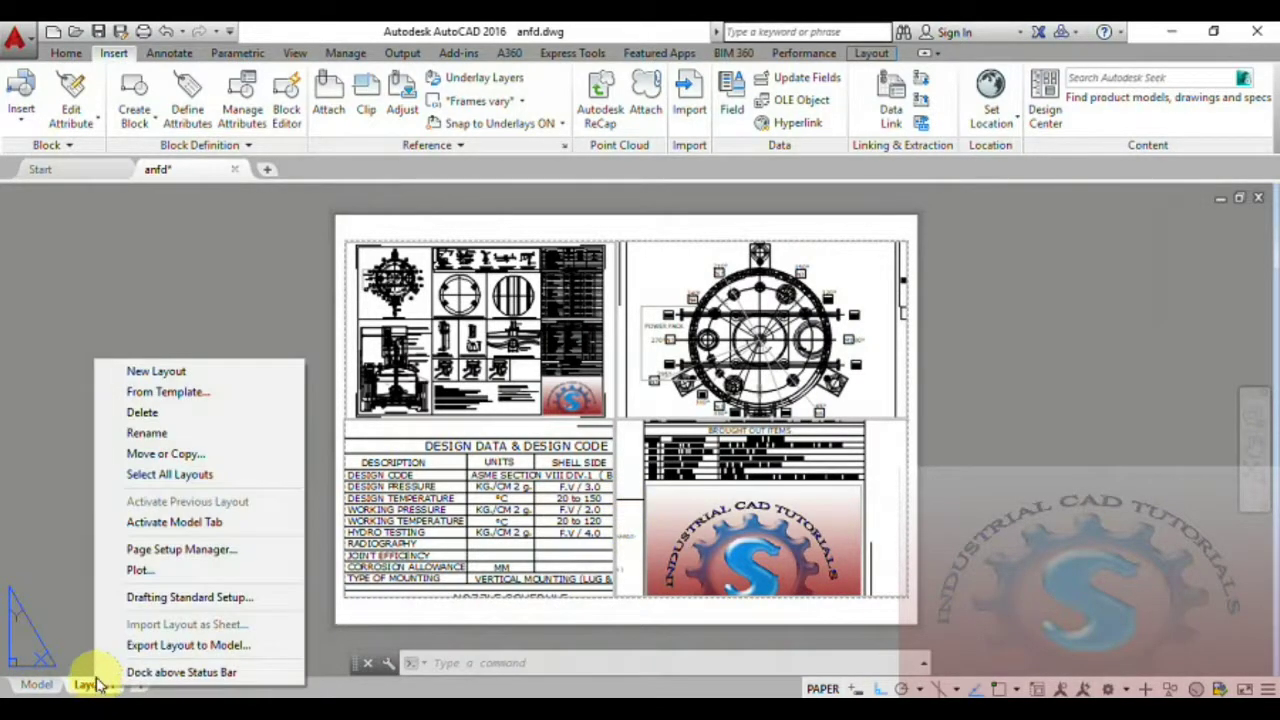
left_click(166, 549)
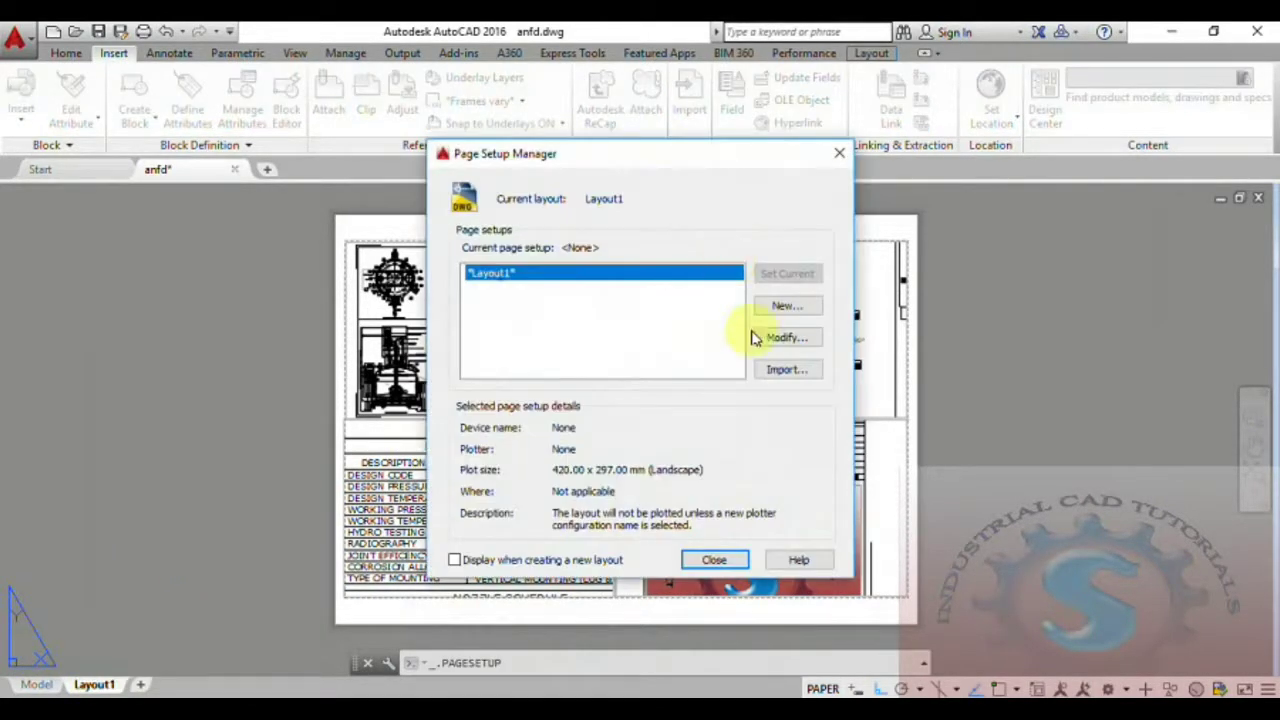
left_click(763, 340)
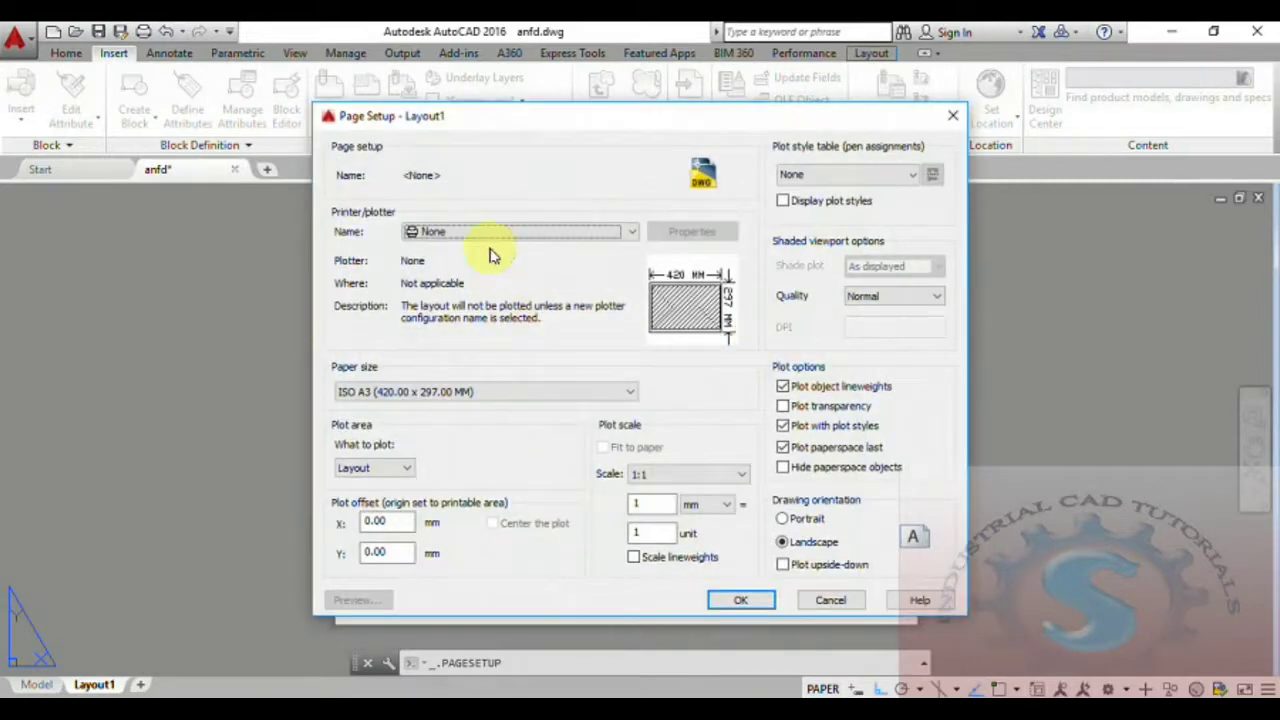
left_click(492, 232)
left_click(465, 328)
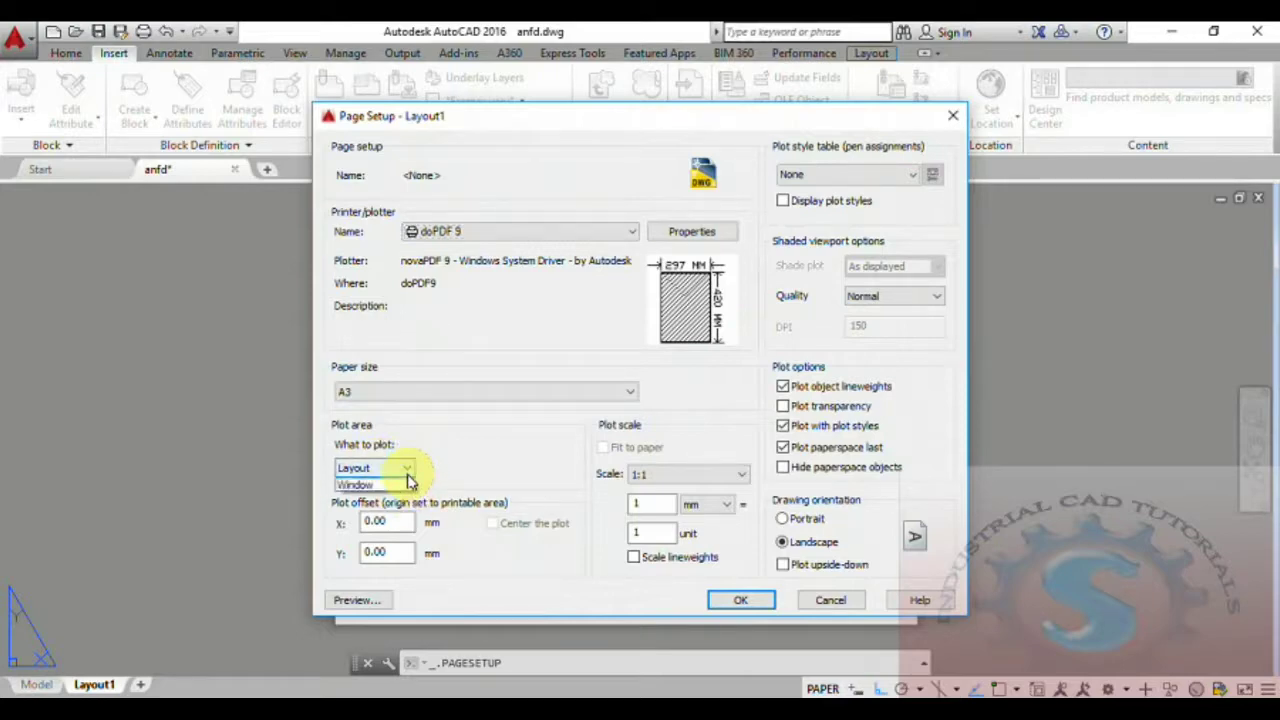
left_click(408, 476)
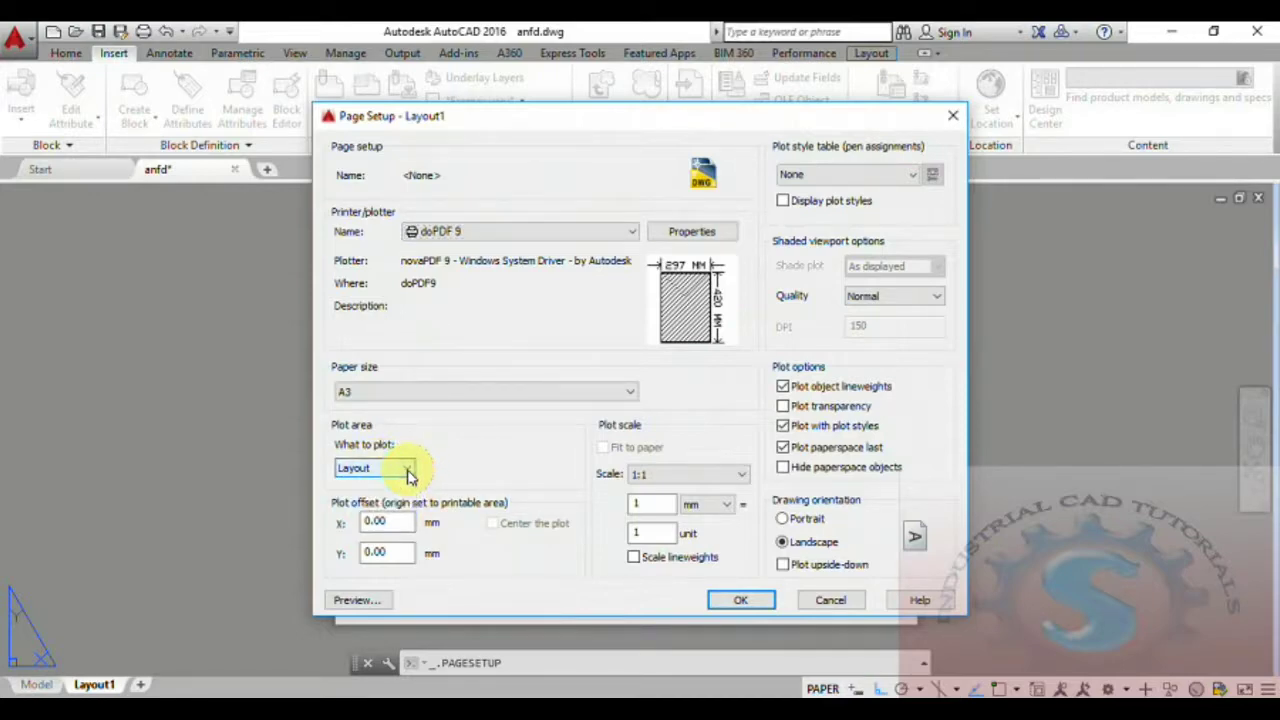
Preview the Layout1 plot, examine how the four viewports come out on the sheet and close the preview
left_click(352, 600)
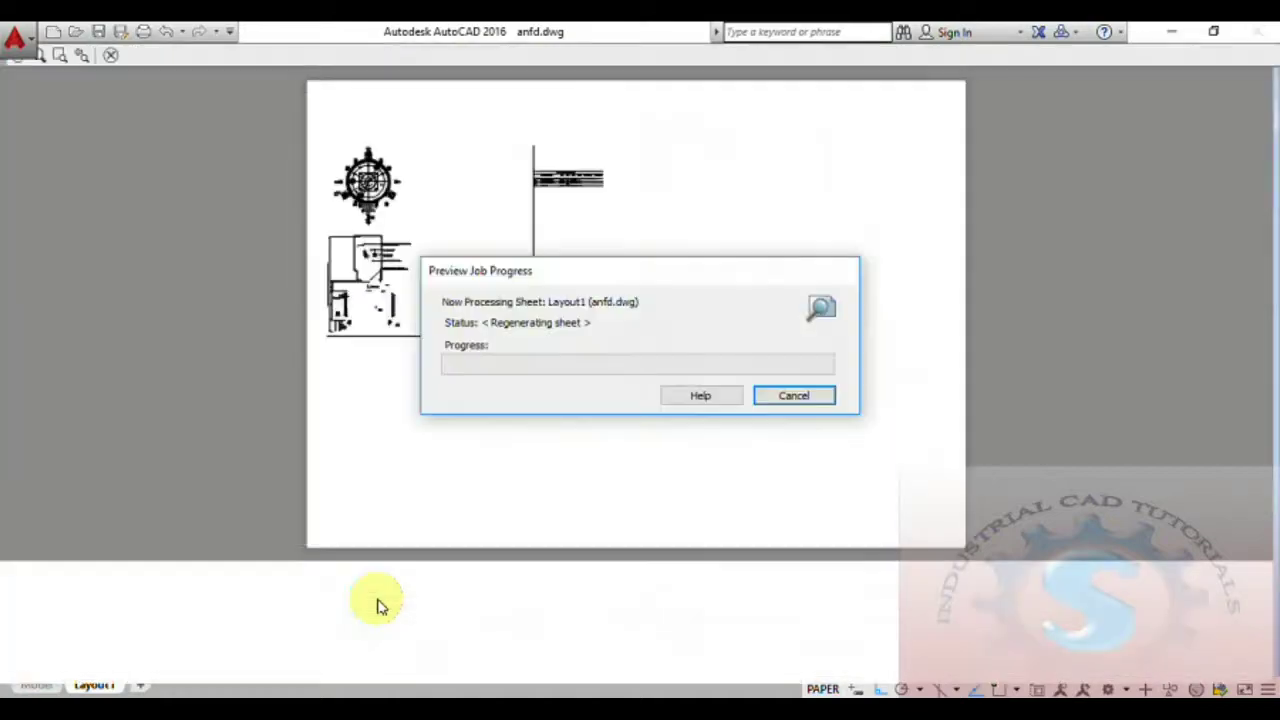
scroll(740, 430, "down", 2)
scroll(689, 434, "up", 5)
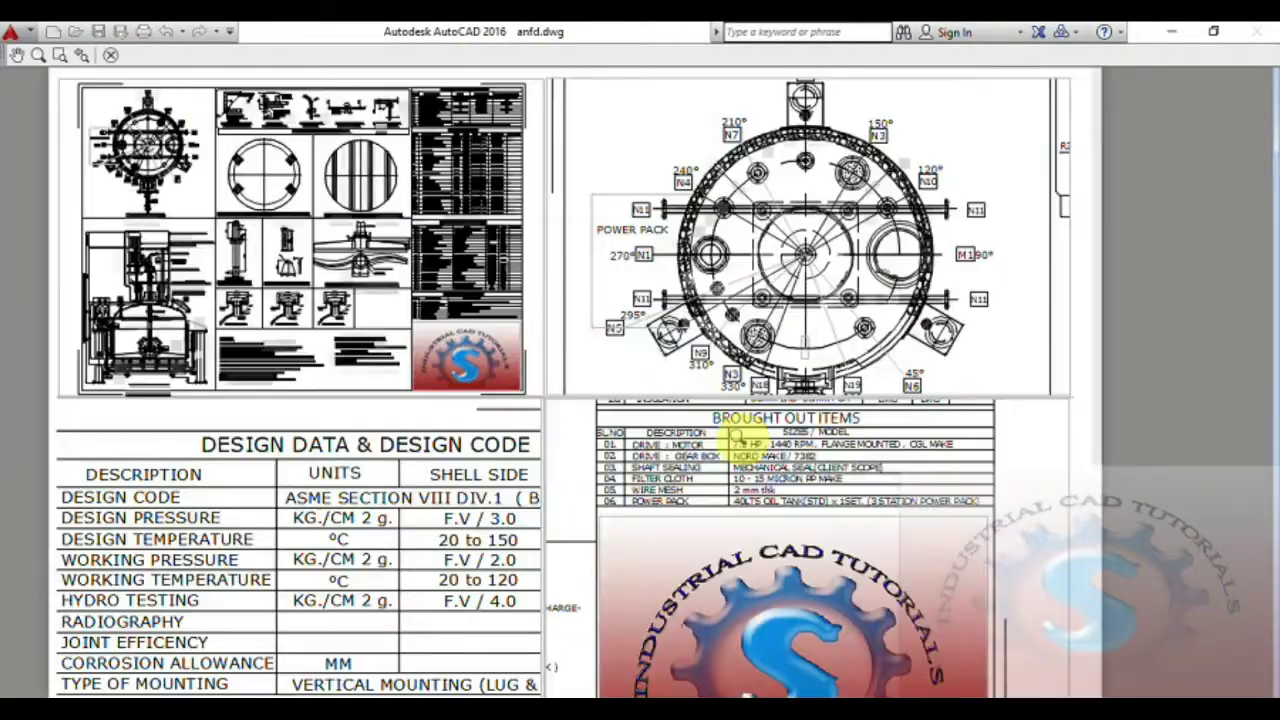
scroll(300, 190, "down", 3)
left_click(118, 61)
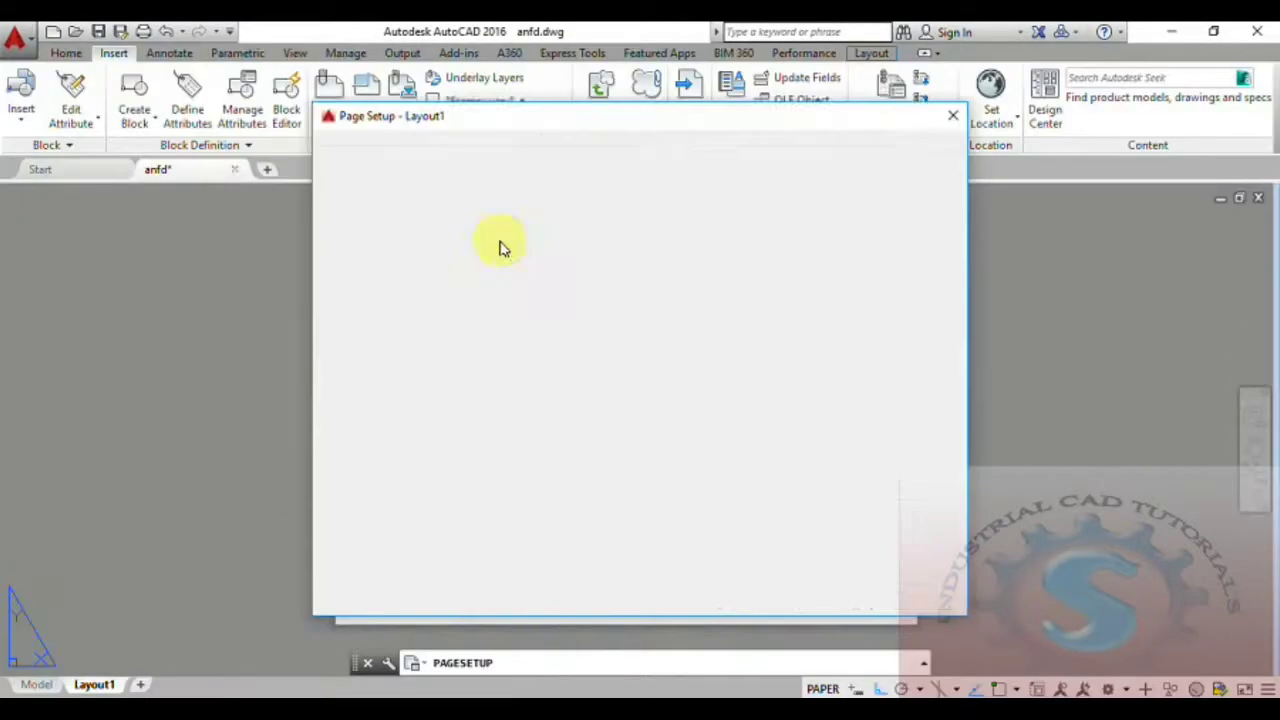
Set Layout1's plot area to a window around the four viewports, fit it to the paper and center the plot
left_click(391, 470)
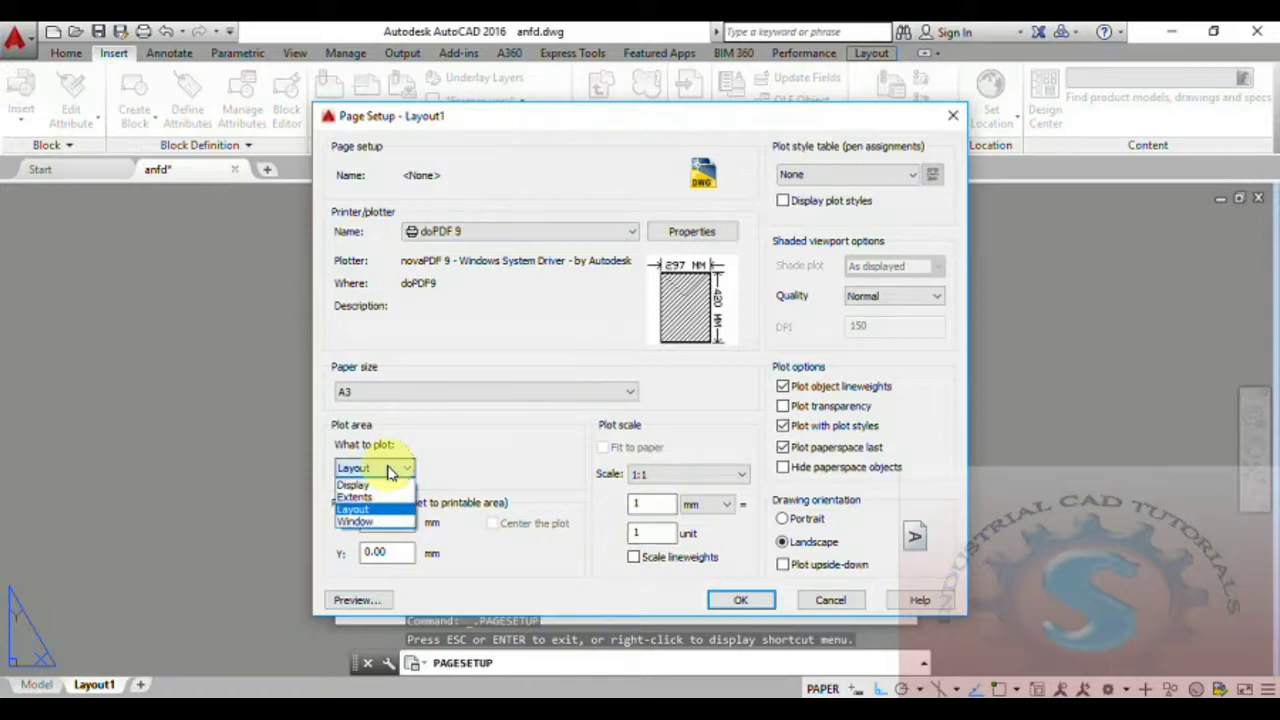
left_click(376, 524)
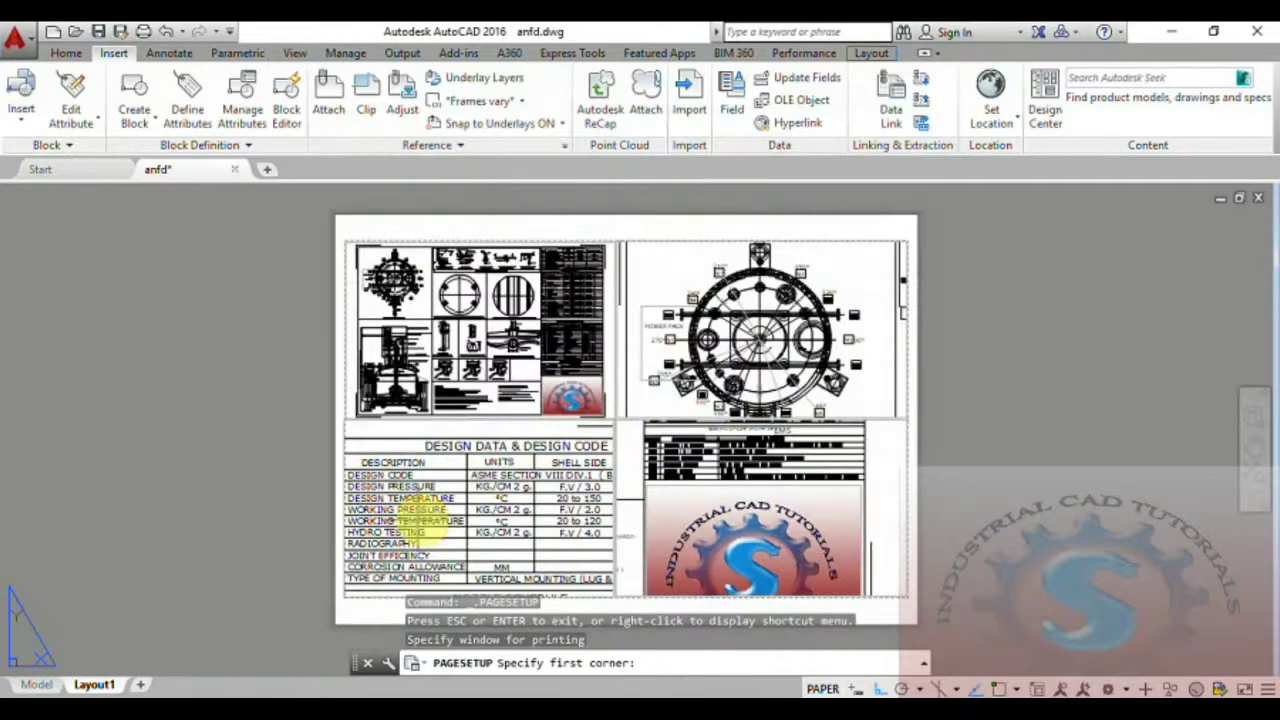
left_click(345, 238)
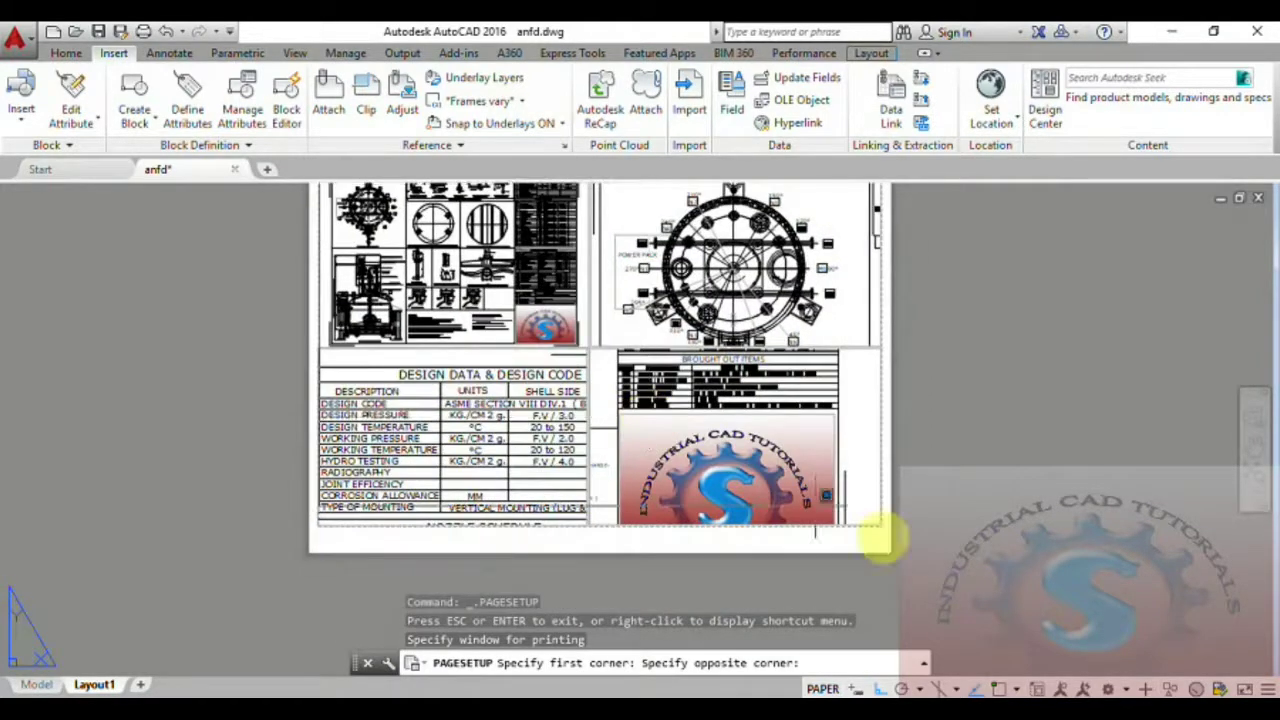
left_click(895, 545)
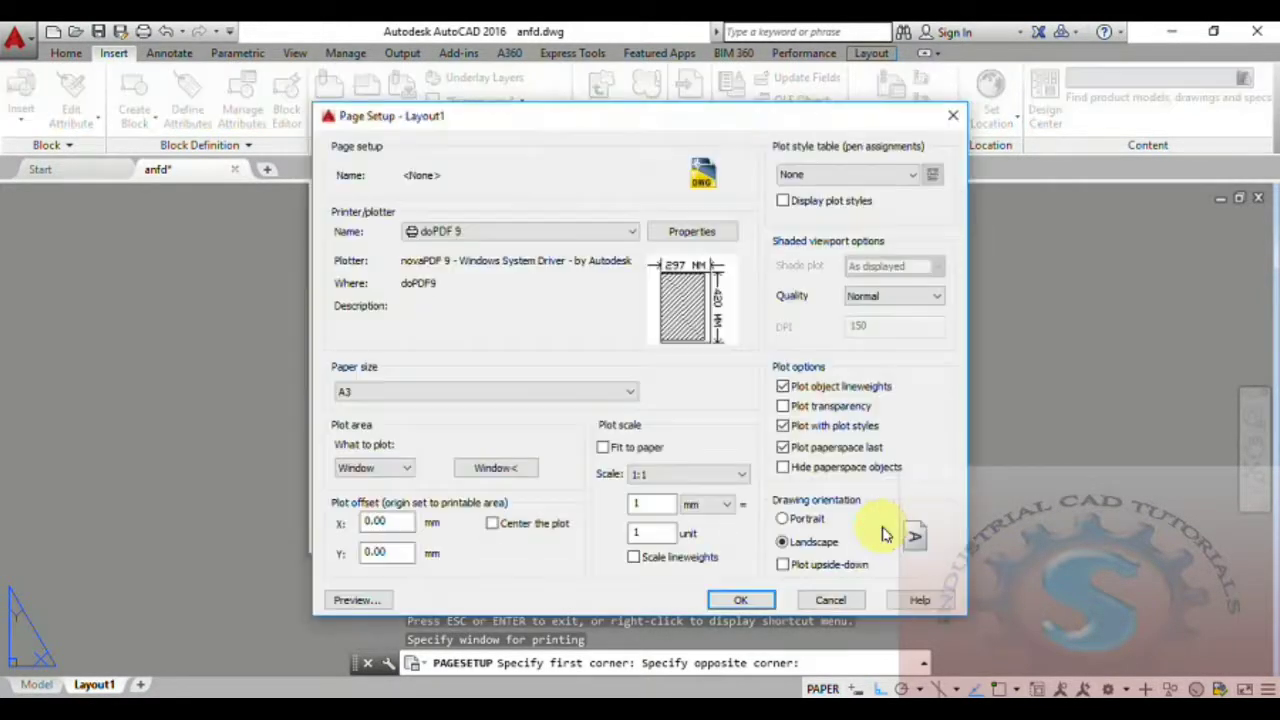
left_click(605, 448)
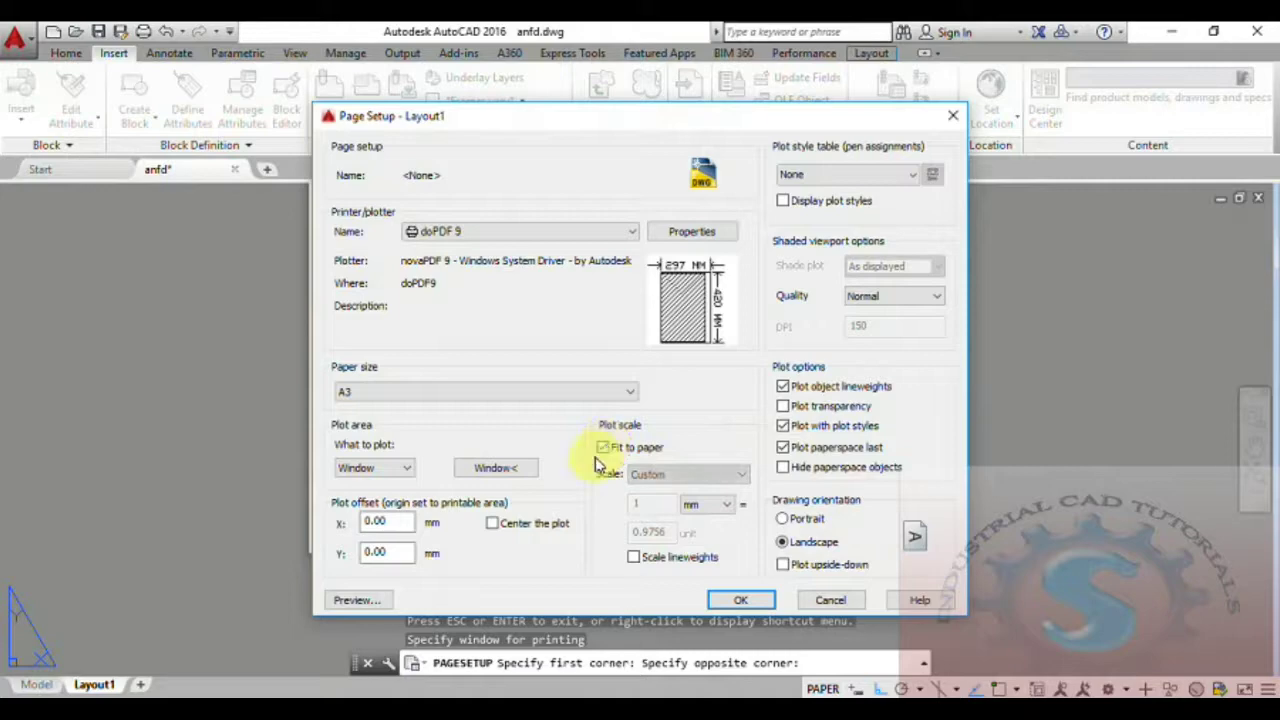
left_click(494, 524)
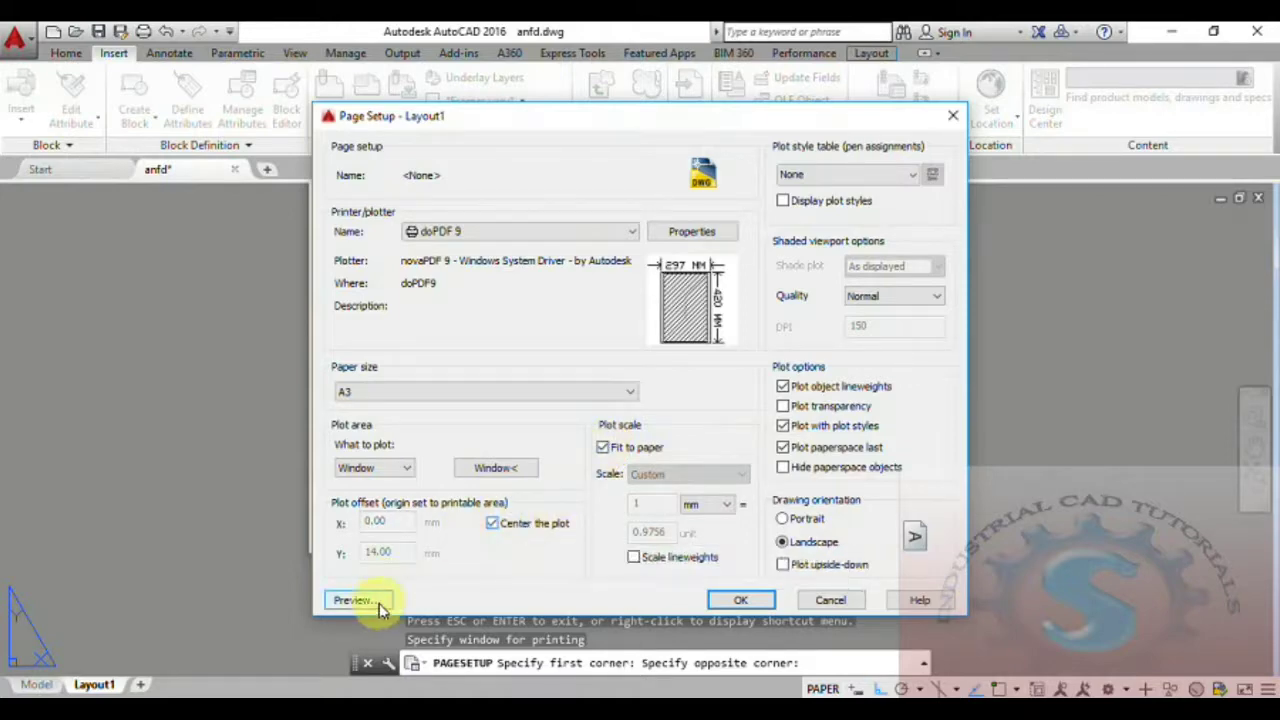
left_click(782, 520)
left_click(784, 543)
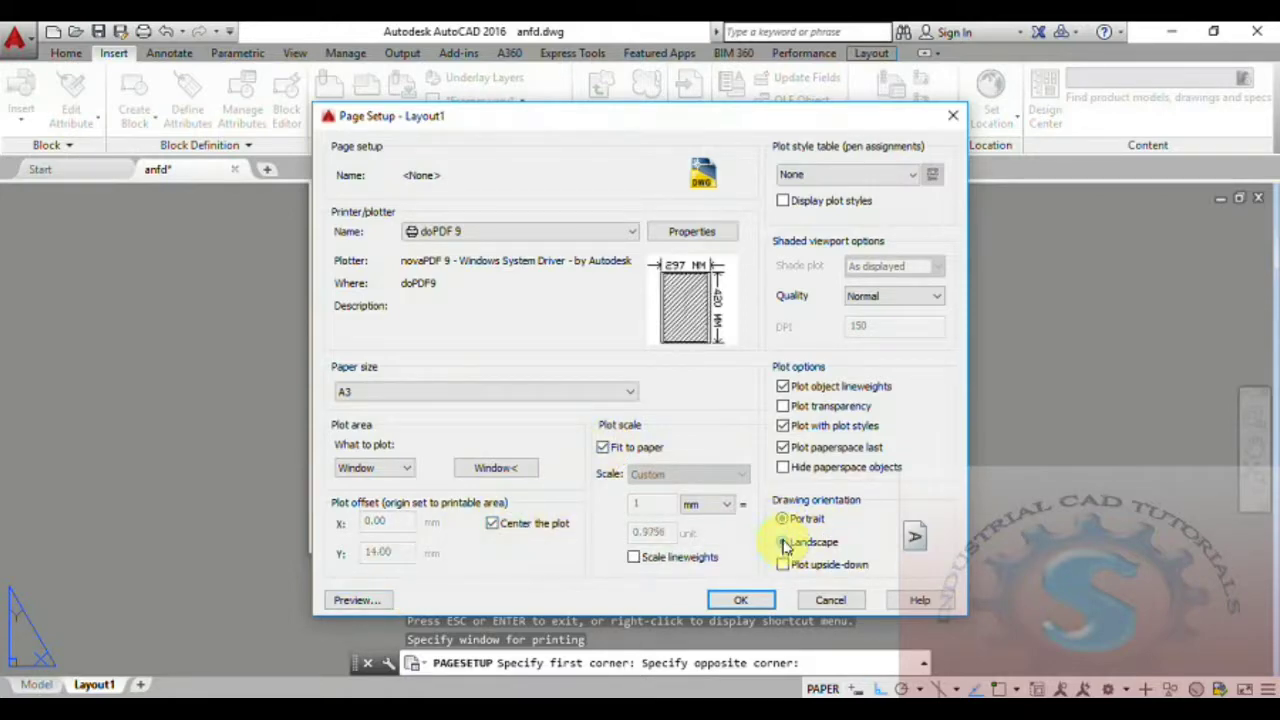
left_click(850, 176)
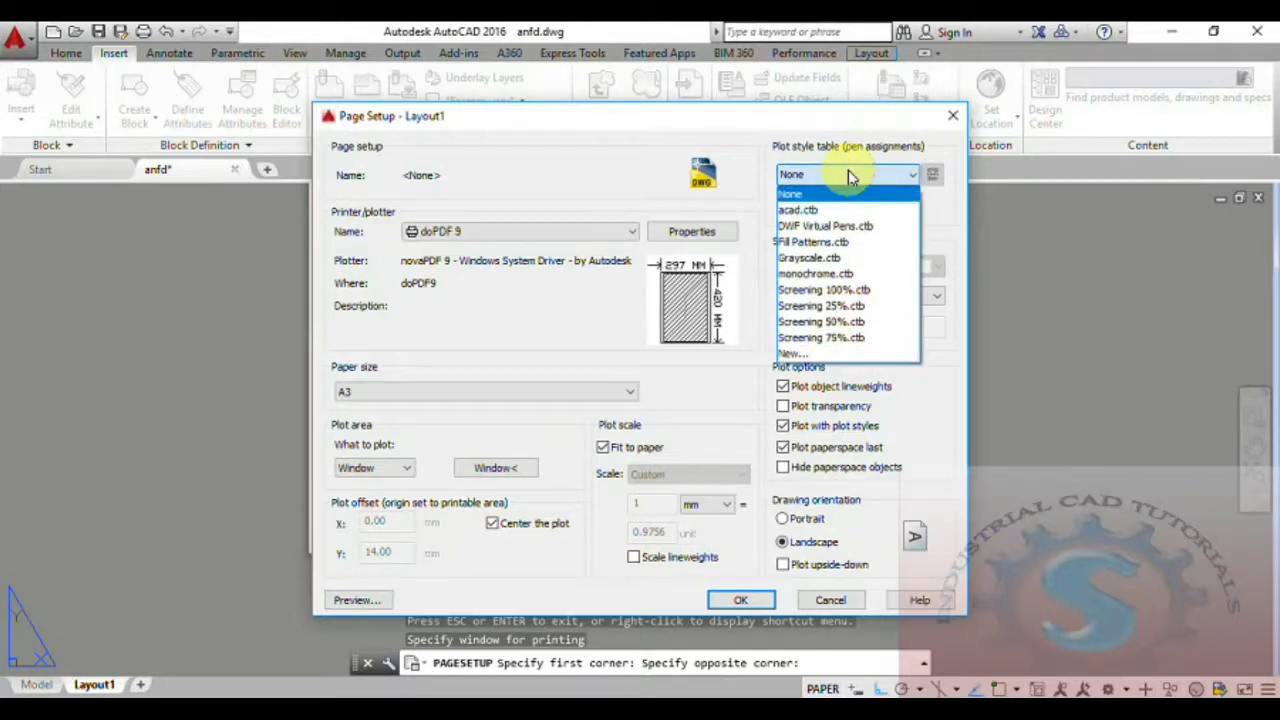
left_click(835, 210)
left_click(853, 178)
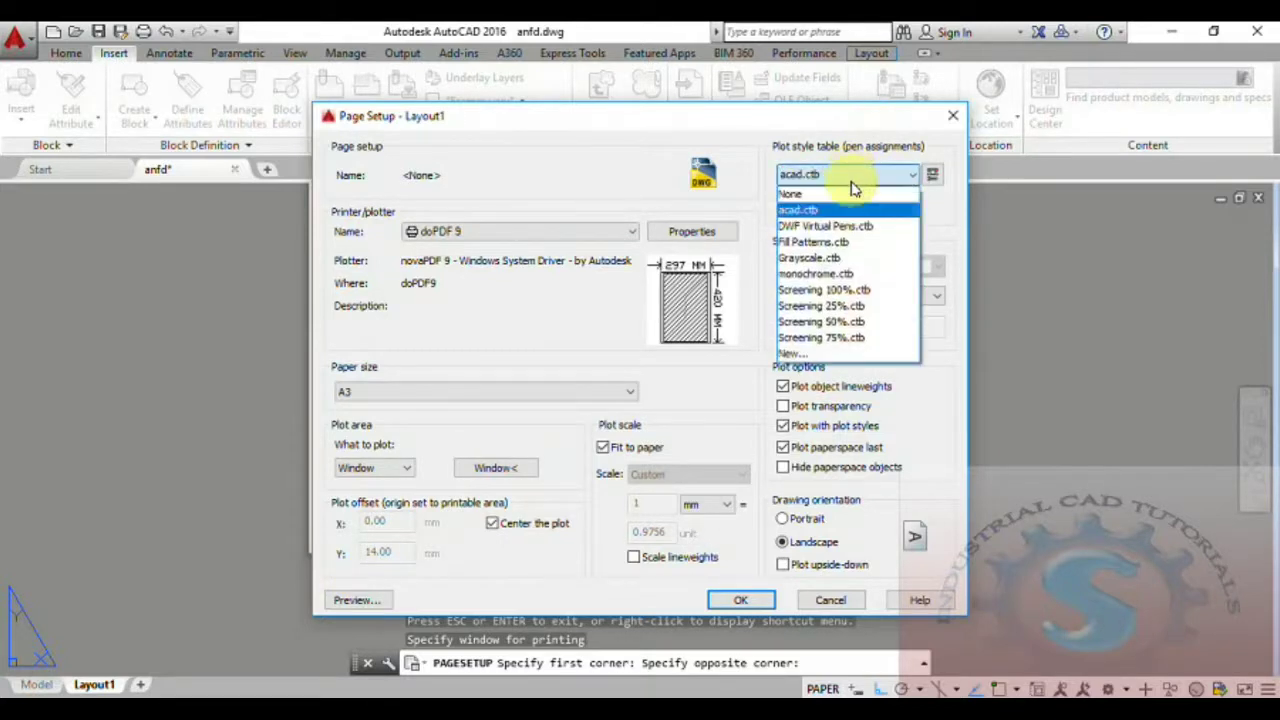
left_click(847, 195)
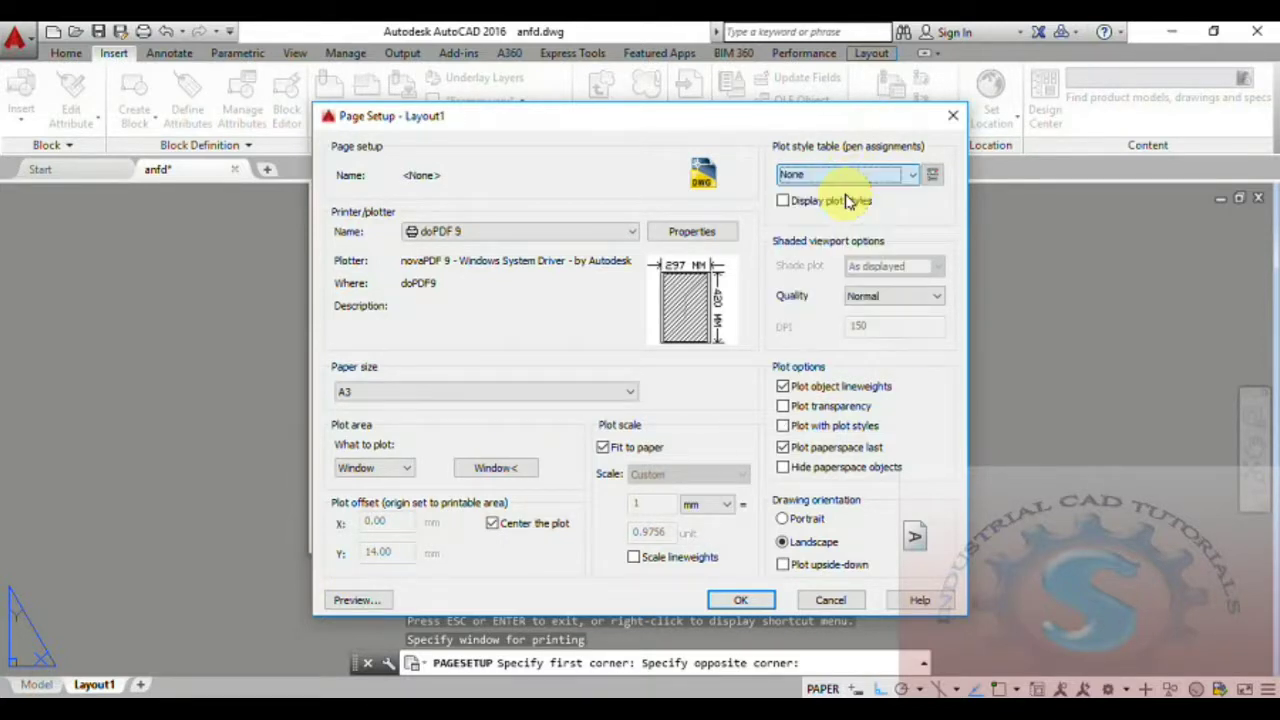
Preview the windowed plot, examine the four viewports up close and close the preview
left_click(352, 600)
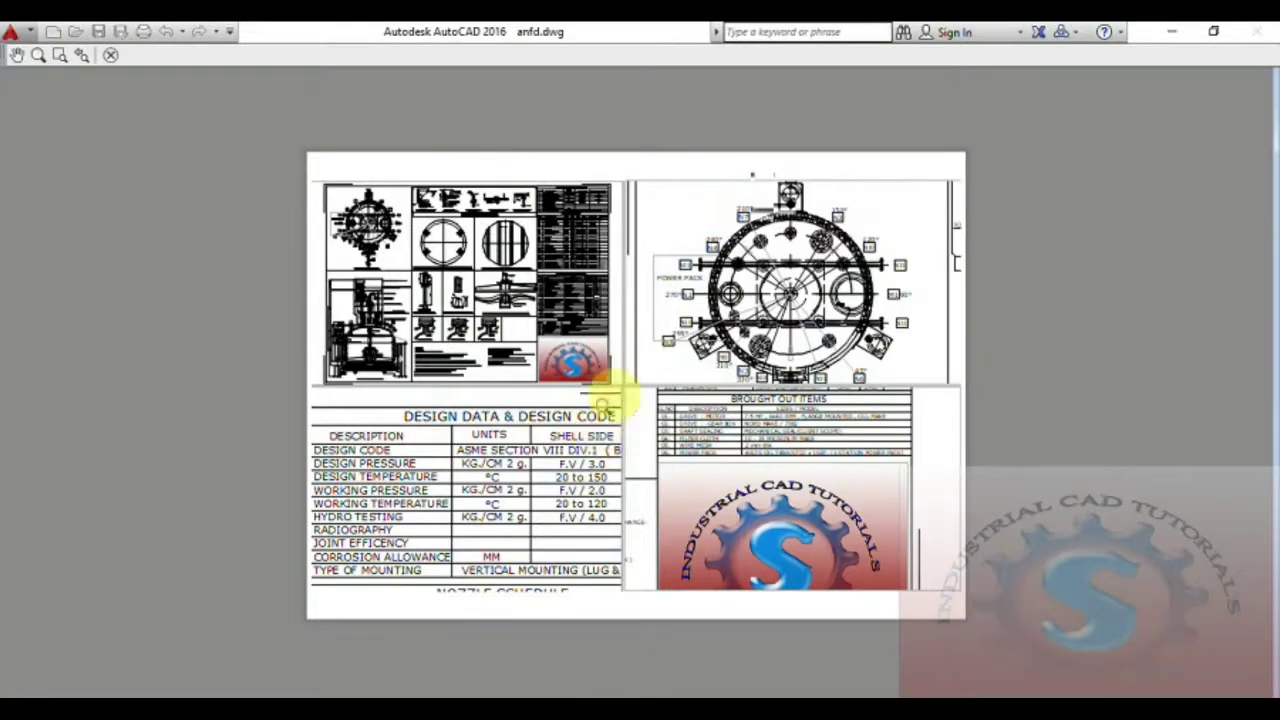
scroll(628, 365, "down", 1)
scroll(637, 401, "up", 2)
scroll(643, 409, "down", 1)
scroll(611, 451, "up", 1)
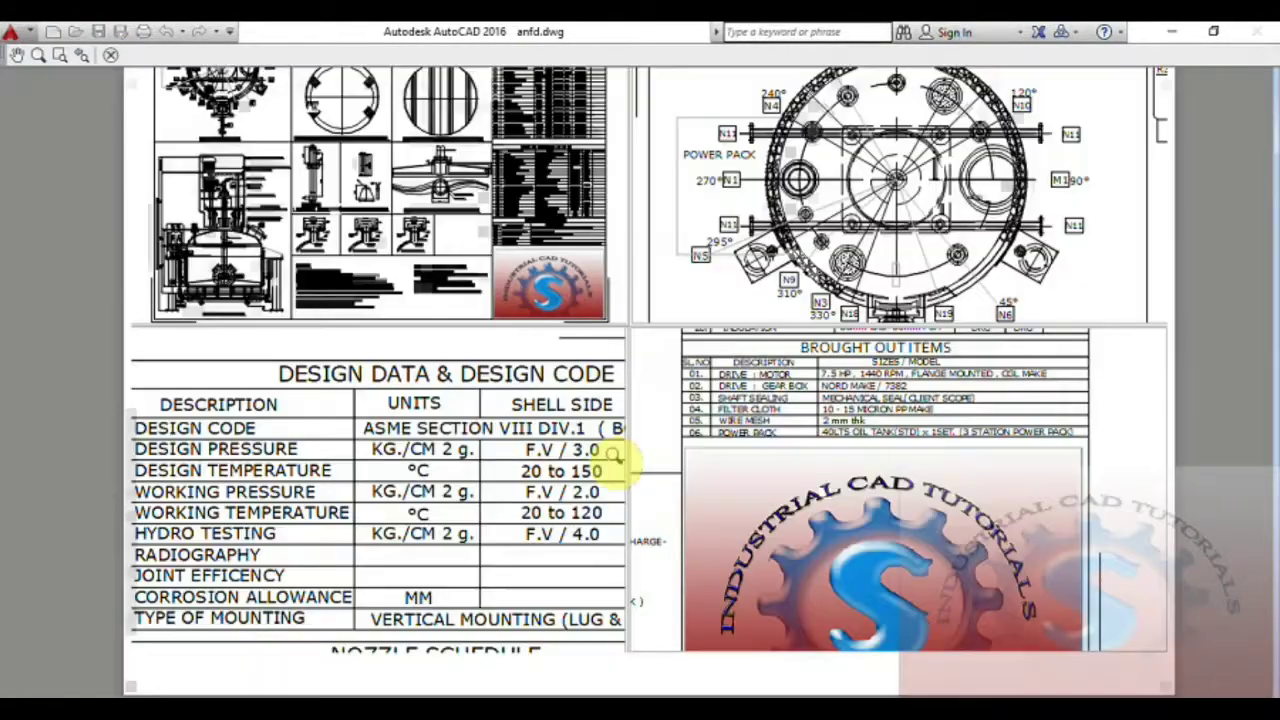
scroll(609, 465, "down", 1)
scroll(651, 400, "up", 1)
middle_click_drag(651, 400, 615, 440)
scroll(580, 410, "down", 2)
scroll(580, 410, "up", 1)
scroll(586, 400, "up", 2)
scroll(588, 410, "down", 3)
scroll(588, 410, "up", 4)
scroll(557, 363, "down", 2)
scroll(757, 335, "up", 1)
scroll(755, 345, "down", 2)
scroll(702, 403, "up", 1)
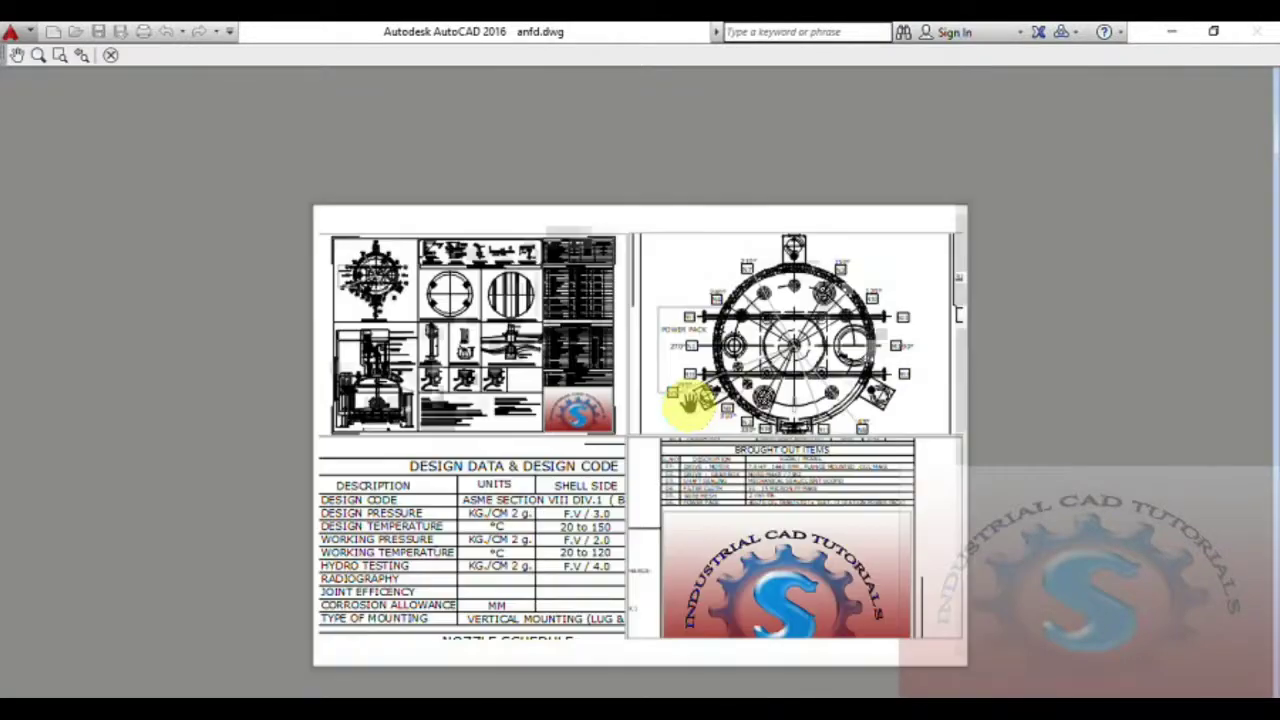
middle_click_drag(690, 405, 645, 345)
scroll(646, 357, "up", 2)
scroll(651, 354, "down", 2)
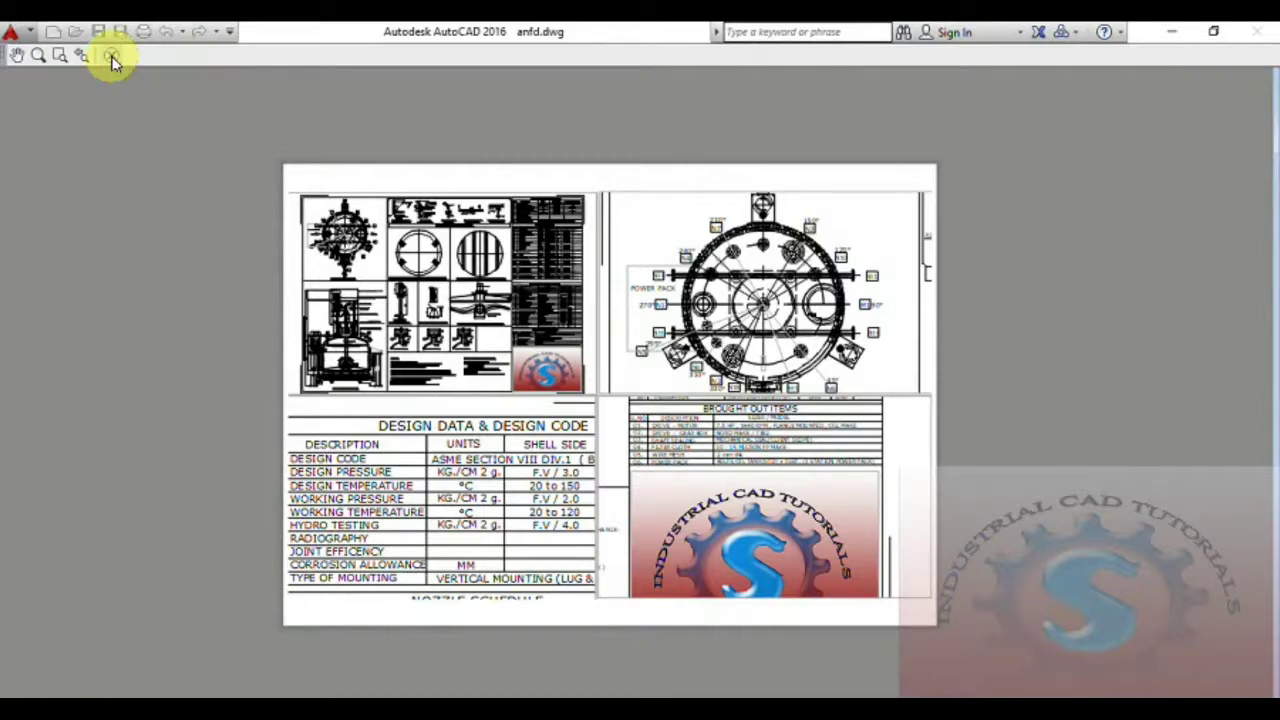
left_click(112, 58)
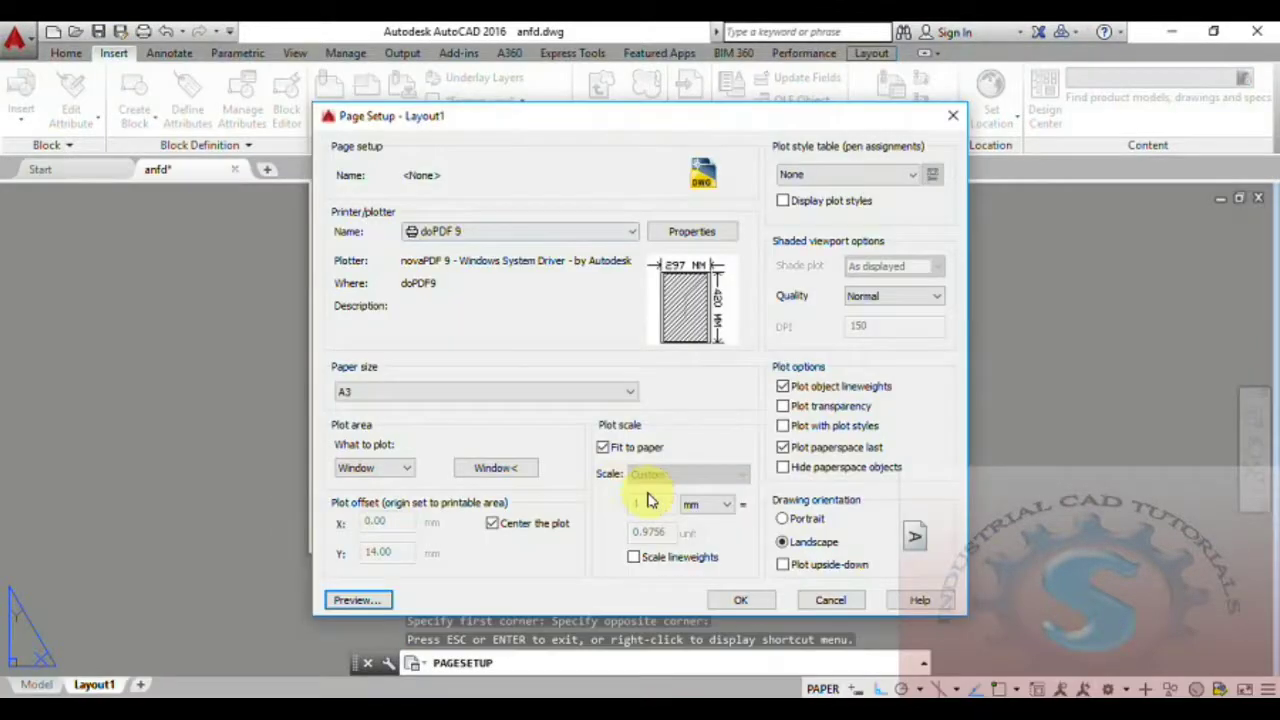
Accept the changed Layout1 page setup and close the Page Setup Manager
left_click(740, 603)
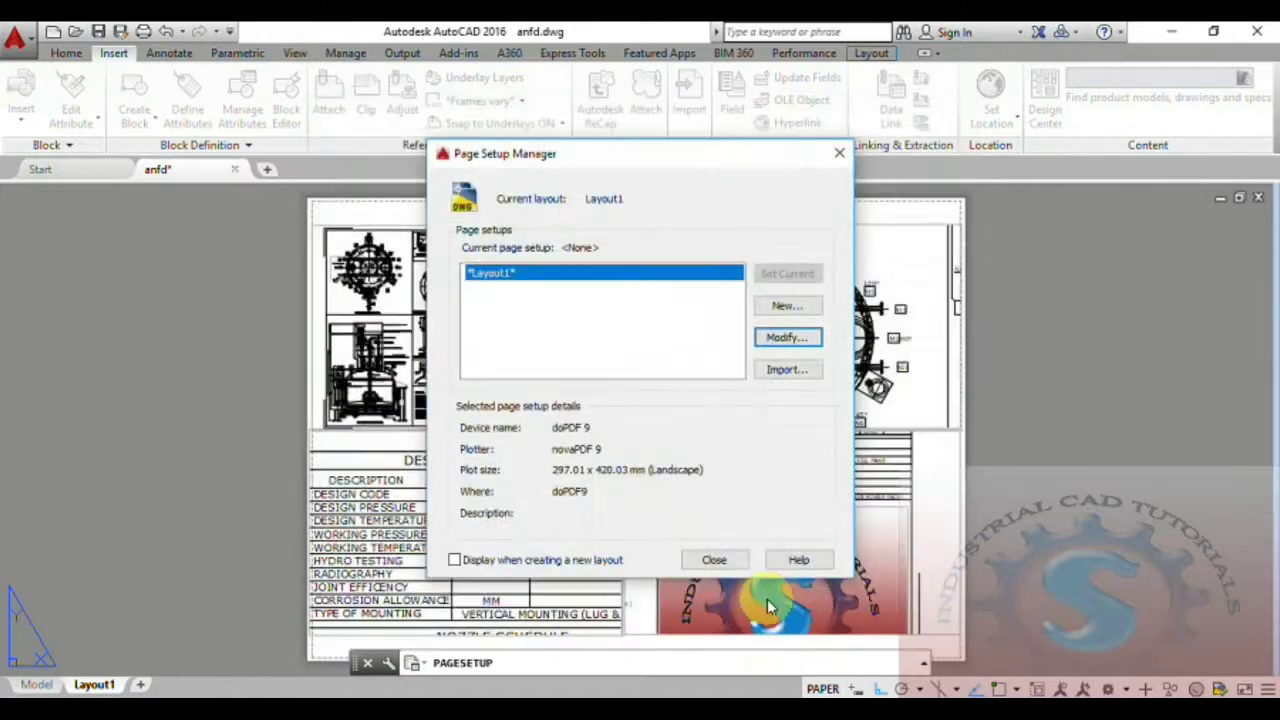
left_click(841, 157)
scroll(660, 390, "down", 3)
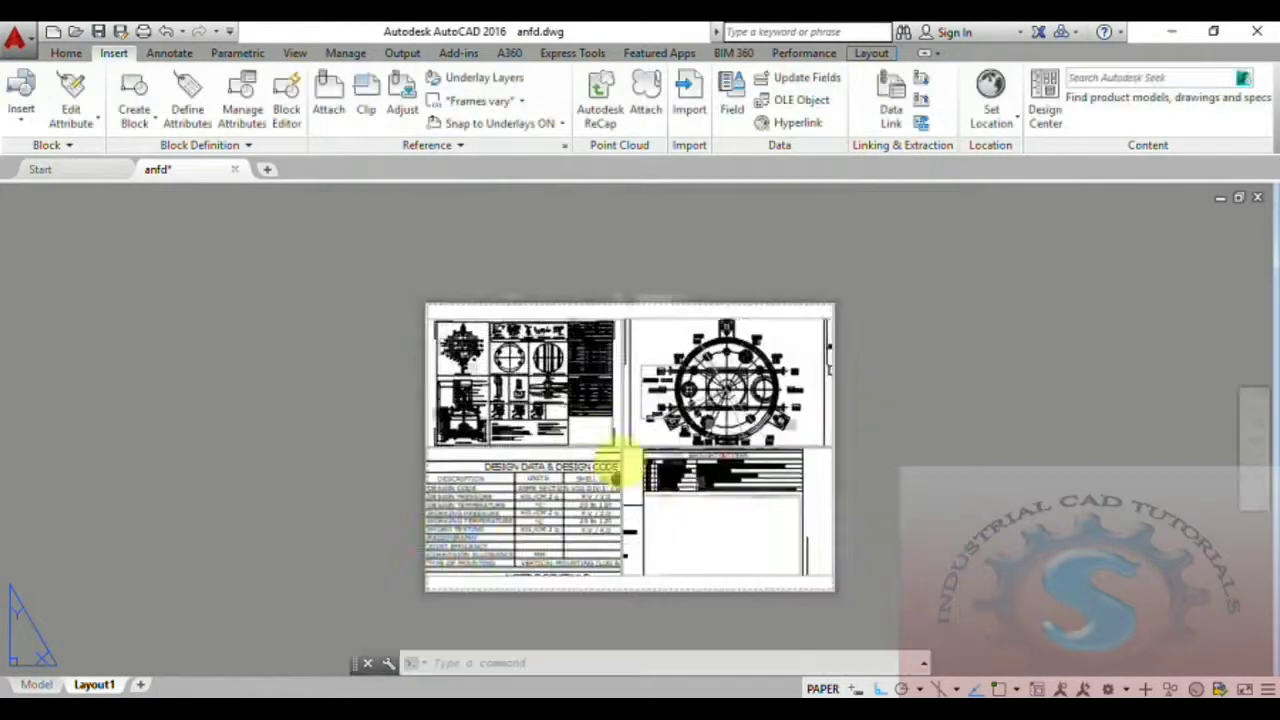
scroll(603, 485, "up", 4)
middle_click_drag(603, 490, 609, 472)
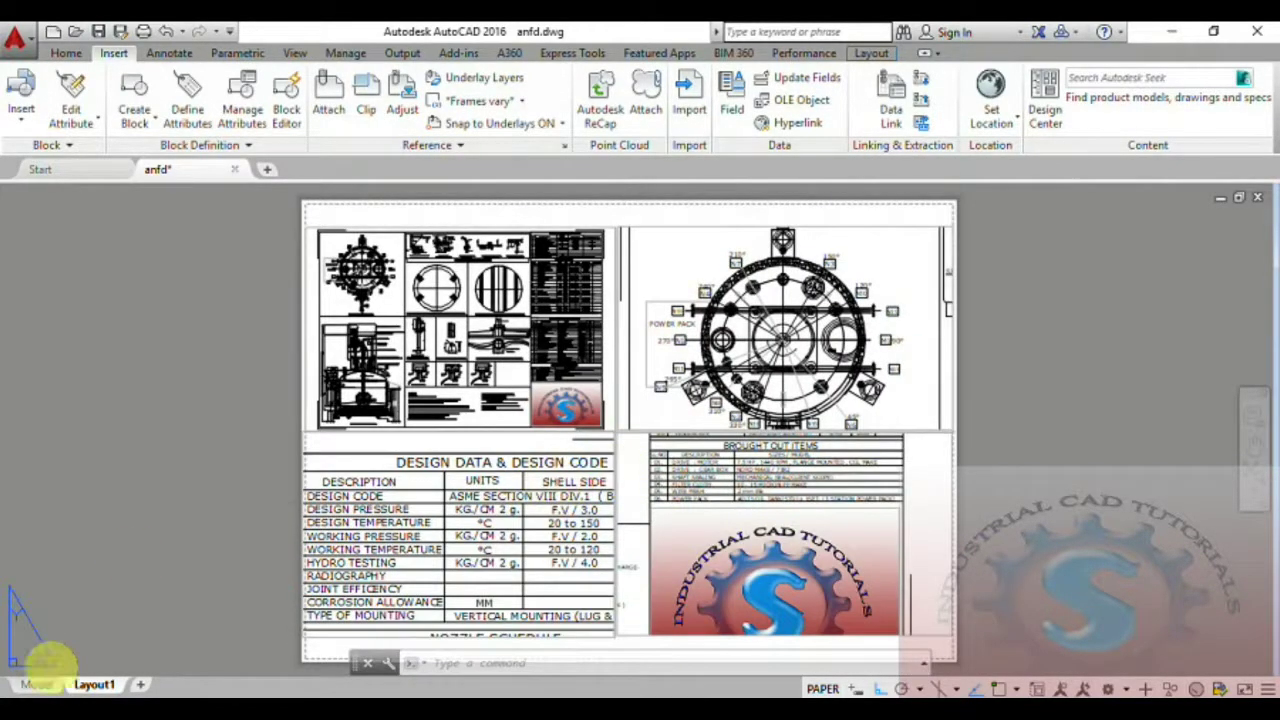
Start plotting Layout1, preview the sheet and send it to the doPDF 9 printer
right_click(82, 688)
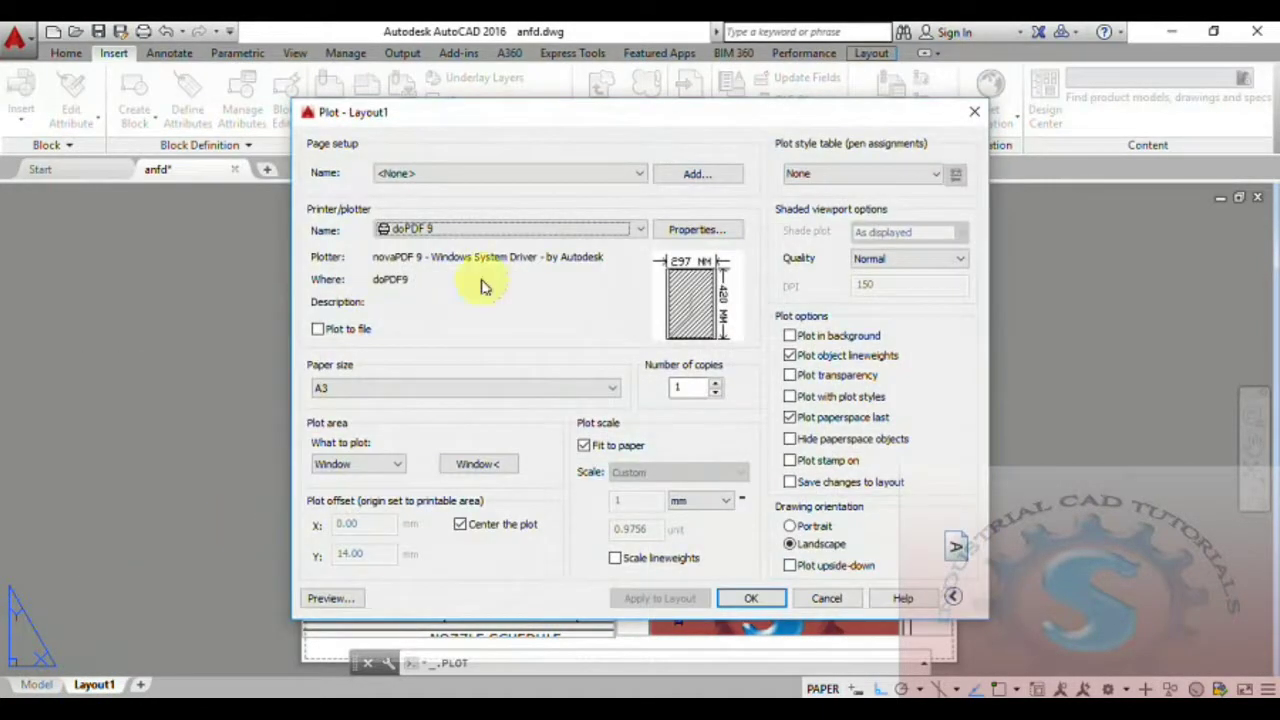
left_click(330, 598)
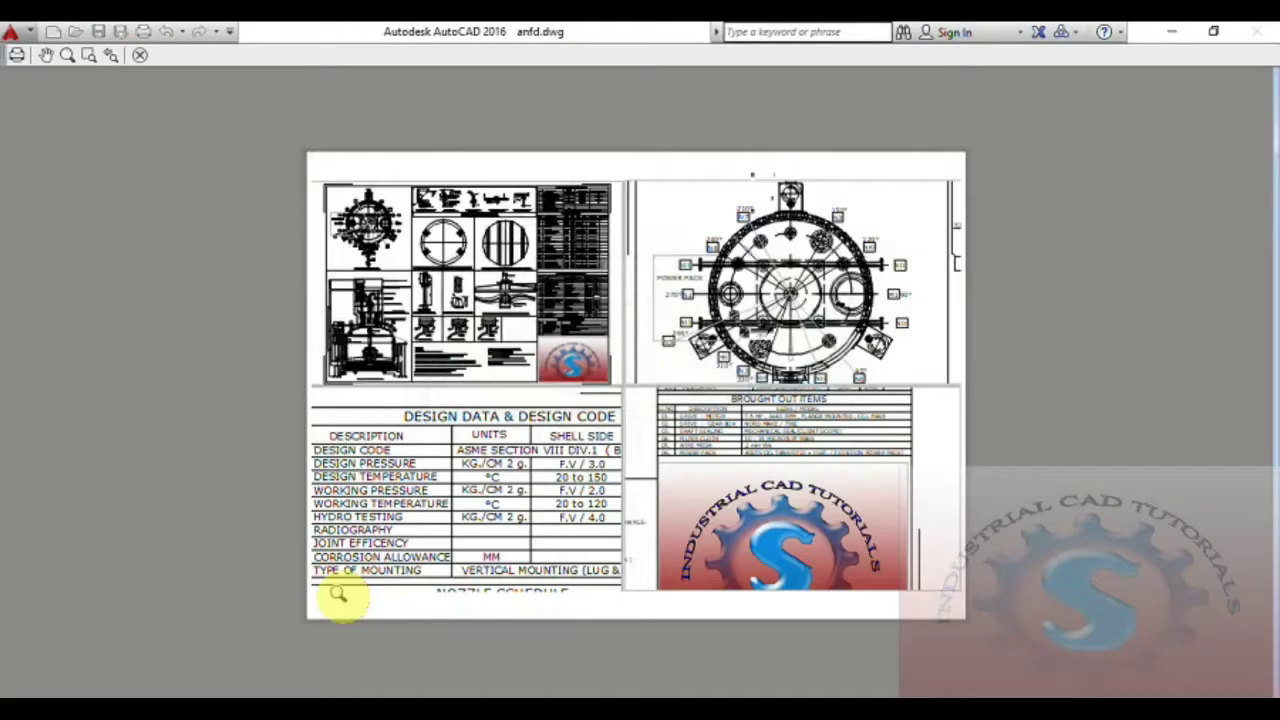
left_click(15, 53)
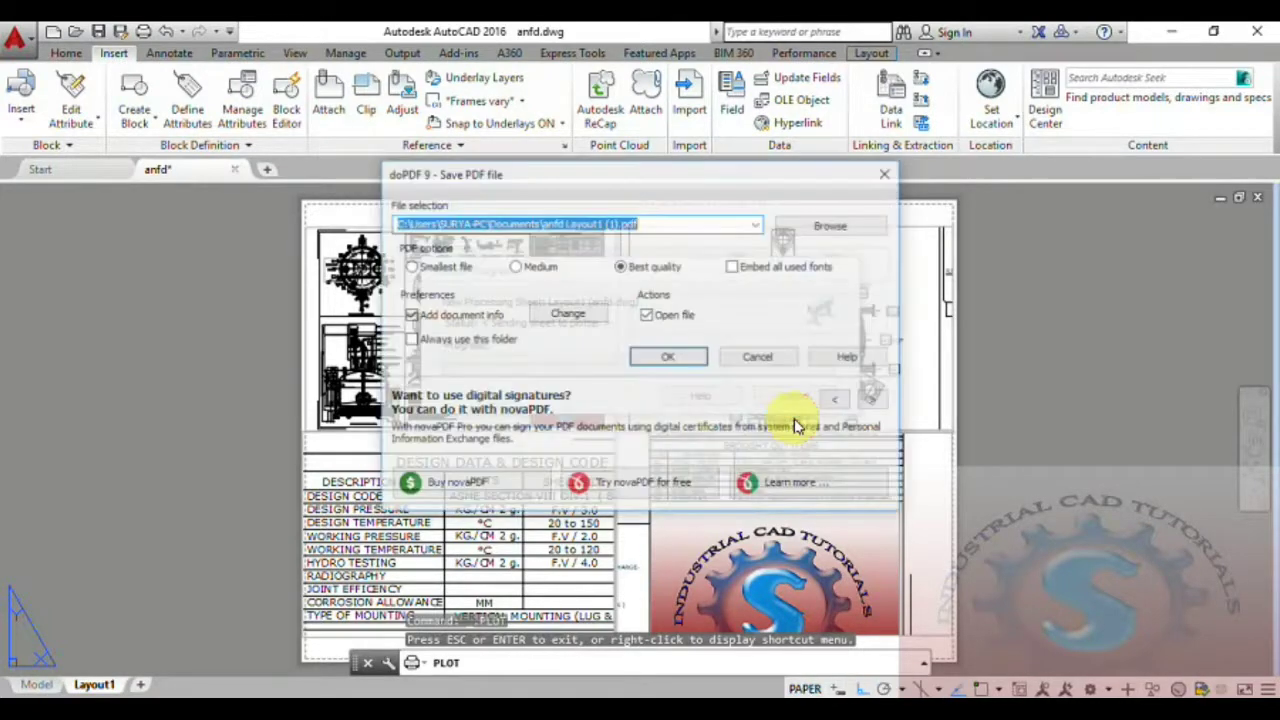
Save the plotted PDF on the Desktop as anfd Layout1 (1).pdf
left_click(866, 230)
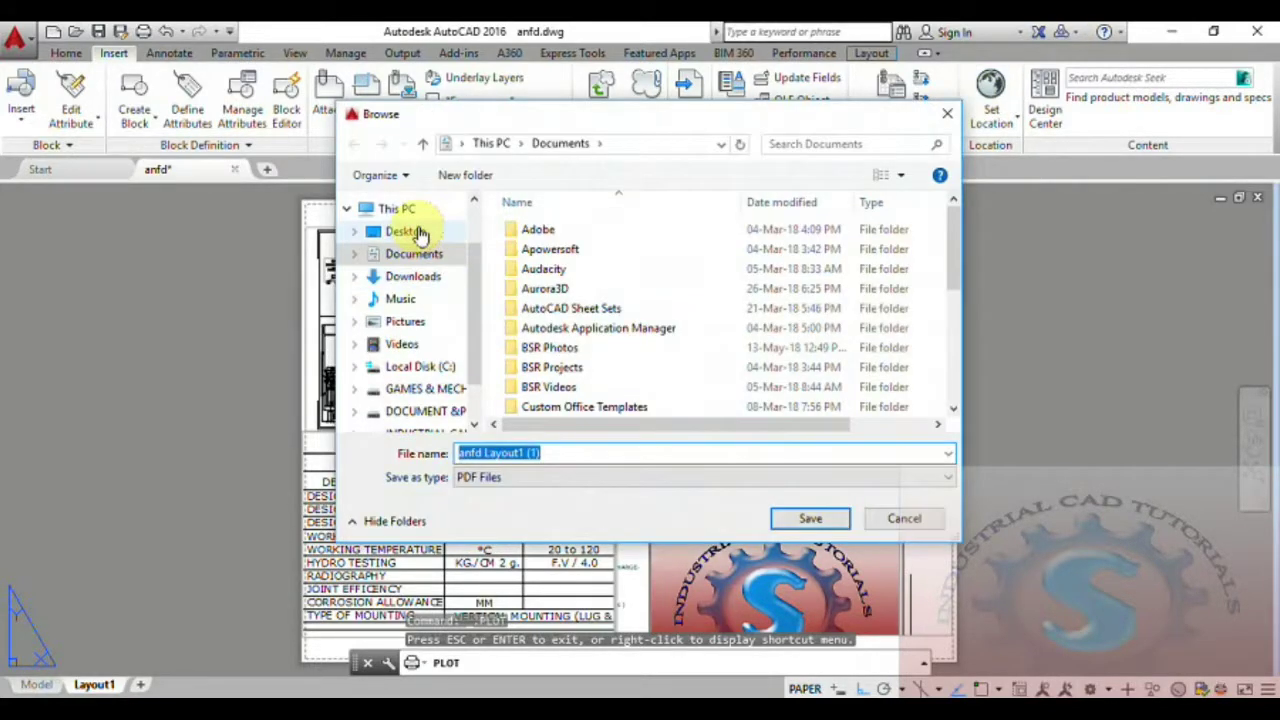
left_click(410, 232)
left_click(805, 520)
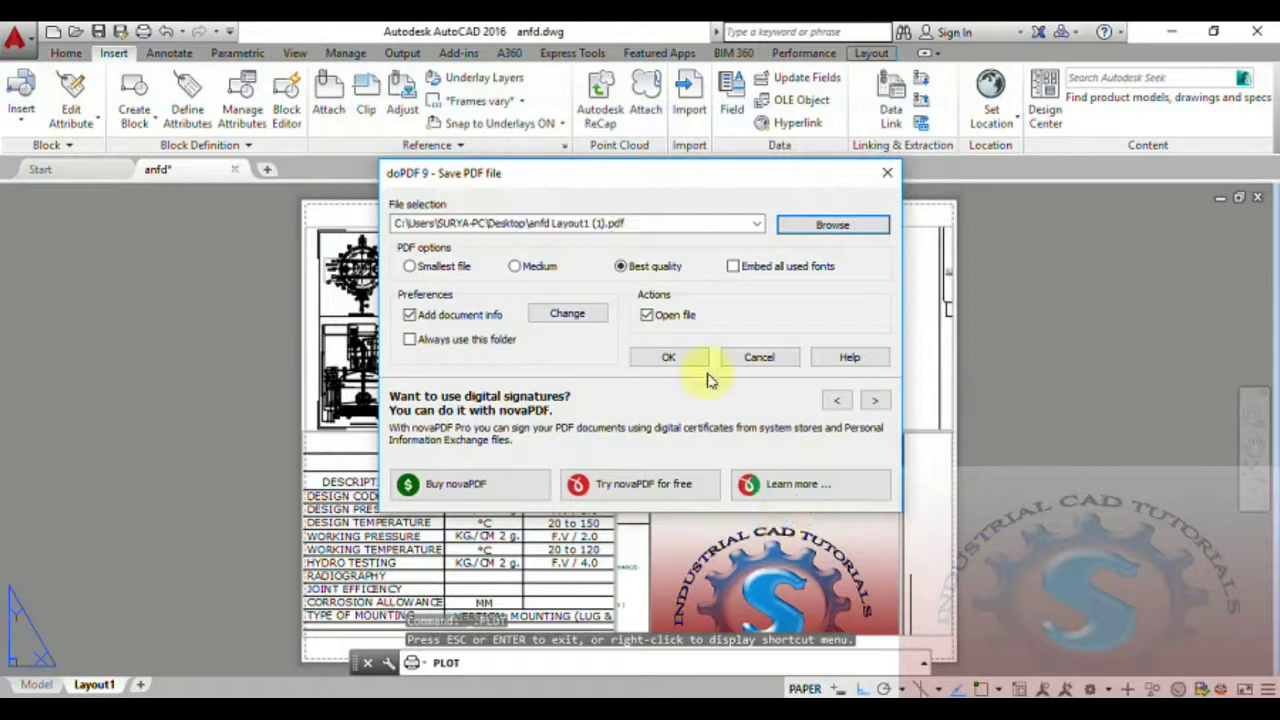
left_click(682, 362)
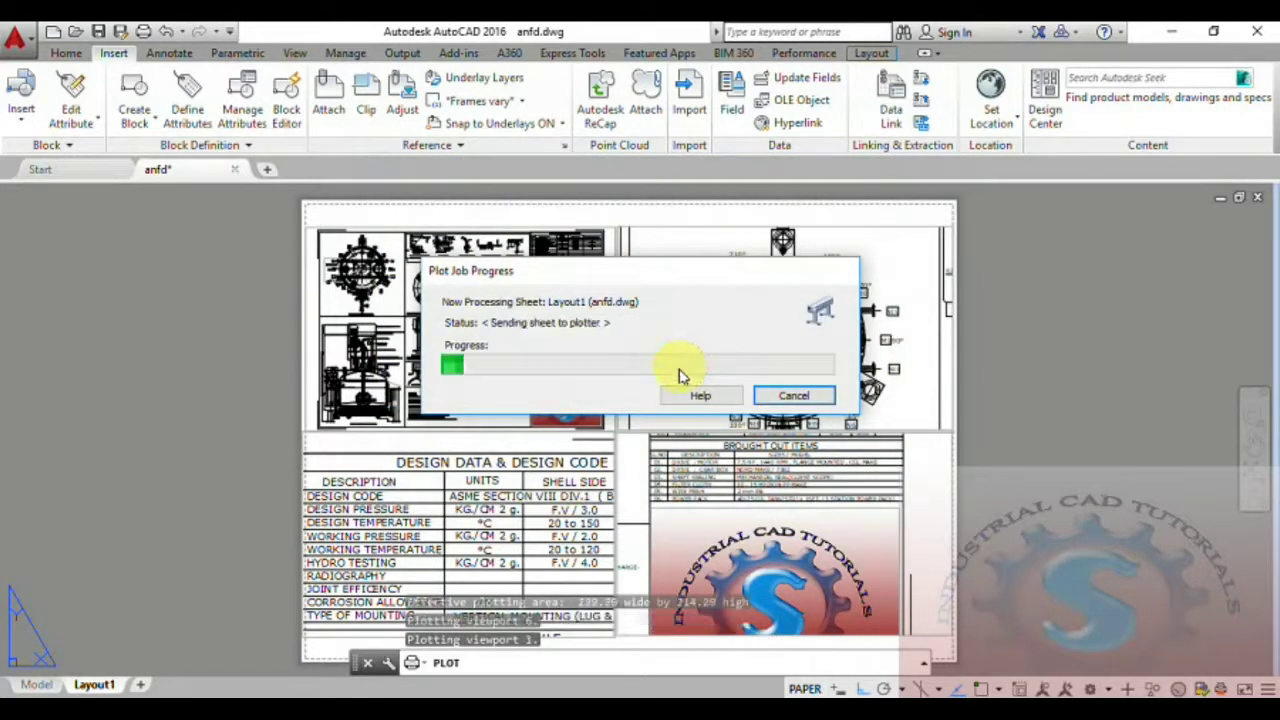
Minimize AutoCAD, dismiss Acrobat's installation message and look over the plotted anfd Layout1 (1).pdf
left_click(1176, 36)
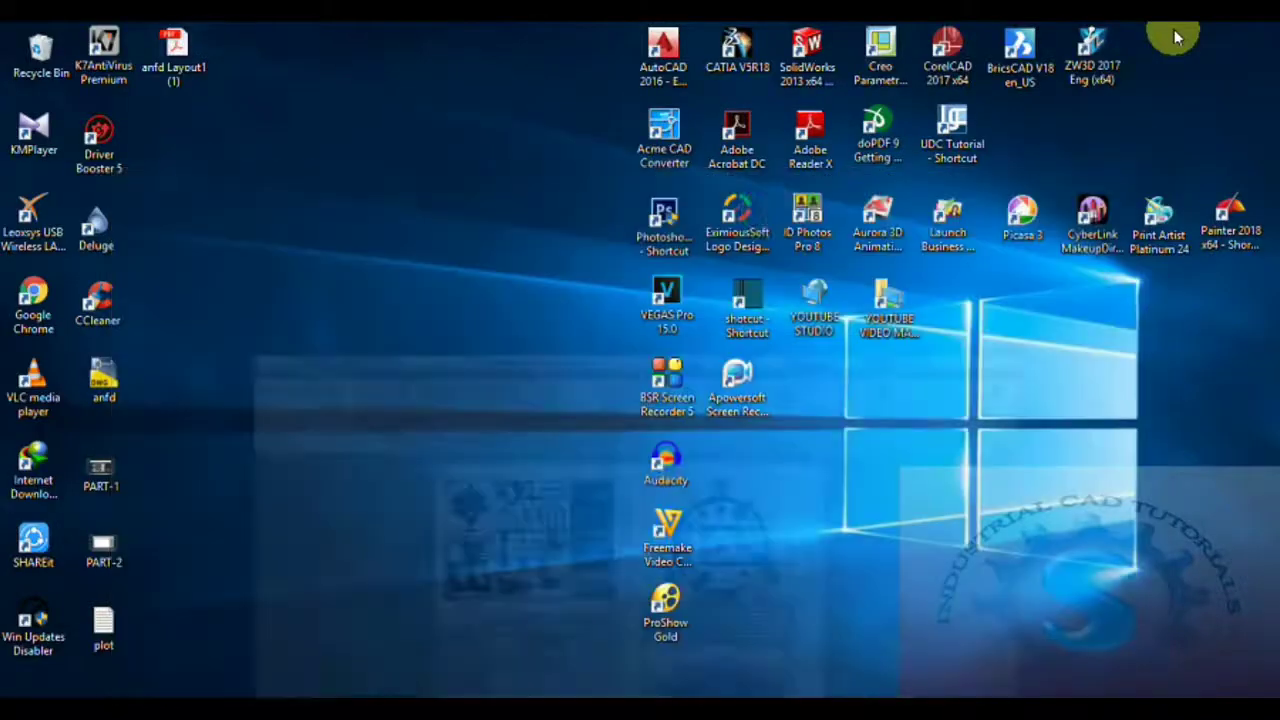
right_click(354, 244)
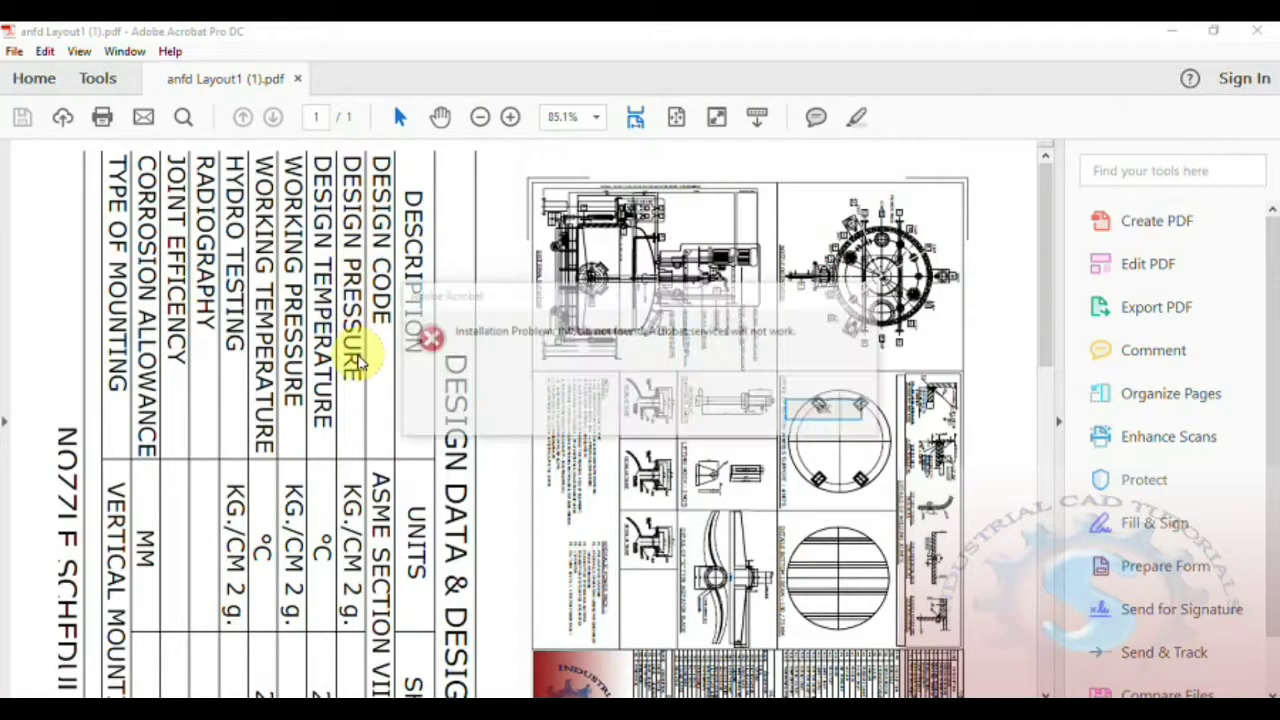
left_click(796, 414)
scroll(640, 447, "down", 5)
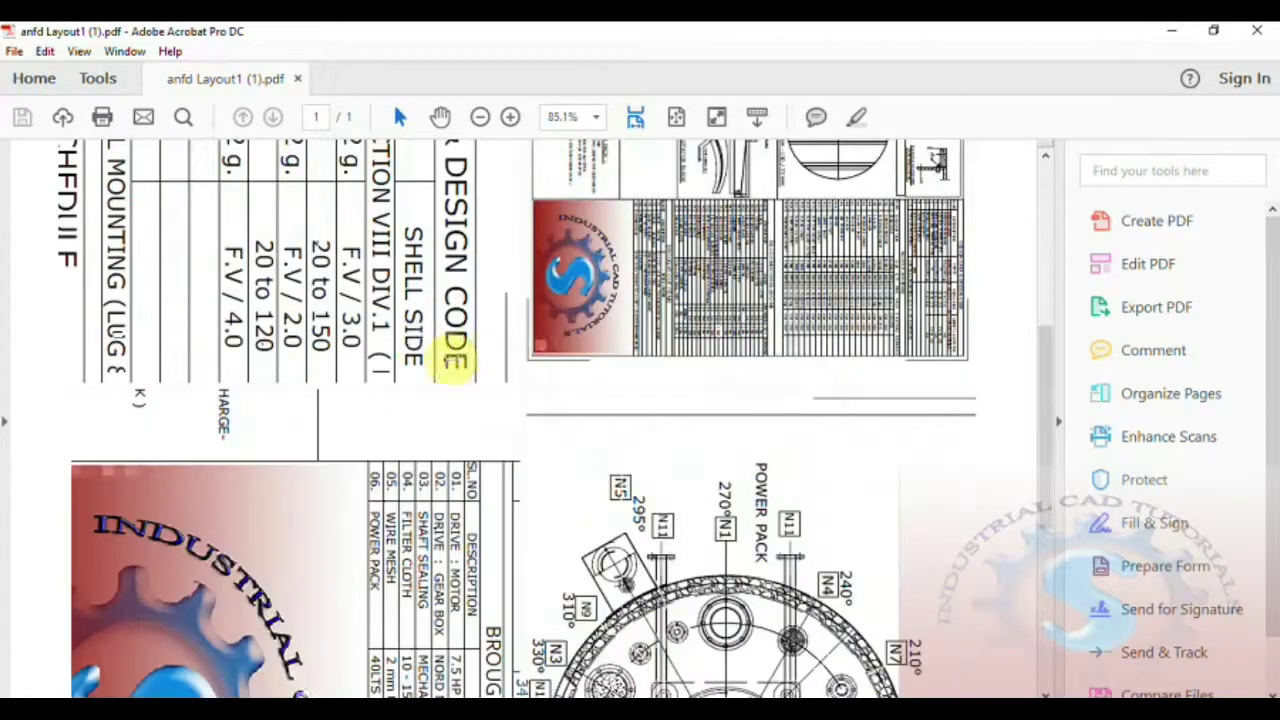
Rotate the PDF page clockwise three times to read the drawing upright
right_click(423, 358)
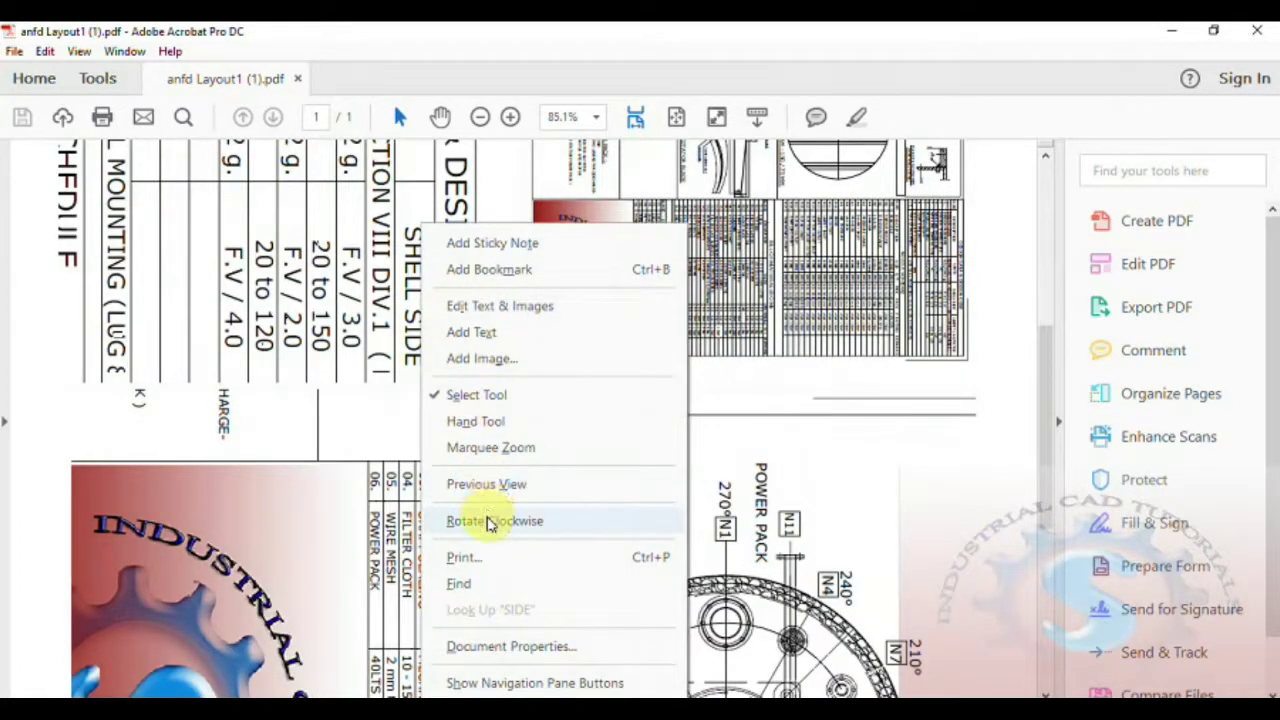
left_click(490, 521)
right_click(460, 450)
left_click(497, 543)
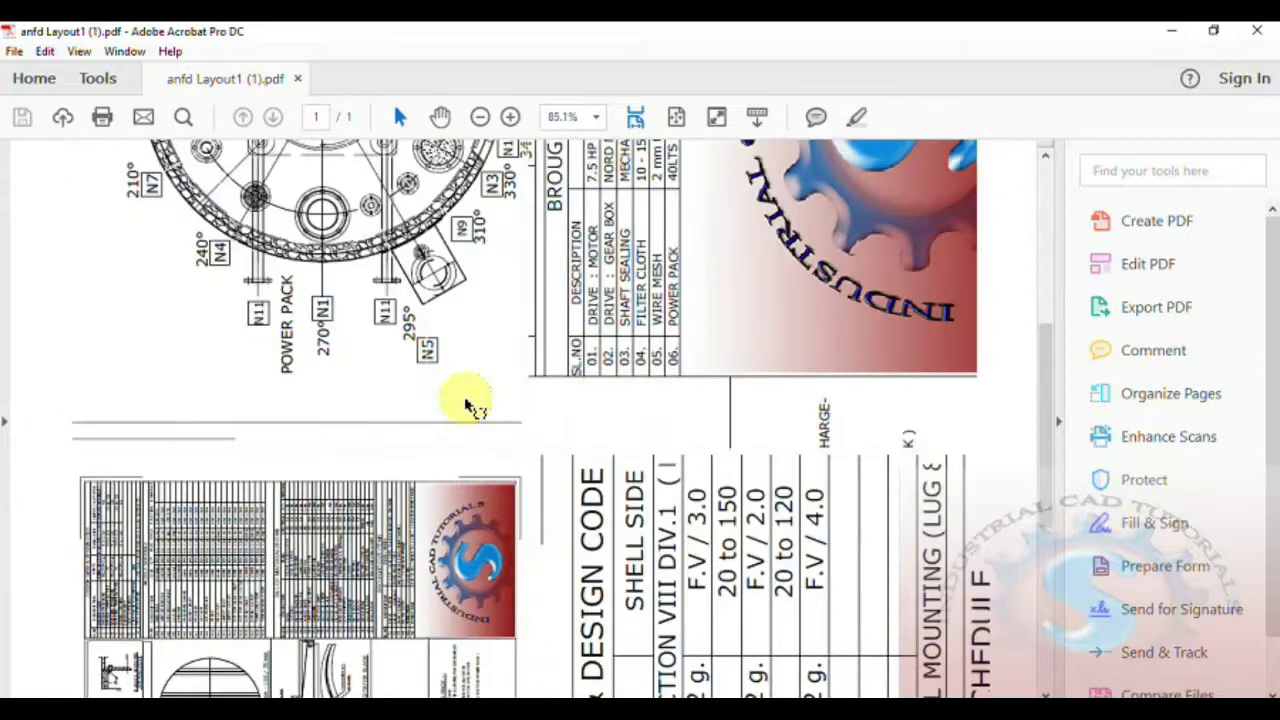
right_click(470, 405)
left_click(498, 543)
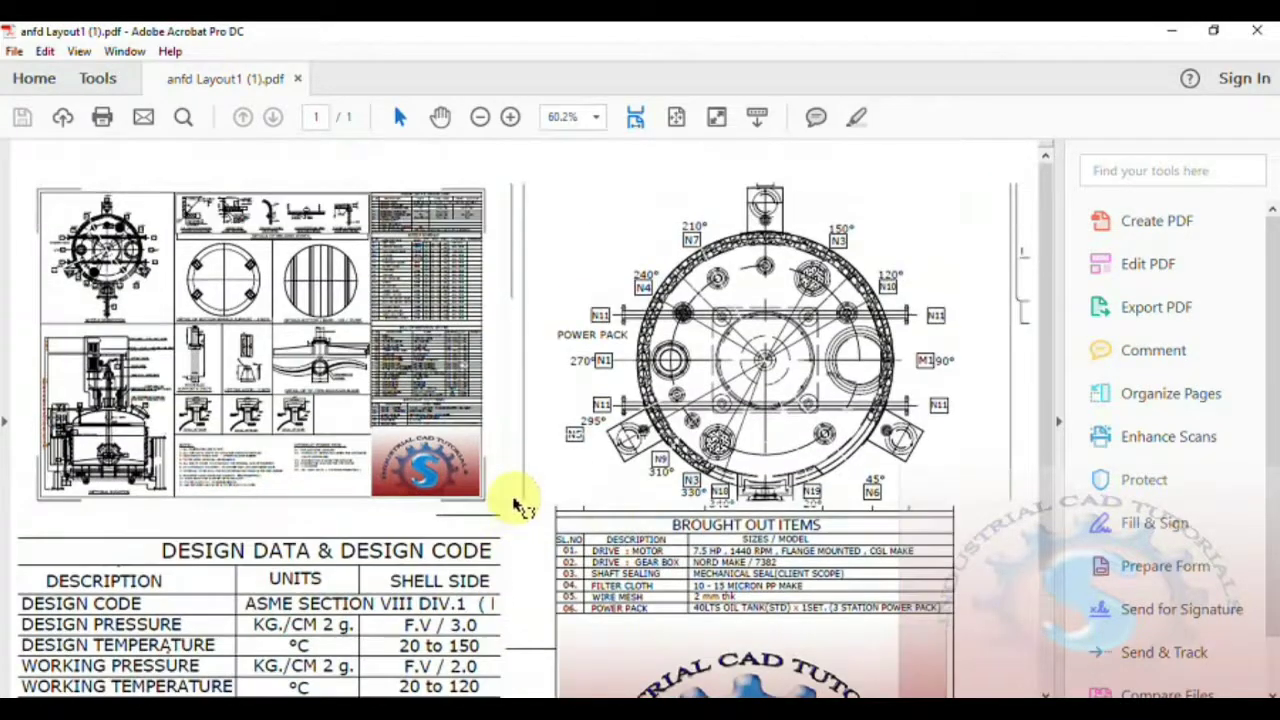
Examine the upright PDF page, close Acrobat and refresh the desktop
scroll(515, 505, "down", 2)
scroll(515, 495, "up", 2)
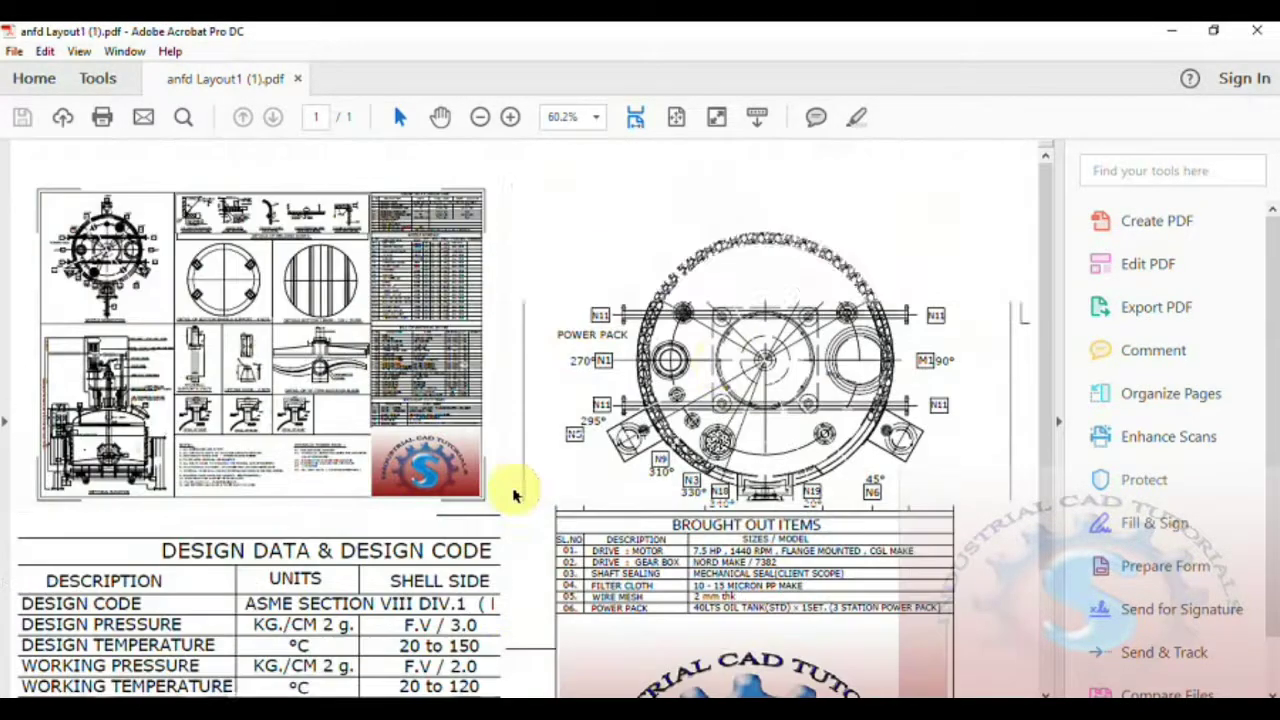
left_click(1255, 36)
right_click(308, 340)
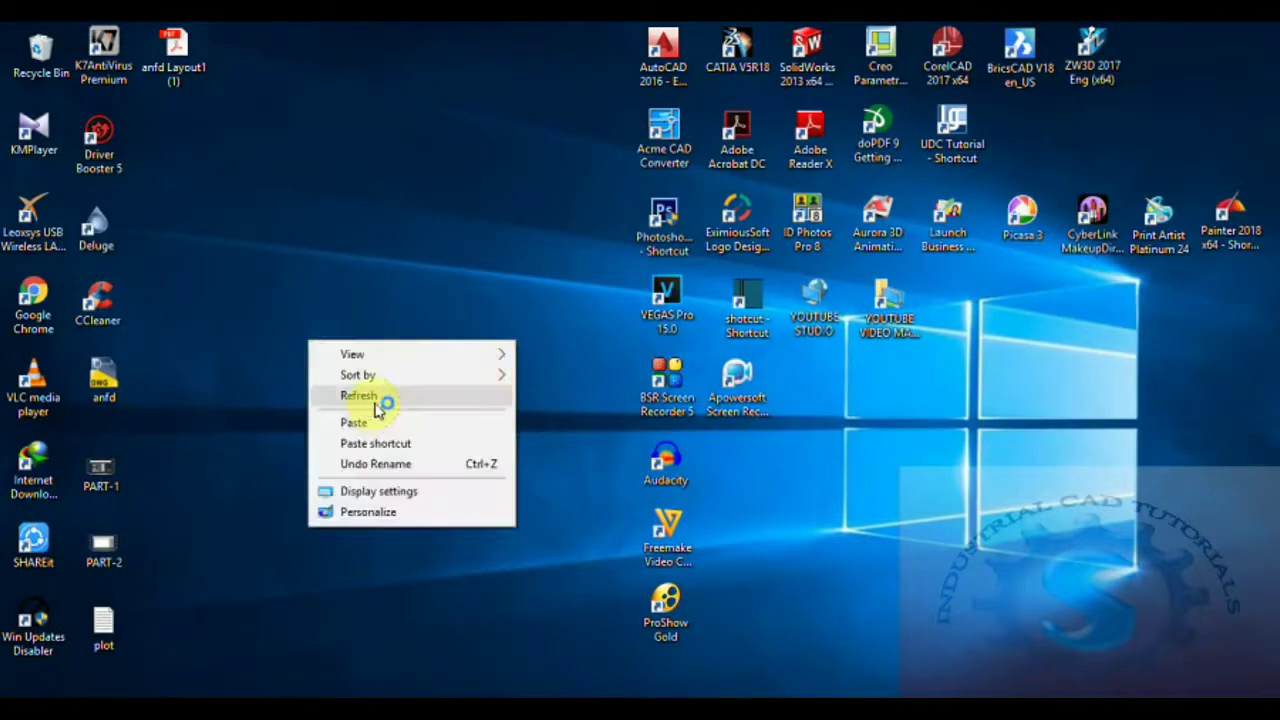
left_click(390, 398)
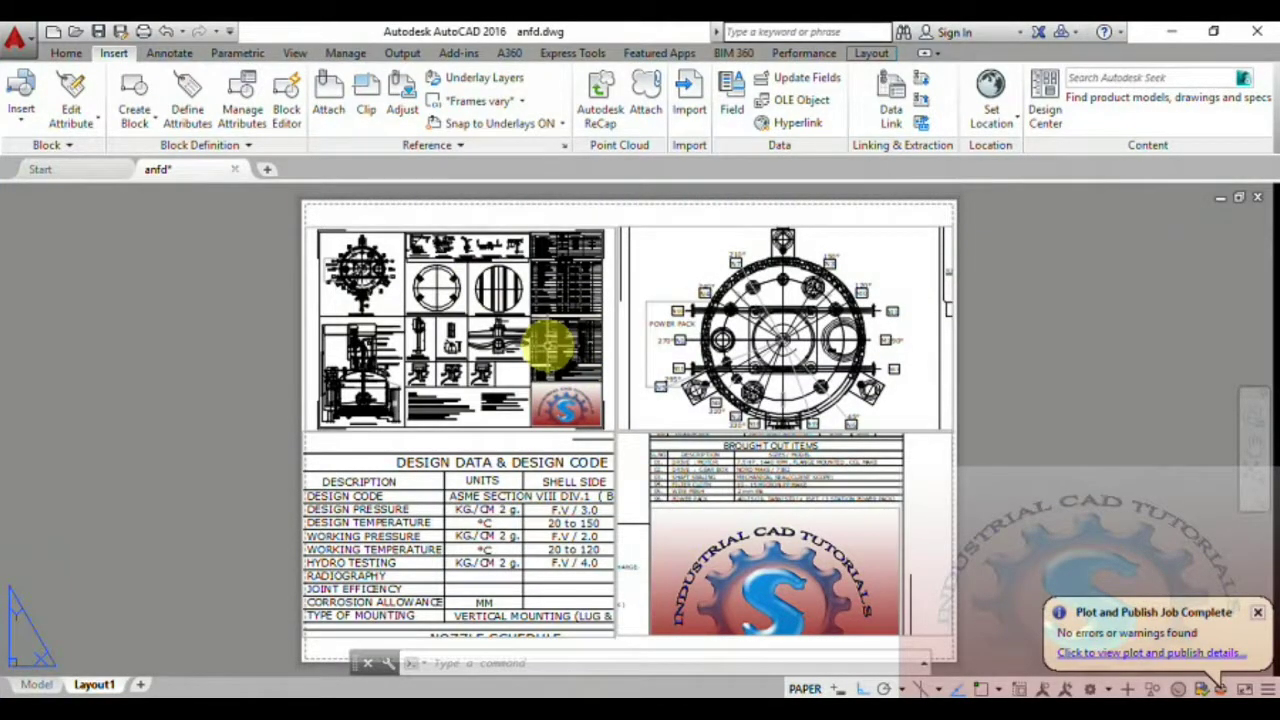
Export Layout1 to a model space drawing named anfd_MODEL.dwg on the Desktop, without opening it from the completion prompt
right_click(115, 686)
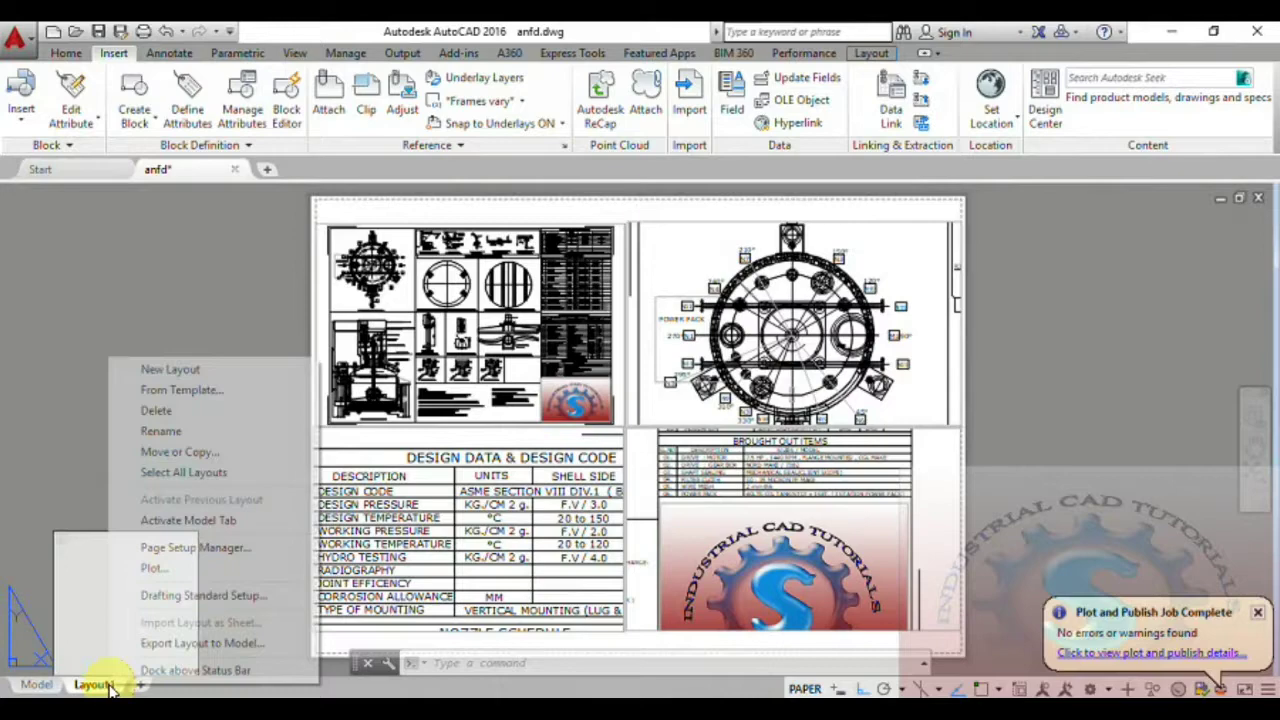
left_click(170, 645)
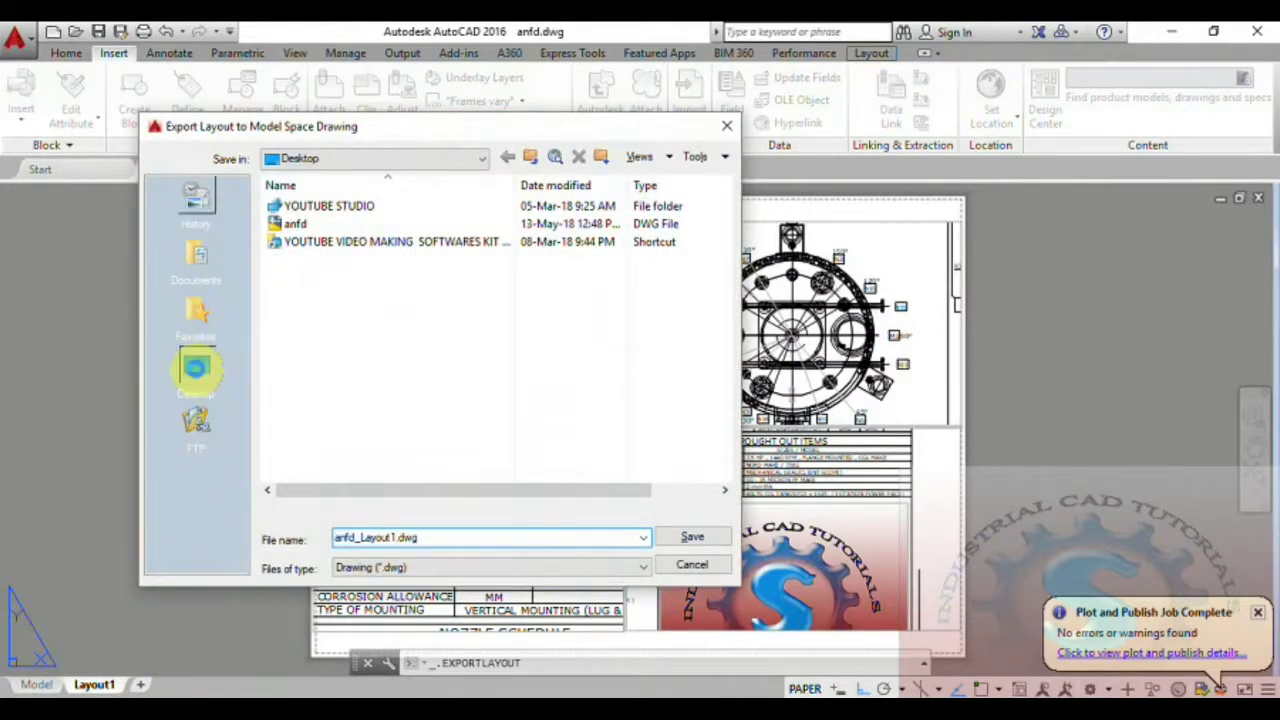
left_click(196, 369)
double_click(452, 550)
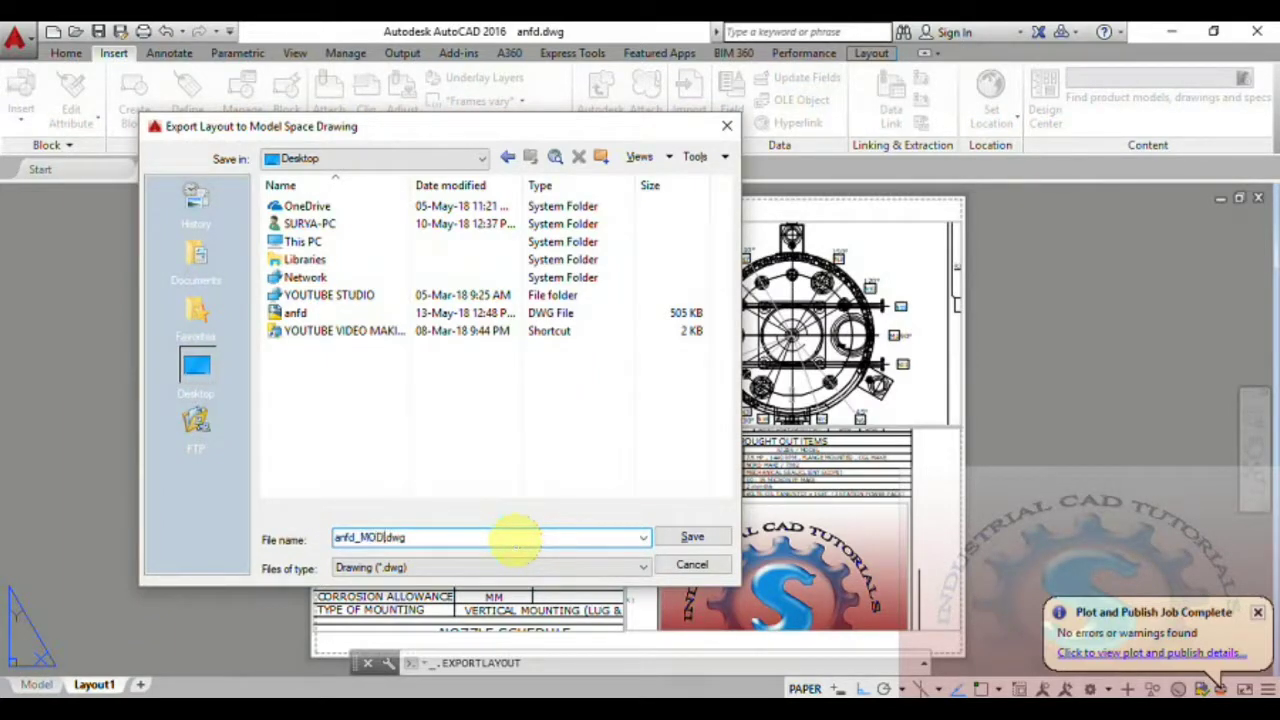
left_click(684, 537)
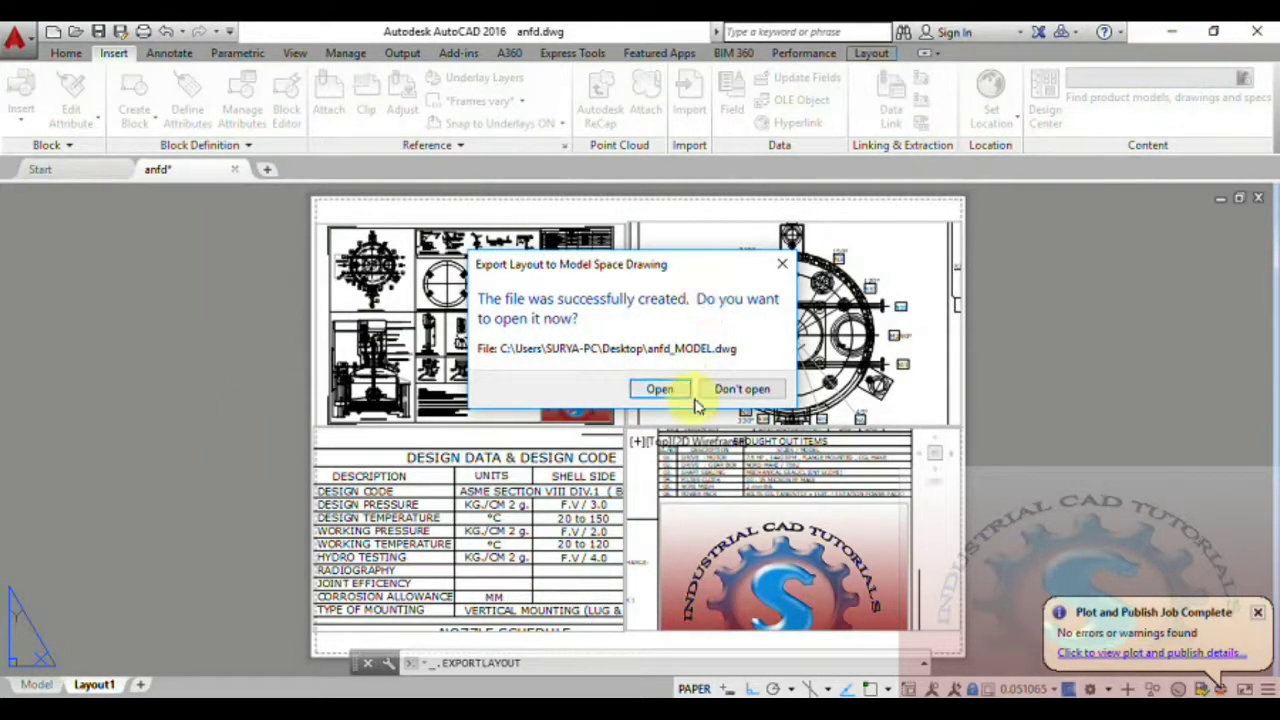
left_click(708, 392)
Minimize AutoCAD, open anfd_MODEL from the desktop and examine the exported viewports in model space
left_click(1168, 31)
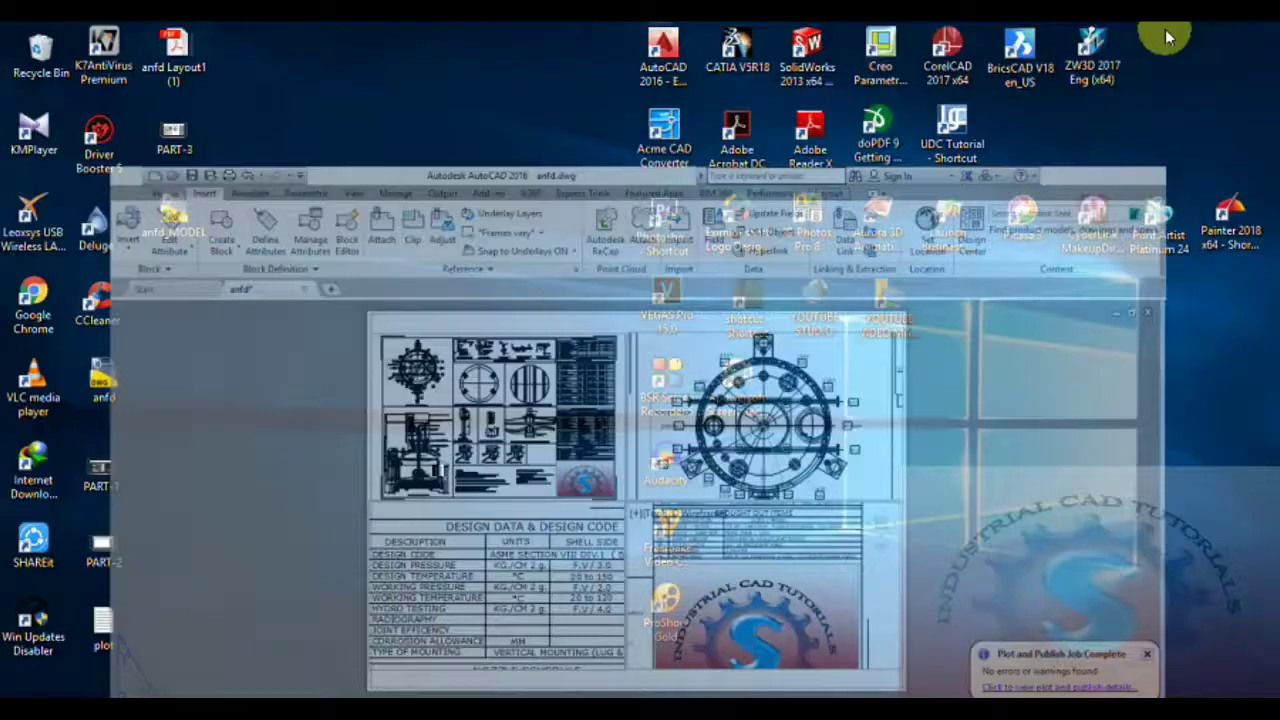
double_click(172, 224)
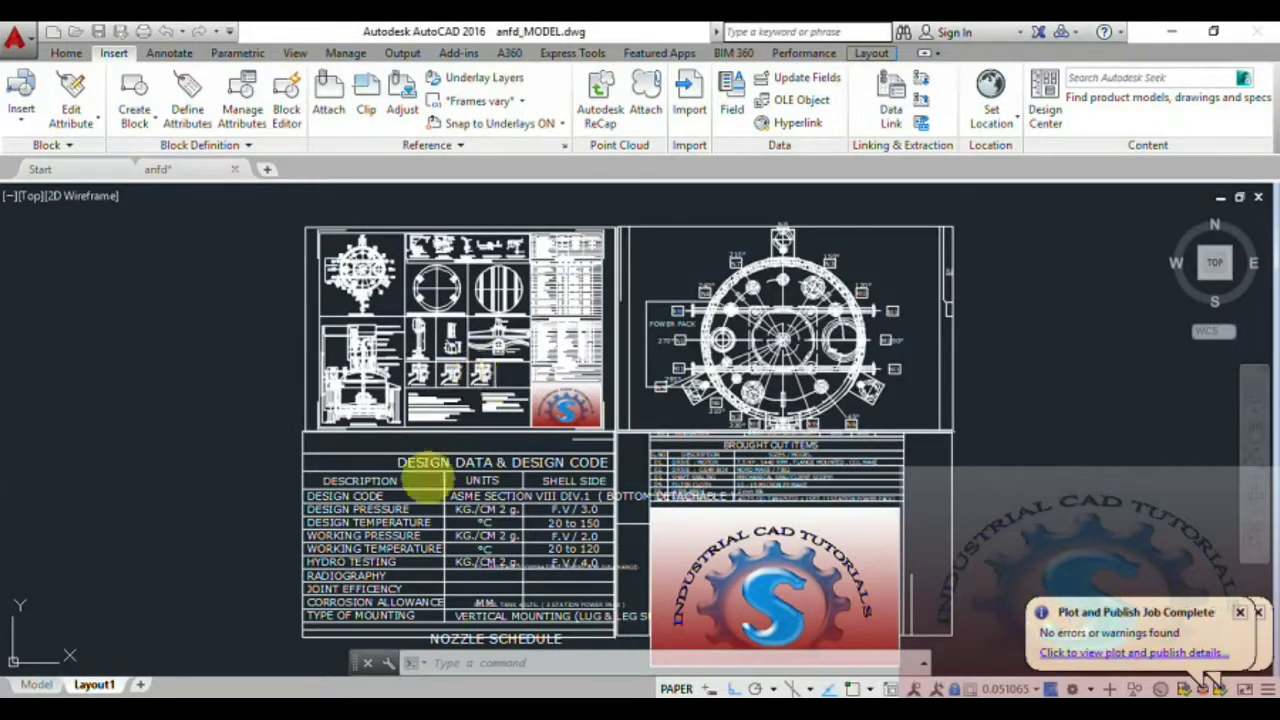
scroll(528, 491, "down", 3)
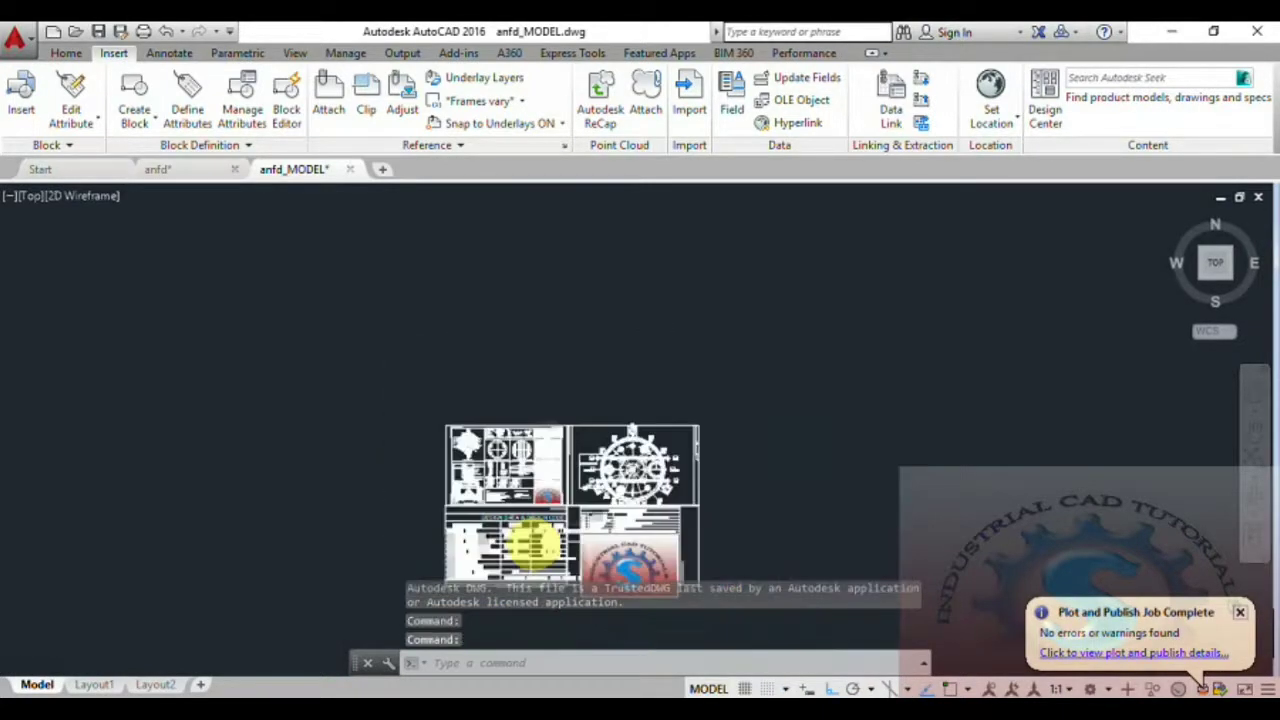
scroll(580, 470, "up", 1)
middle_click_drag(522, 562, 706, 186)
scroll(616, 307, "up", 1)
scroll(616, 310, "down", 2)
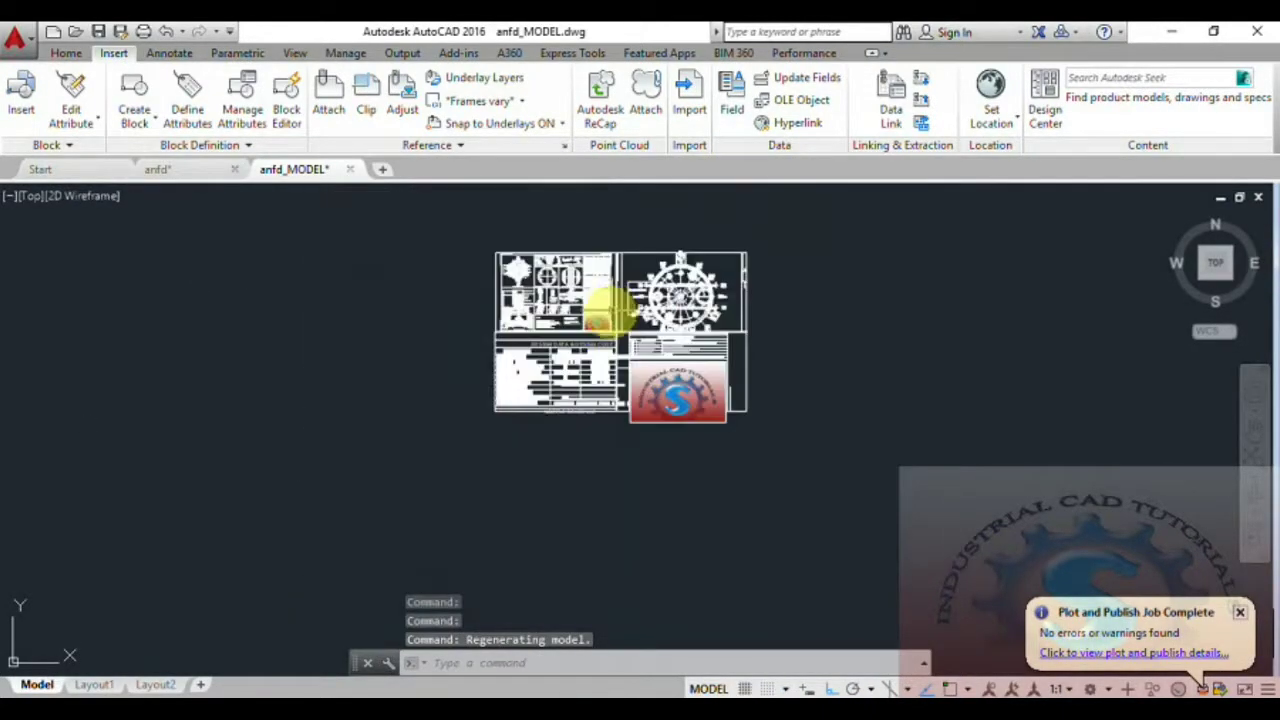
scroll(608, 335, "up", 2)
middle_click_drag(604, 370, 557, 434)
scroll(534, 443, "down", 3)
scroll(486, 386, "up", 3)
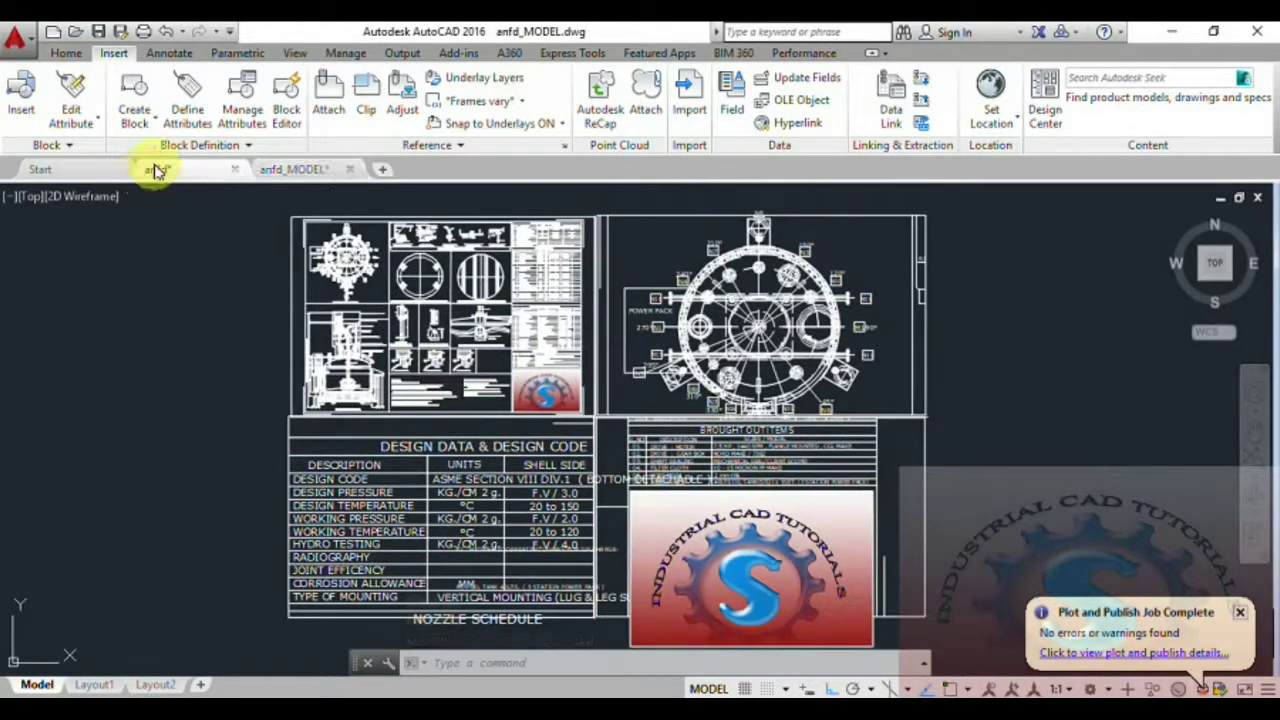
Compare the original anfd layout with anfd_MODEL and inspect the exported geometry again
left_click(157, 170)
left_click(287, 170)
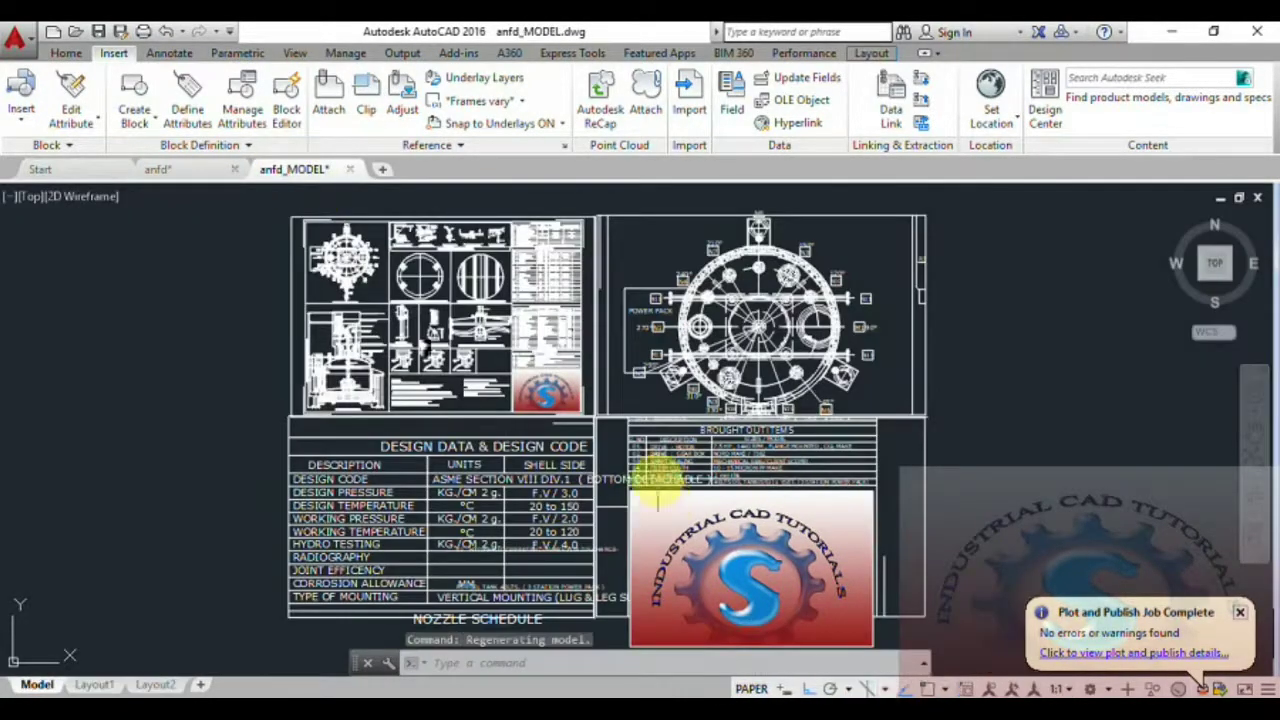
scroll(655, 470, "down", 6)
scroll(655, 477, "up", 6)
middle_click_drag(651, 486, 651, 429)
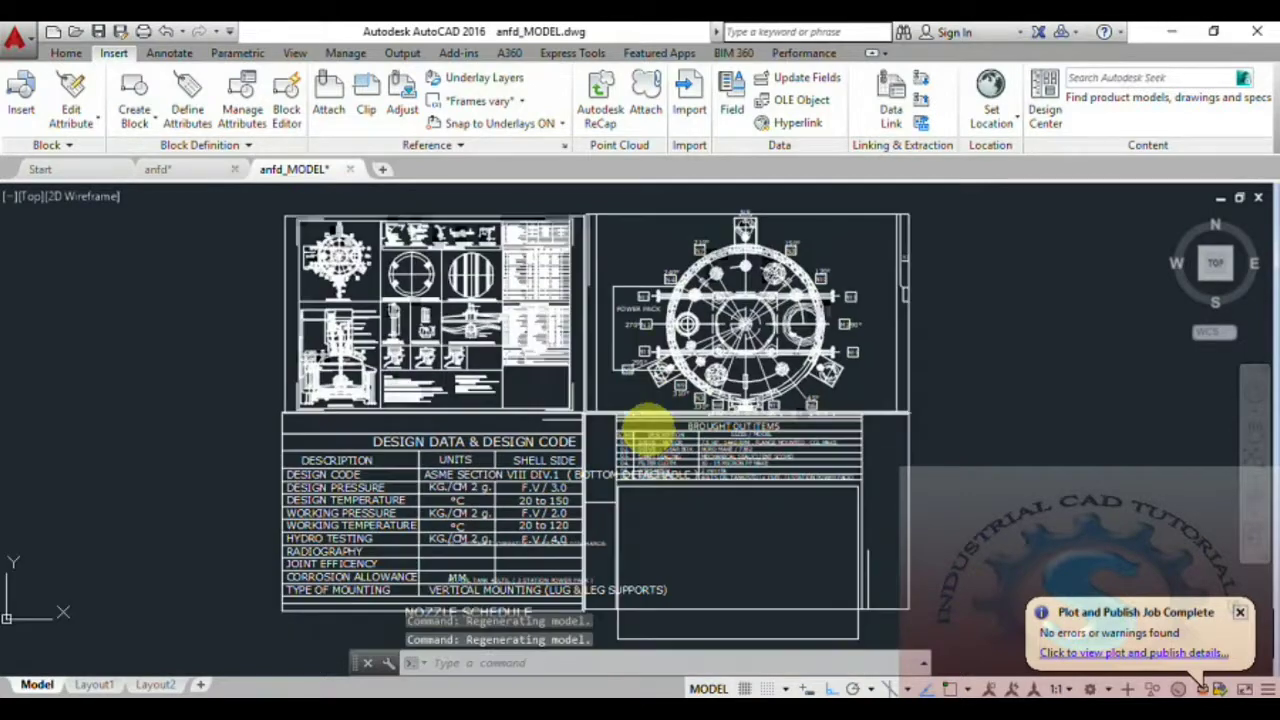
Close the anfd_MODEL and anfd drawings without saving changes to either
left_click(349, 170)
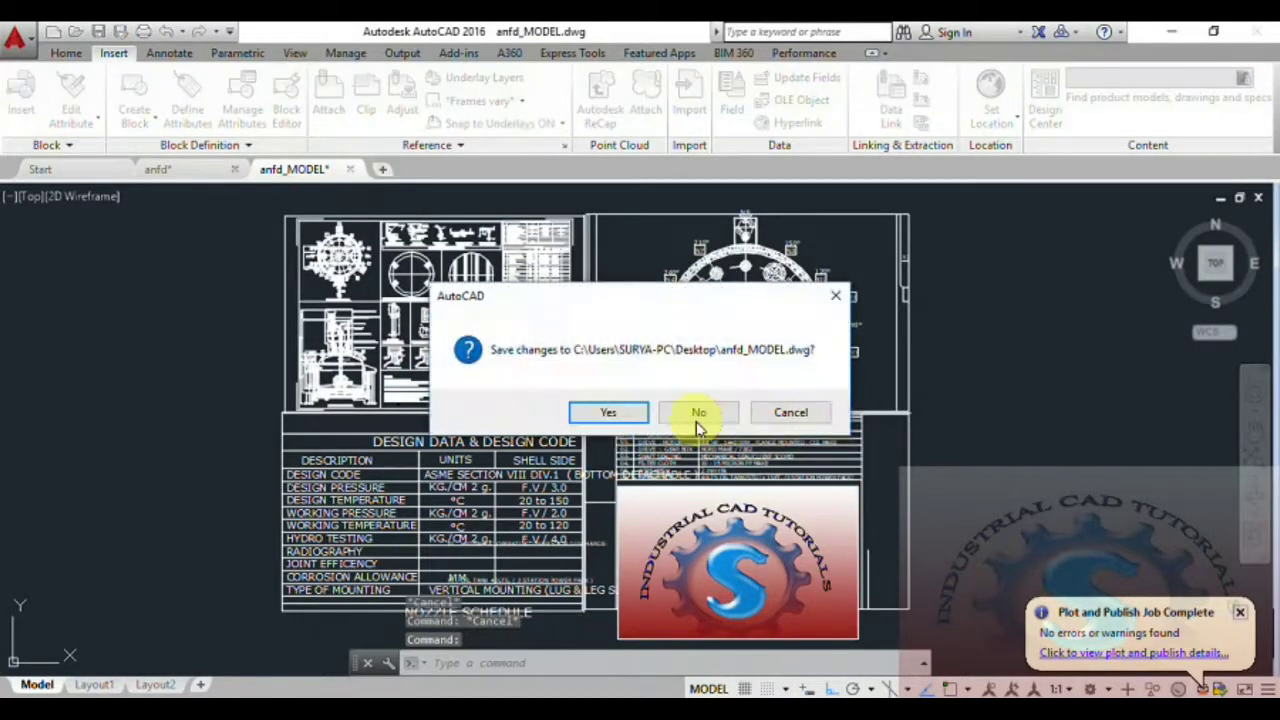
left_click(697, 414)
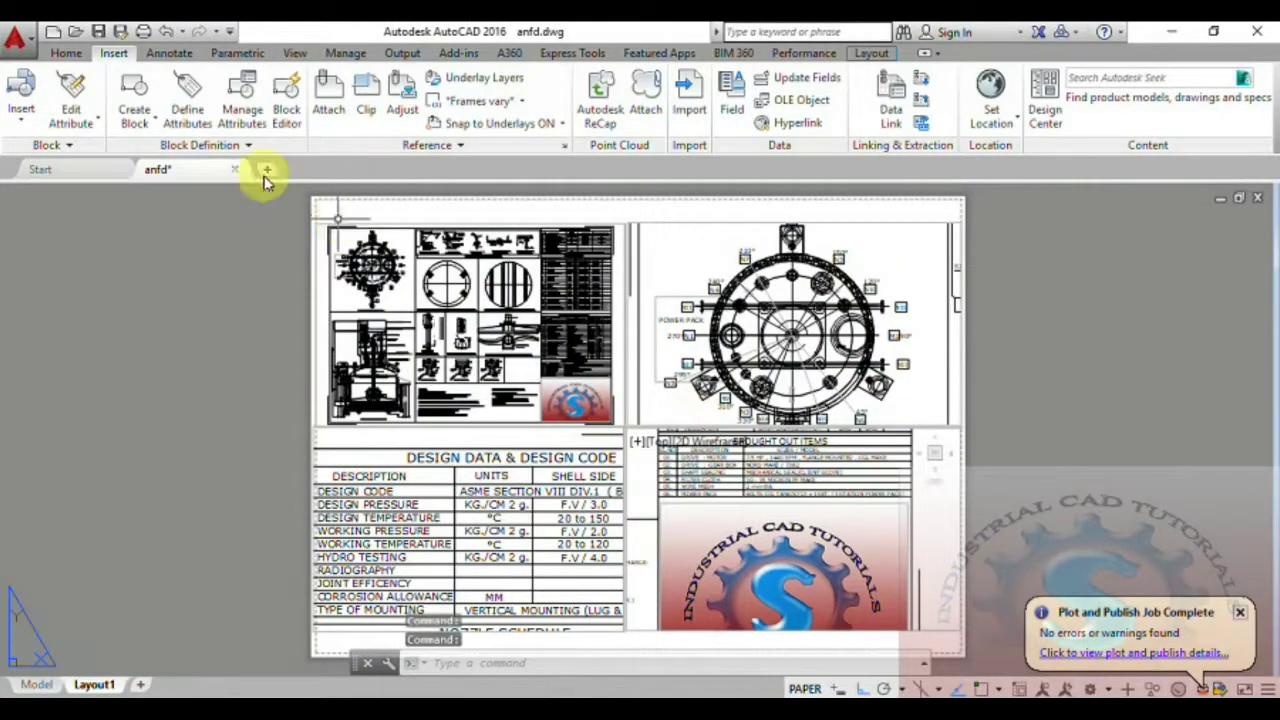
left_click(236, 171)
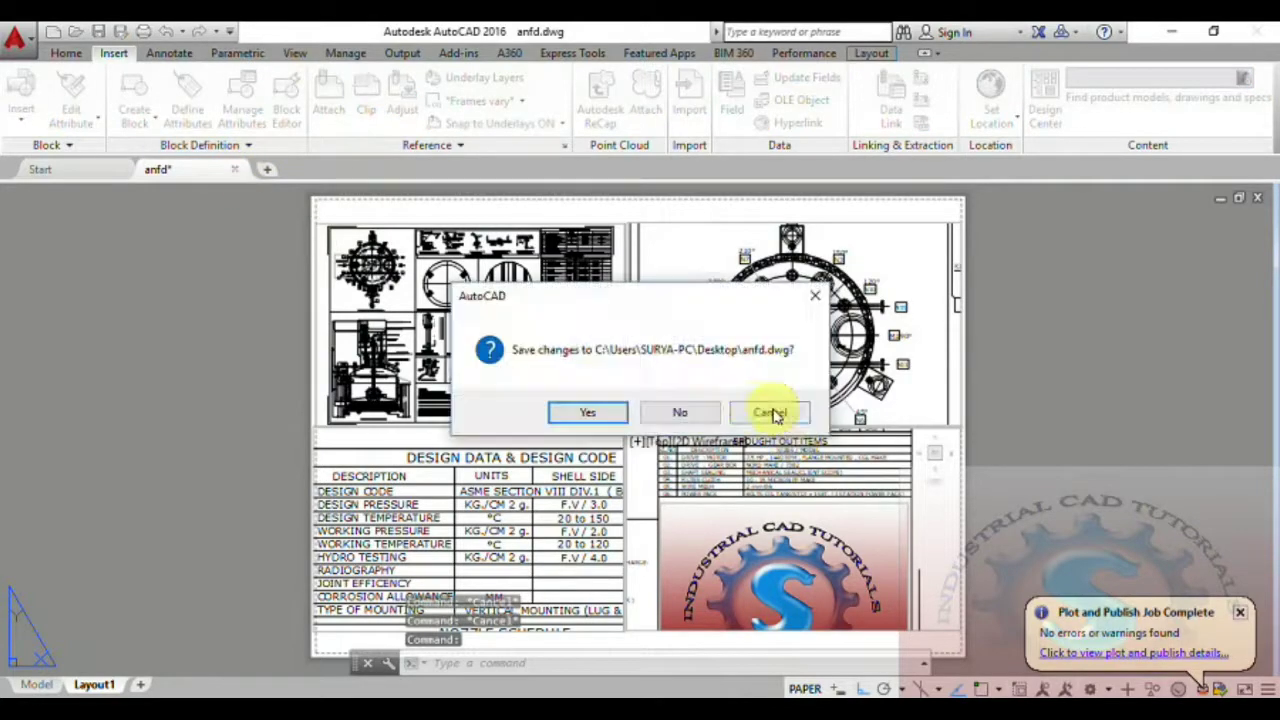
left_click(683, 413)
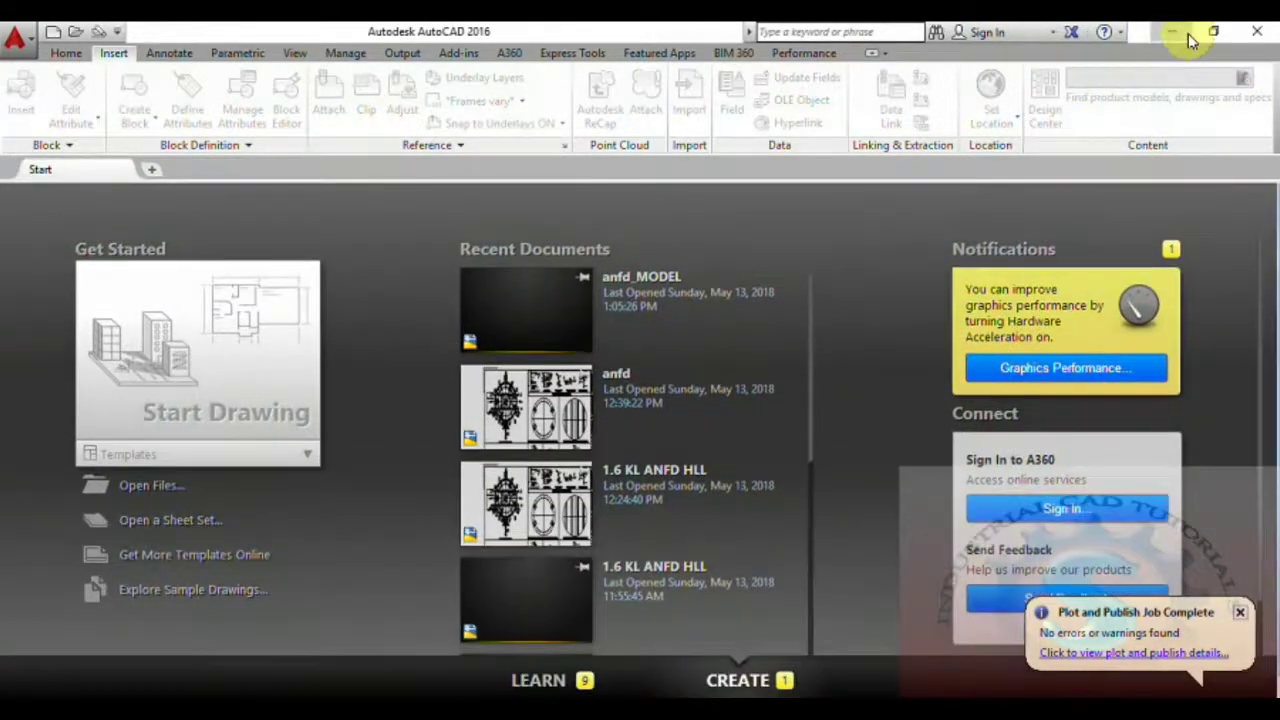
Minimize AutoCAD, refresh the desktop and select the plotted anfd Layout1 (1) PDF
left_click(1186, 33)
right_click(306, 262)
left_click(352, 316)
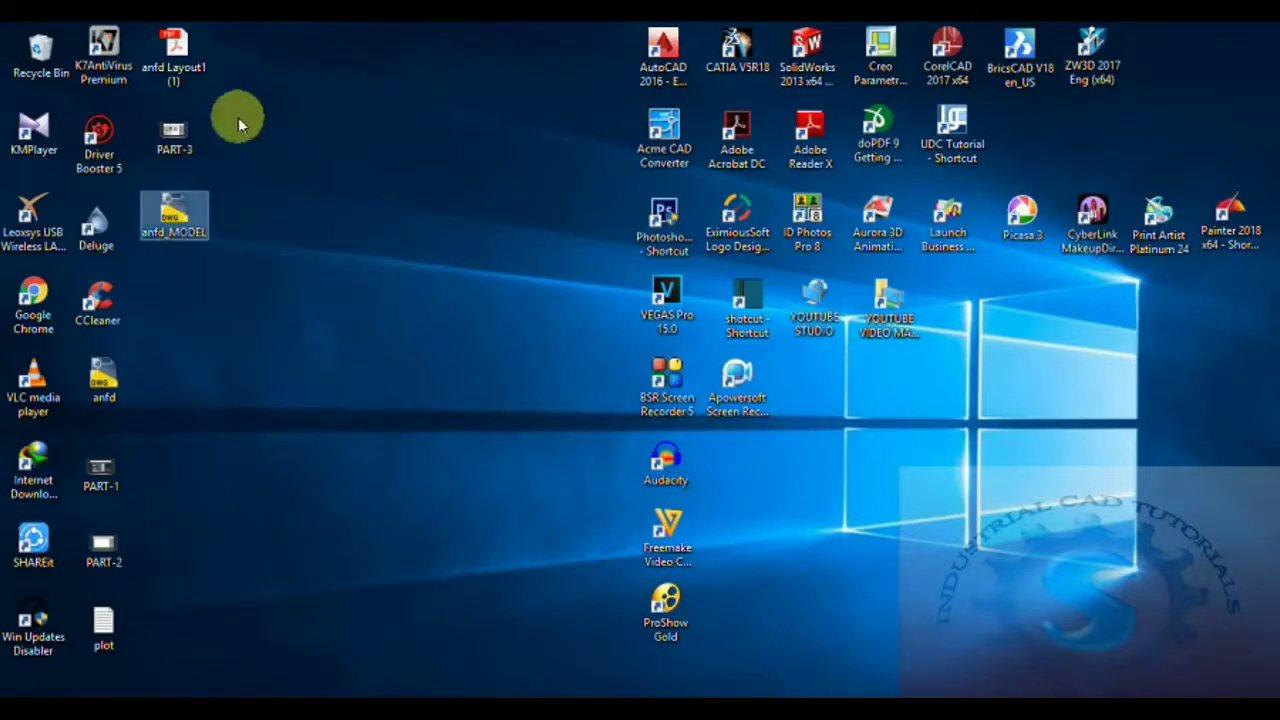
left_click(176, 75)
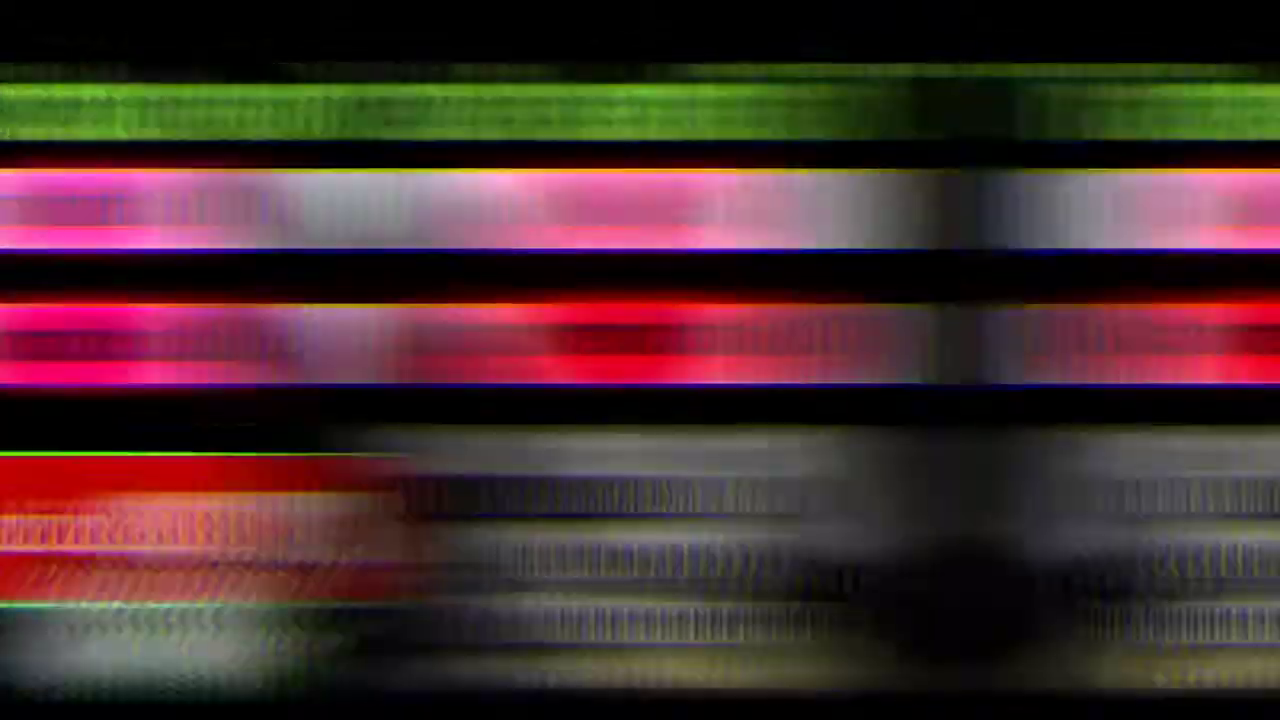